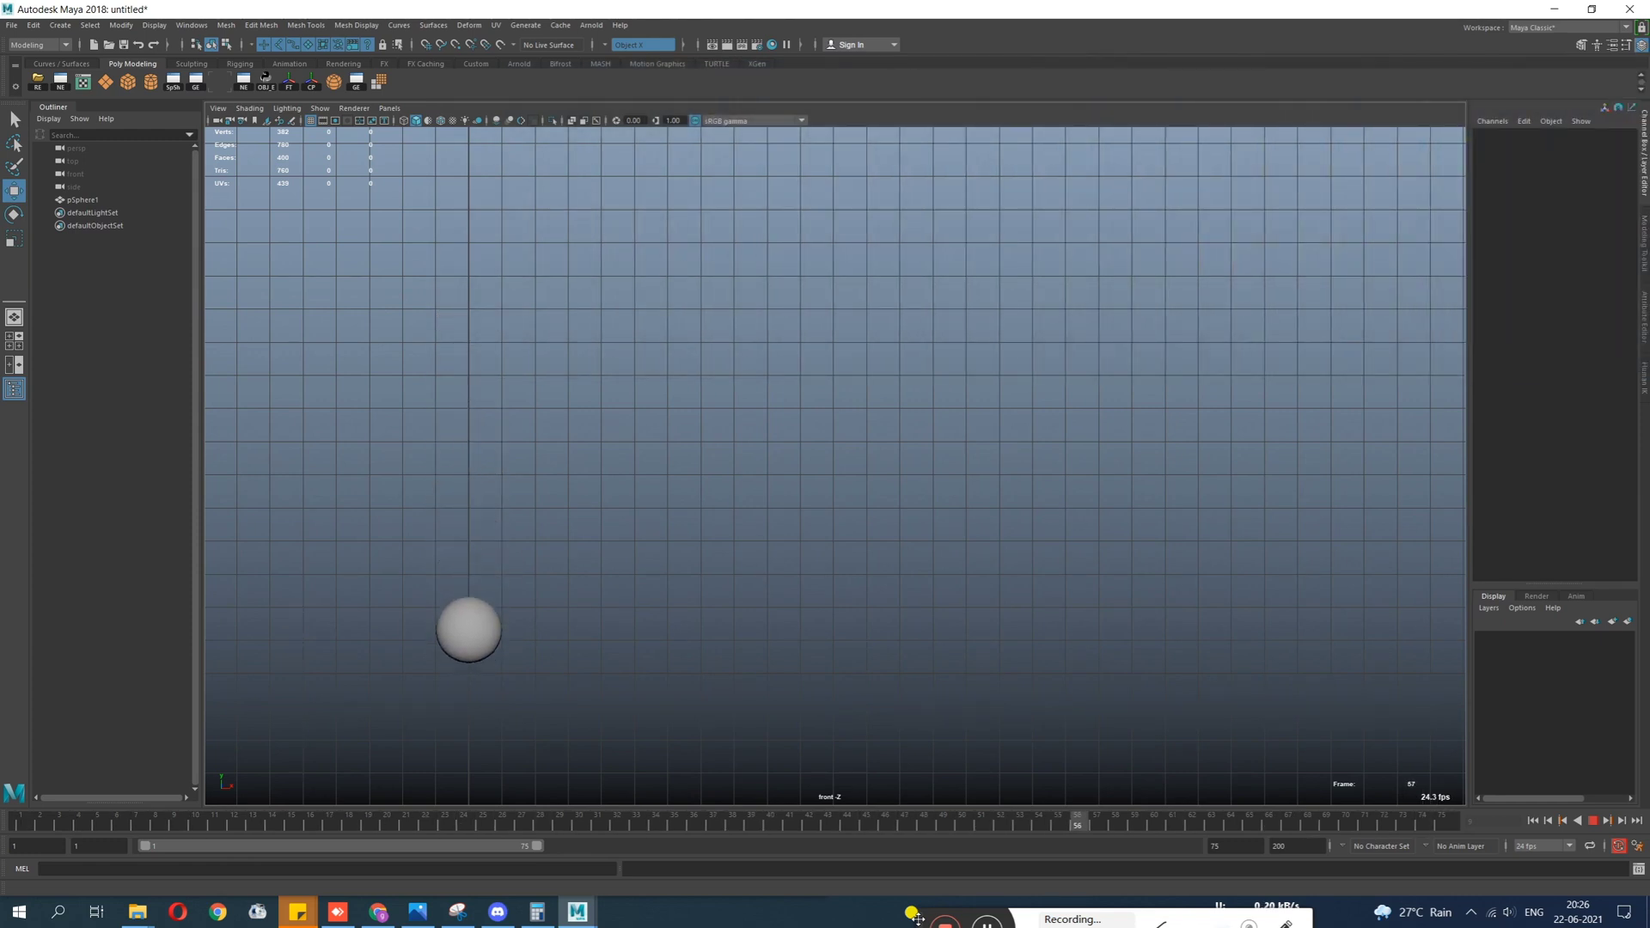
pyautogui.moveTo(918, 919); pyautogui.dragTo(1072, 707)
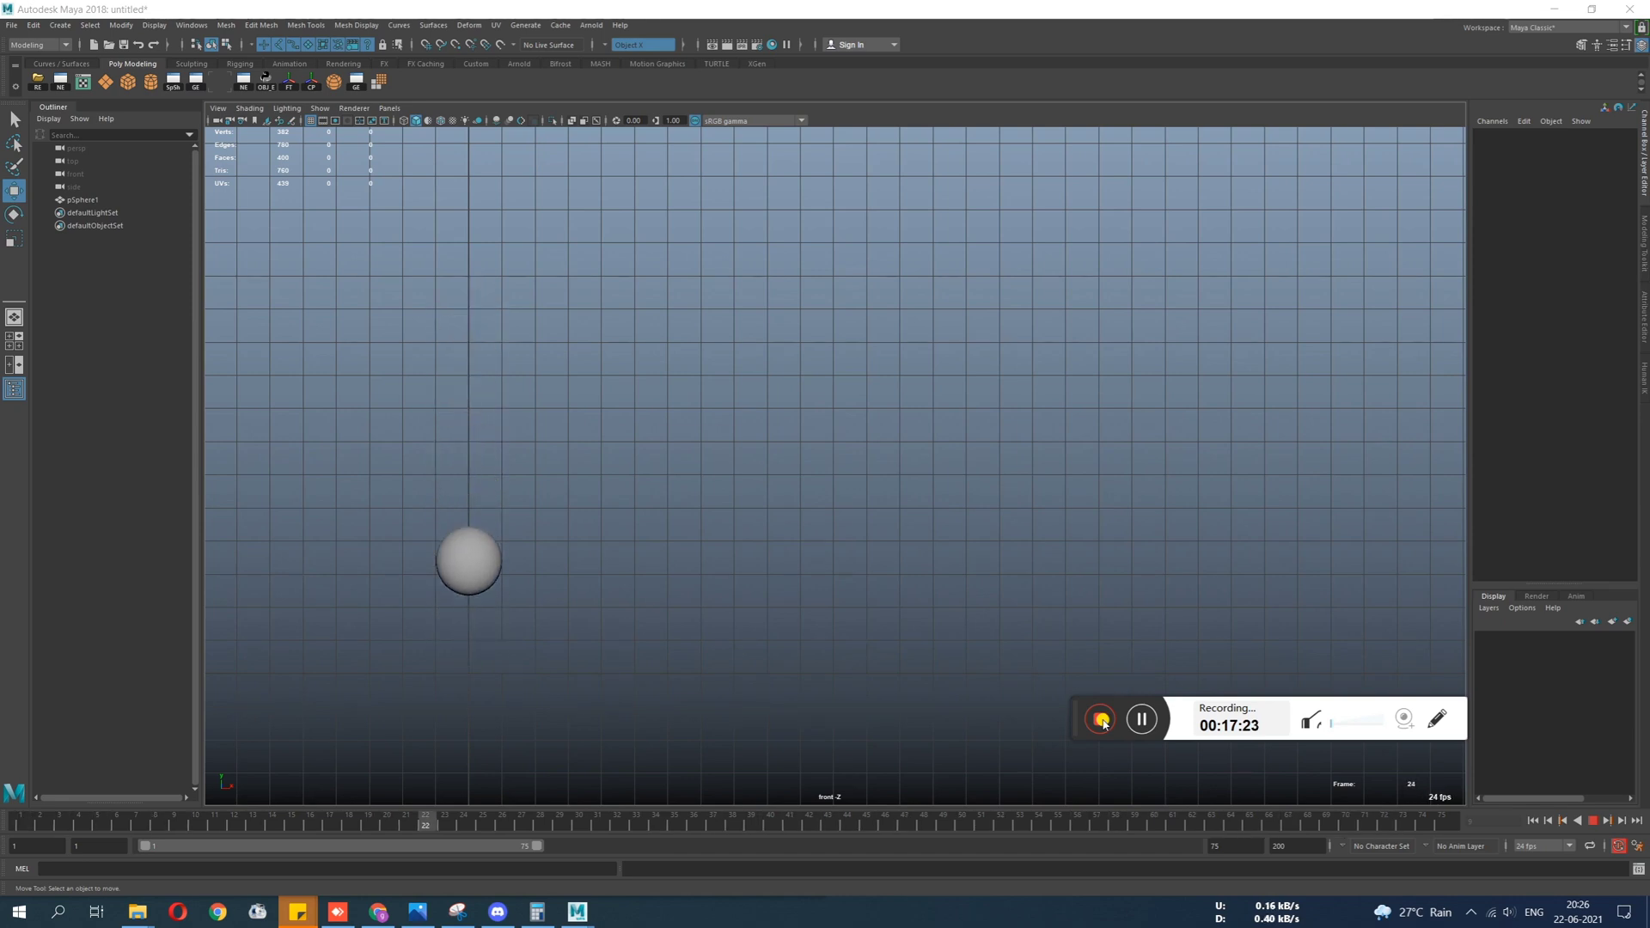
pyautogui.moveTo(1073, 705); pyautogui.dragTo(1034, 890)
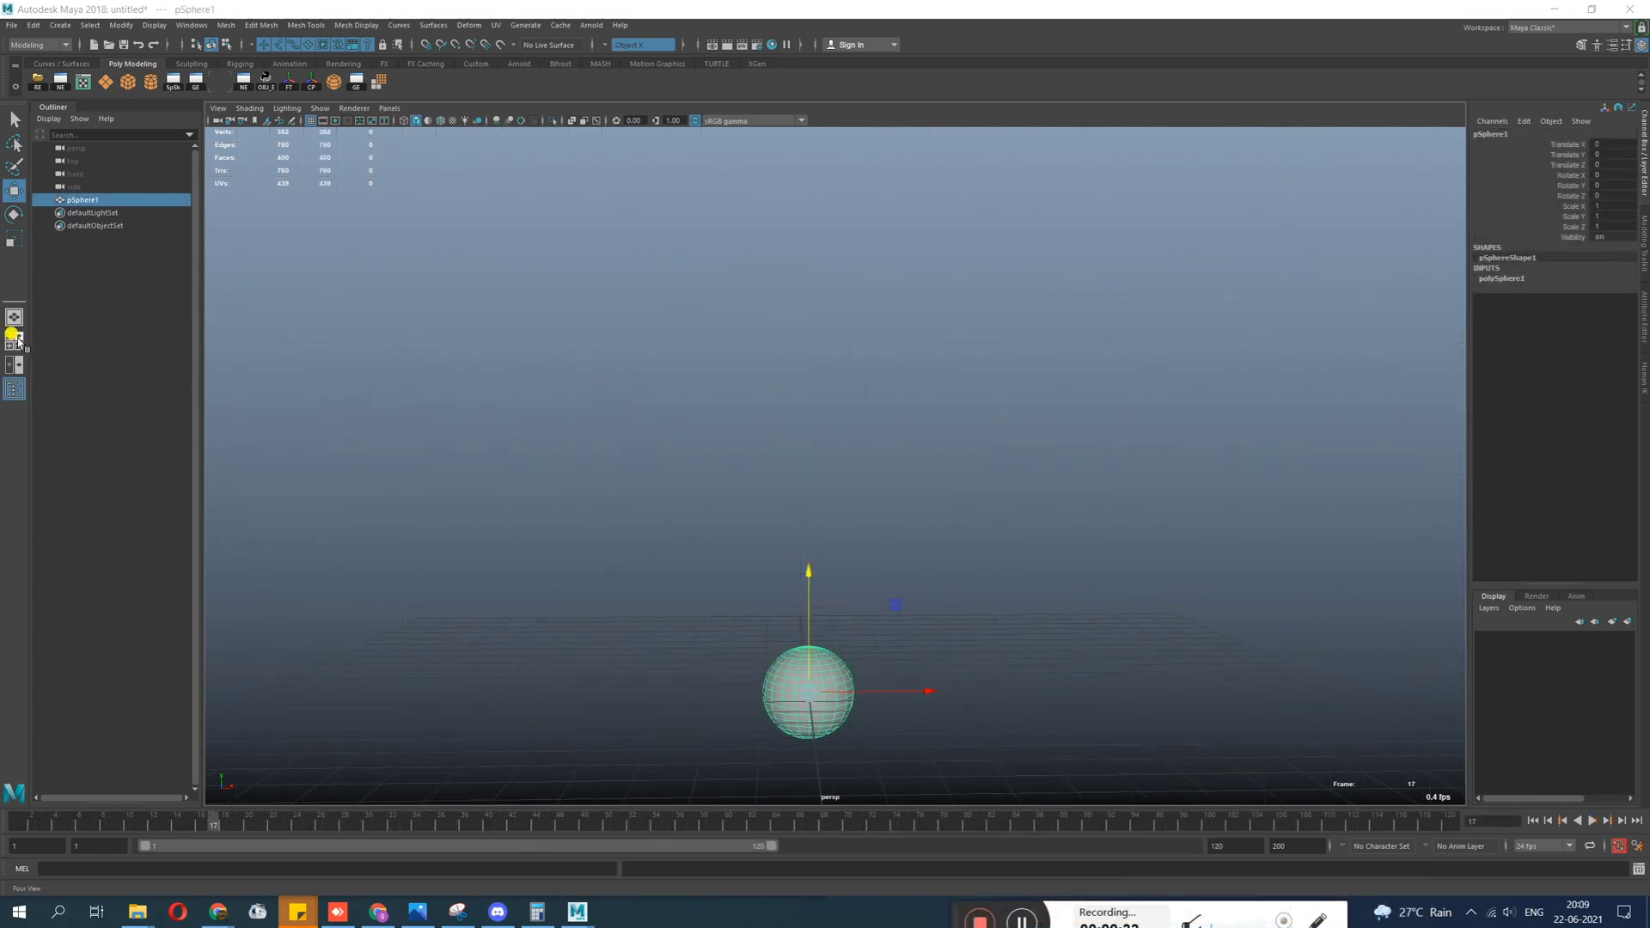
# Switch from the perspective view to a full-size front view framed on the sphere.
pyautogui.click(14, 339)
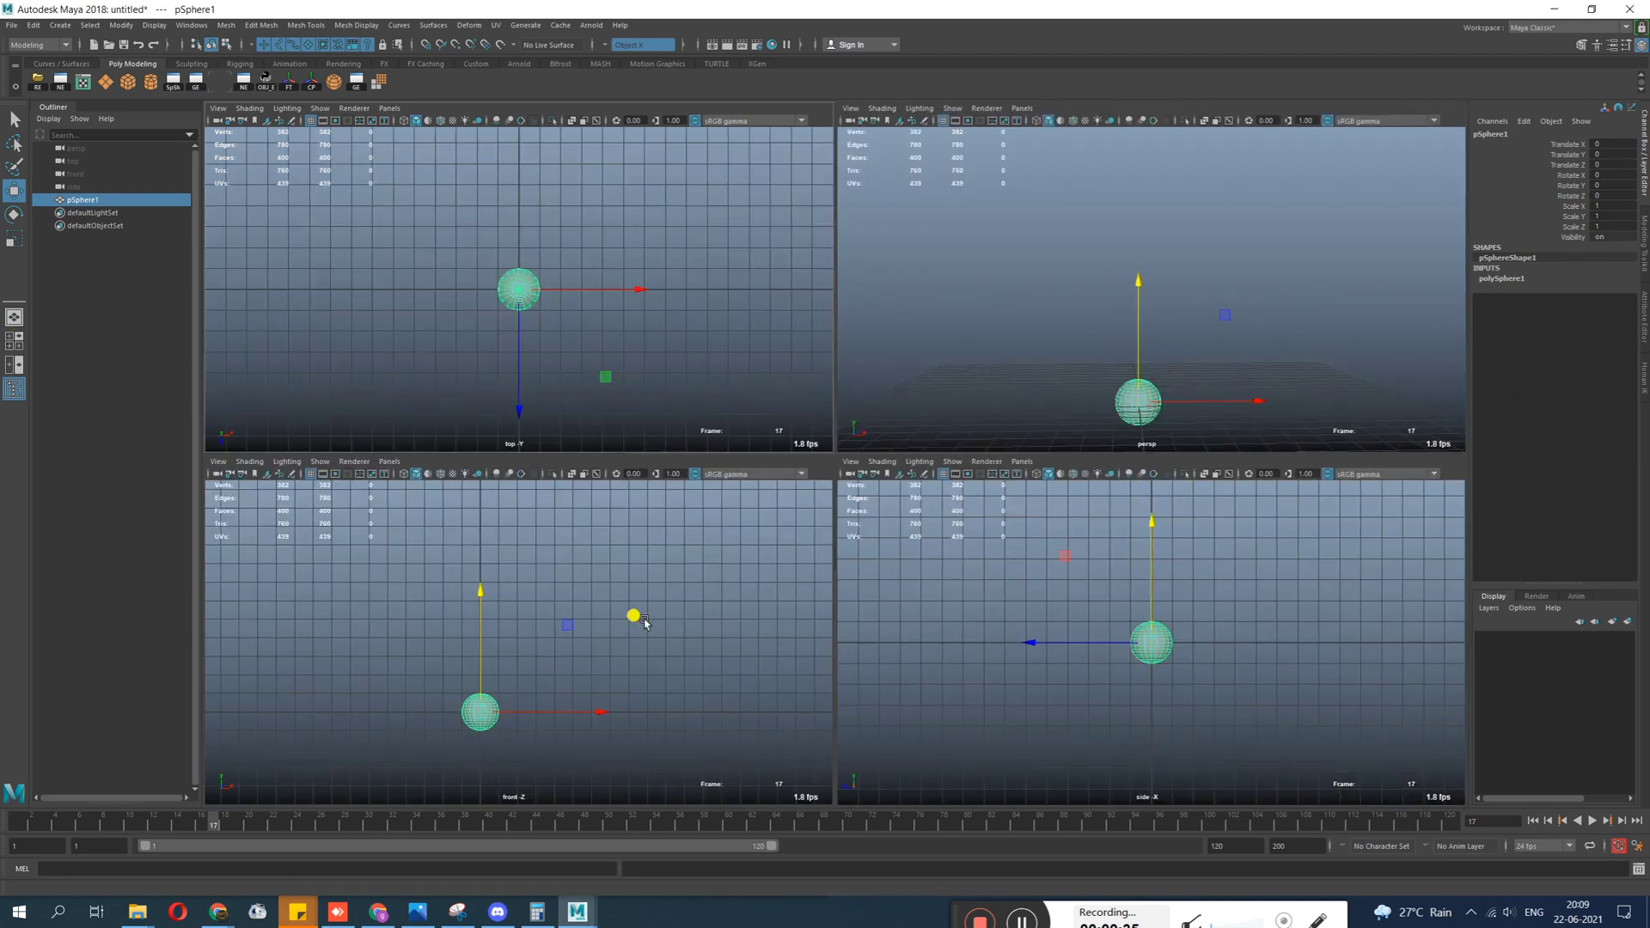
pyautogui.click(748, 615)
pyautogui.press('space')
pyautogui.moveTo(624, 499); pyautogui.dragTo(1023, 767)
pyautogui.keyDown('alt'); pyautogui.moveTo(678, 536); pyautogui.dragTo(940, 748, button='right'); pyautogui.keyUp('alt')
pyautogui.keyDown('alt'); pyautogui.moveTo(920, 665); pyautogui.dragTo(1072, 554, button='middle'); pyautogui.keyUp('alt')
pyautogui.keyDown('alt'); pyautogui.moveTo(920, 530); pyautogui.dragTo(926, 434, button='middle'); pyautogui.keyUp('alt')
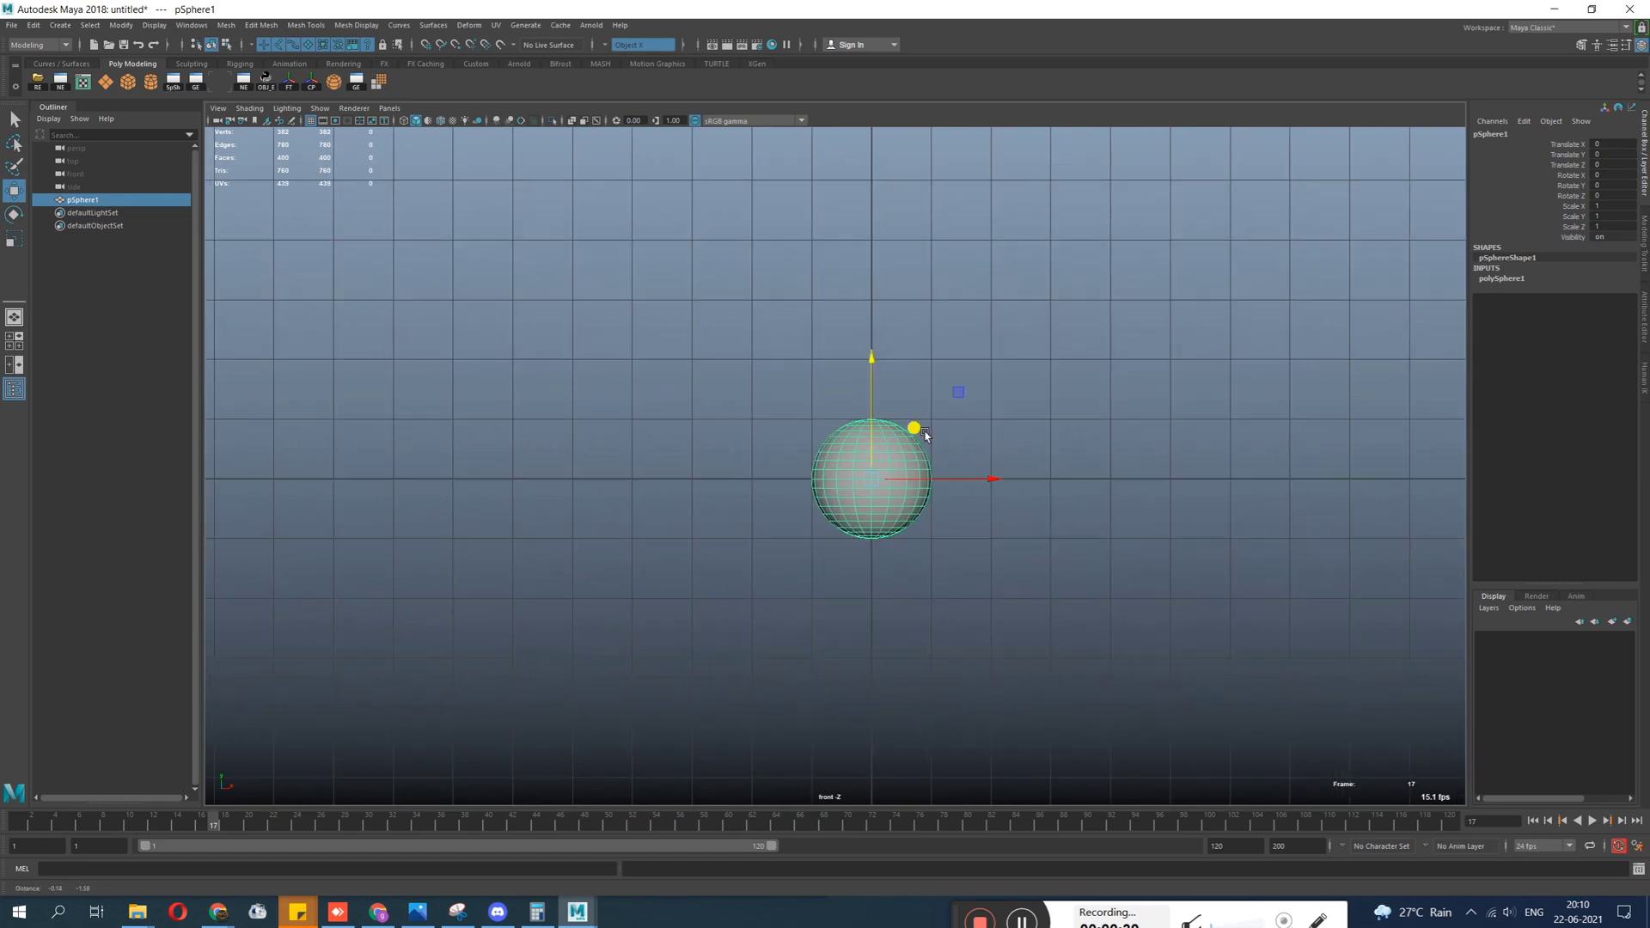
pyautogui.keyDown('alt'); pyautogui.moveTo(926, 434); pyautogui.dragTo(917, 479, button='right'); pyautogui.keyUp('alt')
# Raise the sphere onto the ground line by setting its Translate Y to 1.
pyautogui.moveTo(875, 391); pyautogui.dragTo(882, 312)
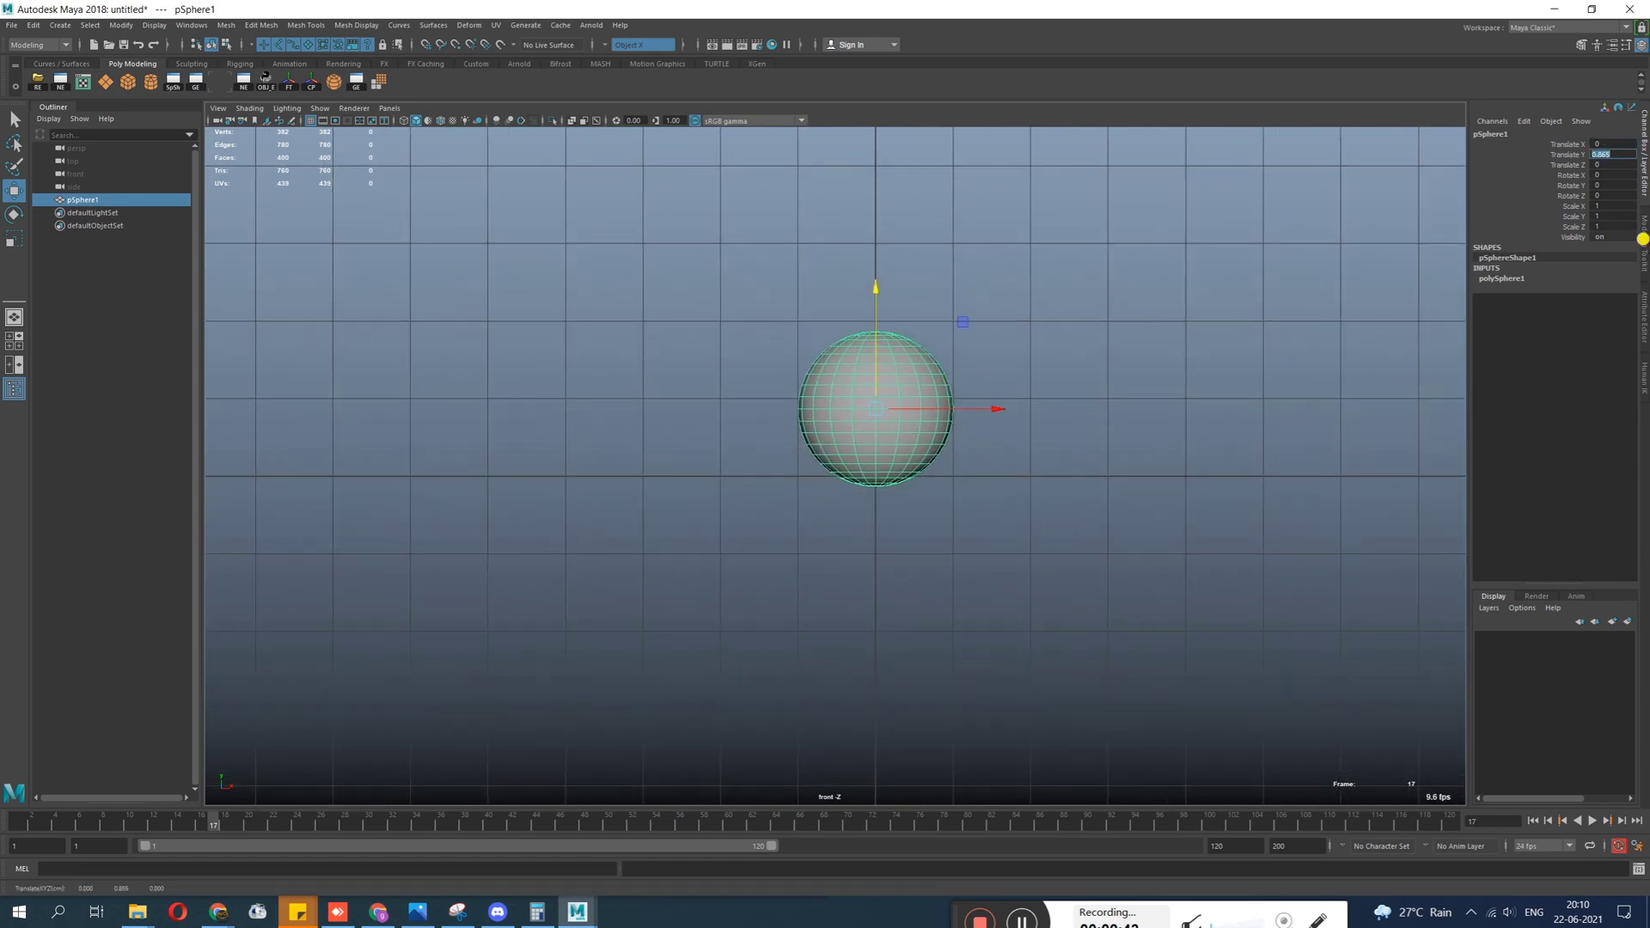
pyautogui.write('1')
pyautogui.press('Return')
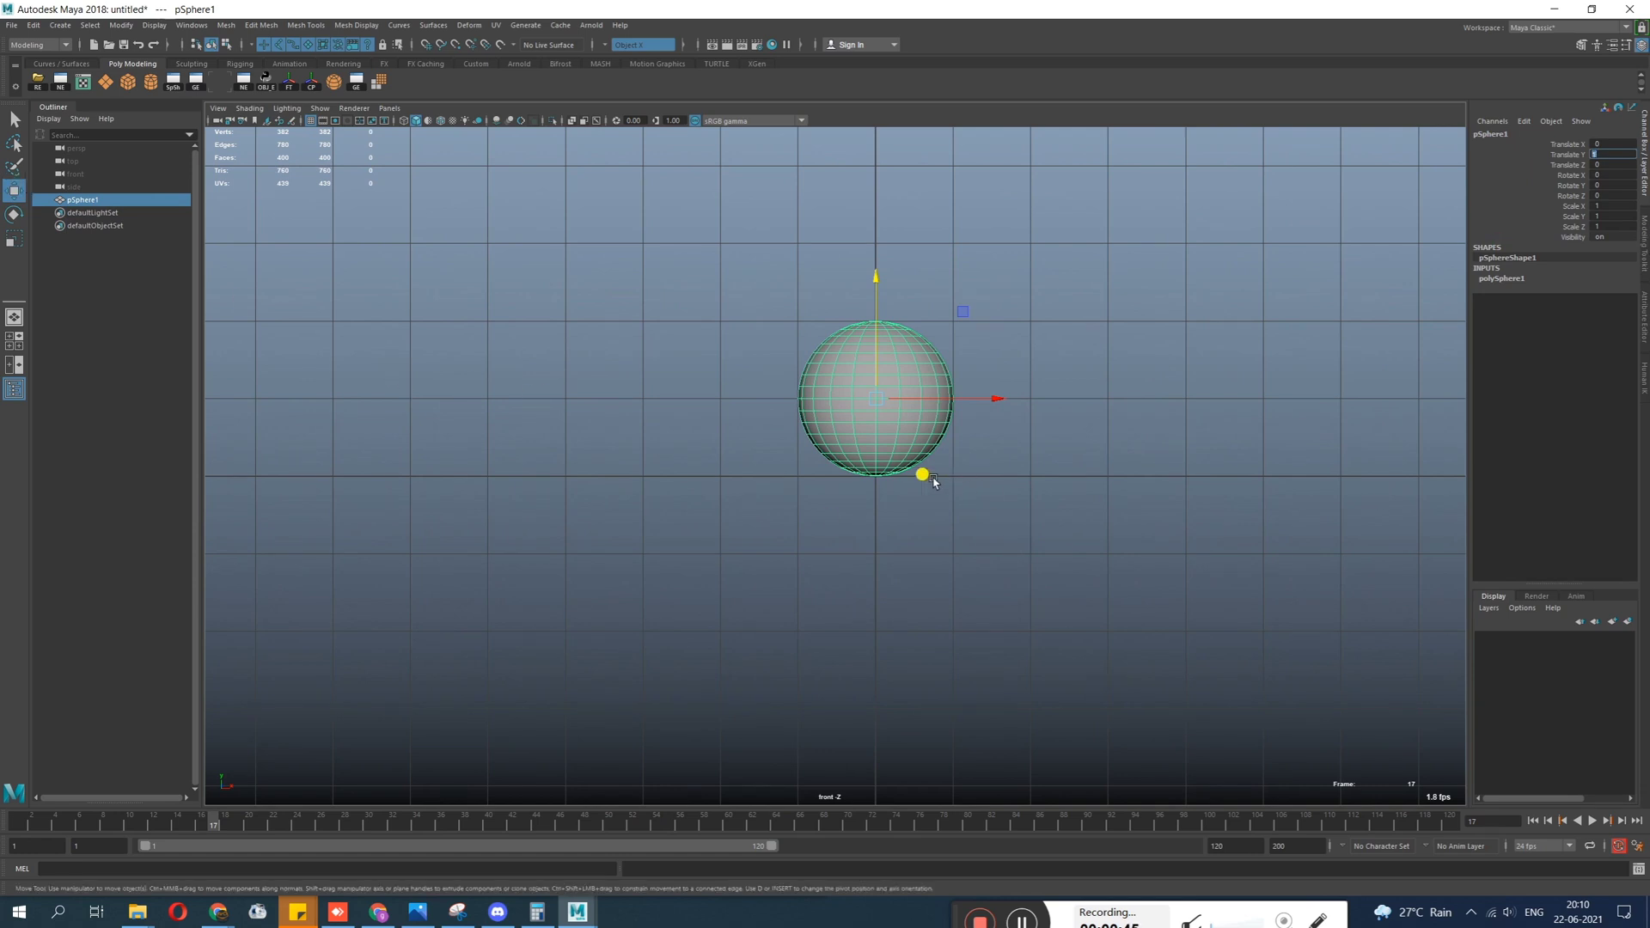
# Freeze the sphere's transformations at its new position, and leave the sphere selected.
pyautogui.keyDown('alt'); pyautogui.moveTo(934, 481); pyautogui.dragTo(751, 578, button='middle'); pyautogui.keyUp('alt')
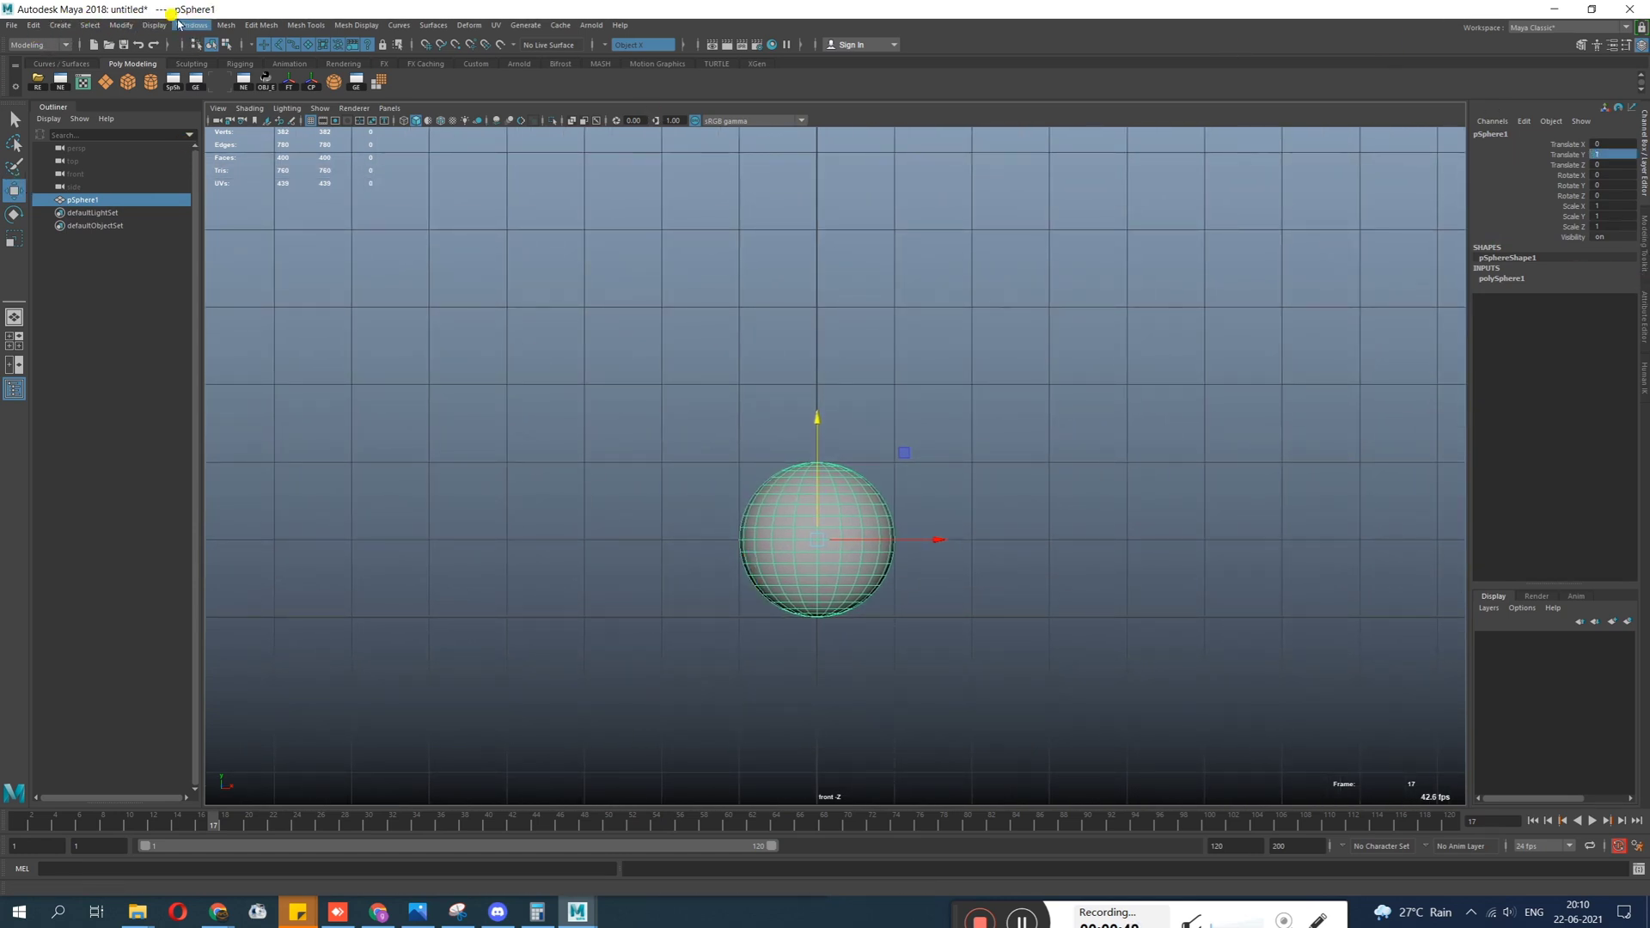
pyautogui.click(151, 25)
pyautogui.moveTo(85, 28)
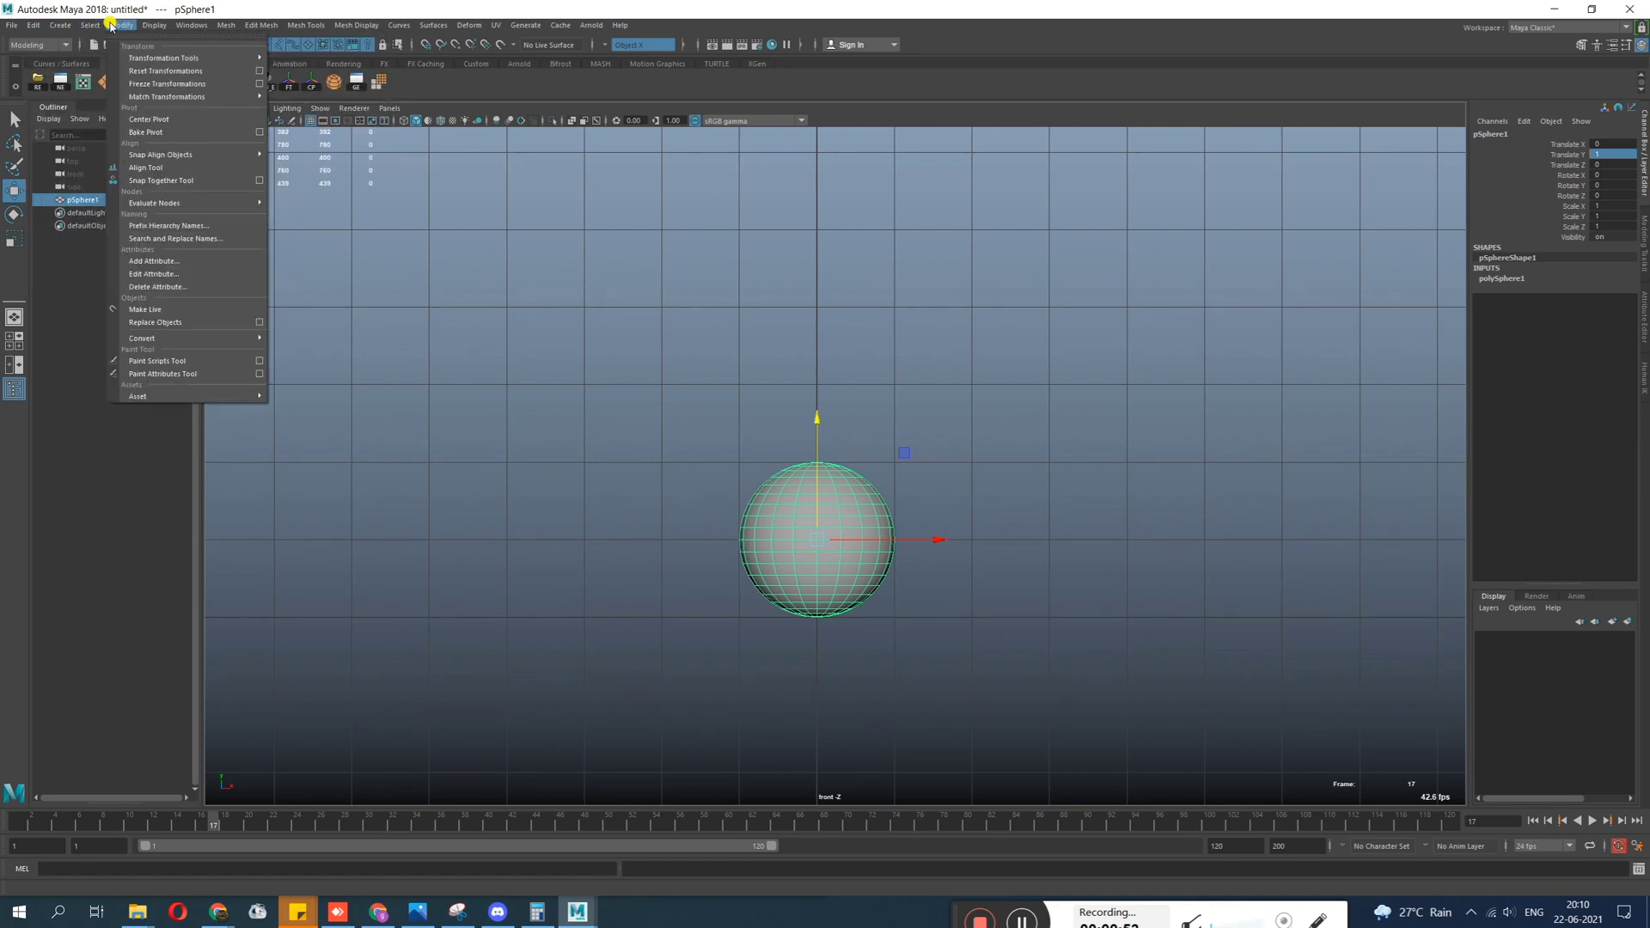
pyautogui.click(140, 83)
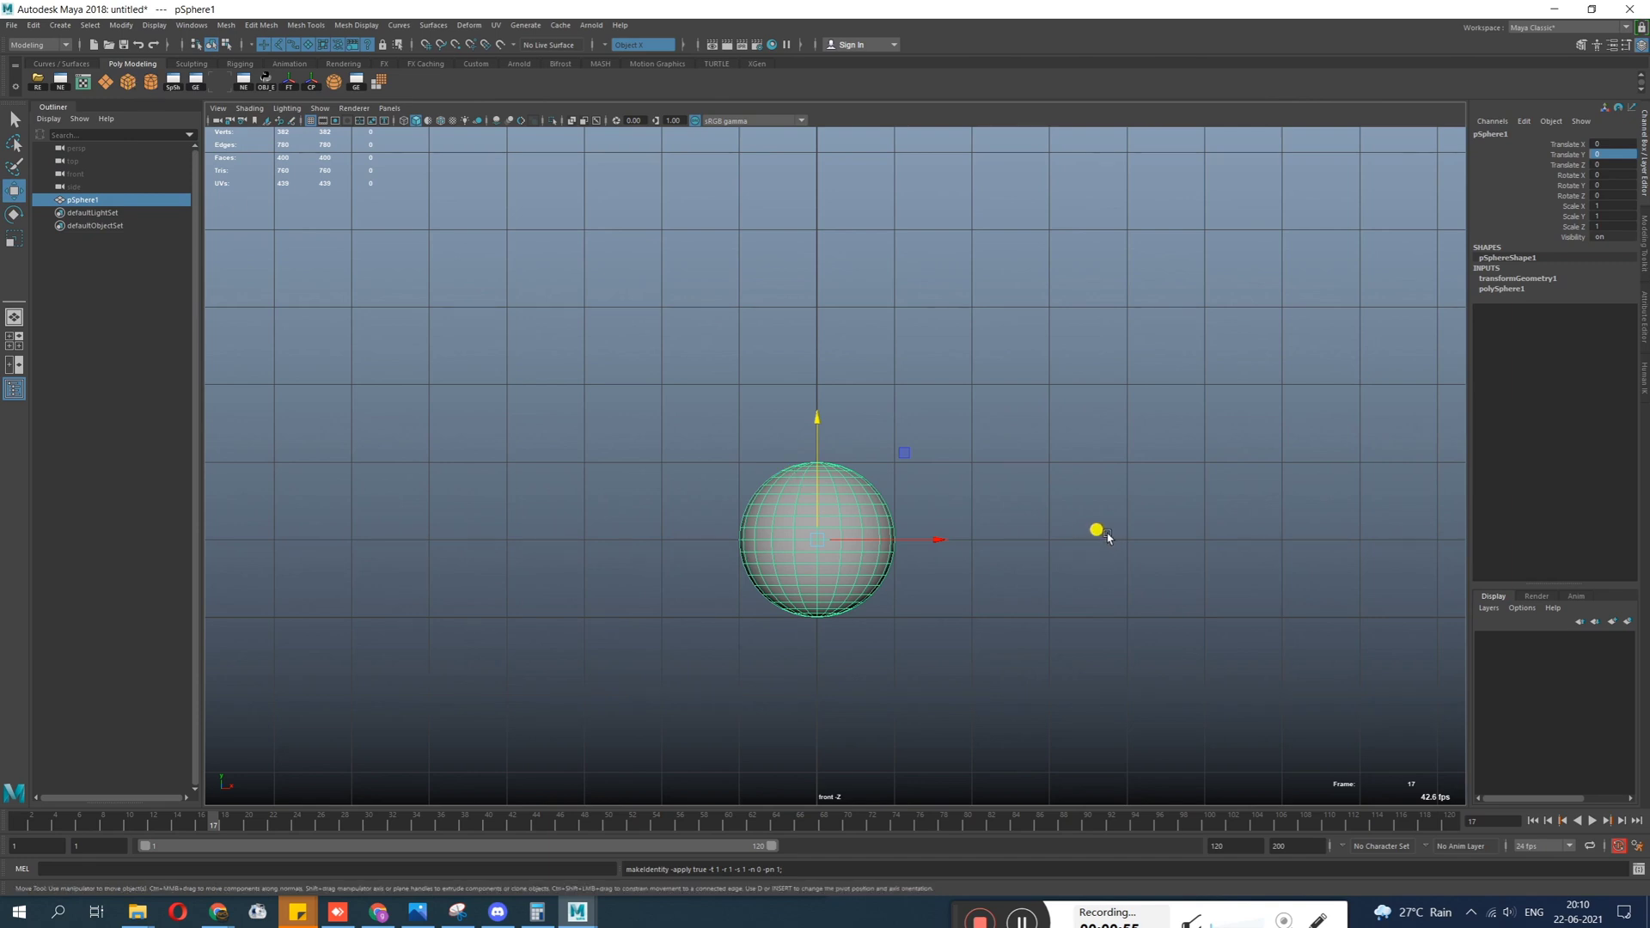
pyautogui.click(1252, 378)
pyautogui.click(816, 540)
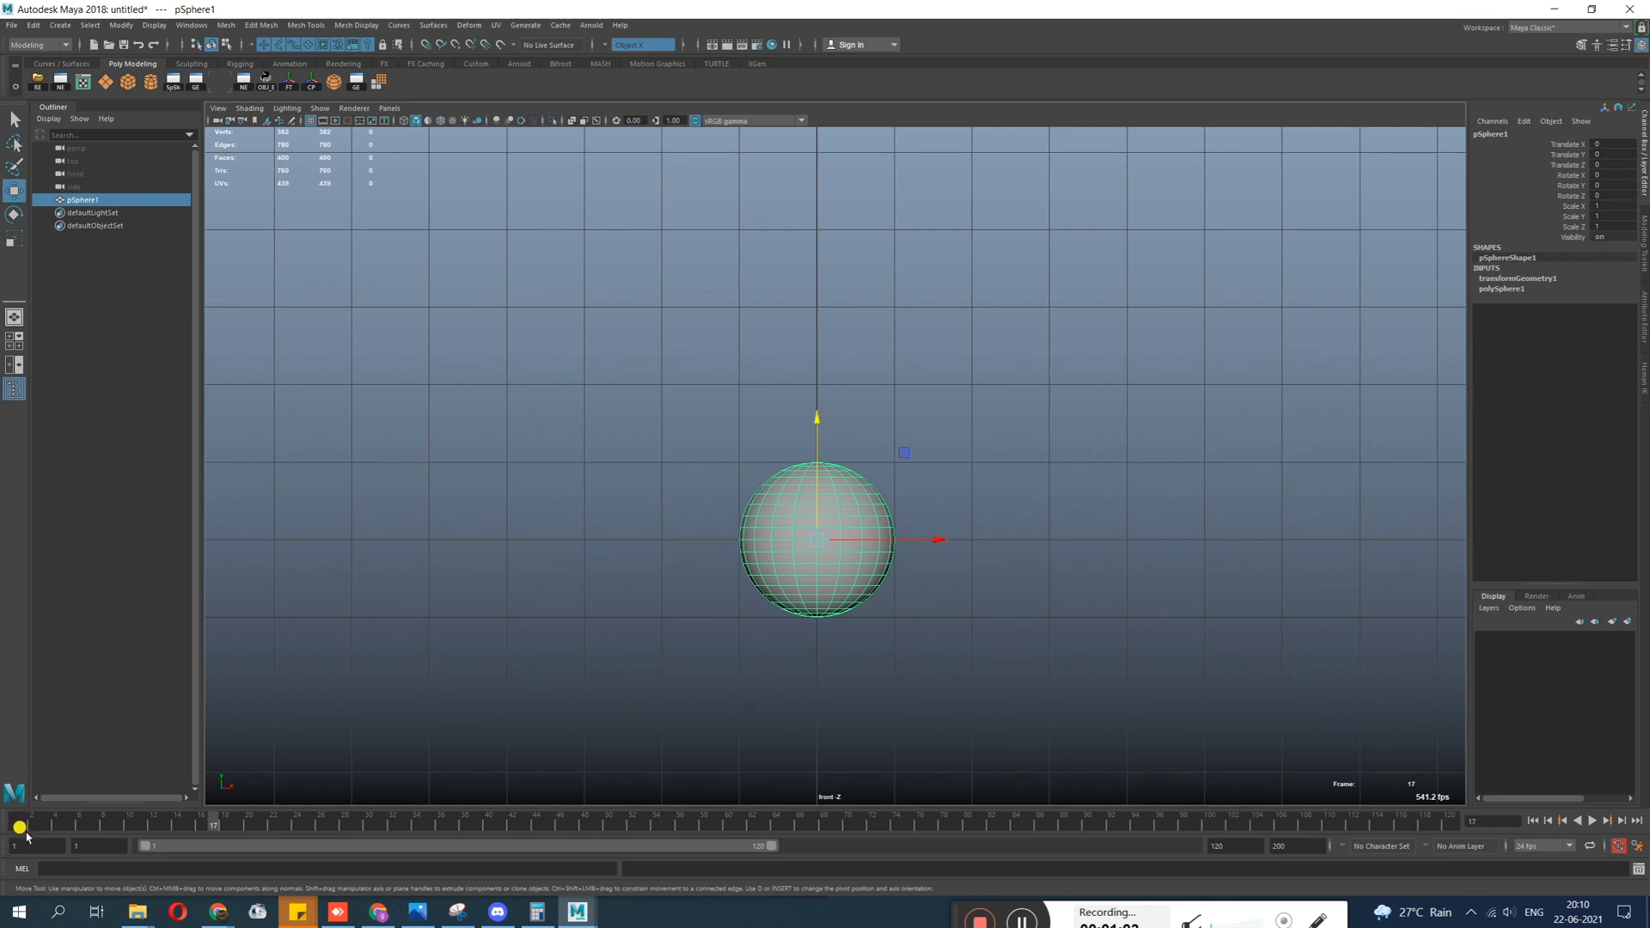
# Scrub the timeline forward to frame 53 and return to frame 1.
pyautogui.keyDown('alt'); pyautogui.moveTo(979, 718); pyautogui.dragTo(608, 501, button='right'); pyautogui.keyUp('alt')
pyautogui.keyDown('alt'); pyautogui.moveTo(804, 465); pyautogui.dragTo(774, 608, button='middle'); pyautogui.keyUp('alt')
pyautogui.keyDown('alt'); pyautogui.moveTo(776, 611); pyautogui.dragTo(1087, 679, button='right'); pyautogui.keyUp('alt')
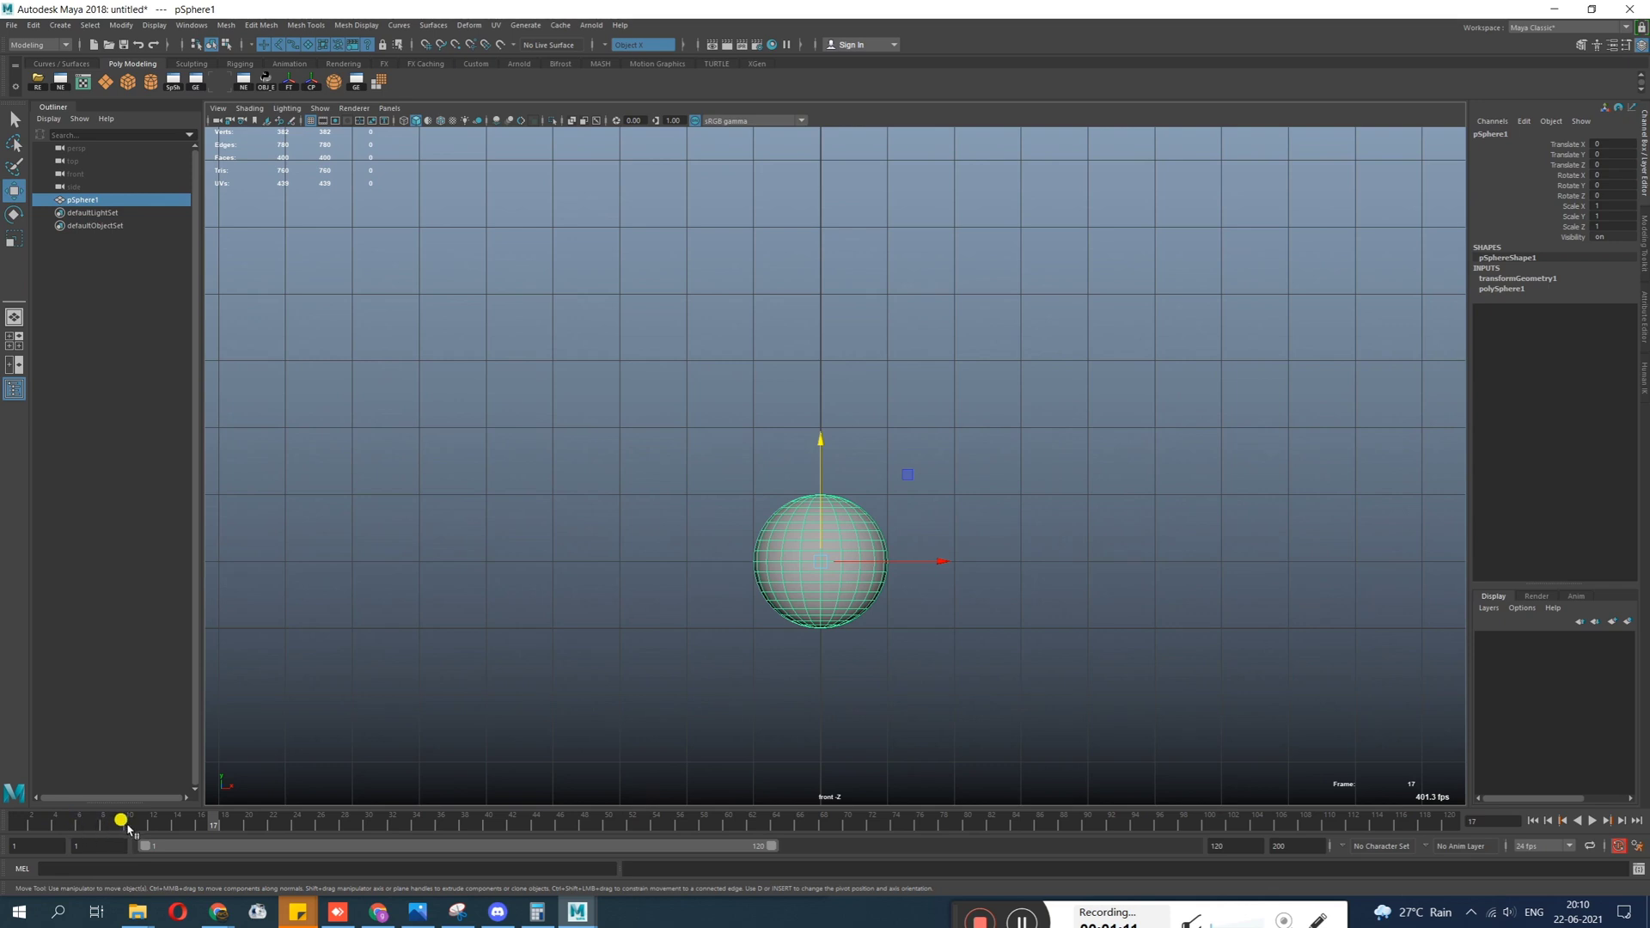
pyautogui.moveTo(130, 827); pyautogui.dragTo(17, 817)
pyautogui.moveTo(128, 820); pyautogui.dragTo(348, 834)
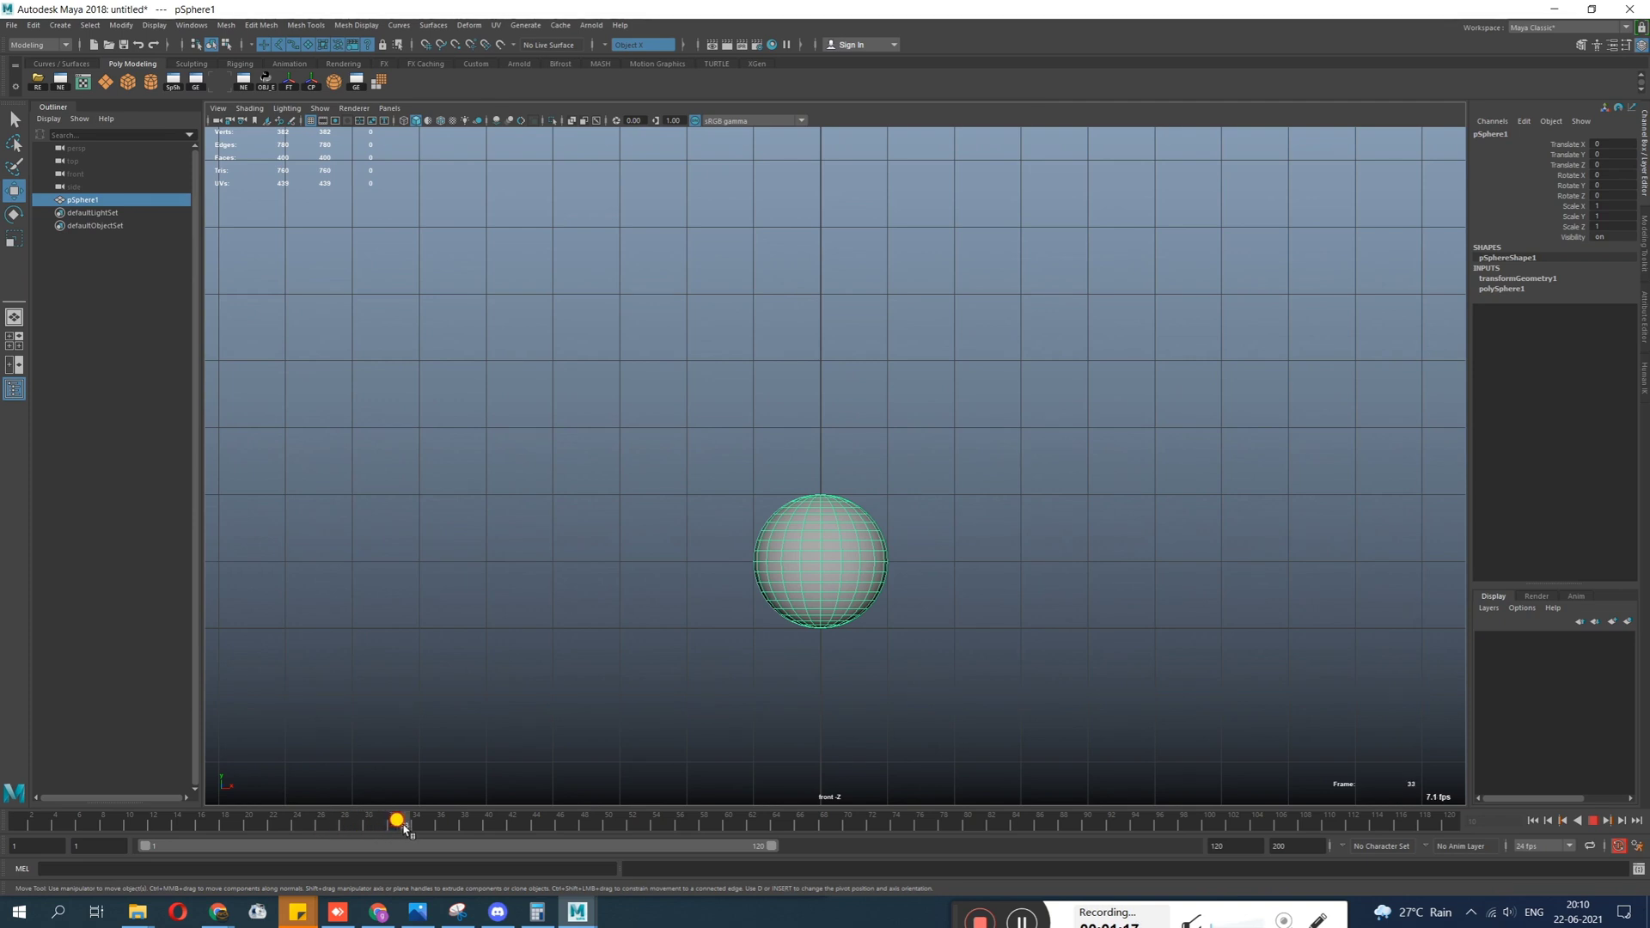
pyautogui.moveTo(546, 824)
pyautogui.mouseDown()
pyautogui.moveTo(724, 821)
pyautogui.moveTo(749, 840)
pyautogui.moveTo(636, 841)
pyautogui.moveTo(641, 854)
pyautogui.mouseUp()
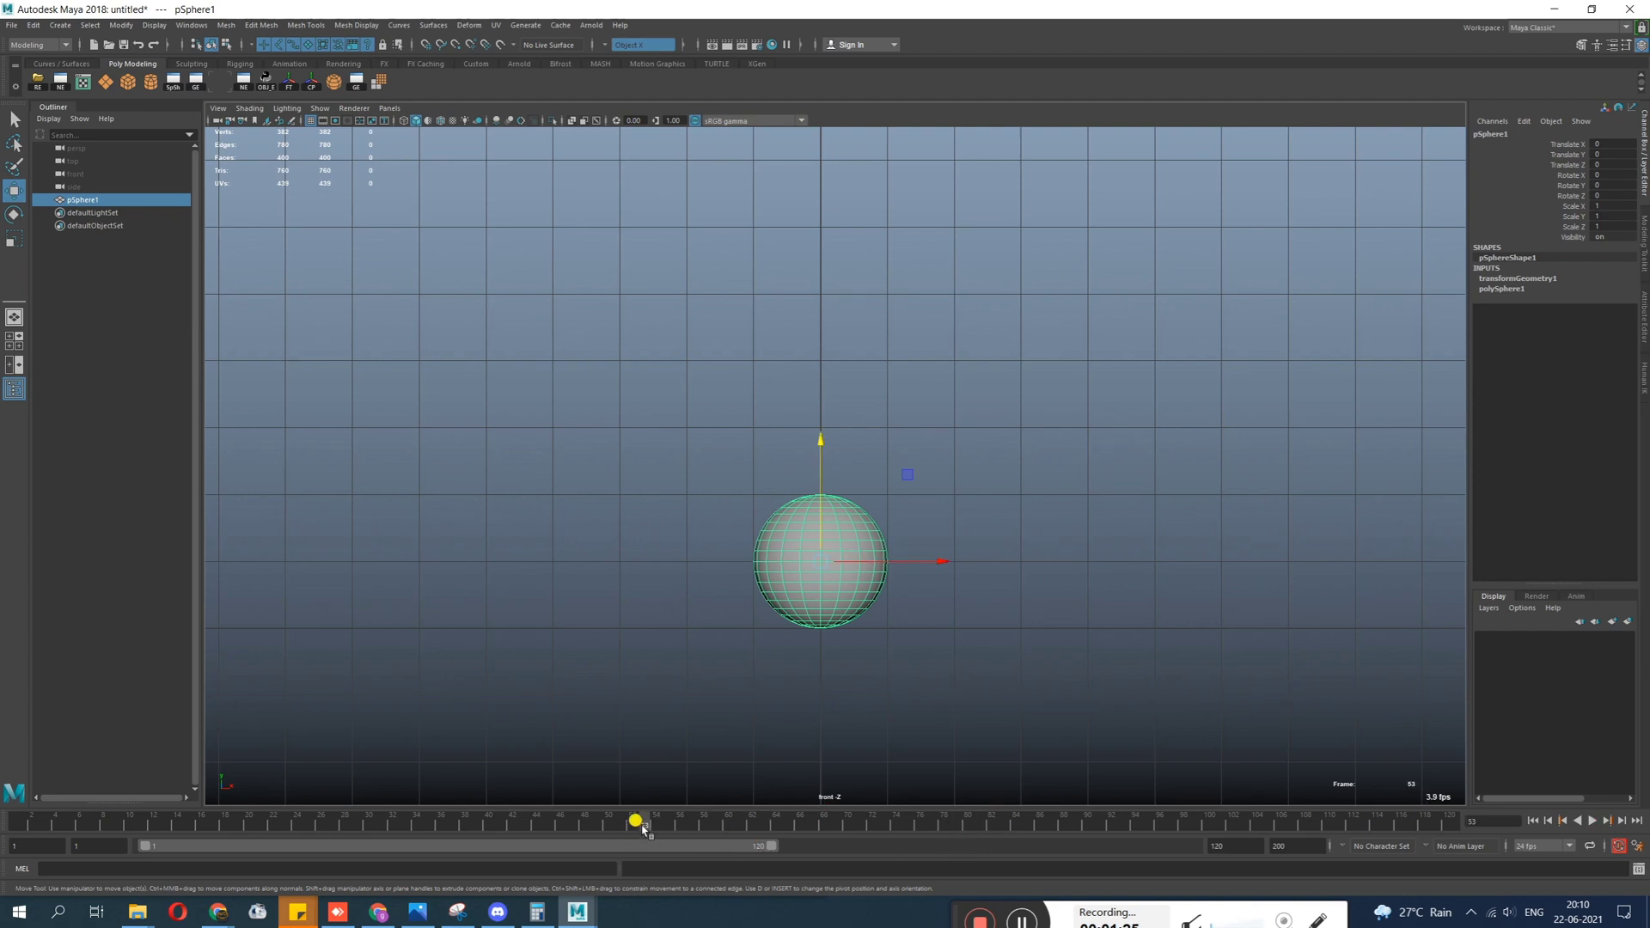
pyautogui.moveTo(643, 828)
pyautogui.mouseDown()
pyautogui.moveTo(12, 821)
pyautogui.moveTo(3, 842)
pyautogui.mouseUp()
# Make room above the sphere in the front view, key all its transform channels at frame 10, and return to frame 1.
pyautogui.scroll(-5, 774, 524)
pyautogui.keyDown('alt'); pyautogui.moveTo(773, 526); pyautogui.dragTo(730, 627, button='middle'); pyautogui.keyUp('alt')
pyautogui.keyDown('alt'); pyautogui.moveTo(758, 555); pyautogui.dragTo(1032, 806, button='right'); pyautogui.keyUp('alt')
pyautogui.keyDown('alt'); pyautogui.moveTo(909, 630); pyautogui.dragTo(936, 462, button='middle'); pyautogui.keyUp('alt')
pyautogui.keyDown('alt'); pyautogui.moveTo(936, 462); pyautogui.dragTo(894, 421, button='right'); pyautogui.keyUp('alt')
pyautogui.keyDown('alt'); pyautogui.moveTo(894, 420); pyautogui.dragTo(858, 368, button='middle'); pyautogui.keyUp('alt')
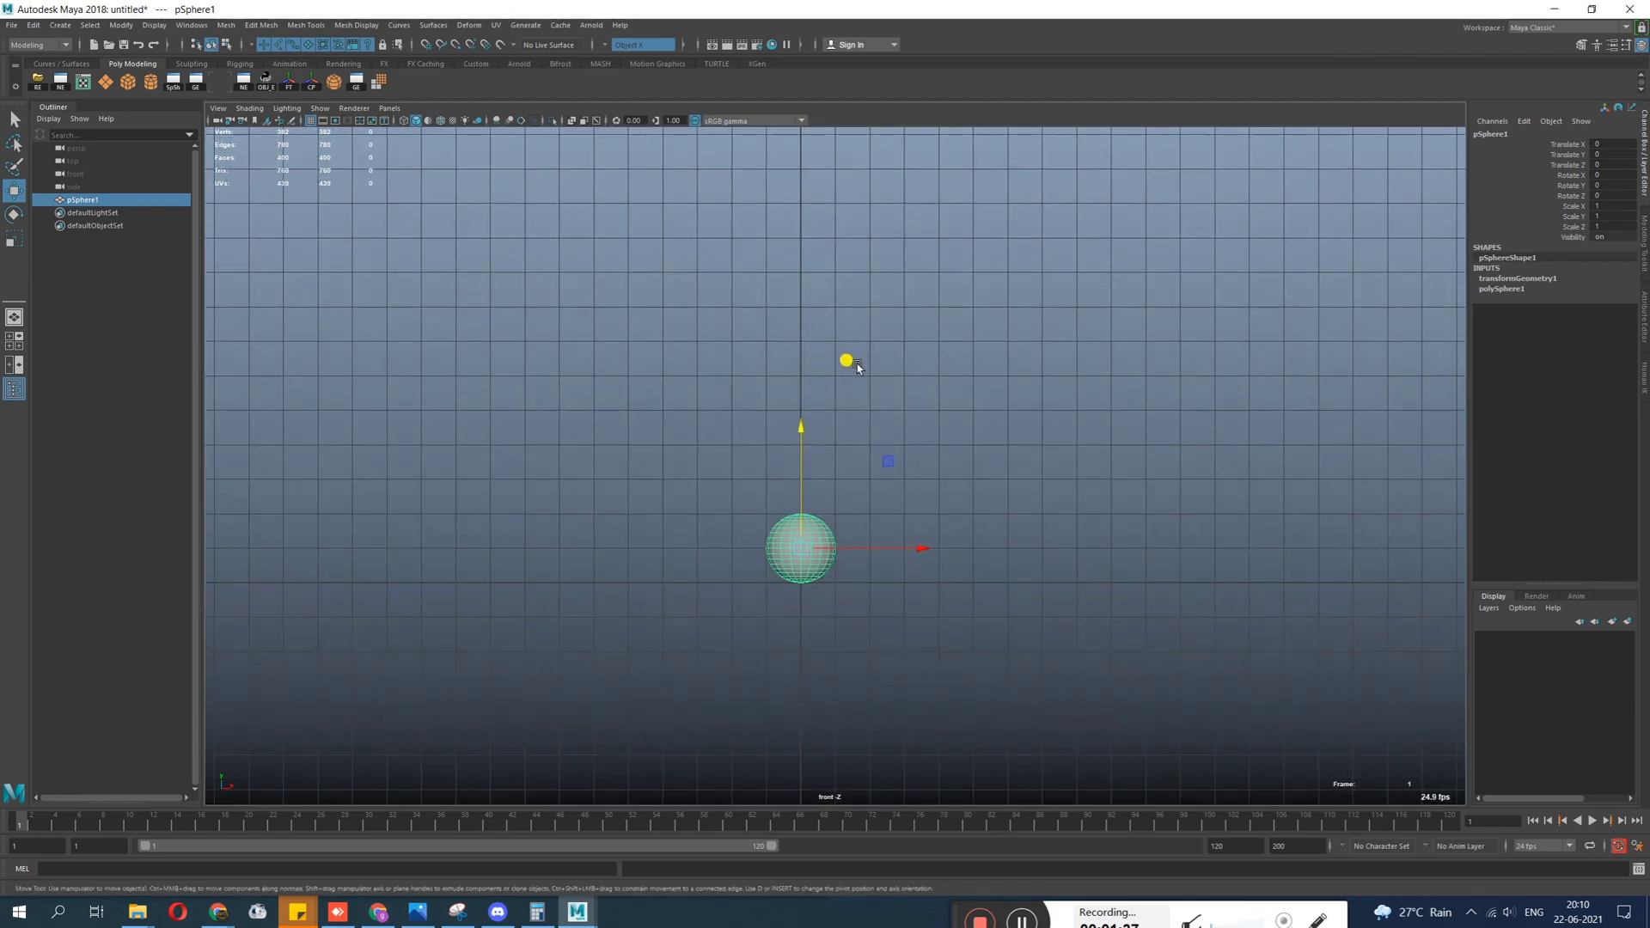
pyautogui.keyDown('alt'); pyautogui.moveTo(791, 141); pyautogui.dragTo(760, 289, button='middle'); pyautogui.keyUp('alt')
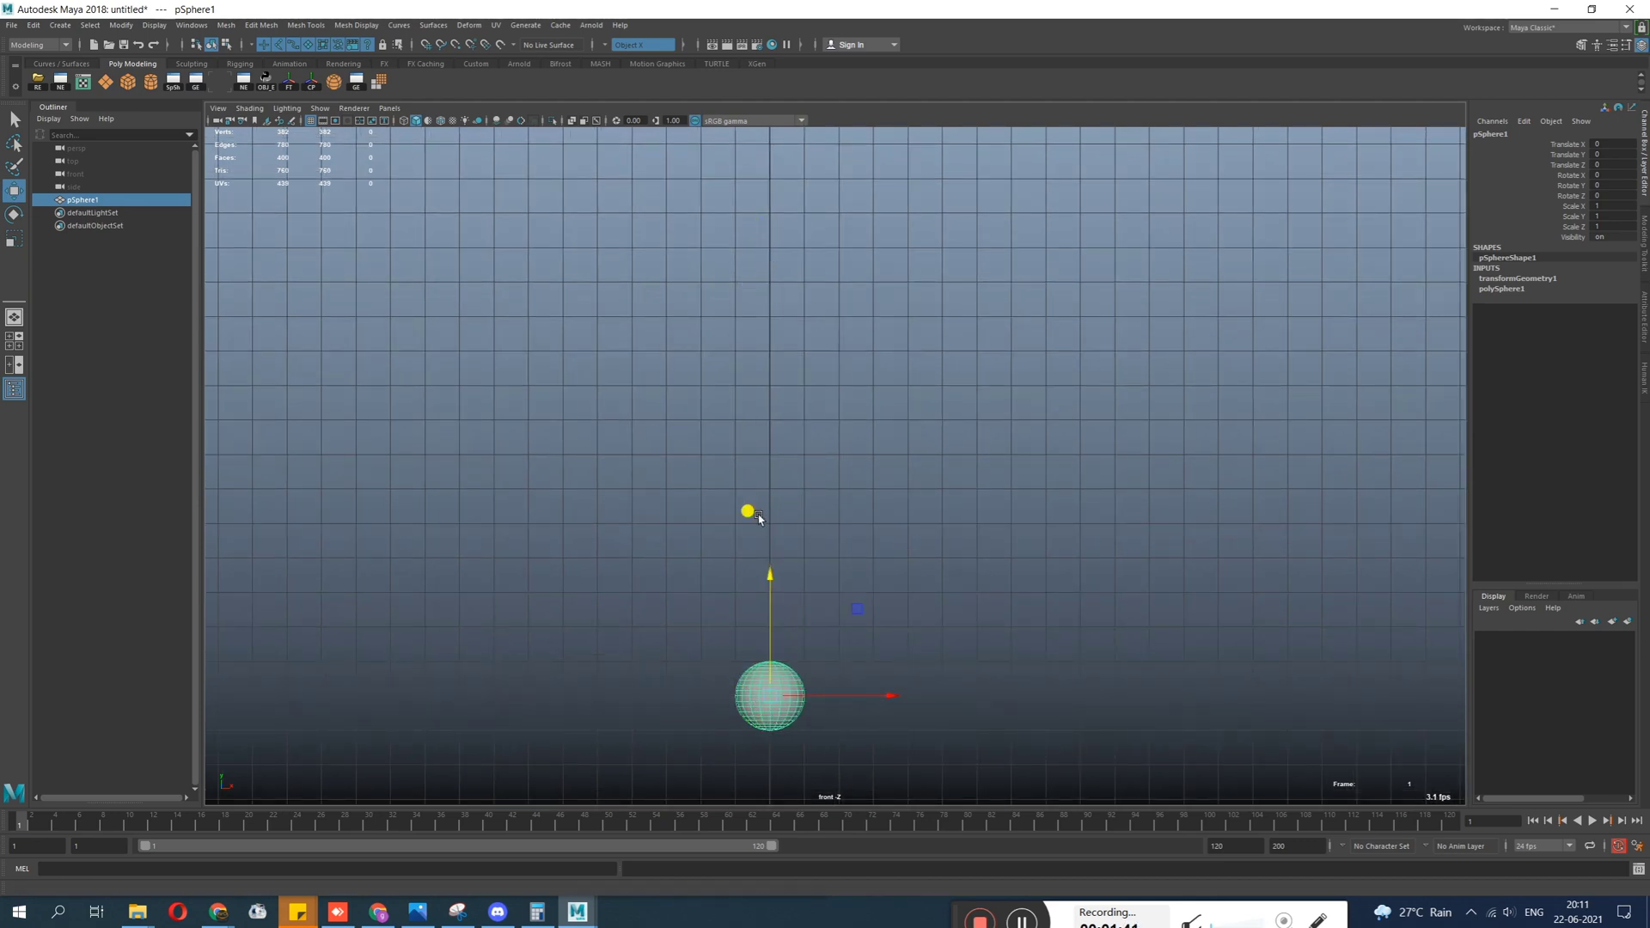
pyautogui.moveTo(597, 565); pyautogui.dragTo(1133, 753)
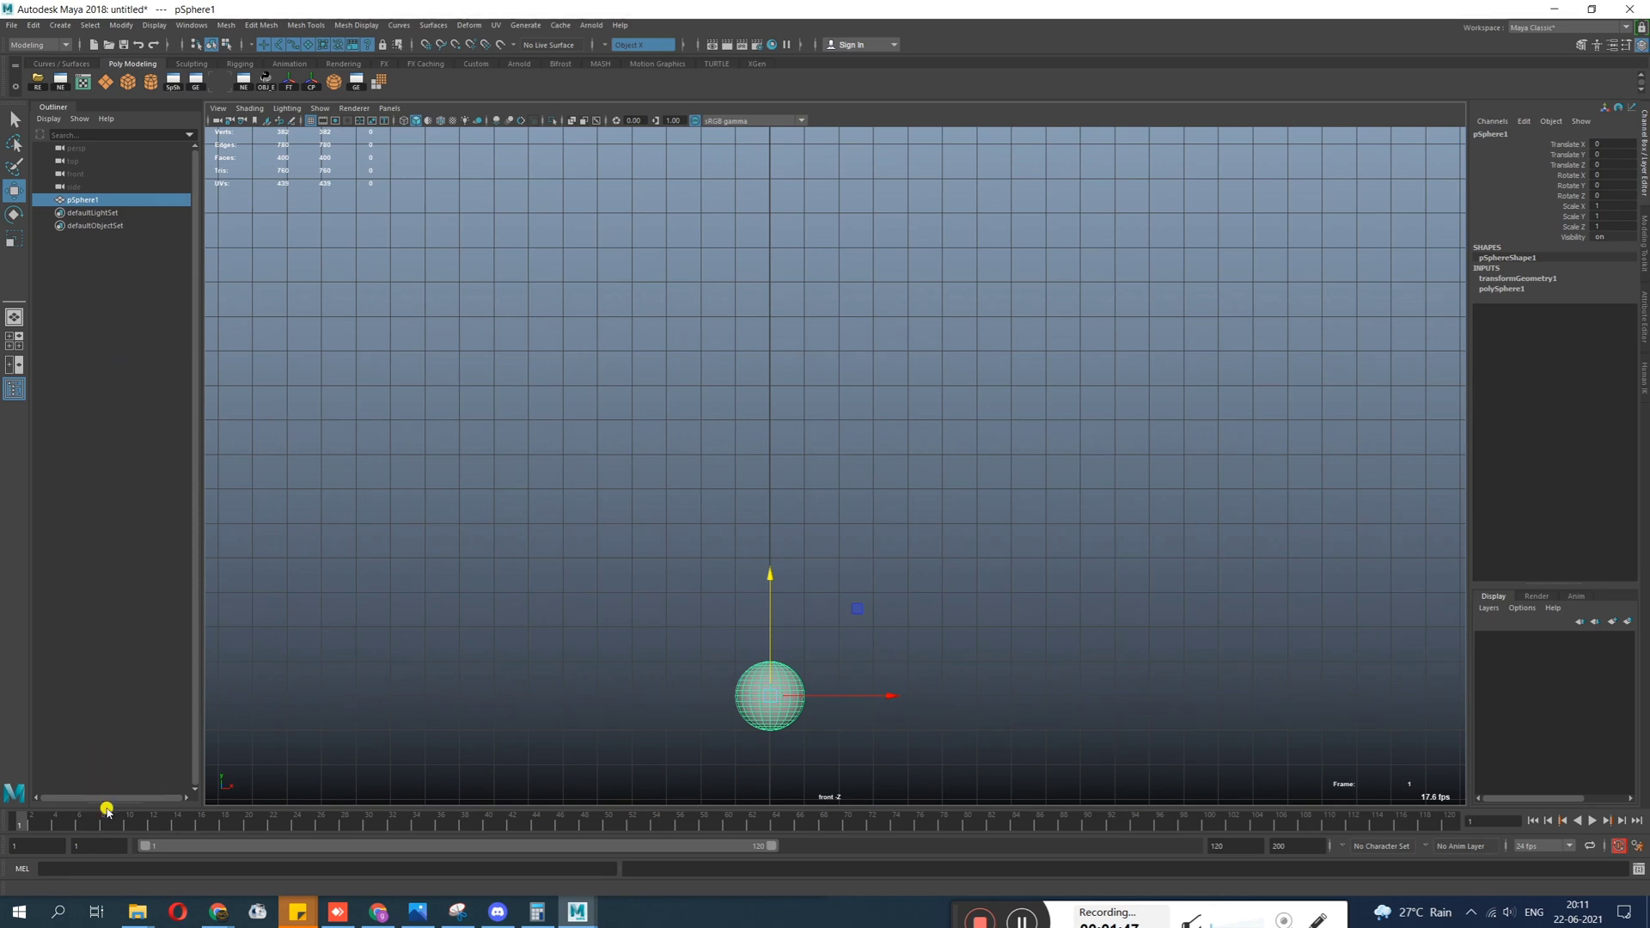
pyautogui.moveTo(43, 821); pyautogui.dragTo(126, 820)
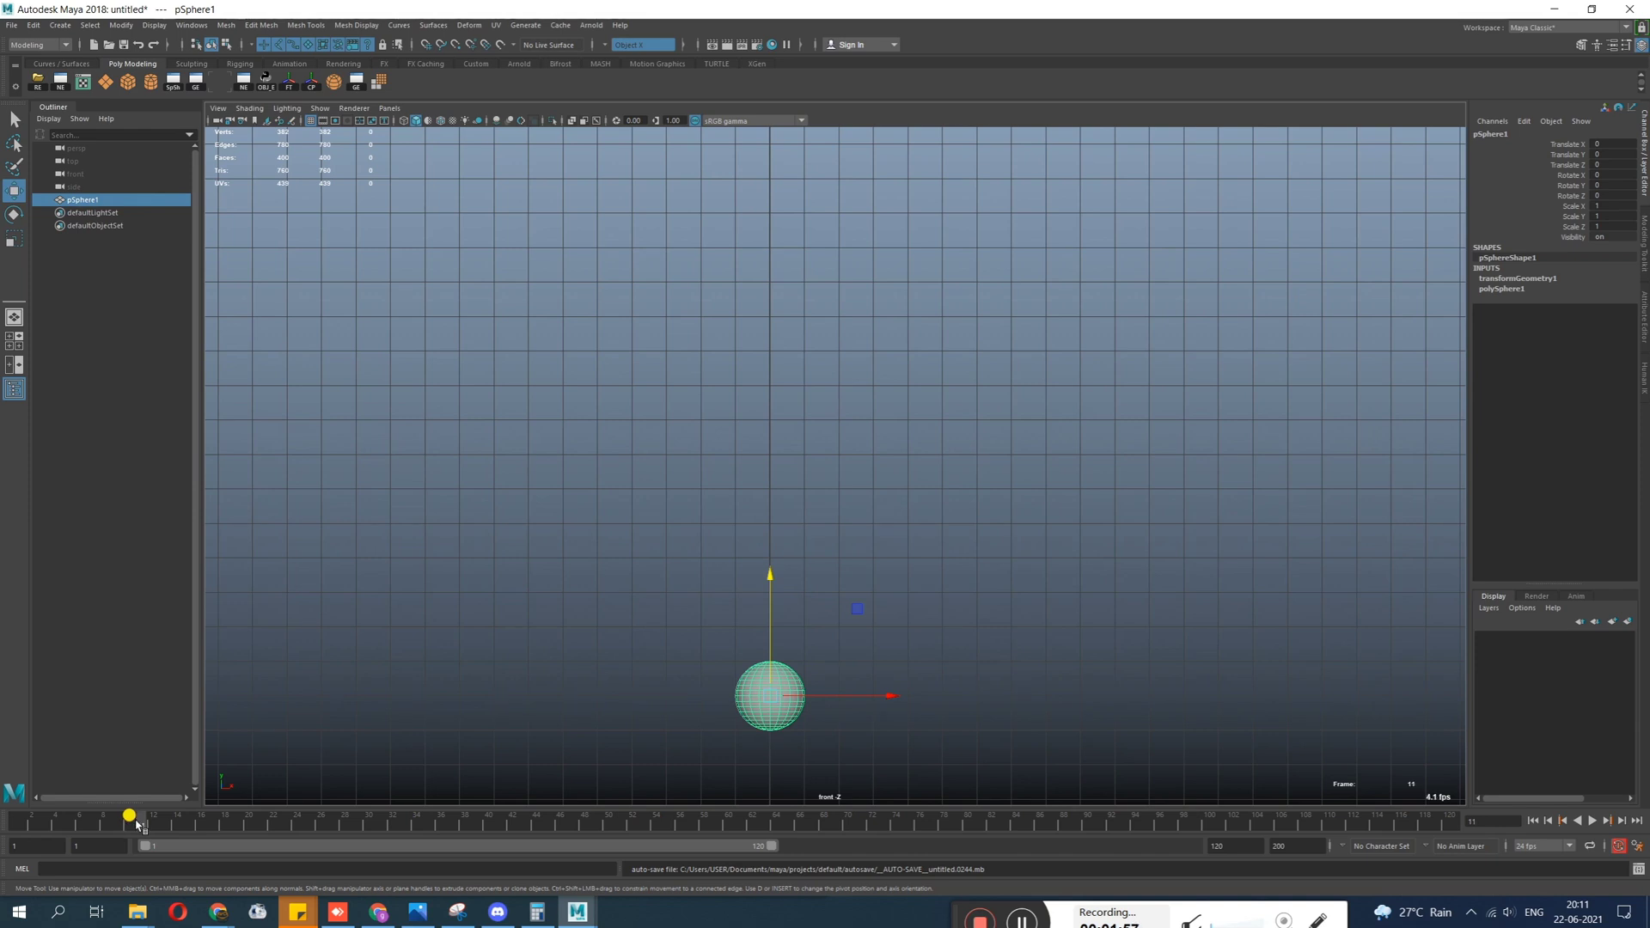
pyautogui.press('s')
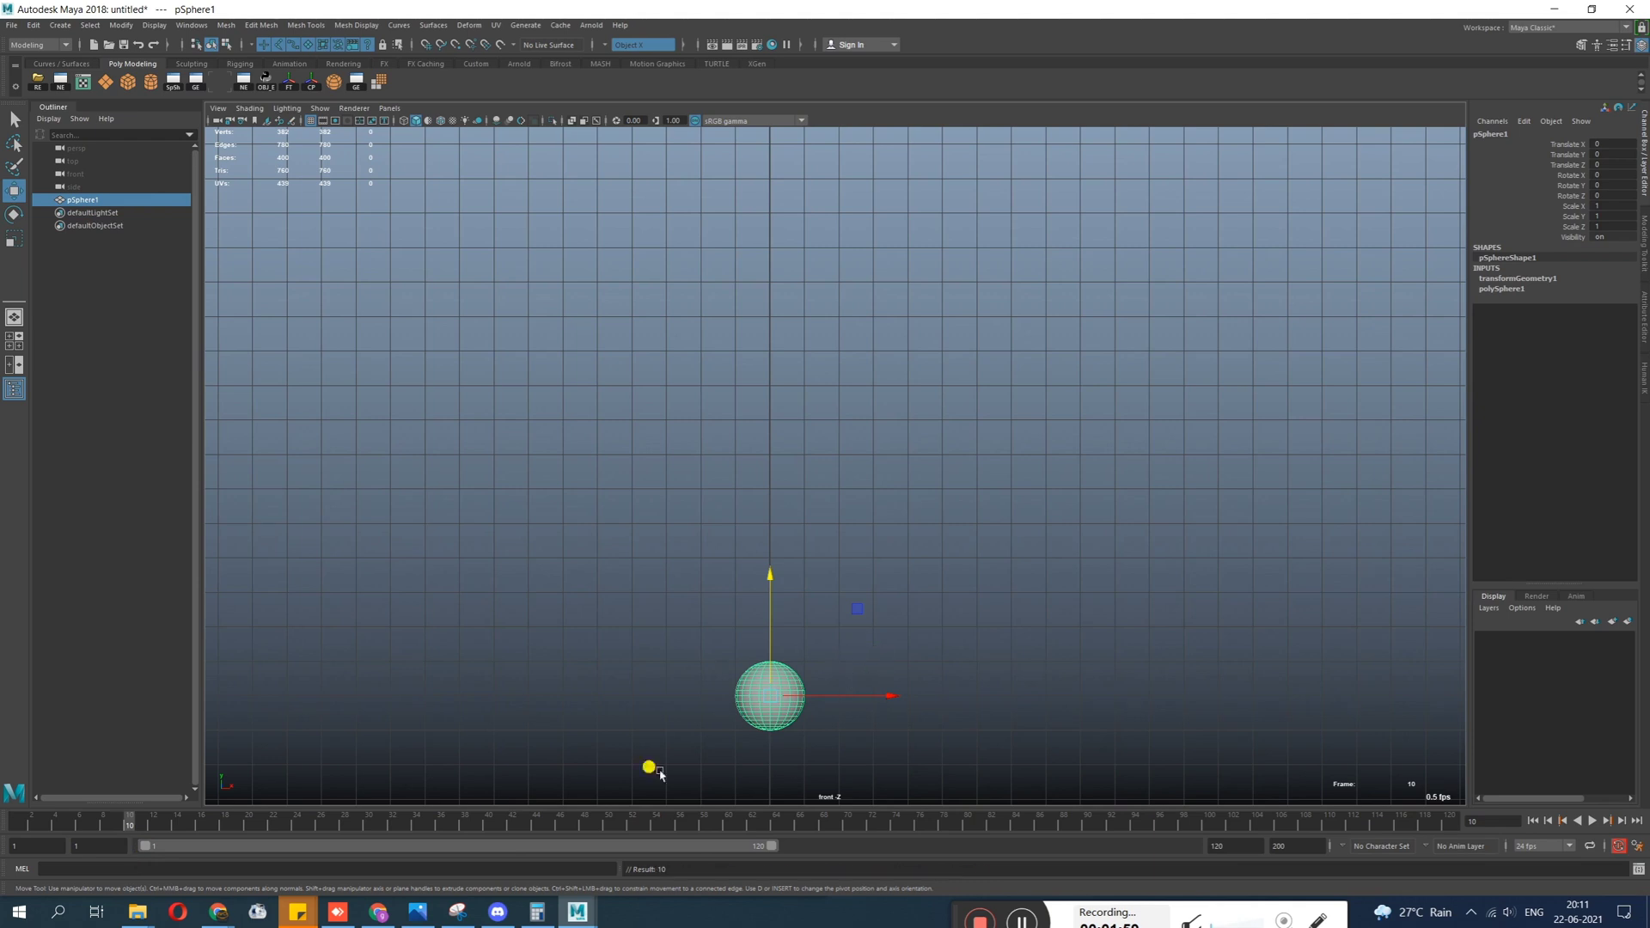
pyautogui.moveTo(123, 823); pyautogui.dragTo(3, 845)
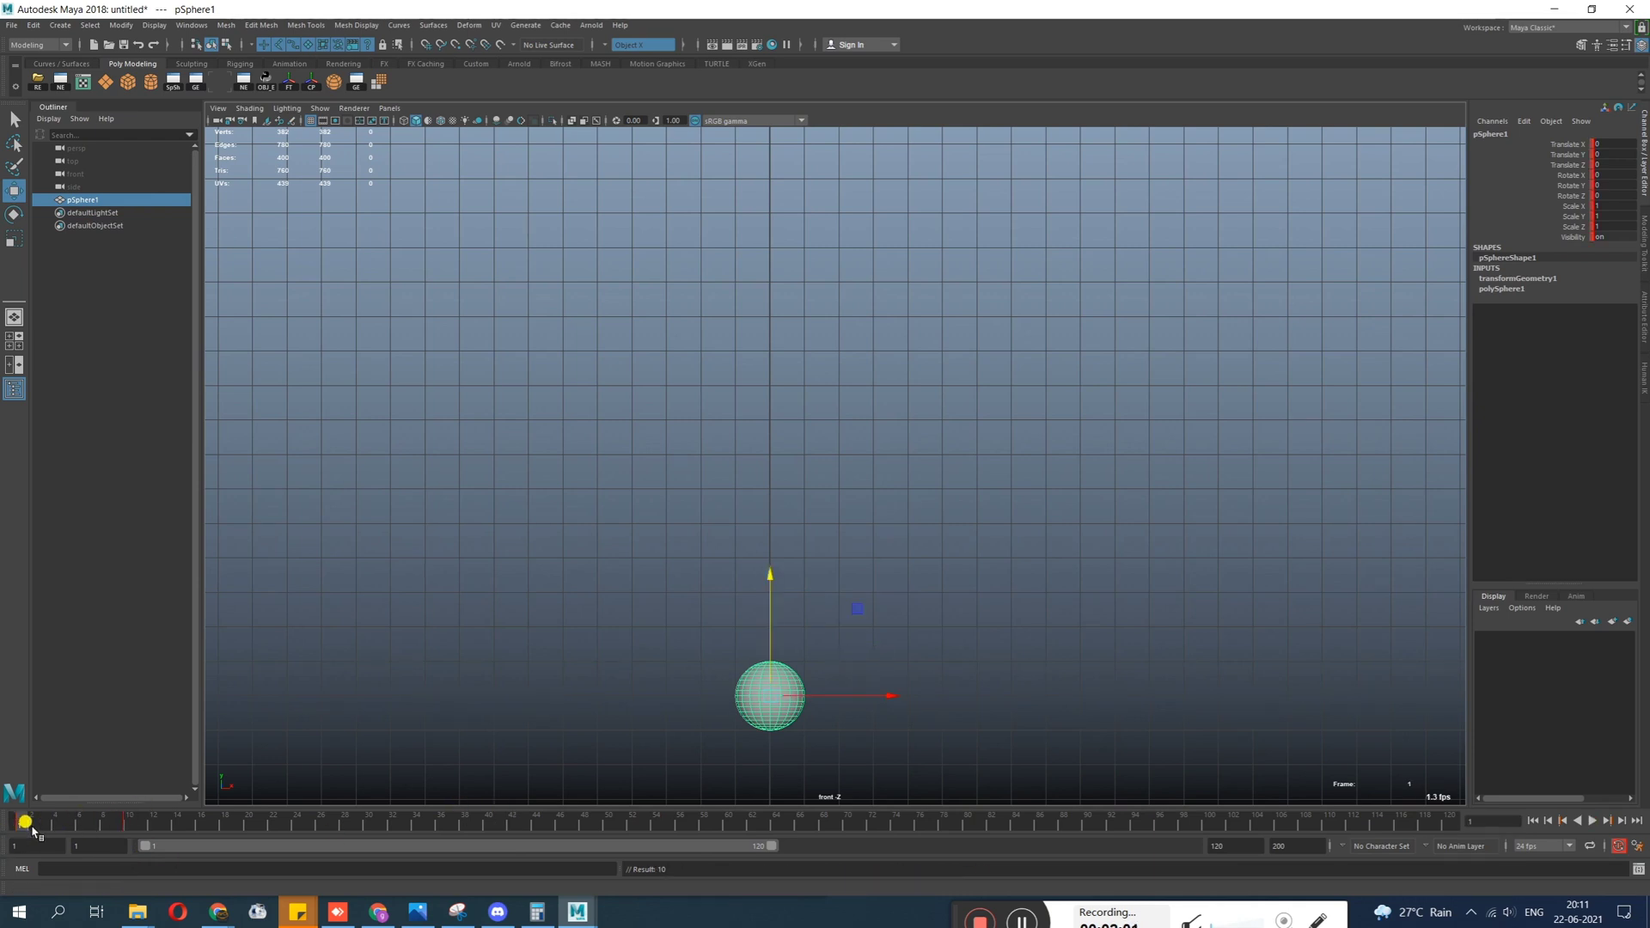
# Key the sphere at progressively shorter intervals from frame 18 to about frame 58, and return to frame 1.
pyautogui.moveTo(115, 825); pyautogui.dragTo(713, 834)
pyautogui.hotkey('alt', 'v')
pyautogui.click(5, 825)
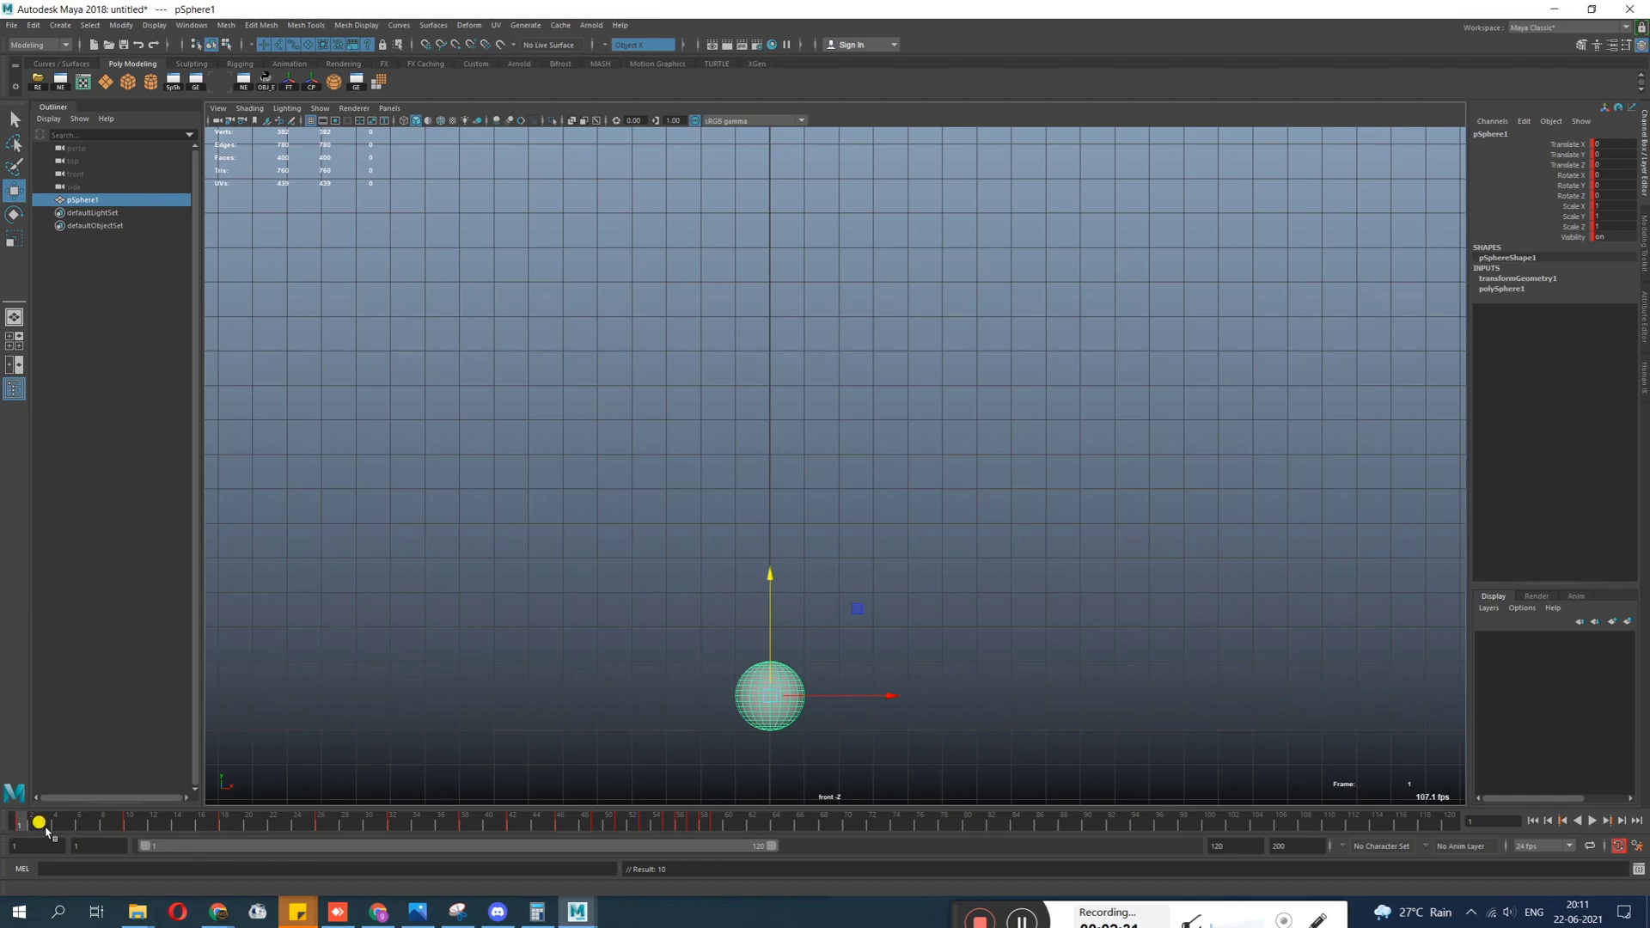
# Switch to the Chrome browser and search Google for "bouncing ball animation".
pyautogui.click(387, 917)
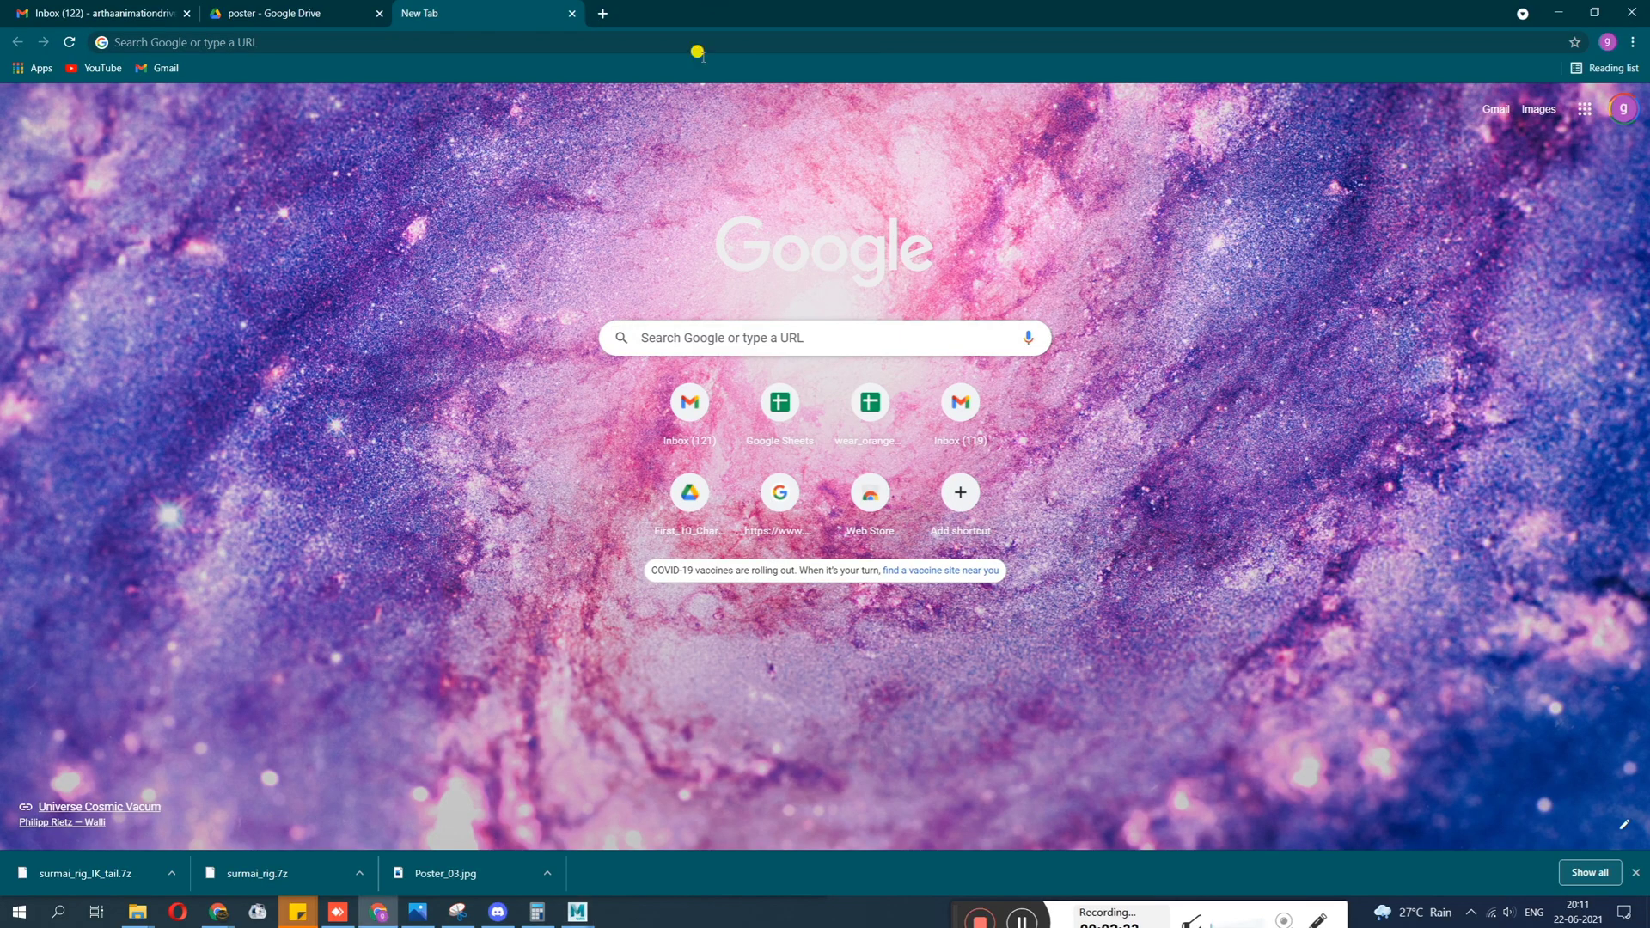
pyautogui.click(728, 330)
pyautogui.write('bo')
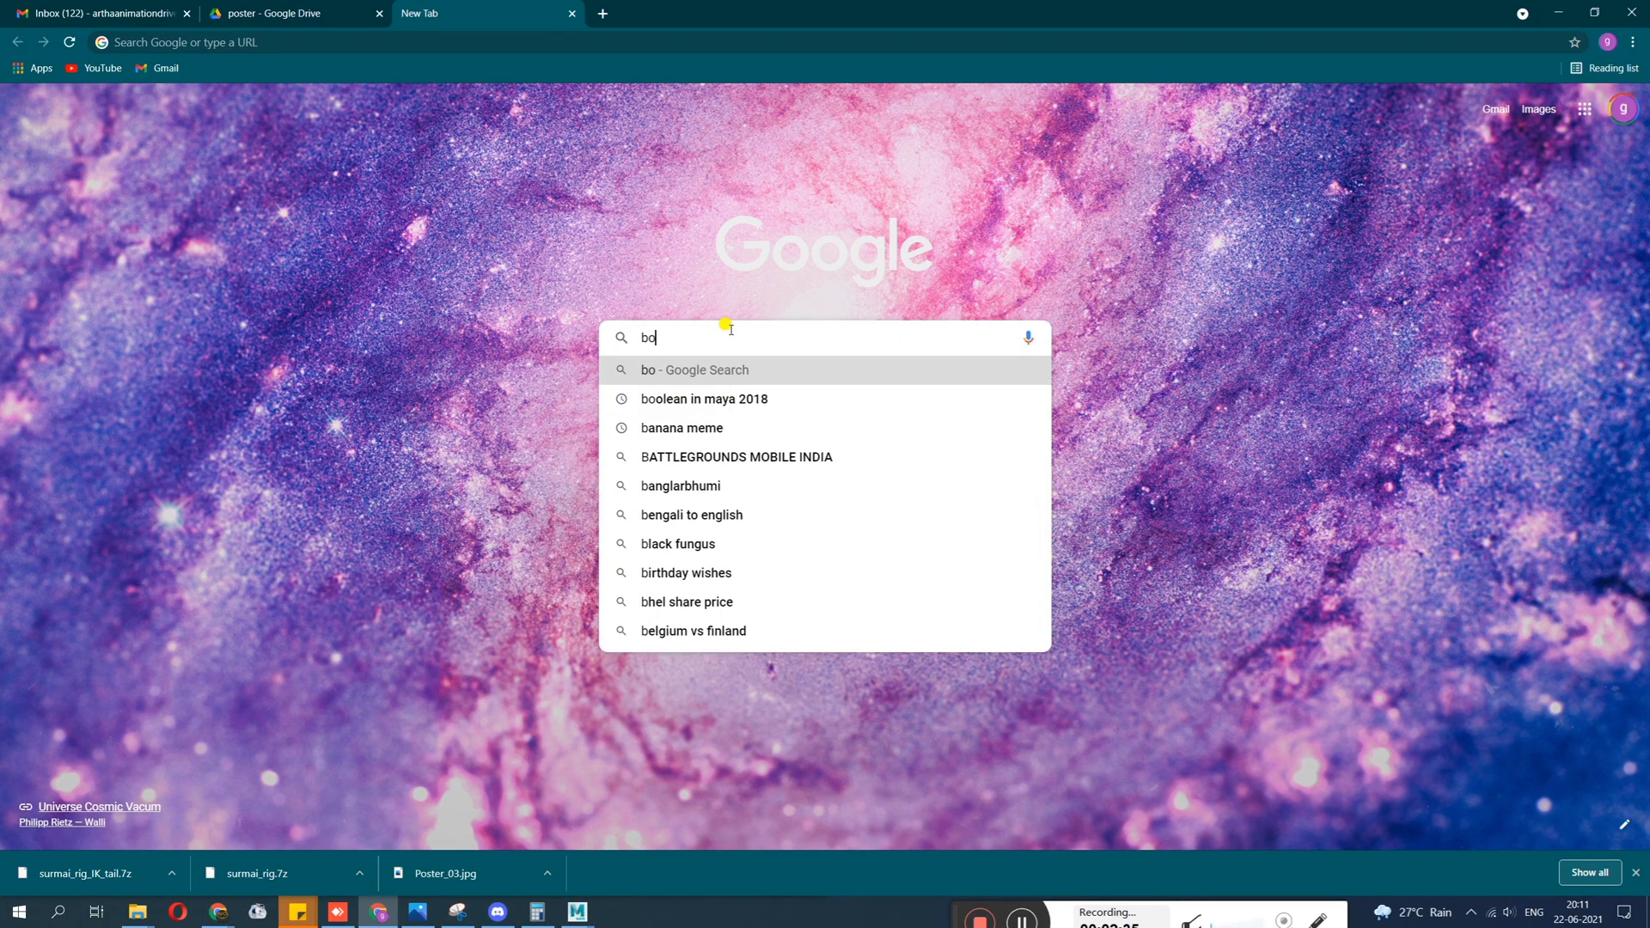
pyautogui.write('uncing ba')
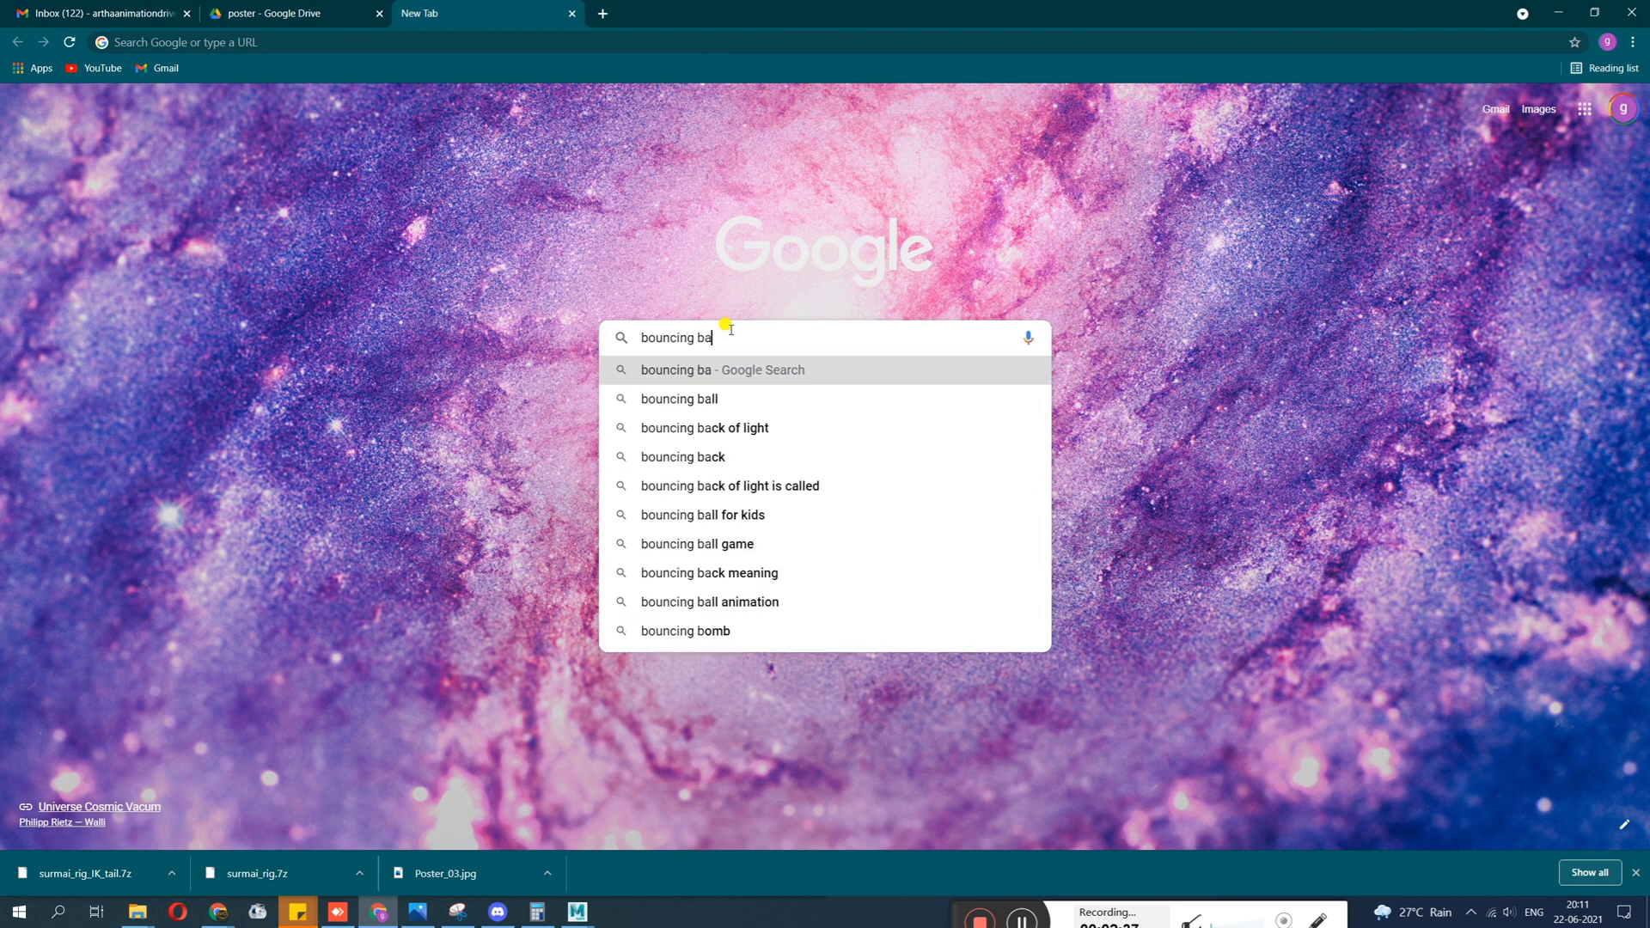
pyautogui.write('ll anim')
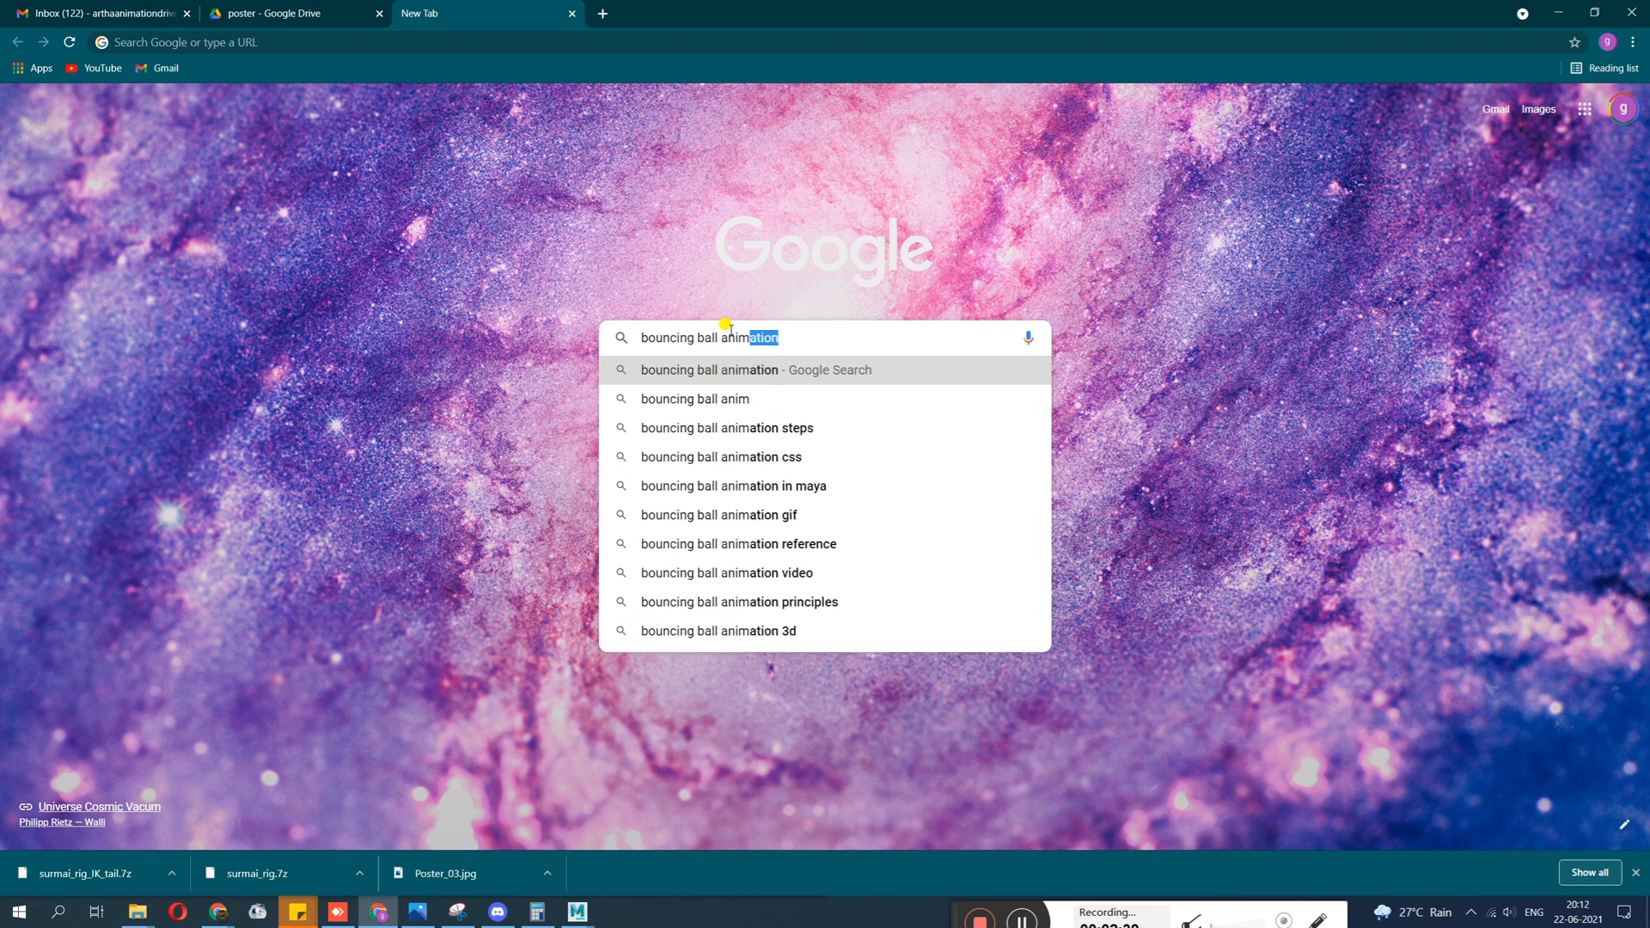
pyautogui.write('ation')
pyautogui.press('Return')
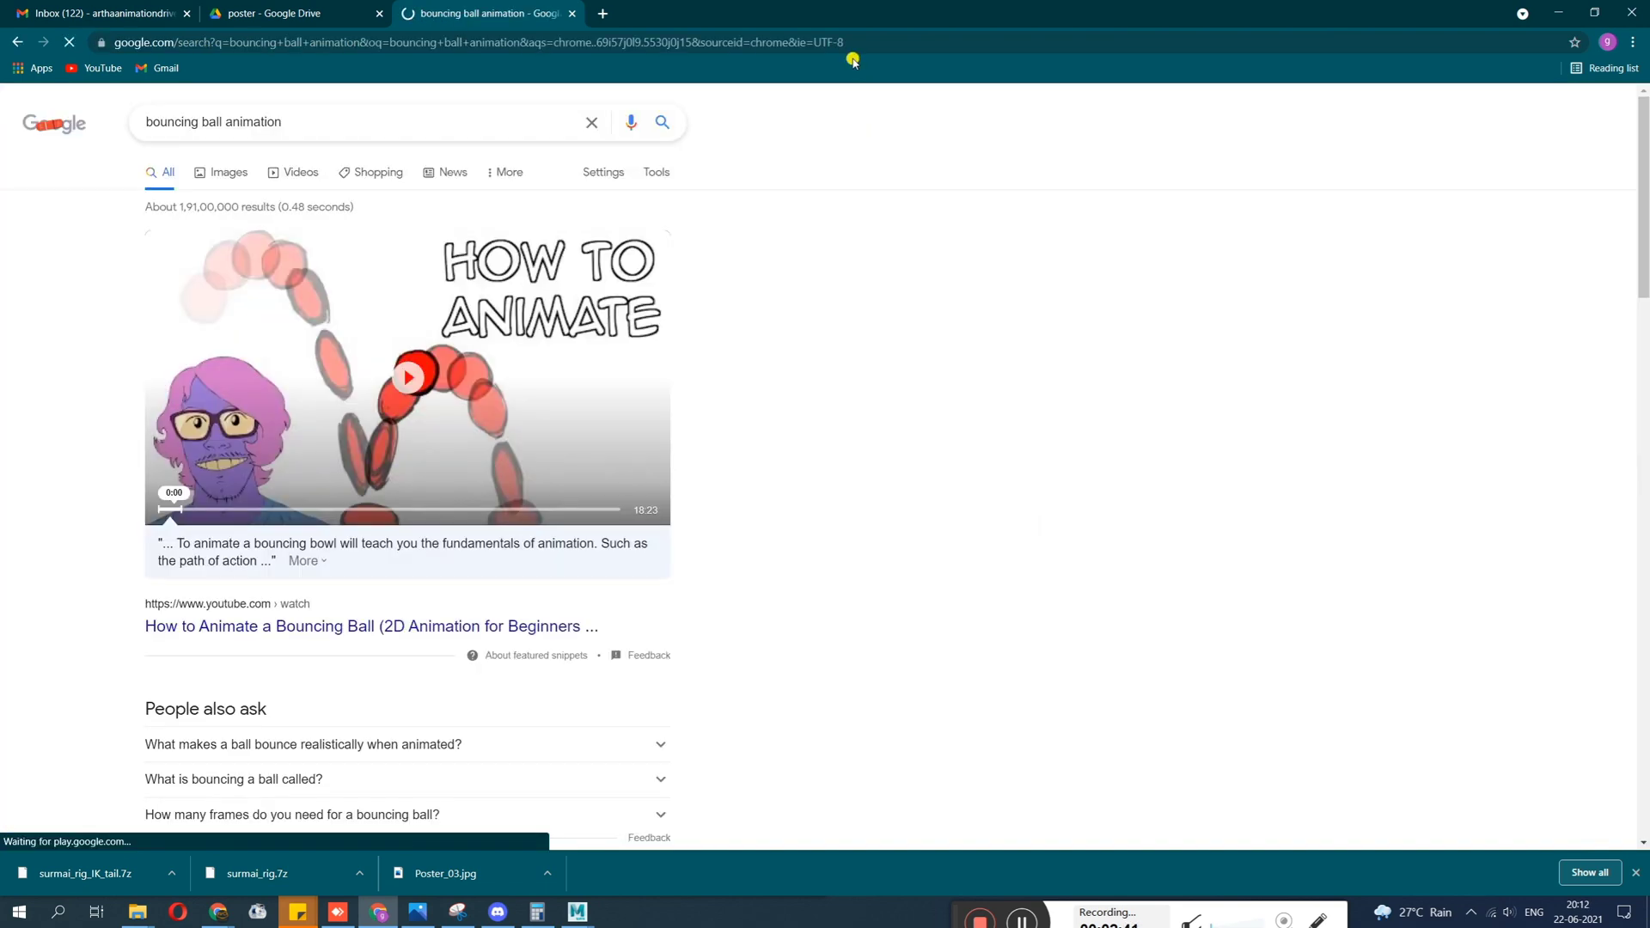
# Examine the bouncing ball image references, especially the numbered 3D Animation - Bouncing Ball chart, and return to Maya.
pyautogui.click(243, 178)
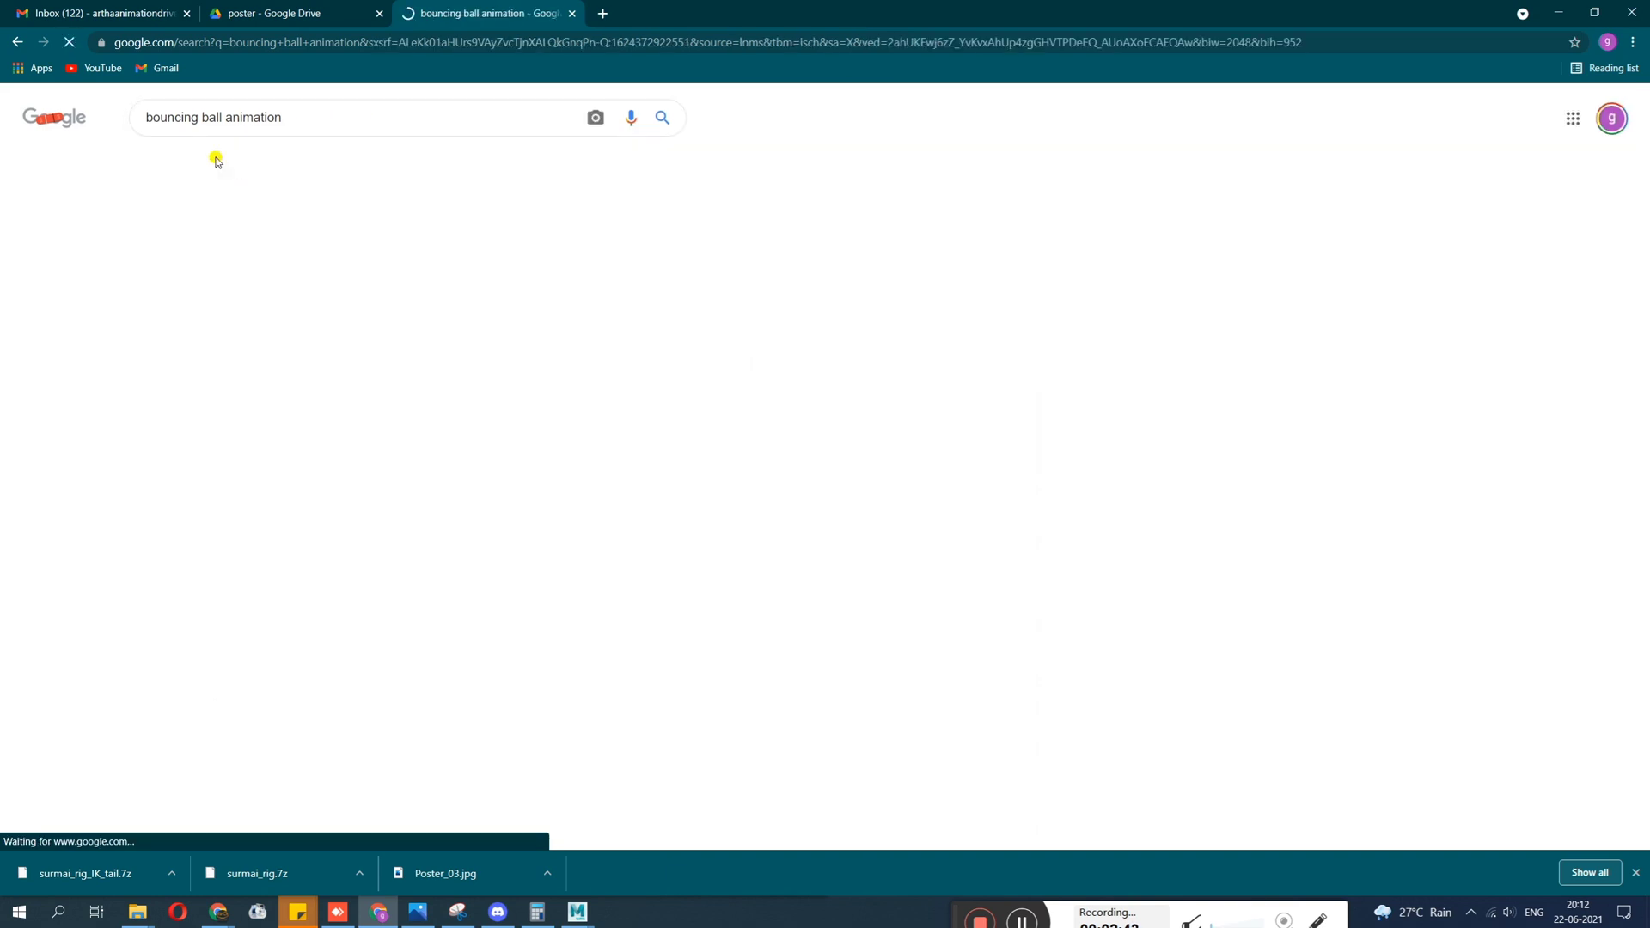
pyautogui.click(771, 355)
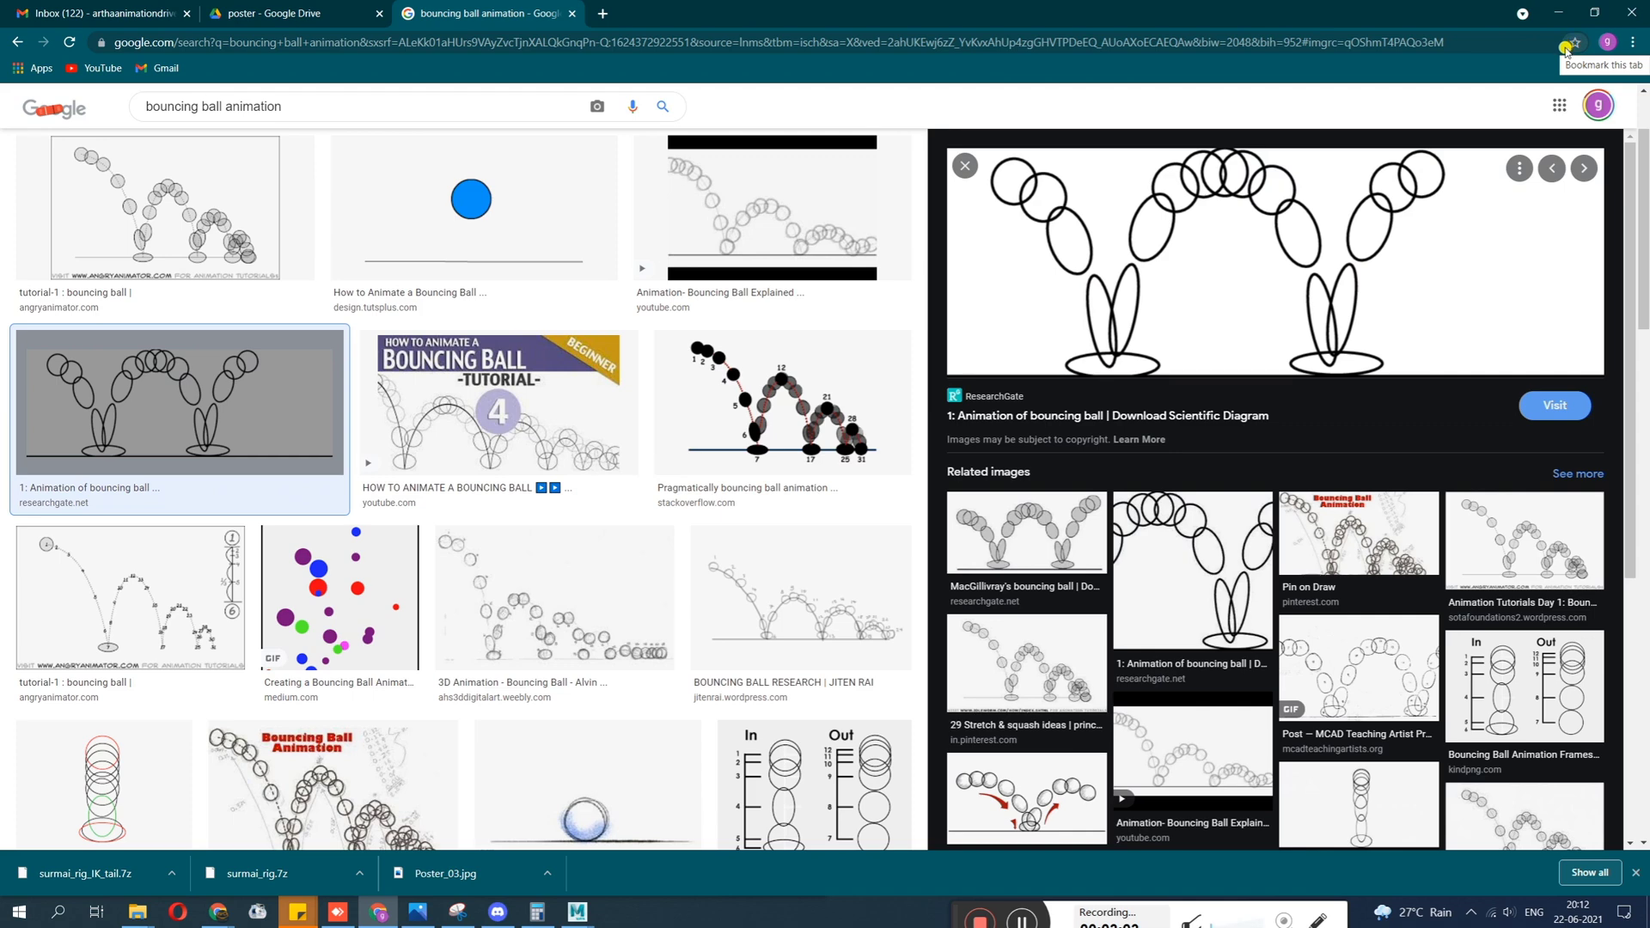
pyautogui.click(493, 647)
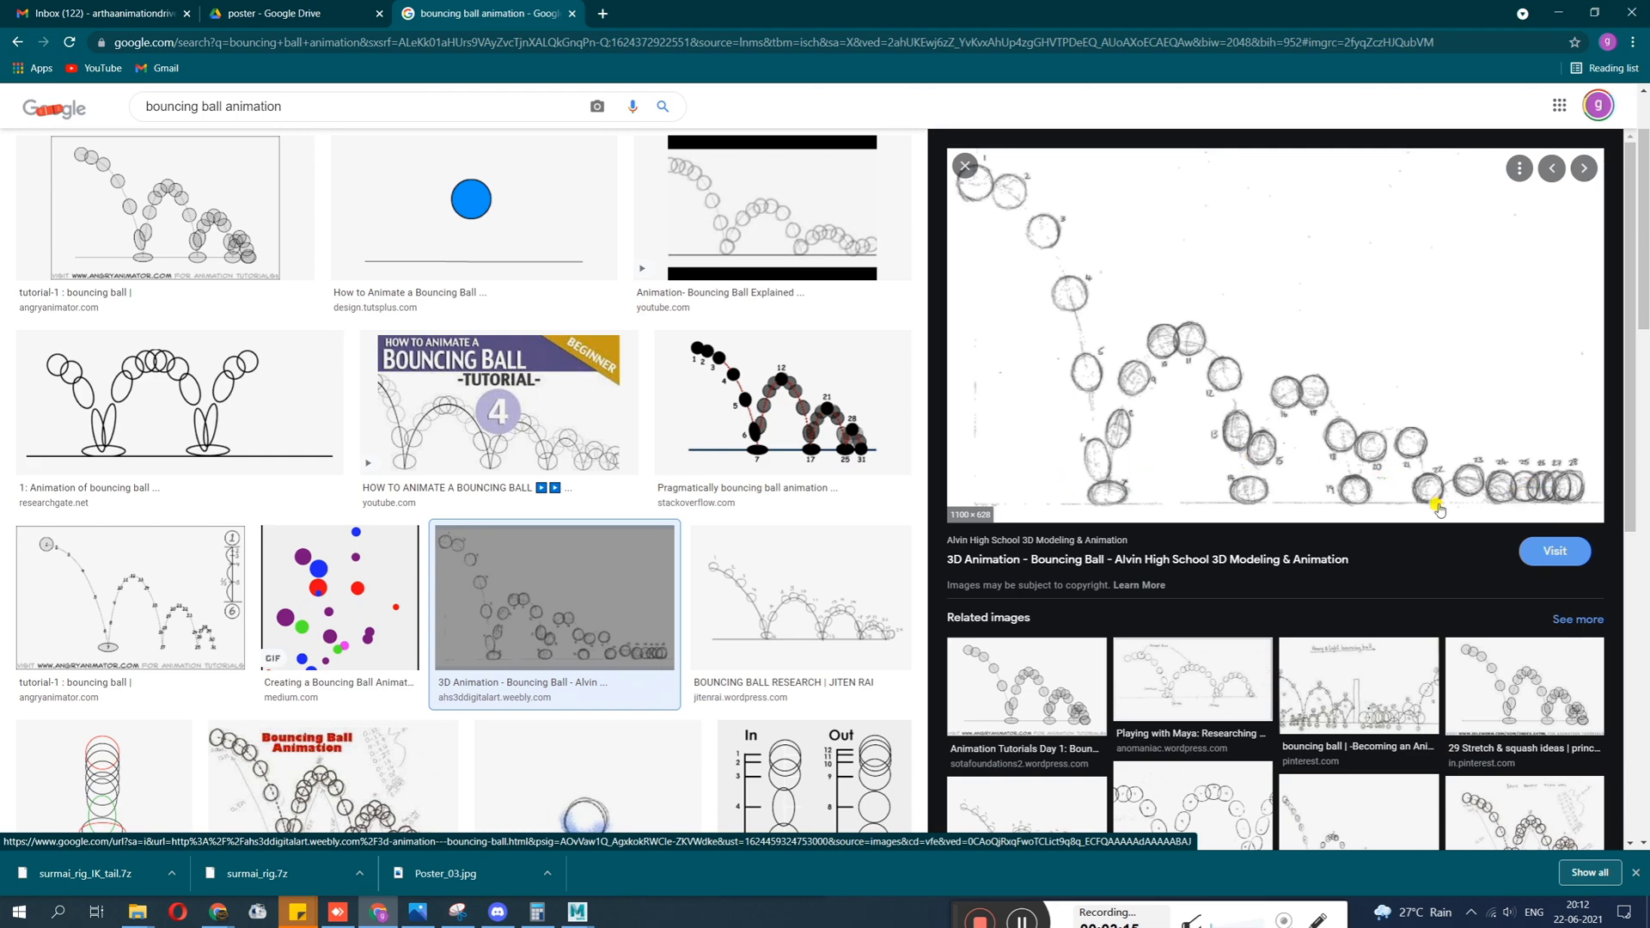
pyautogui.click(1557, 12)
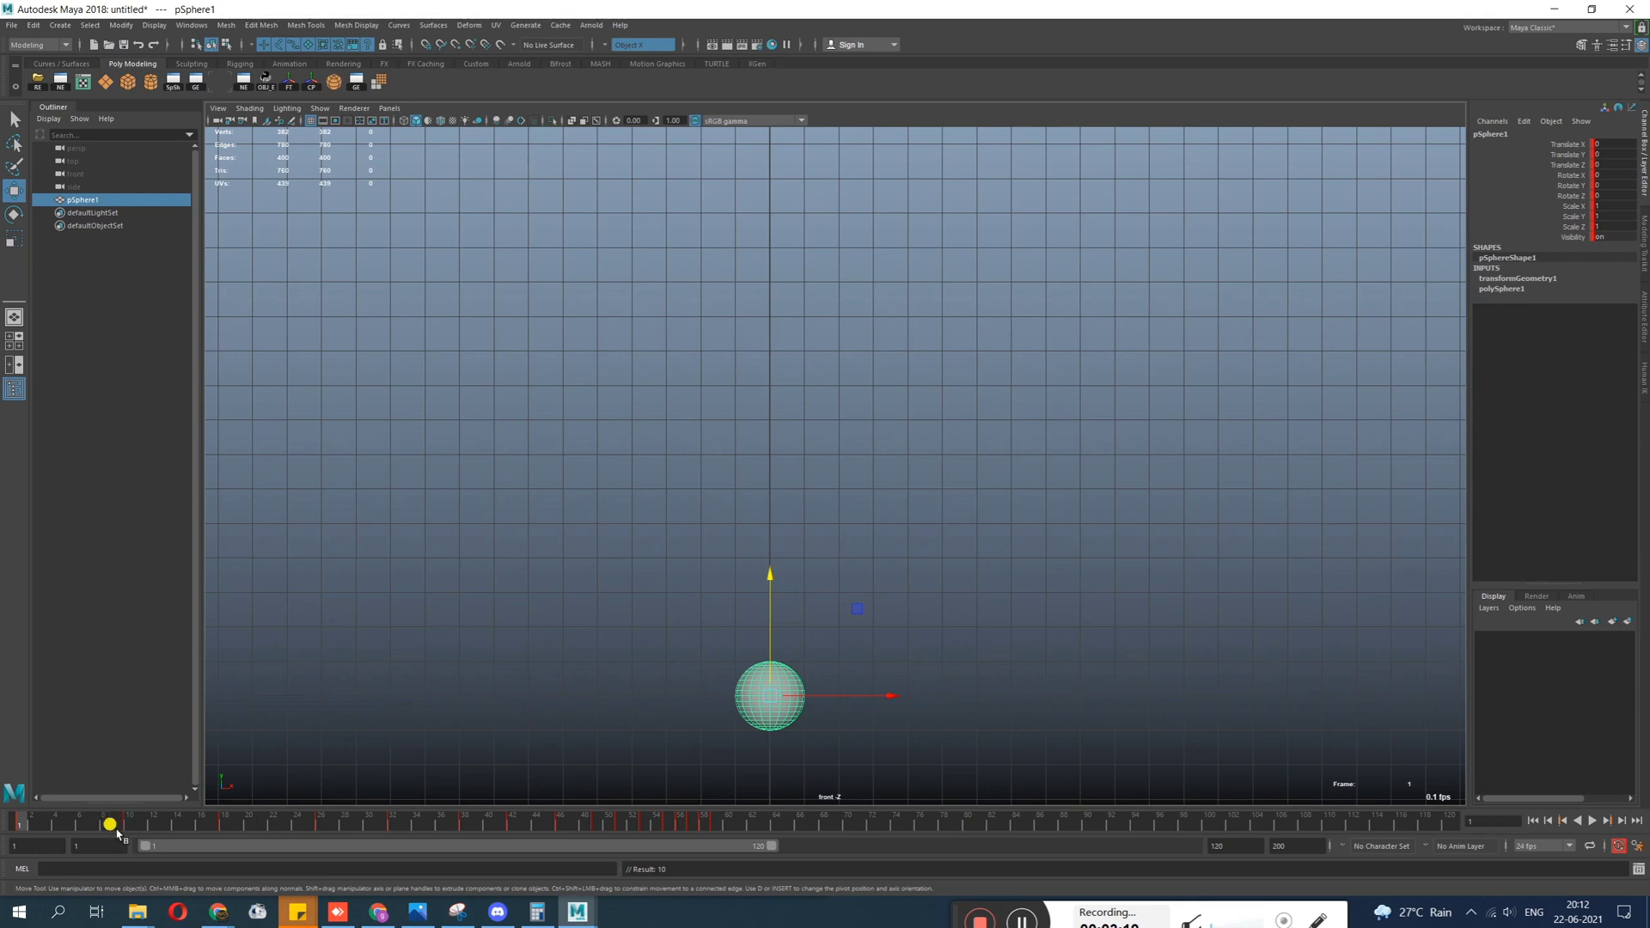
pyautogui.click(378, 911)
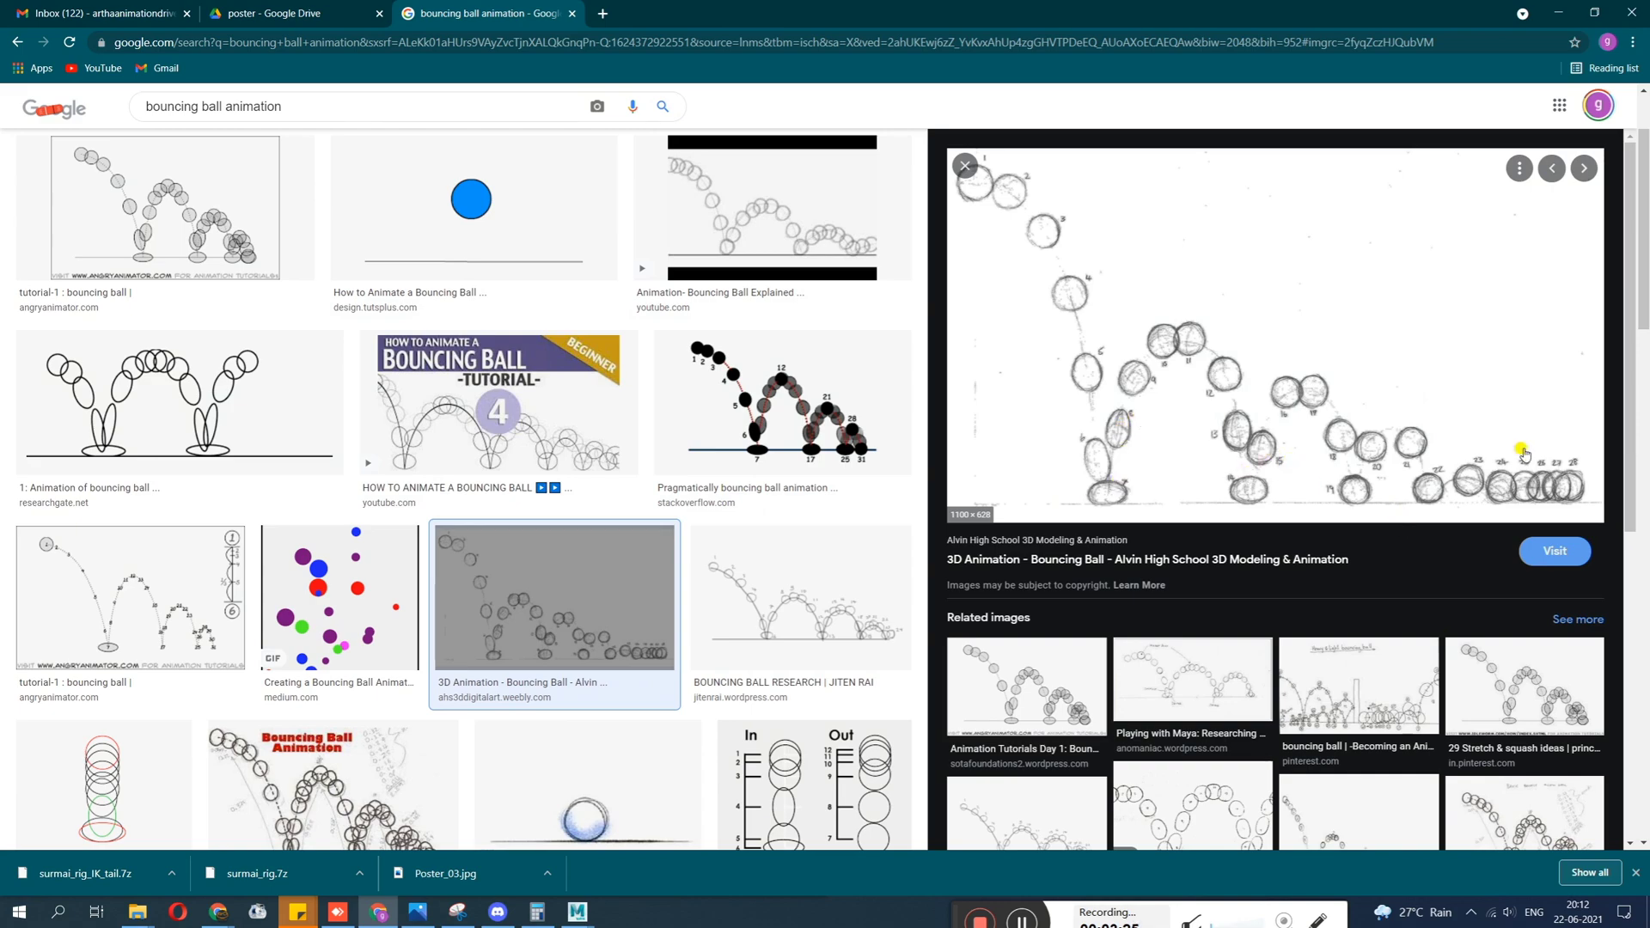
pyautogui.click(1559, 12)
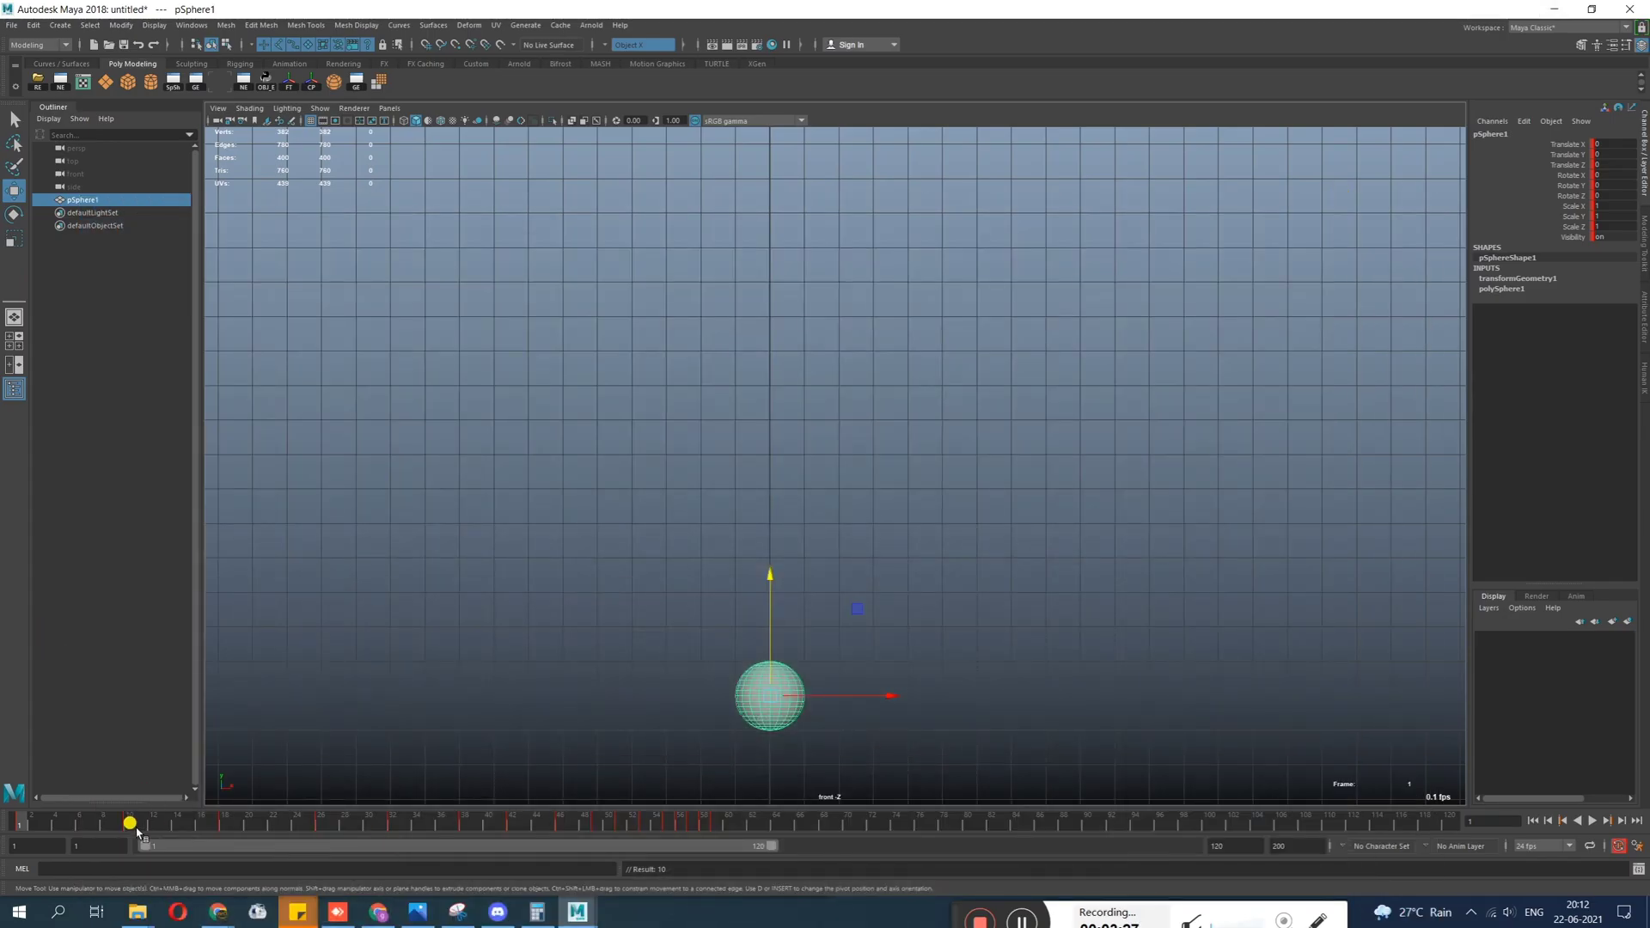
# Add keys one frame before and after the ground-contact keys along the timeline, and clear the misplaced key near frame 48.
pyautogui.moveTo(122, 828); pyautogui.dragTo(573, 840)
pyautogui.hotkey('ctrl', 'z')
pyautogui.hotkey('ctrl', 'z')
pyautogui.rightClick(583, 826)
pyautogui.click(630, 660)
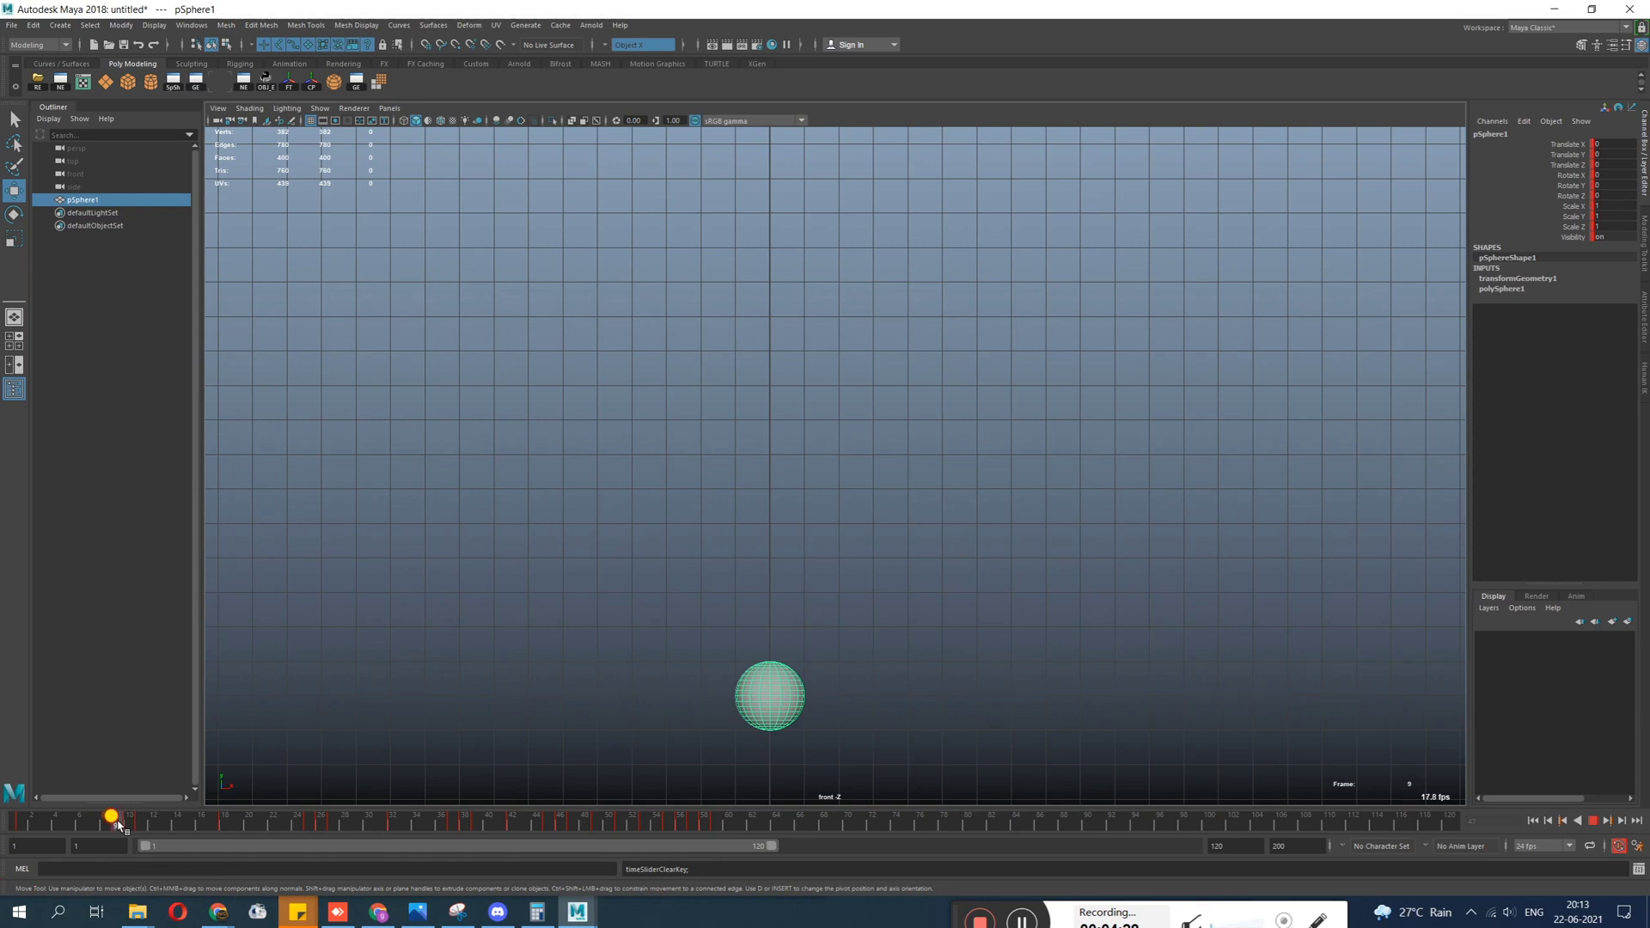
# Scrub through the sphere's keyed frames up to frame 51.
pyautogui.click(312, 823)
pyautogui.moveTo(315, 825); pyautogui.dragTo(618, 831)
pyautogui.moveTo(567, 502); pyautogui.dragTo(1582, 832)
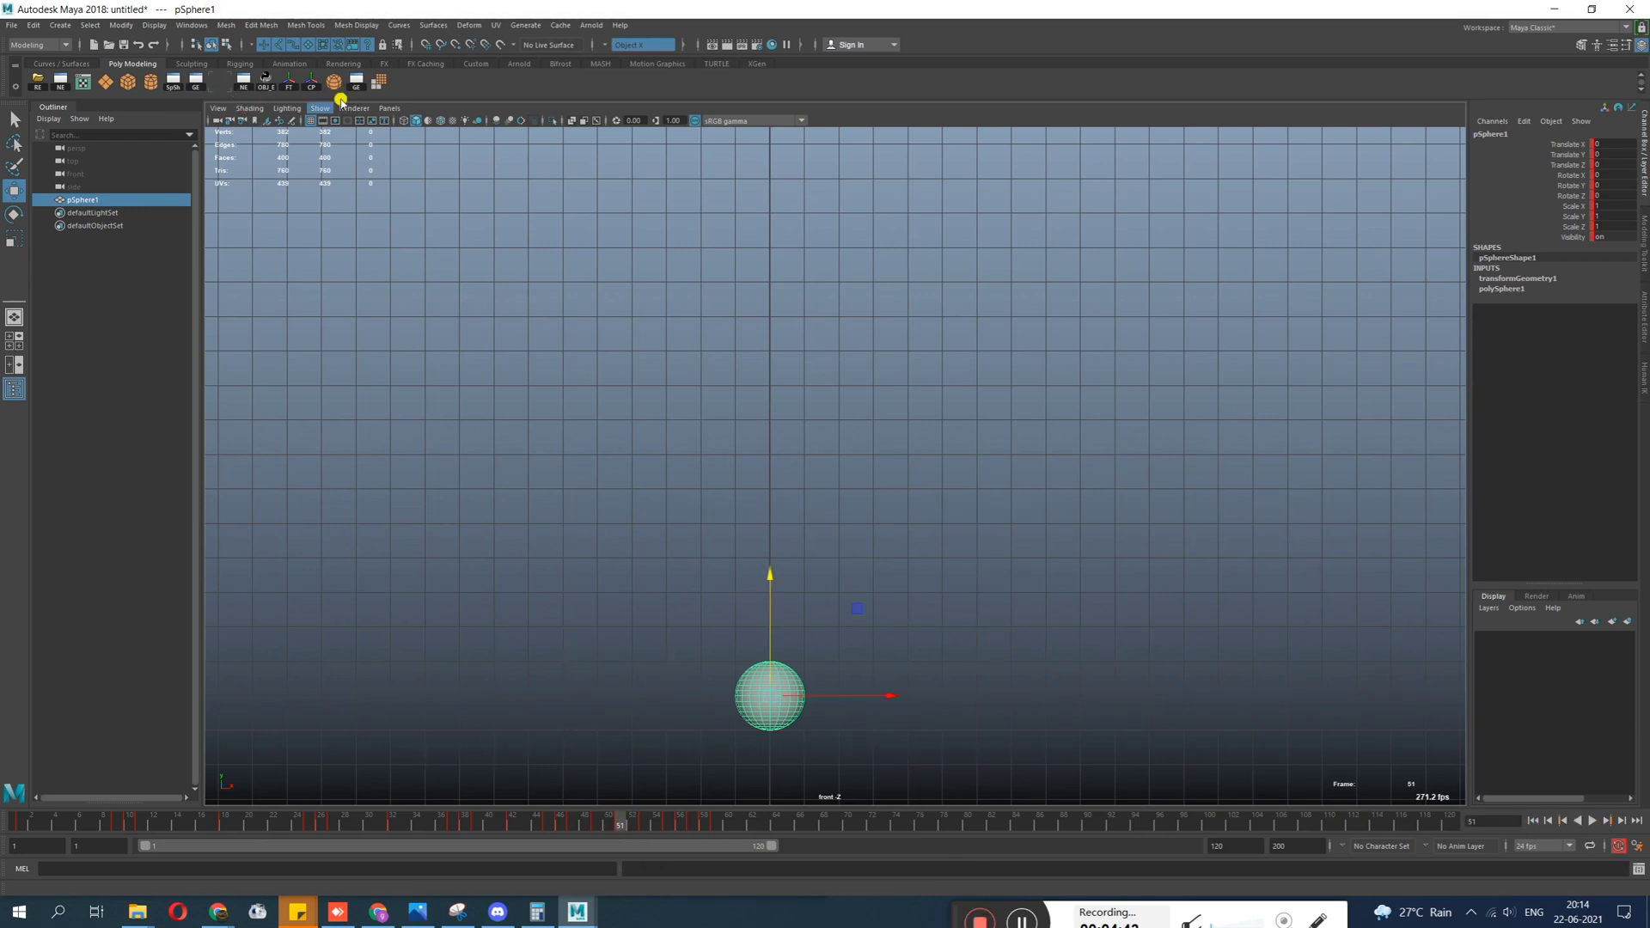
# Open the Graph Editor, isolate the sphere's Translate Y curve, and raise its frame 1 key above the ground keys.
pyautogui.click(356, 82)
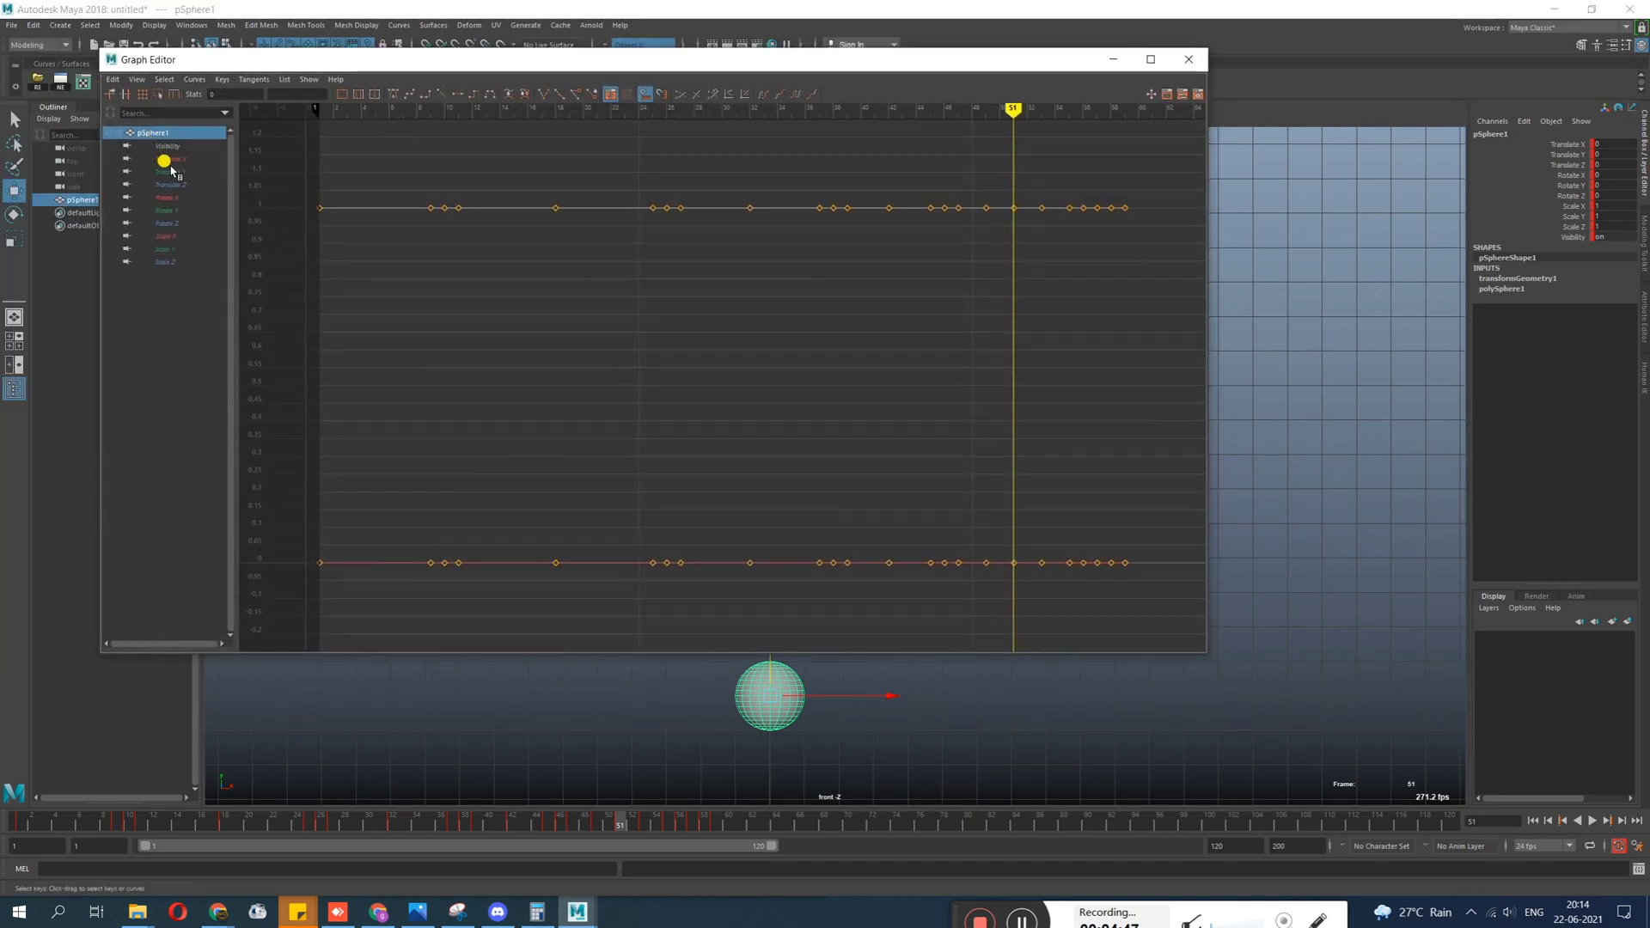
pyautogui.click(170, 172)
pyautogui.press('f')
pyautogui.moveTo(361, 272); pyautogui.dragTo(293, 517)
pyautogui.keyDown('alt'); pyautogui.moveTo(358, 339); pyautogui.dragTo(532, 485, button='middle'); pyautogui.keyUp('alt')
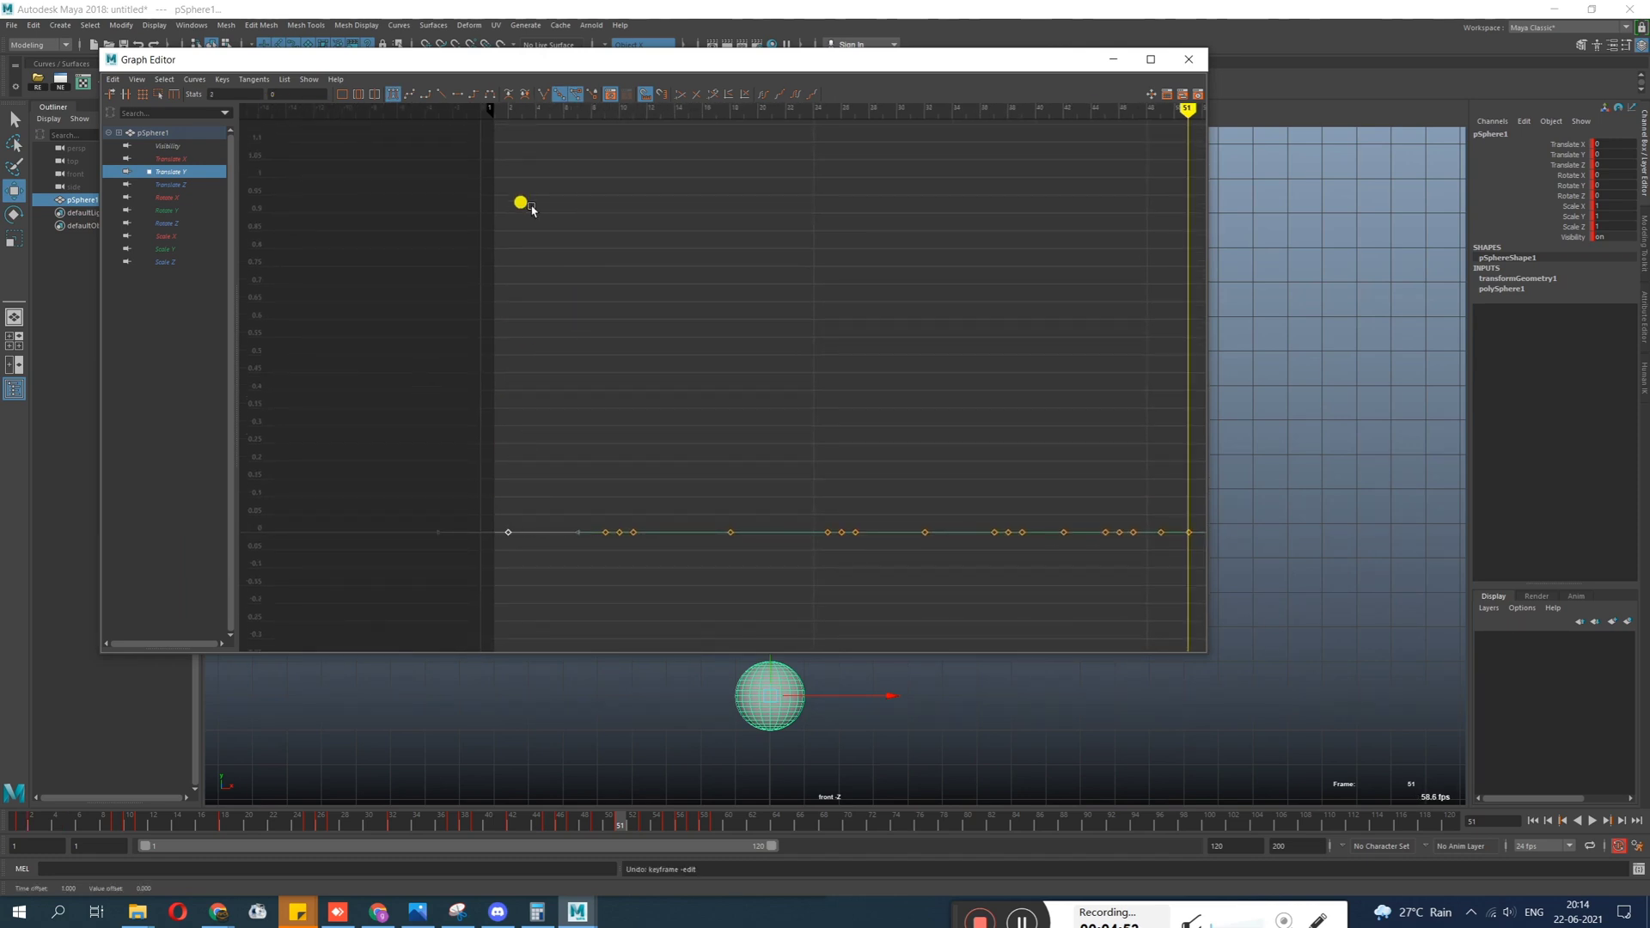
pyautogui.keyDown('alt'); pyautogui.moveTo(554, 483); pyautogui.dragTo(684, 535, button='middle'); pyautogui.keyUp('alt')
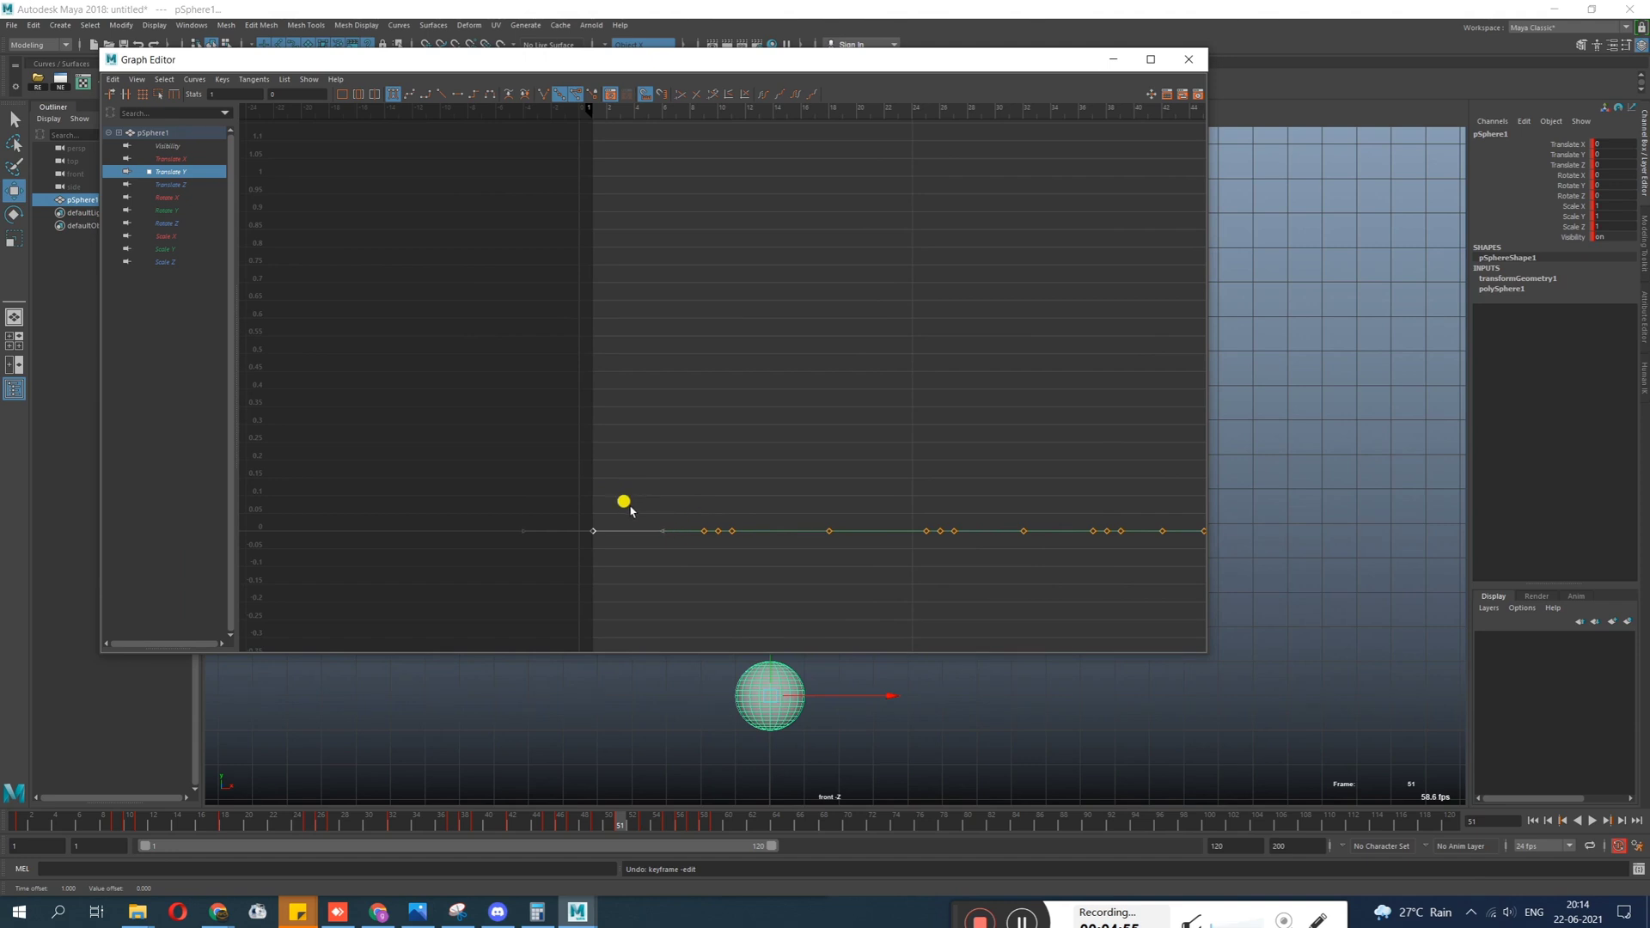
pyautogui.keyDown('shift'); pyautogui.moveTo(622, 601); pyautogui.dragTo(666, 335, button='middle'); pyautogui.keyUp('shift')
pyautogui.moveTo(665, 336)
pyautogui.keyDown('alt'); pyautogui.keyDown('shift'); pyautogui.mouseDown(button='right')
pyautogui.moveTo(601, 332)
pyautogui.moveTo(615, 307)
pyautogui.mouseUp(button='right'); pyautogui.keyUp('shift'); pyautogui.keyUp('alt')
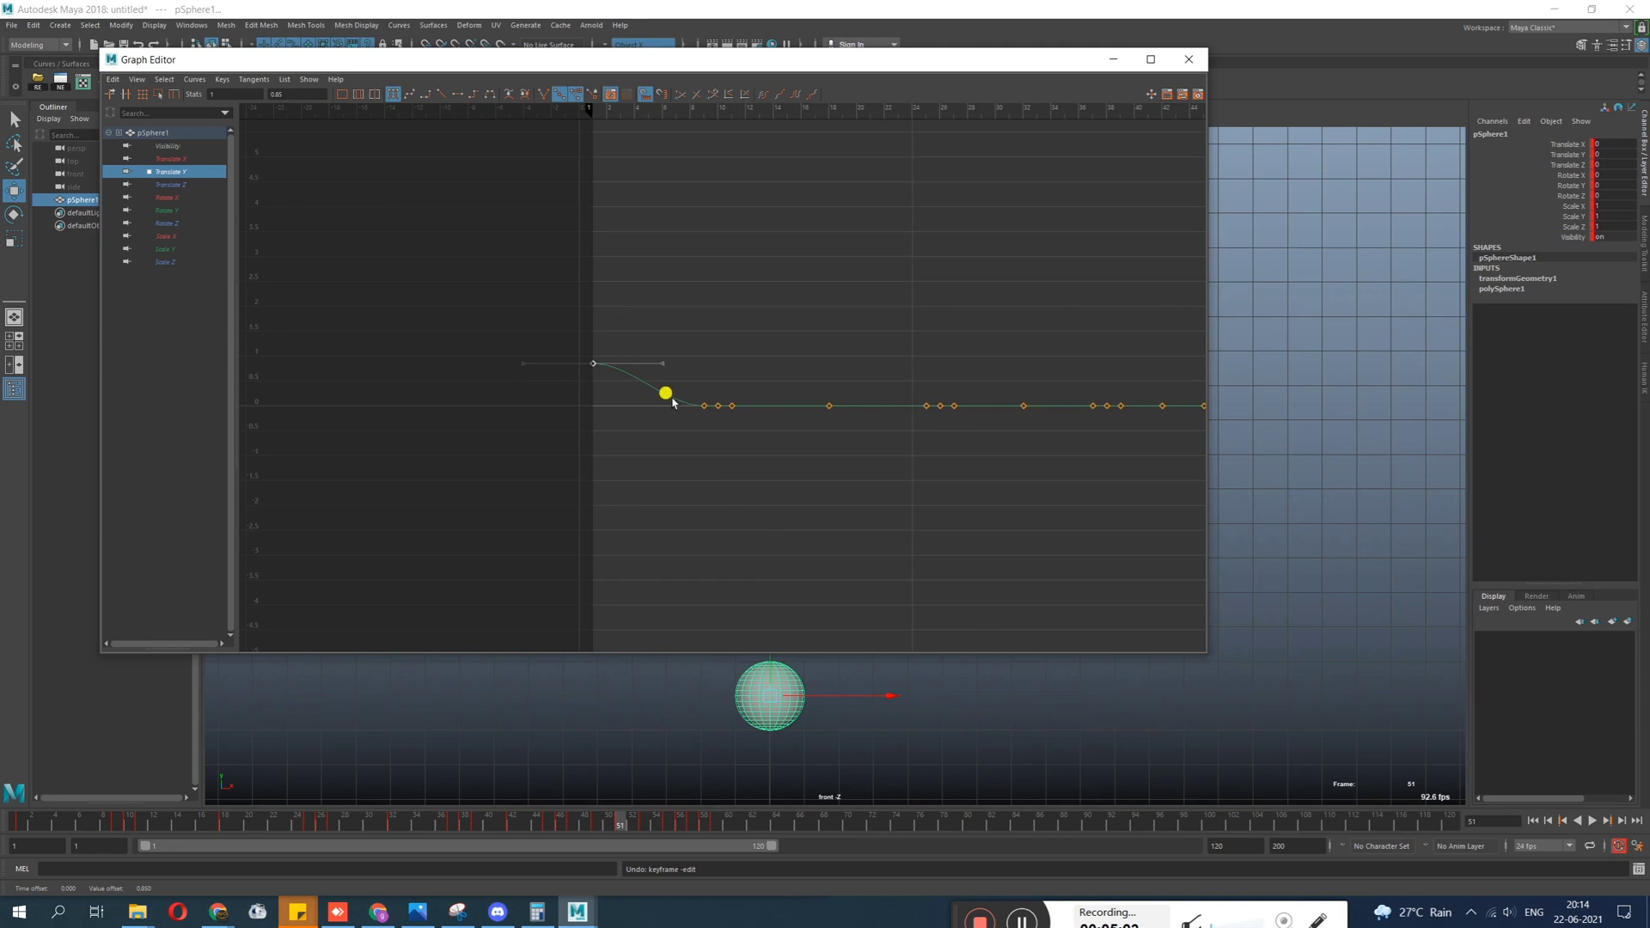
# Examine the Translate Y curve and the spacing of its keys across the frame range in the Graph Editor.
pyautogui.scroll(-3, 692, 401)
pyautogui.keyDown('alt'); pyautogui.moveTo(946, 416); pyautogui.dragTo(927, 473, button='middle'); pyautogui.keyUp('alt')
pyautogui.keyDown('alt'); pyautogui.moveTo(928, 472); pyautogui.dragTo(787, 426, button='right'); pyautogui.keyUp('alt')
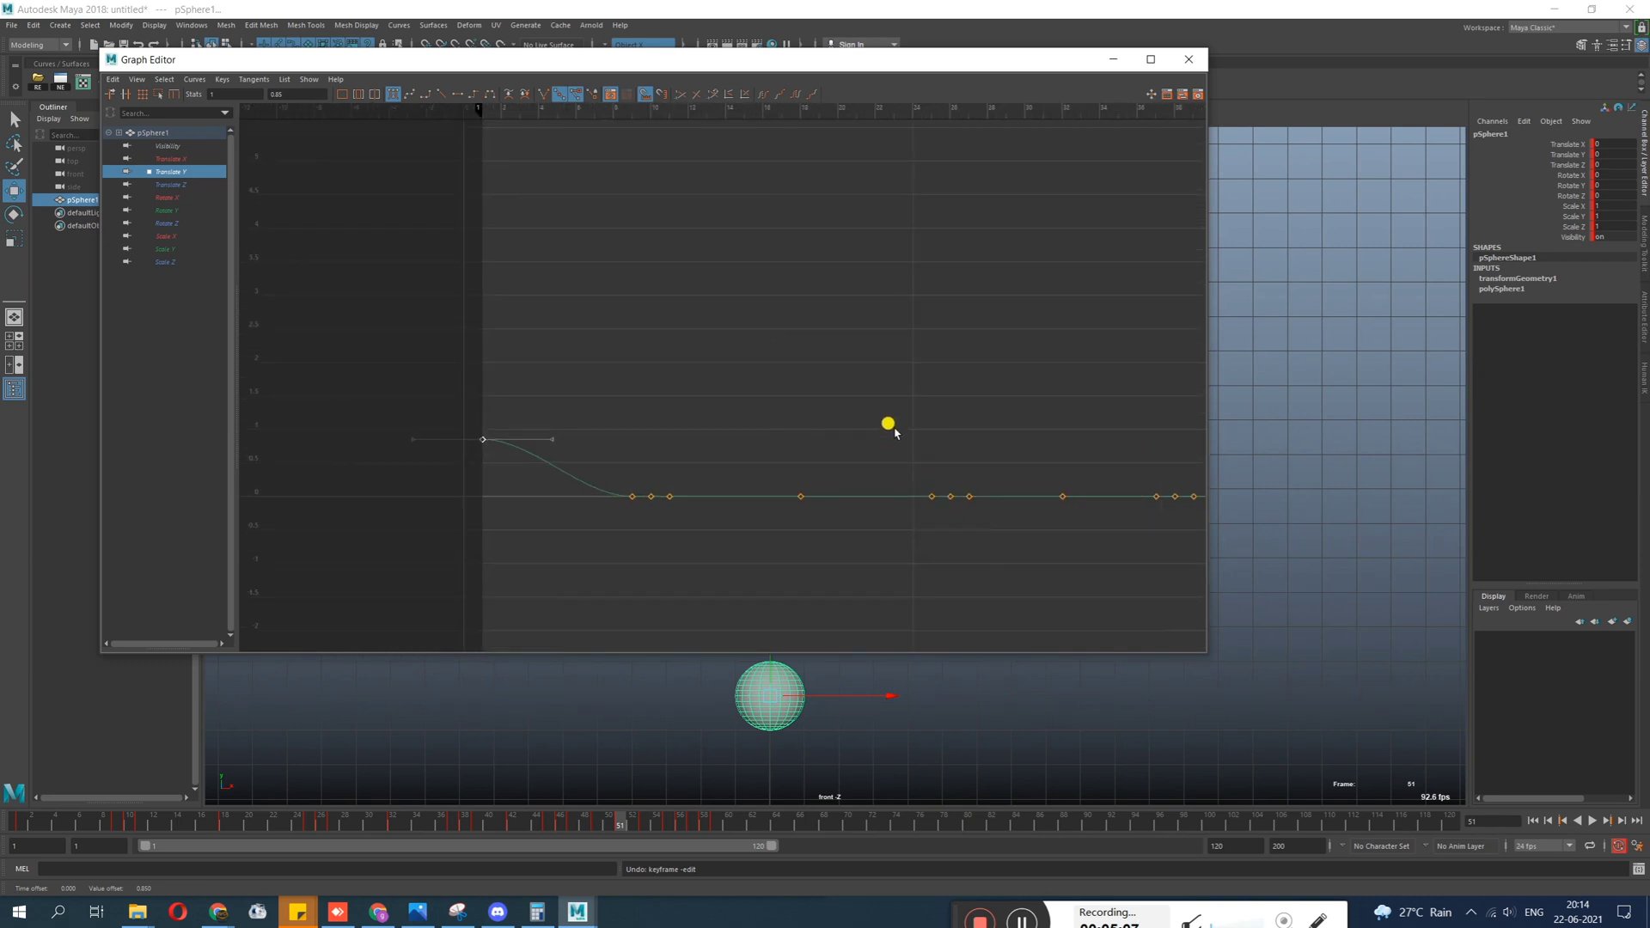
pyautogui.keyDown('alt'); pyautogui.moveTo(870, 450); pyautogui.dragTo(678, 345, button='middle'); pyautogui.keyUp('alt')
pyautogui.keyDown('alt'); pyautogui.moveTo(950, 354); pyautogui.dragTo(911, 345, button='right'); pyautogui.keyUp('alt')
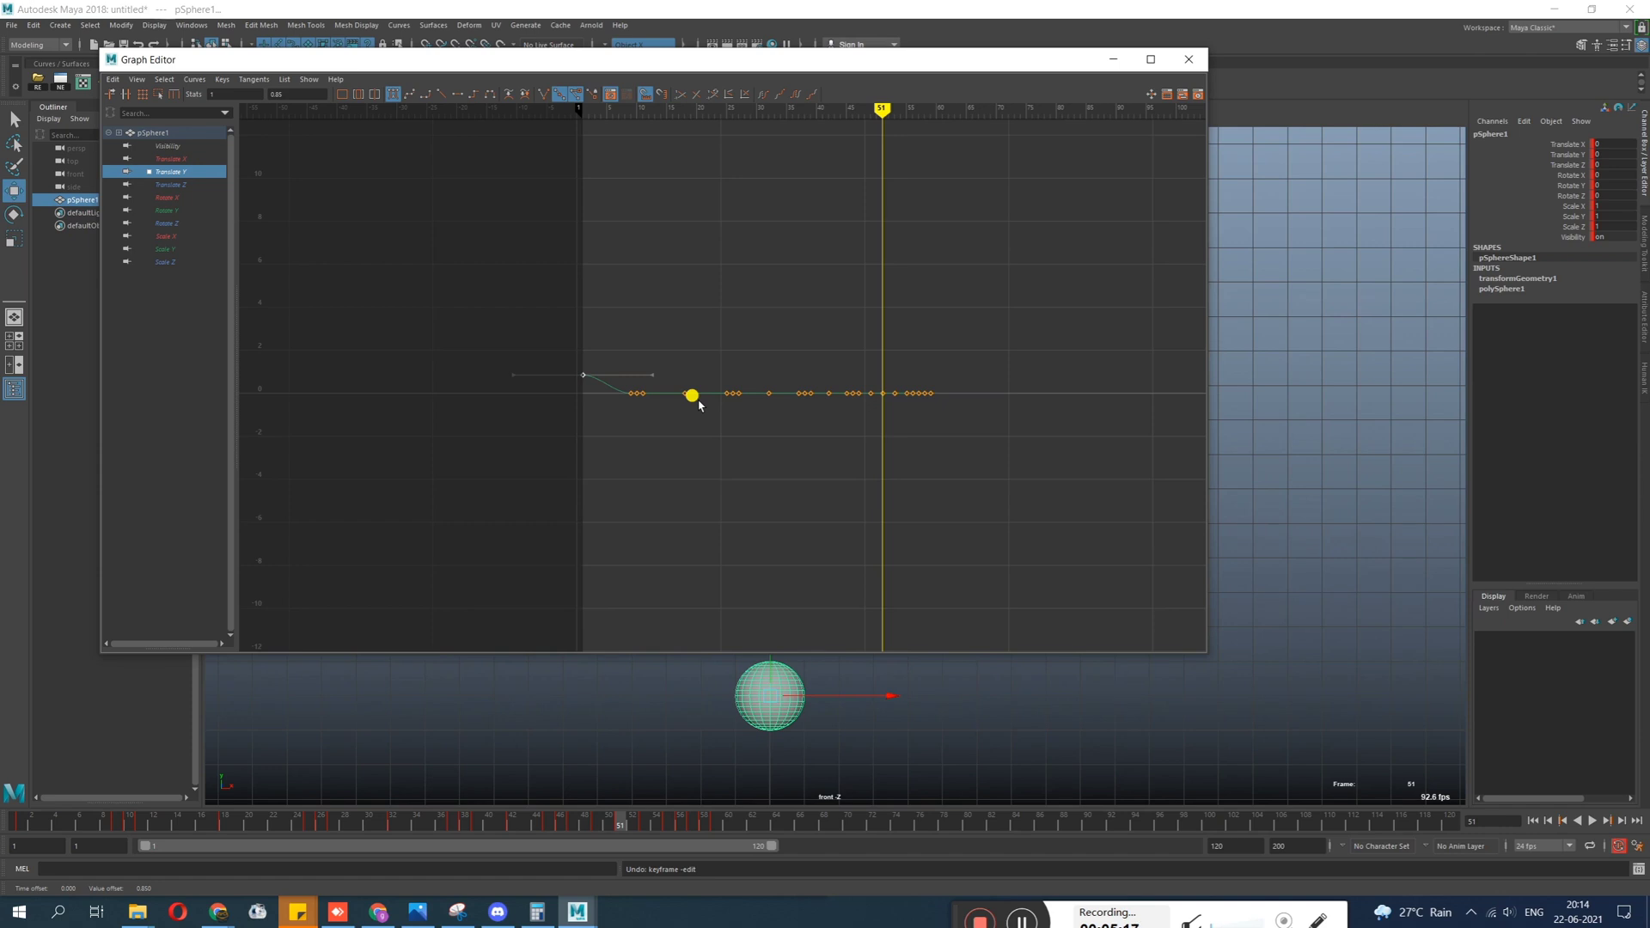
pyautogui.moveTo(697, 396)
pyautogui.keyDown('alt'); pyautogui.mouseDown(button='right')
pyautogui.moveTo(705, 146)
pyautogui.moveTo(694, 437)
pyautogui.moveTo(671, 356)
pyautogui.moveTo(774, 361)
pyautogui.moveTo(607, 335)
pyautogui.moveTo(685, 385)
pyautogui.mouseUp(button='right'); pyautogui.keyUp('alt')
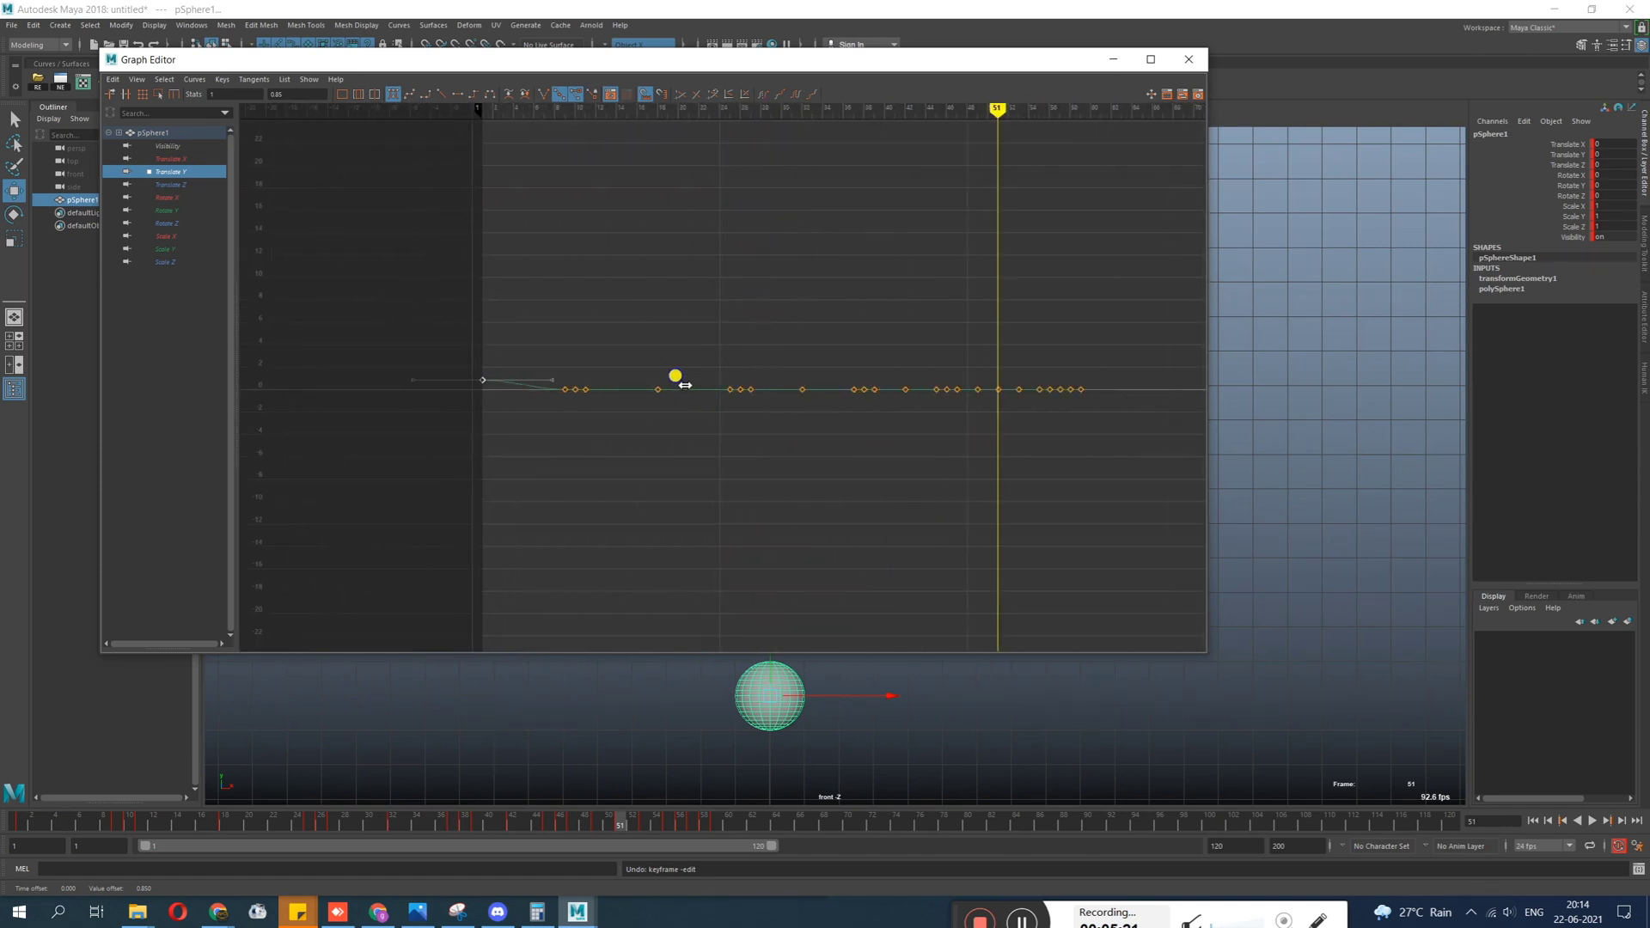
pyautogui.keyDown('alt'); pyautogui.moveTo(694, 368); pyautogui.dragTo(705, 471, button='middle'); pyautogui.keyUp('alt')
pyautogui.rightClick(778, 408)
pyautogui.keyDown('alt'); pyautogui.moveTo(722, 410); pyautogui.dragTo(754, 322, button='right'); pyautogui.keyUp('alt')
pyautogui.keyDown('alt'); pyautogui.moveTo(773, 529); pyautogui.dragTo(828, 506, button='middle'); pyautogui.keyUp('alt')
pyautogui.keyDown('alt'); pyautogui.keyDown('shift'); pyautogui.moveTo(705, 436); pyautogui.dragTo(782, 434, button='right'); pyautogui.keyUp('shift'); pyautogui.keyUp('alt')
pyautogui.keyDown('alt'); pyautogui.keyDown('shift'); pyautogui.moveTo(716, 491); pyautogui.dragTo(715, 401, button='right'); pyautogui.keyUp('shift'); pyautogui.keyUp('alt')
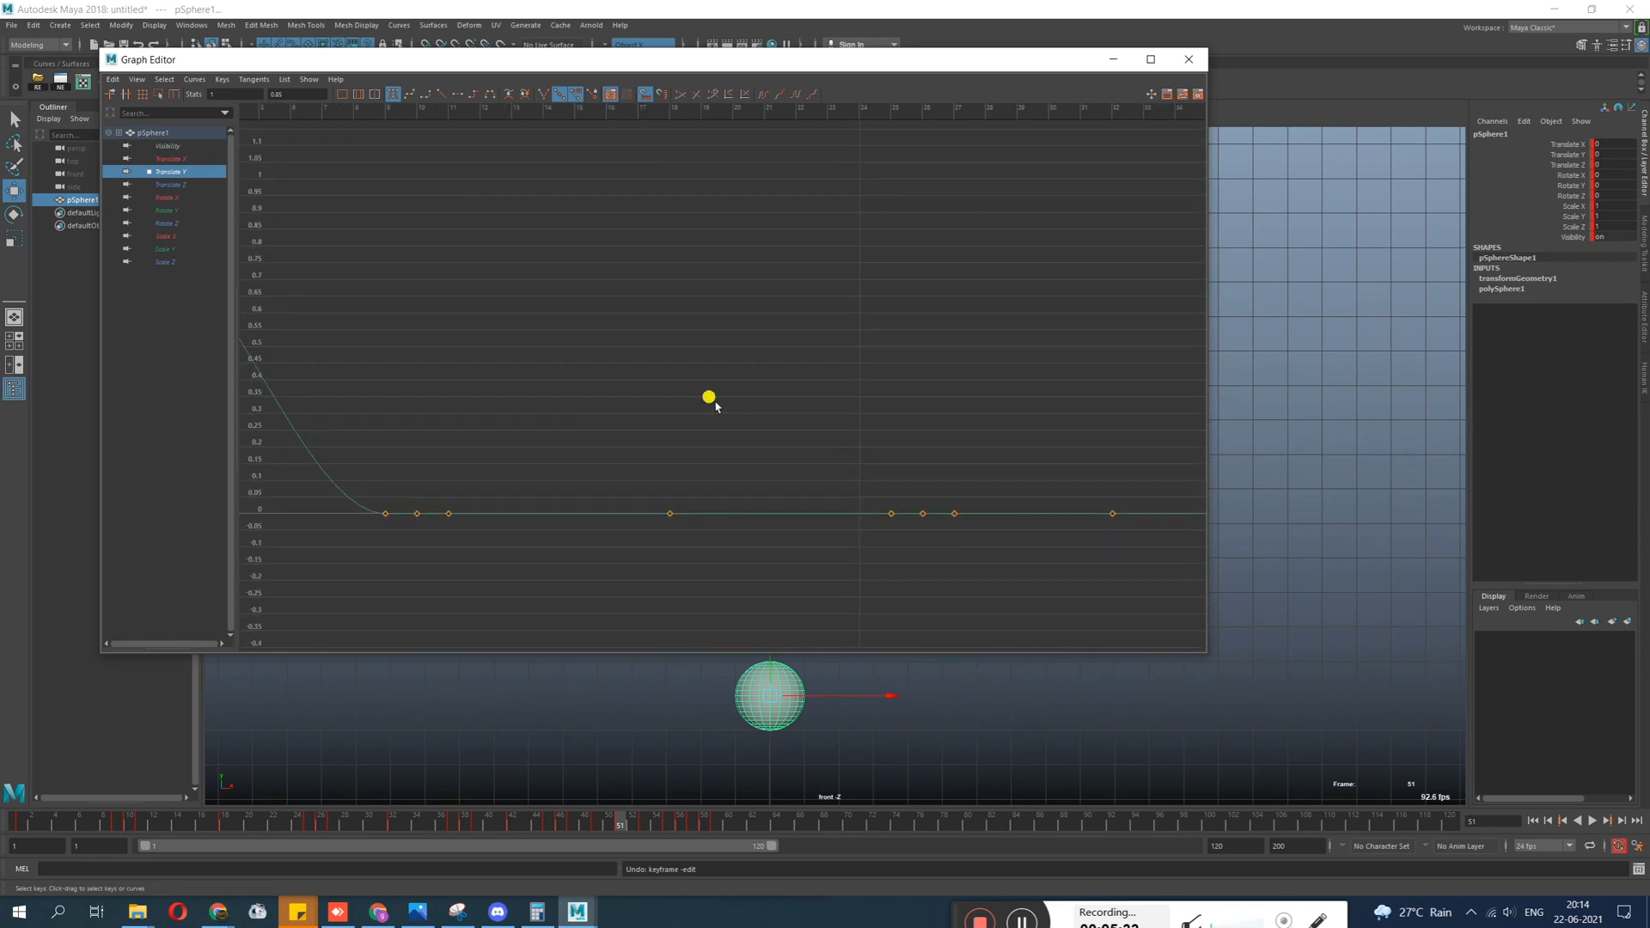
pyautogui.scroll(-6, 744, 489)
pyautogui.keyDown('alt'); pyautogui.moveTo(740, 489); pyautogui.dragTo(697, 510, button='middle'); pyautogui.keyUp('alt')
pyautogui.keyDown('alt'); pyautogui.moveTo(676, 395); pyautogui.dragTo(654, 469, button='middle'); pyautogui.keyUp('alt')
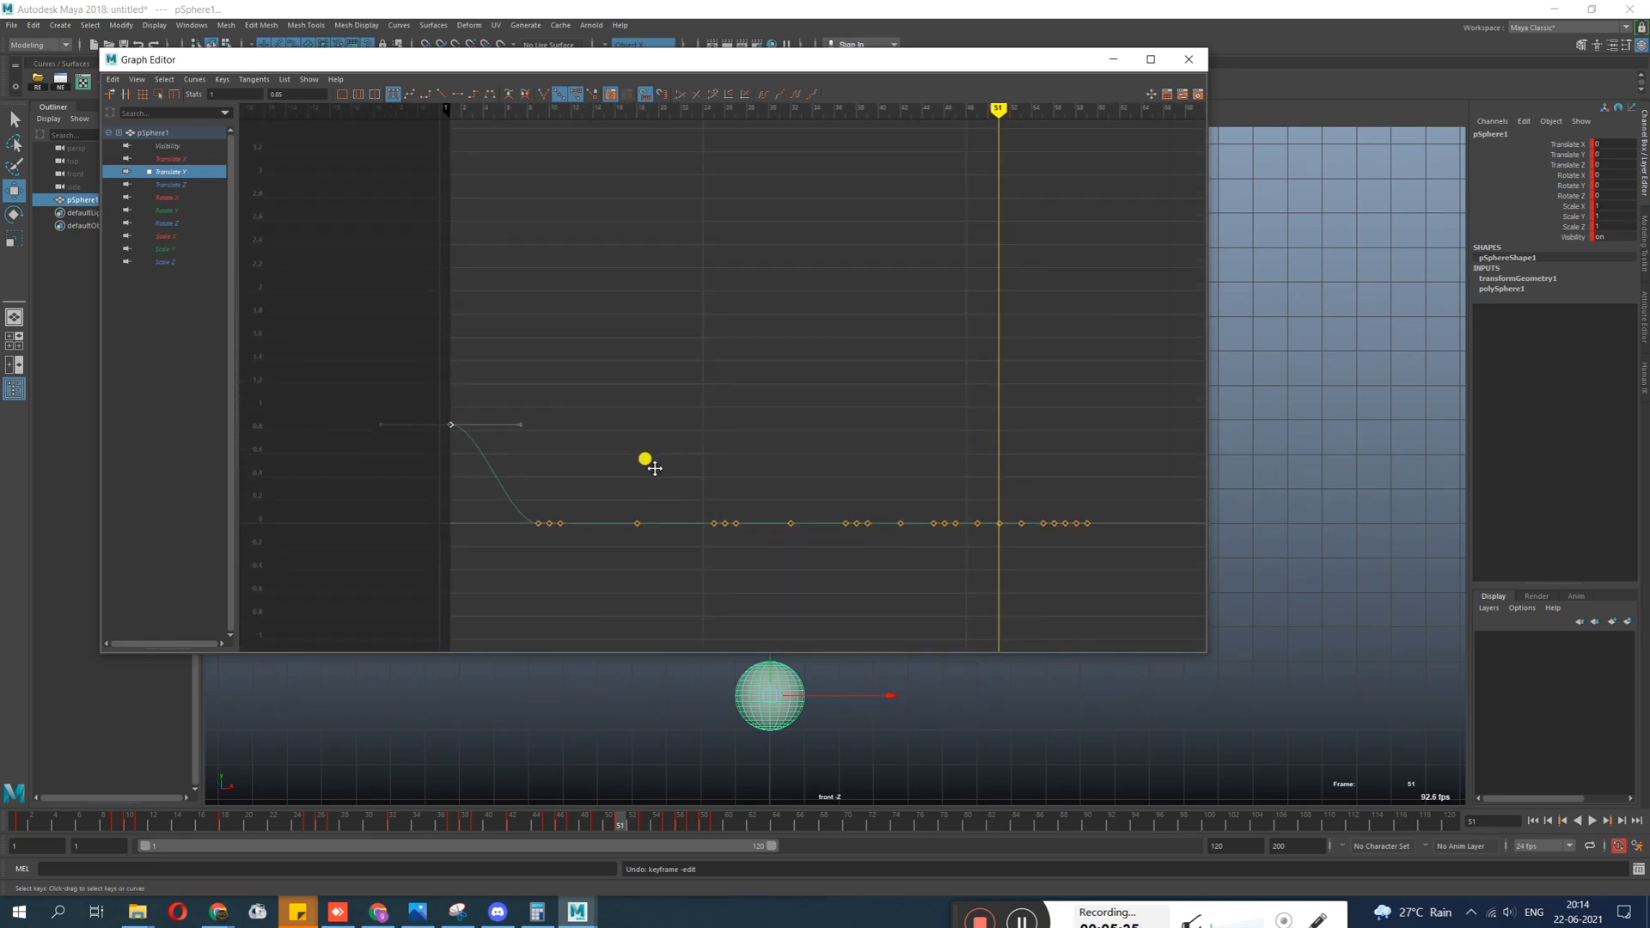
pyautogui.keyDown('alt'); pyautogui.moveTo(655, 469); pyautogui.dragTo(653, 461, button='right'); pyautogui.keyUp('alt')
pyautogui.keyDown('alt'); pyautogui.moveTo(652, 461); pyautogui.dragTo(737, 430, button='middle'); pyautogui.keyUp('alt')
pyautogui.moveTo(737, 431)
pyautogui.keyDown('alt'); pyautogui.mouseDown(button='right')
pyautogui.moveTo(751, 442)
pyautogui.moveTo(715, 415)
pyautogui.mouseUp(button='right'); pyautogui.keyUp('alt')
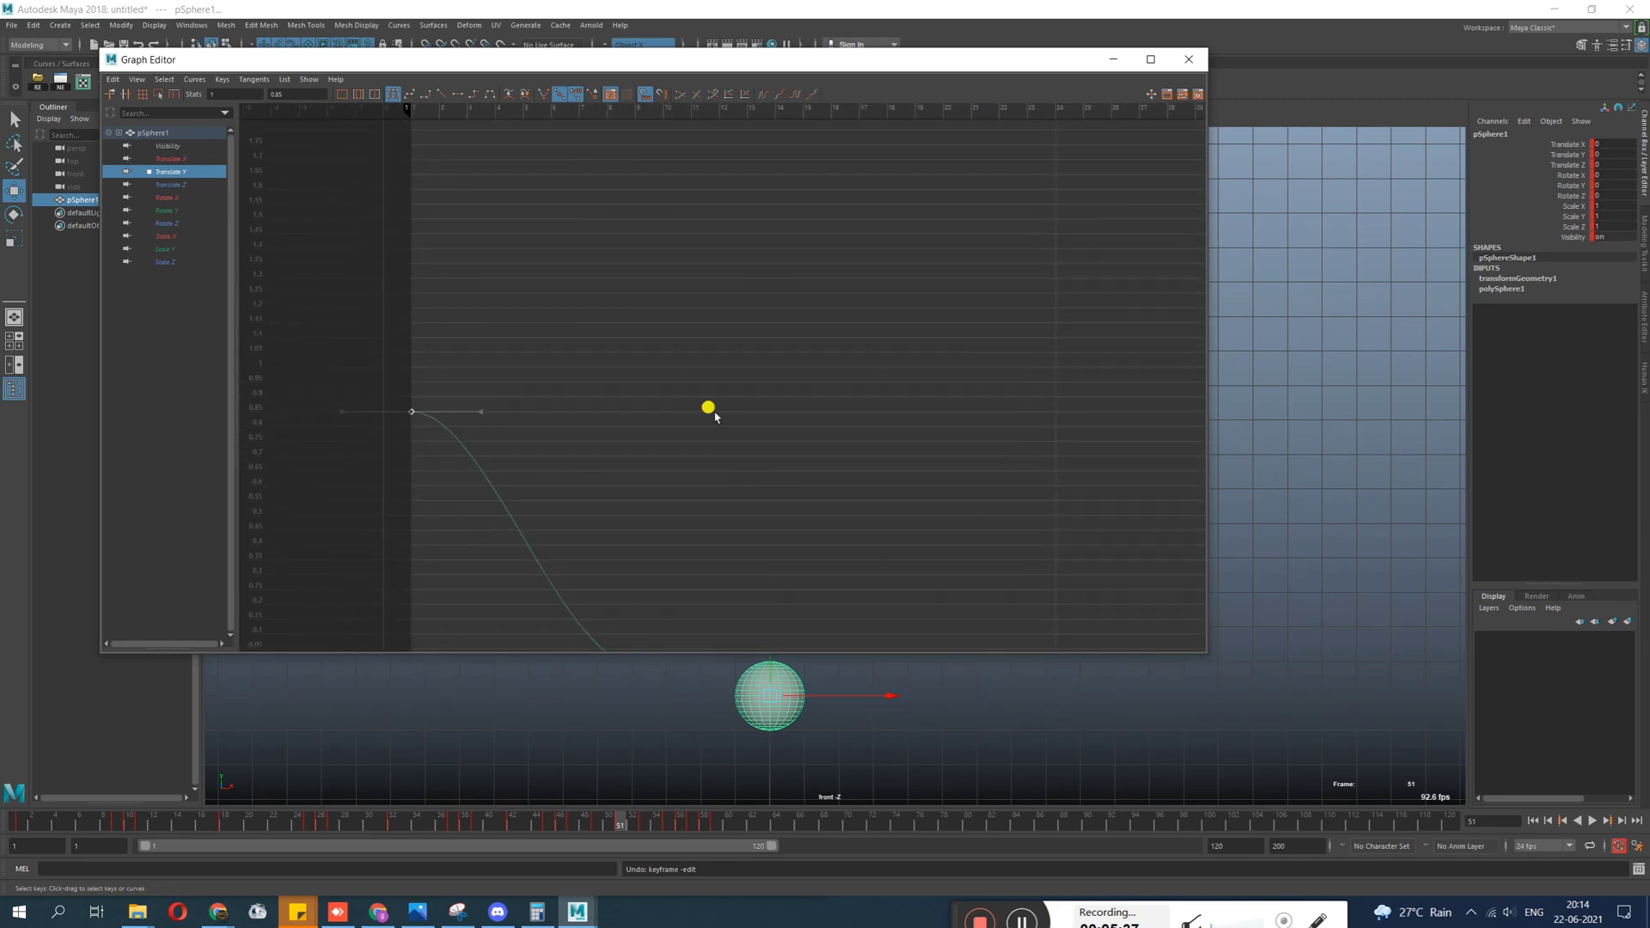
# Set the value of the first Translate Y key at frame 1 to 10 and frame it in the graph.
pyautogui.keyDown('shift'); pyautogui.moveTo(458, 574); pyautogui.dragTo(480, 268, button='middle'); pyautogui.keyUp('shift')
pyautogui.keyDown('alt'); pyautogui.moveTo(481, 268); pyautogui.dragTo(590, 526, button='middle'); pyautogui.keyUp('alt')
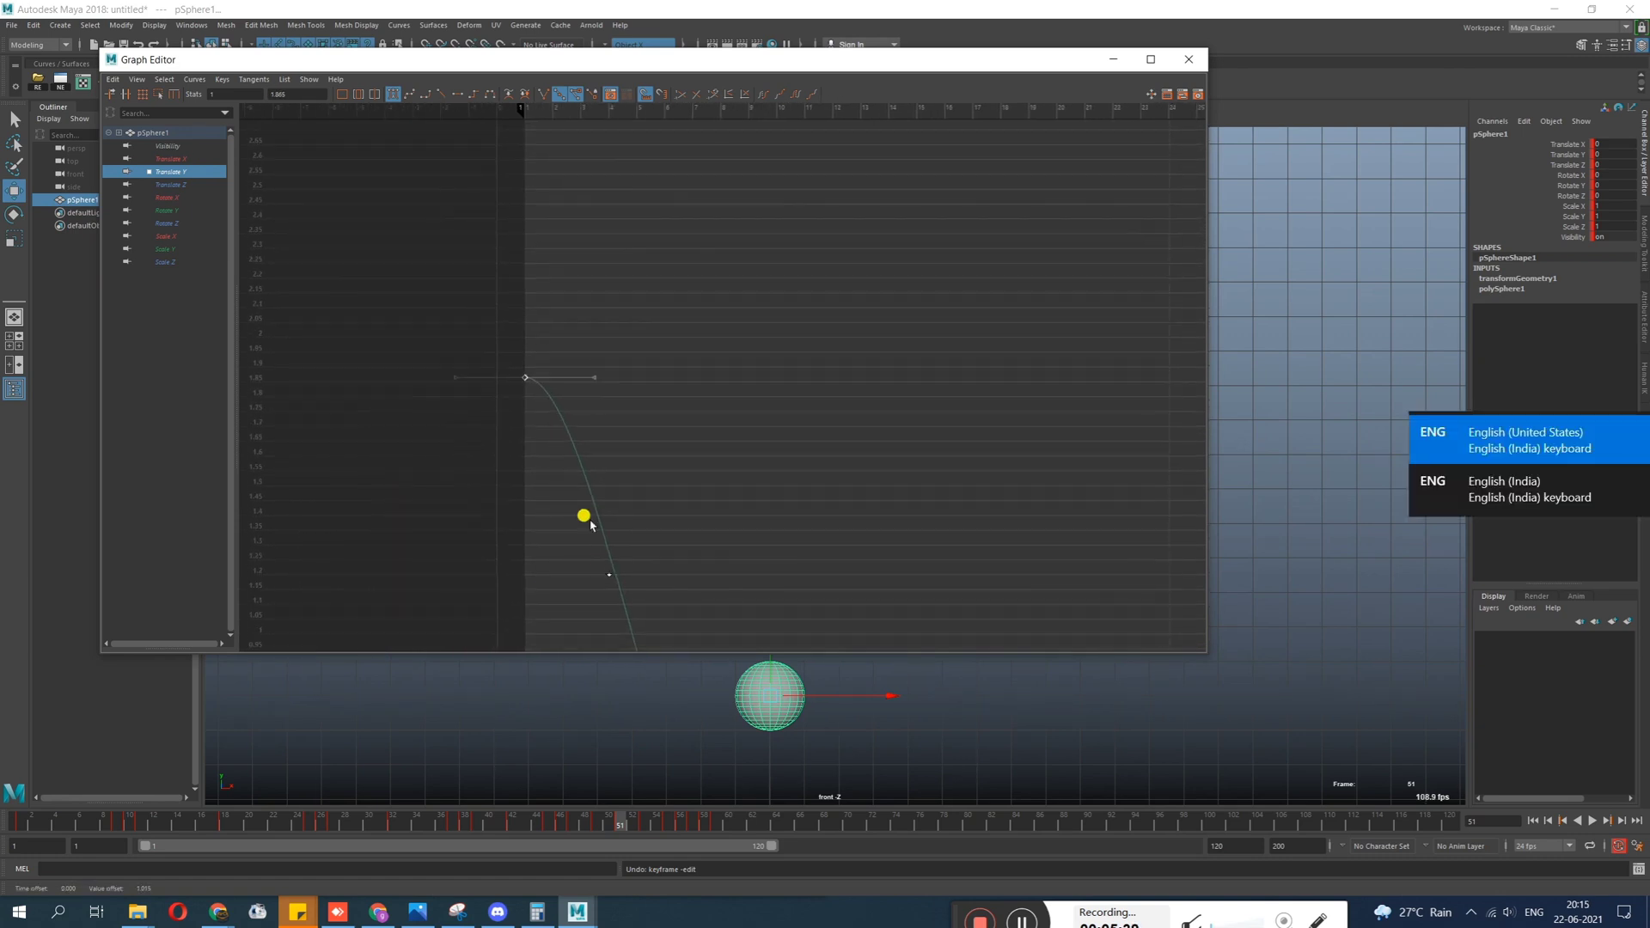
pyautogui.press('super+space')
pyautogui.keyDown('shift'); pyautogui.moveTo(569, 324); pyautogui.dragTo(569, 359, button='middle'); pyautogui.keyUp('shift')
pyautogui.keyDown('shift'); pyautogui.moveTo(435, 534); pyautogui.dragTo(318, 114, button='middle'); pyautogui.keyUp('shift')
pyautogui.doubleClick(294, 92)
pyautogui.write('10')
pyautogui.press('Return')
pyautogui.press('f')
# Delete the Translate Y keys at frames 9 and 11, leaving only the contact key at frame 10.
pyautogui.keyDown('alt'); pyautogui.moveTo(678, 477); pyautogui.dragTo(565, 377, button='middle'); pyautogui.keyUp('alt')
pyautogui.keyDown('alt'); pyautogui.moveTo(565, 377); pyautogui.dragTo(636, 529, button='right'); pyautogui.keyUp('alt')
pyautogui.moveTo(571, 456); pyautogui.dragTo(577, 635)
pyautogui.keyDown('shift'); pyautogui.moveTo(716, 625); pyautogui.dragTo(717, 626); pyautogui.keyUp('shift')
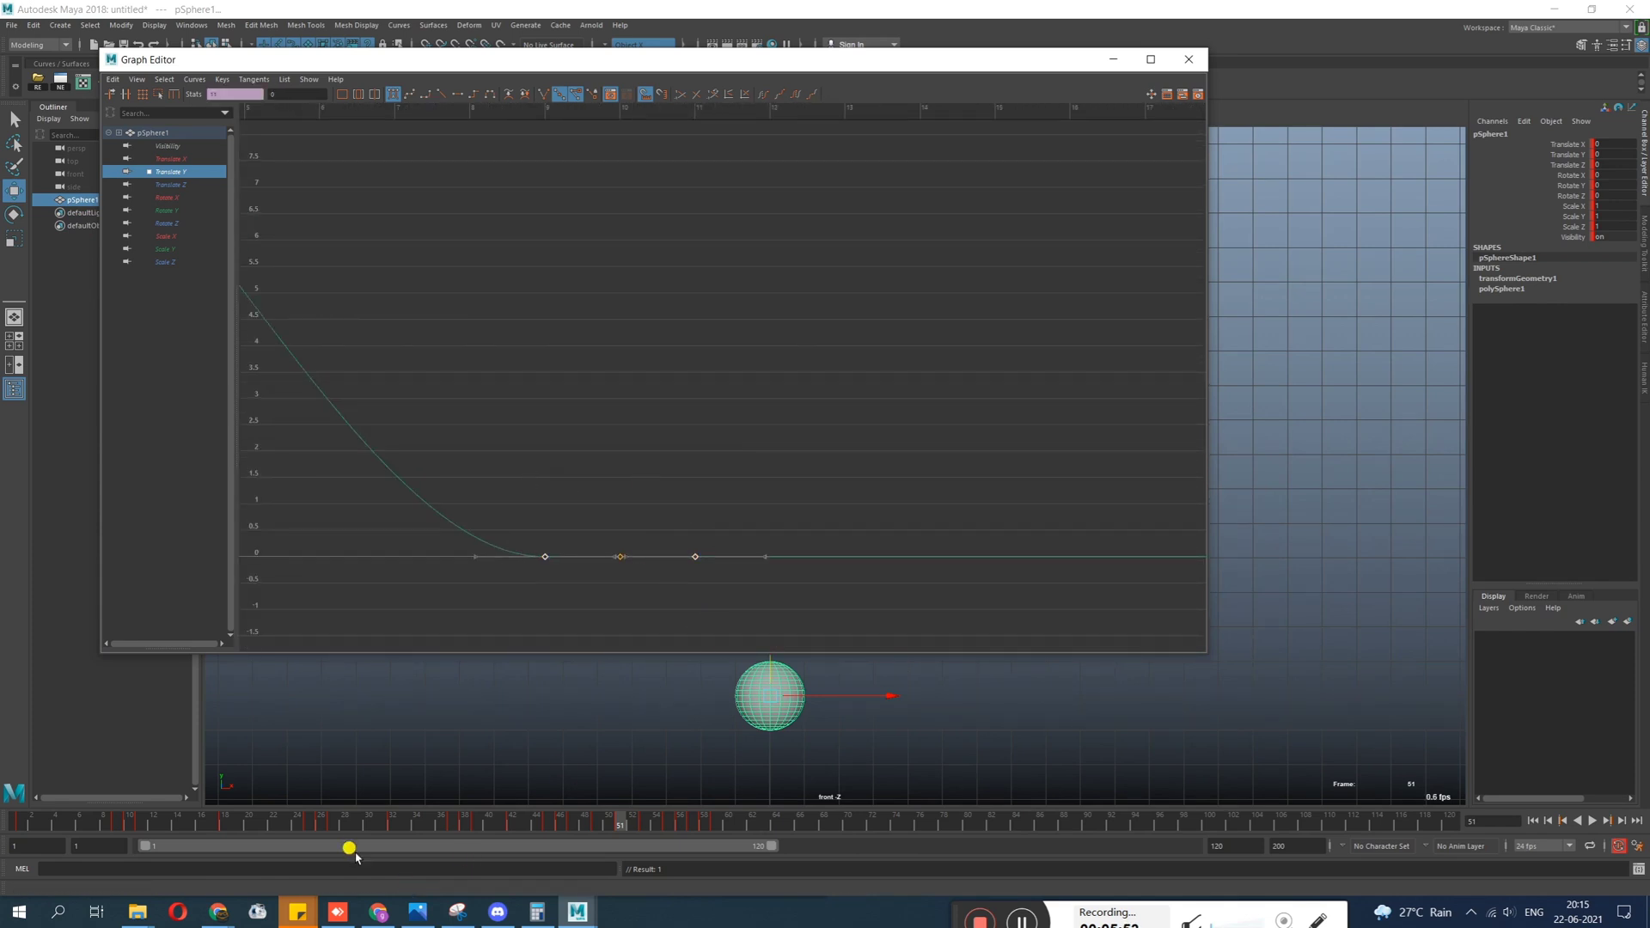
pyautogui.moveTo(573, 472); pyautogui.dragTo(386, 723)
pyautogui.moveTo(646, 477); pyautogui.dragTo(513, 685)
pyautogui.moveTo(553, 473); pyautogui.dragTo(441, 679)
pyautogui.moveTo(699, 419); pyautogui.dragTo(689, 692)
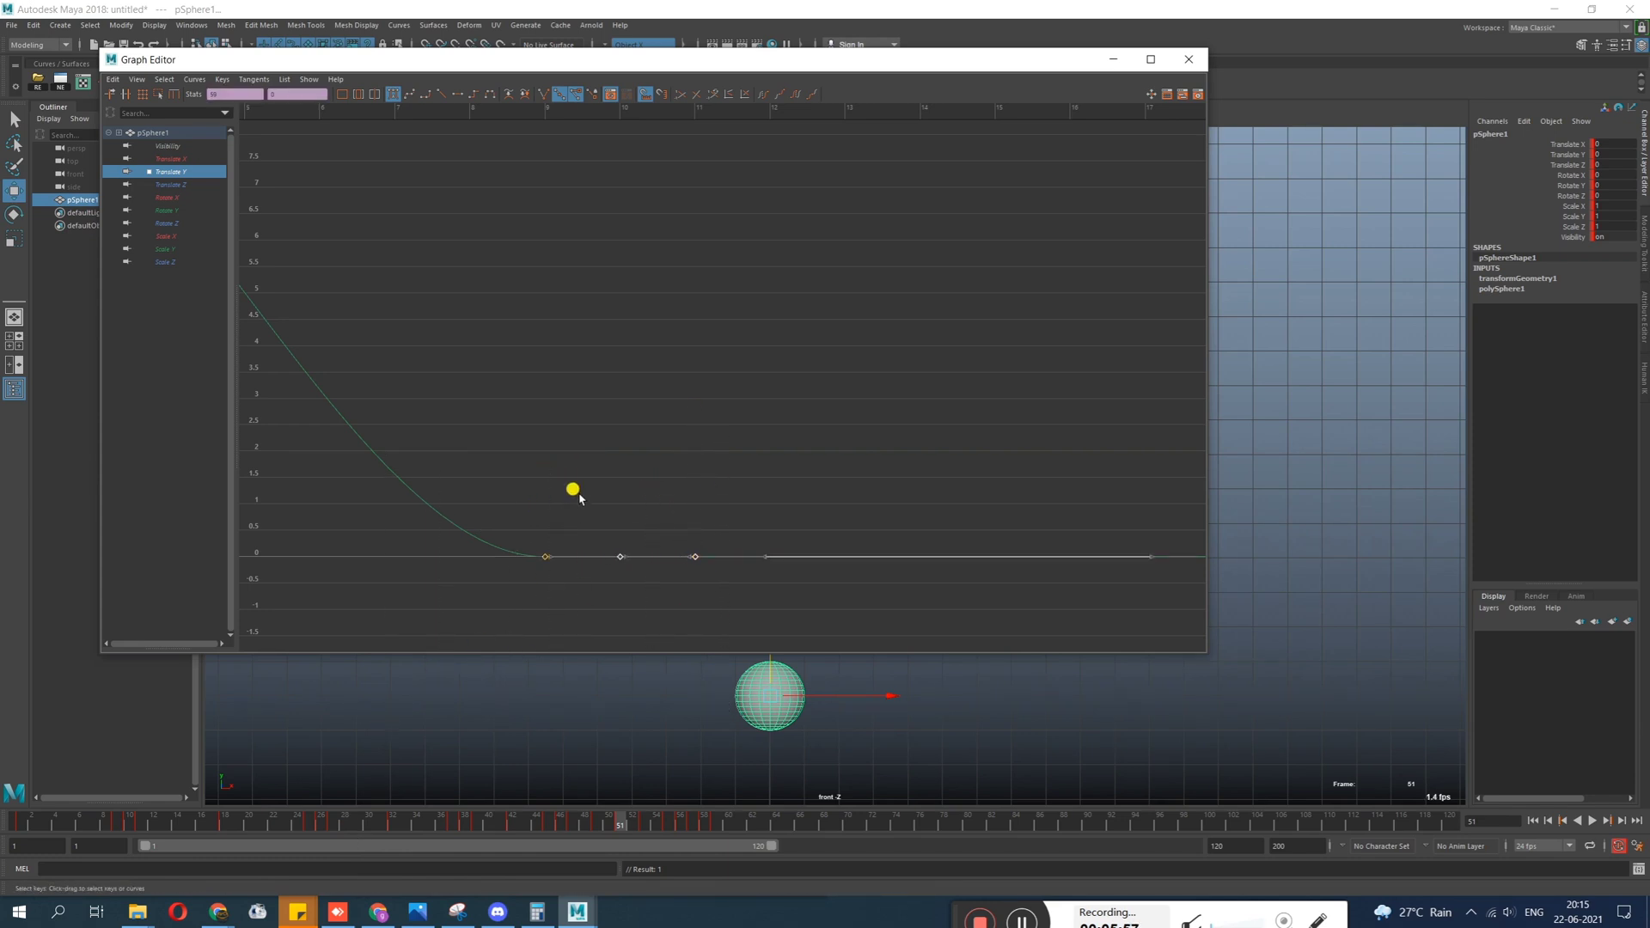
pyautogui.moveTo(580, 494); pyautogui.dragTo(476, 676)
pyautogui.moveTo(664, 442); pyautogui.dragTo(773, 653)
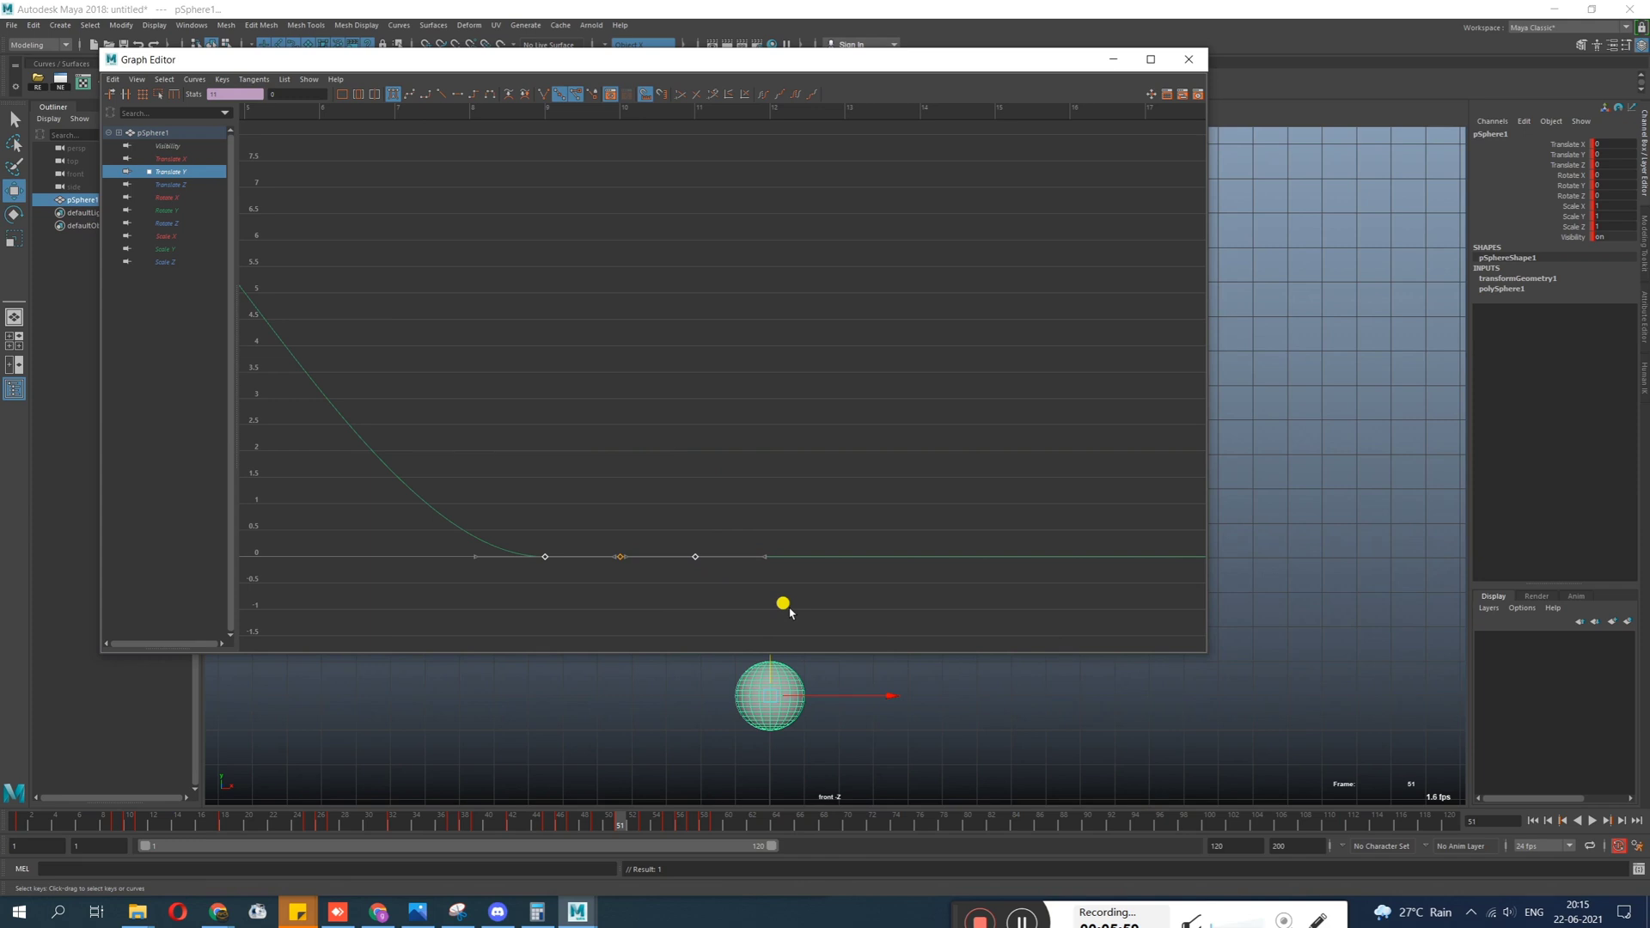
pyautogui.press('Delete')
# Raise the Translate Y key at frame 18 to about 6 to form the first bounce's peak.
pyautogui.scroll(-4, 685, 533)
pyautogui.keyDown('alt'); pyautogui.moveTo(897, 418); pyautogui.dragTo(764, 440, button='middle'); pyautogui.keyUp('alt')
pyautogui.moveTo(693, 357); pyautogui.dragTo(816, 524)
pyautogui.keyDown('alt'); pyautogui.keyDown('shift'); pyautogui.moveTo(636, 545); pyautogui.dragTo(617, 485, button='right'); pyautogui.keyUp('shift'); pyautogui.keyUp('alt')
pyautogui.moveTo(656, 513); pyautogui.dragTo(652, 142, button='middle')
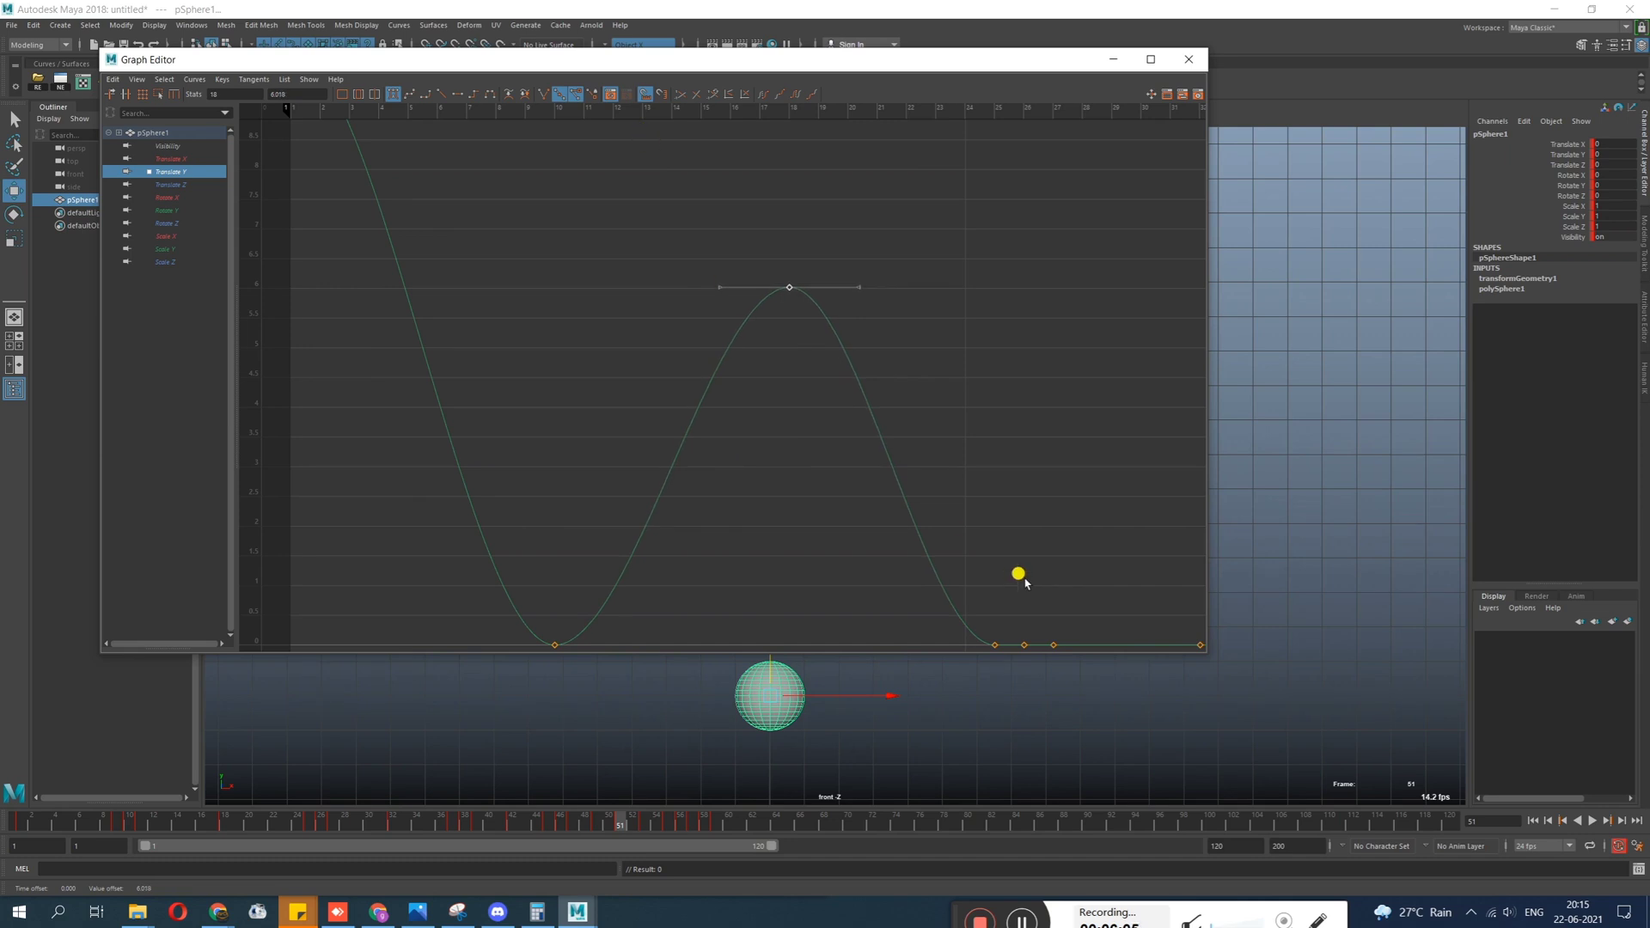
# Delete the Translate Y keys at frames 25 and 27, leaving only the contact key at frame 26.
pyautogui.keyDown('alt'); pyautogui.moveTo(1025, 583); pyautogui.dragTo(911, 555, button='middle'); pyautogui.keyUp('alt')
pyautogui.keyDown('alt'); pyautogui.moveTo(905, 479); pyautogui.dragTo(751, 420, button='middle'); pyautogui.keyUp('alt')
pyautogui.moveTo(746, 543); pyautogui.dragTo(674, 630)
pyautogui.keyDown('shift'); pyautogui.moveTo(815, 488); pyautogui.dragTo(760, 600); pyautogui.keyUp('shift')
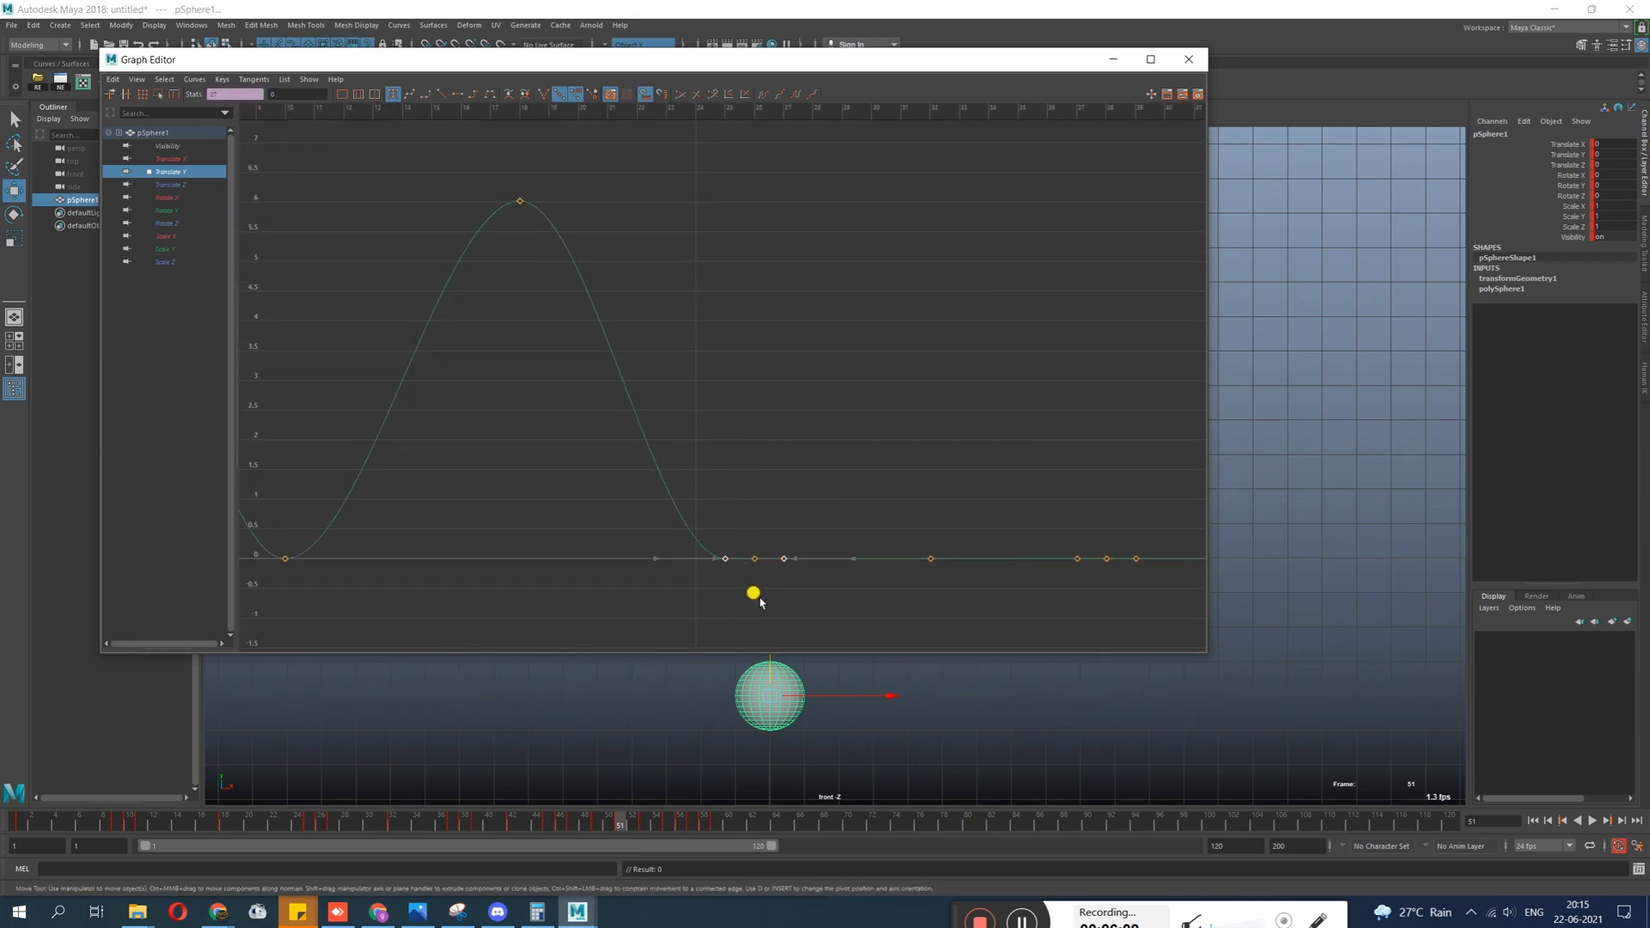
pyautogui.press('Delete')
# Raise the Translate Y key at frame 32 to about 3.5 to form the second bounce's peak.
pyautogui.keyDown('alt'); pyautogui.moveTo(760, 570); pyautogui.dragTo(630, 582, button='middle'); pyautogui.keyUp('alt')
pyautogui.moveTo(660, 499); pyautogui.dragTo(784, 581)
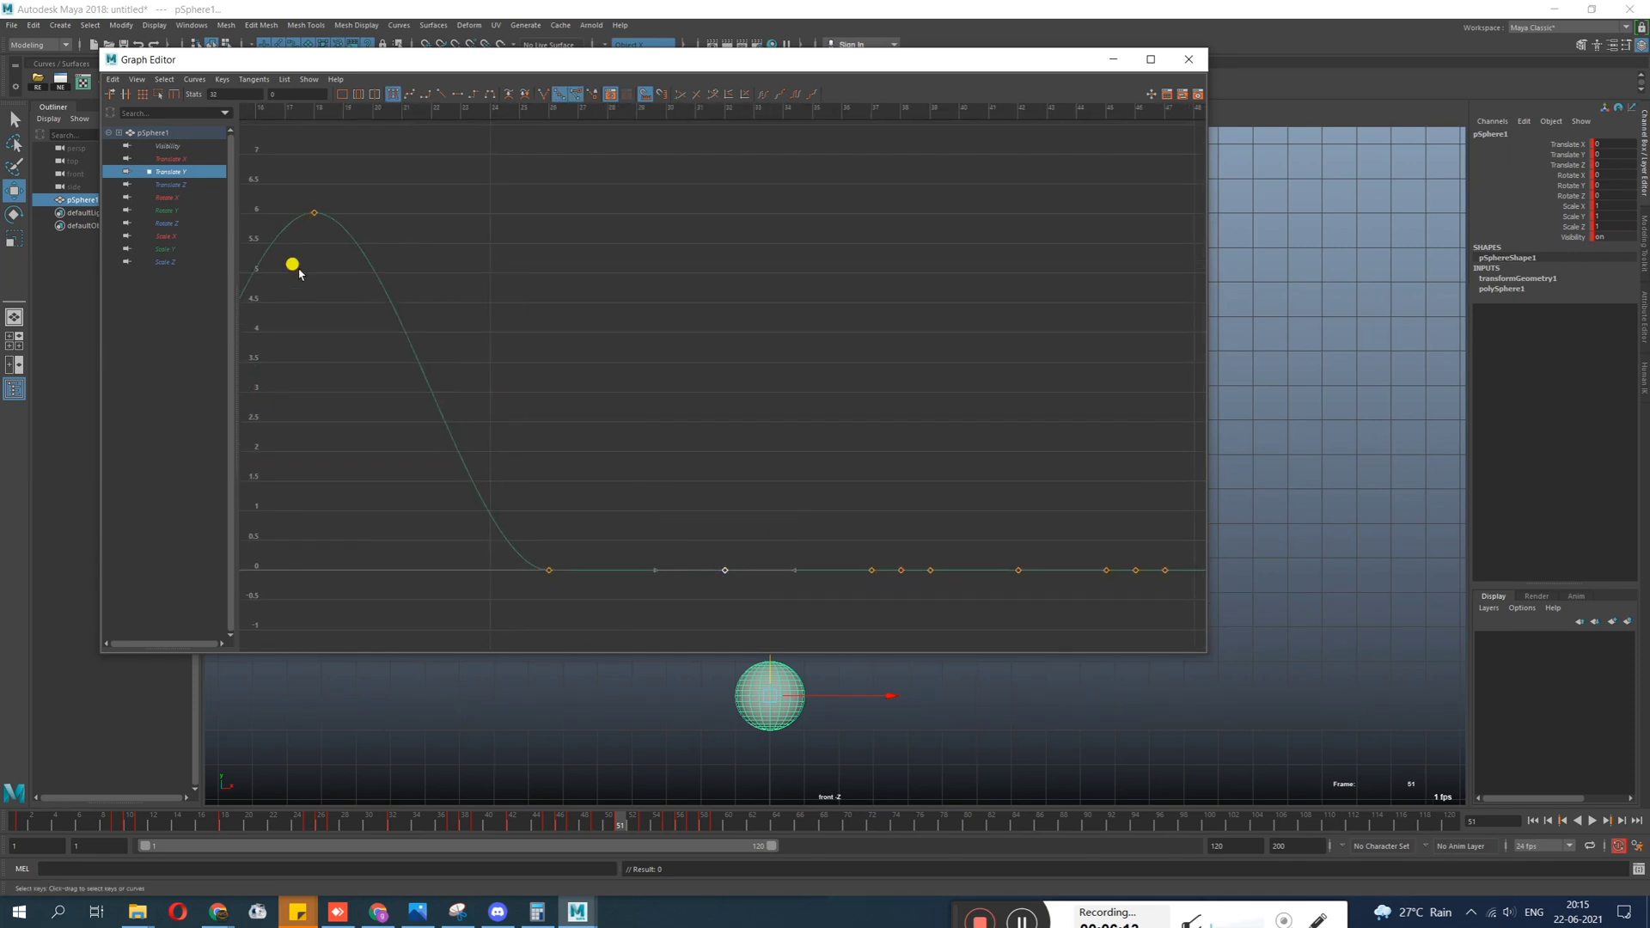
pyautogui.keyDown('shift'); pyautogui.moveTo(724, 490); pyautogui.dragTo(755, 260, button='middle'); pyautogui.keyUp('shift')
# Delete the Translate Y keys at frames 37 and 39, leaving only the contact key at frame 38.
pyautogui.moveTo(745, 342)
pyautogui.keyDown('alt'); pyautogui.mouseDown(button='right')
pyautogui.moveTo(688, 321)
pyautogui.moveTo(745, 346)
pyautogui.mouseUp(button='right'); pyautogui.keyUp('alt')
pyautogui.keyDown('alt'); pyautogui.moveTo(774, 502); pyautogui.dragTo(431, 249, button='middle'); pyautogui.keyUp('alt')
pyautogui.moveTo(635, 413); pyautogui.dragTo(698, 568)
pyautogui.keyDown('shift'); pyautogui.moveTo(747, 411); pyautogui.dragTo(823, 650); pyautogui.keyUp('shift')
pyautogui.click(855, 519)
# Raise the Translate Y key at frame 42 to about 1.9 to form the third bounce's peak.
pyautogui.press('a')
pyautogui.moveTo(776, 414); pyautogui.dragTo(844, 519)
pyautogui.moveTo(781, 360); pyautogui.dragTo(775, 252, button='middle')
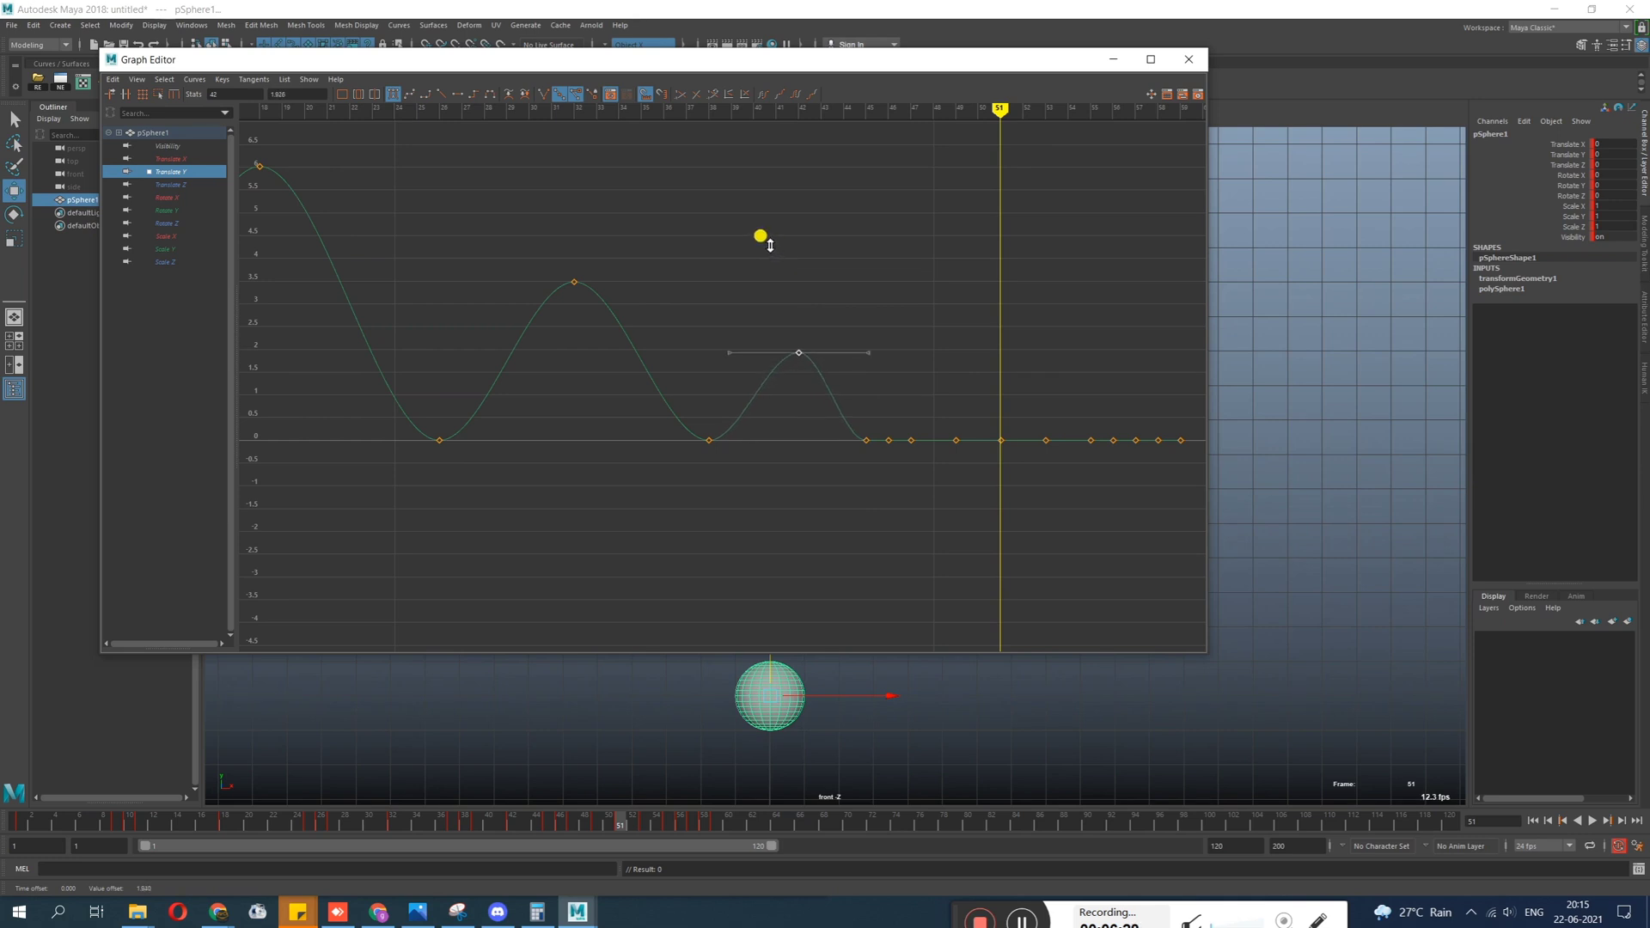
# Delete the Translate Y keys at frames 45 and 47, leaving only the contact key at frame 46.
pyautogui.keyDown('alt'); pyautogui.moveTo(834, 439); pyautogui.dragTo(694, 413, button='middle'); pyautogui.keyUp('alt')
pyautogui.keyDown('alt'); pyautogui.keyDown('shift'); pyautogui.moveTo(694, 413); pyautogui.dragTo(778, 402, button='right'); pyautogui.keyUp('shift'); pyautogui.keyUp('alt')
pyautogui.moveTo(728, 409); pyautogui.dragTo(664, 588)
pyautogui.keyDown('shift'); pyautogui.moveTo(818, 409); pyautogui.dragTo(946, 545); pyautogui.keyUp('shift')
pyautogui.press('Delete')
# Raise the Translate Y key at frame 49 to about 1.04 to form the fourth bounce's peak.
pyautogui.moveTo(947, 545); pyautogui.dragTo(763, 478, button='middle')
pyautogui.scroll(-5, 945, 429)
pyautogui.scroll(7, 786, 498)
pyautogui.scroll(2, 783, 387)
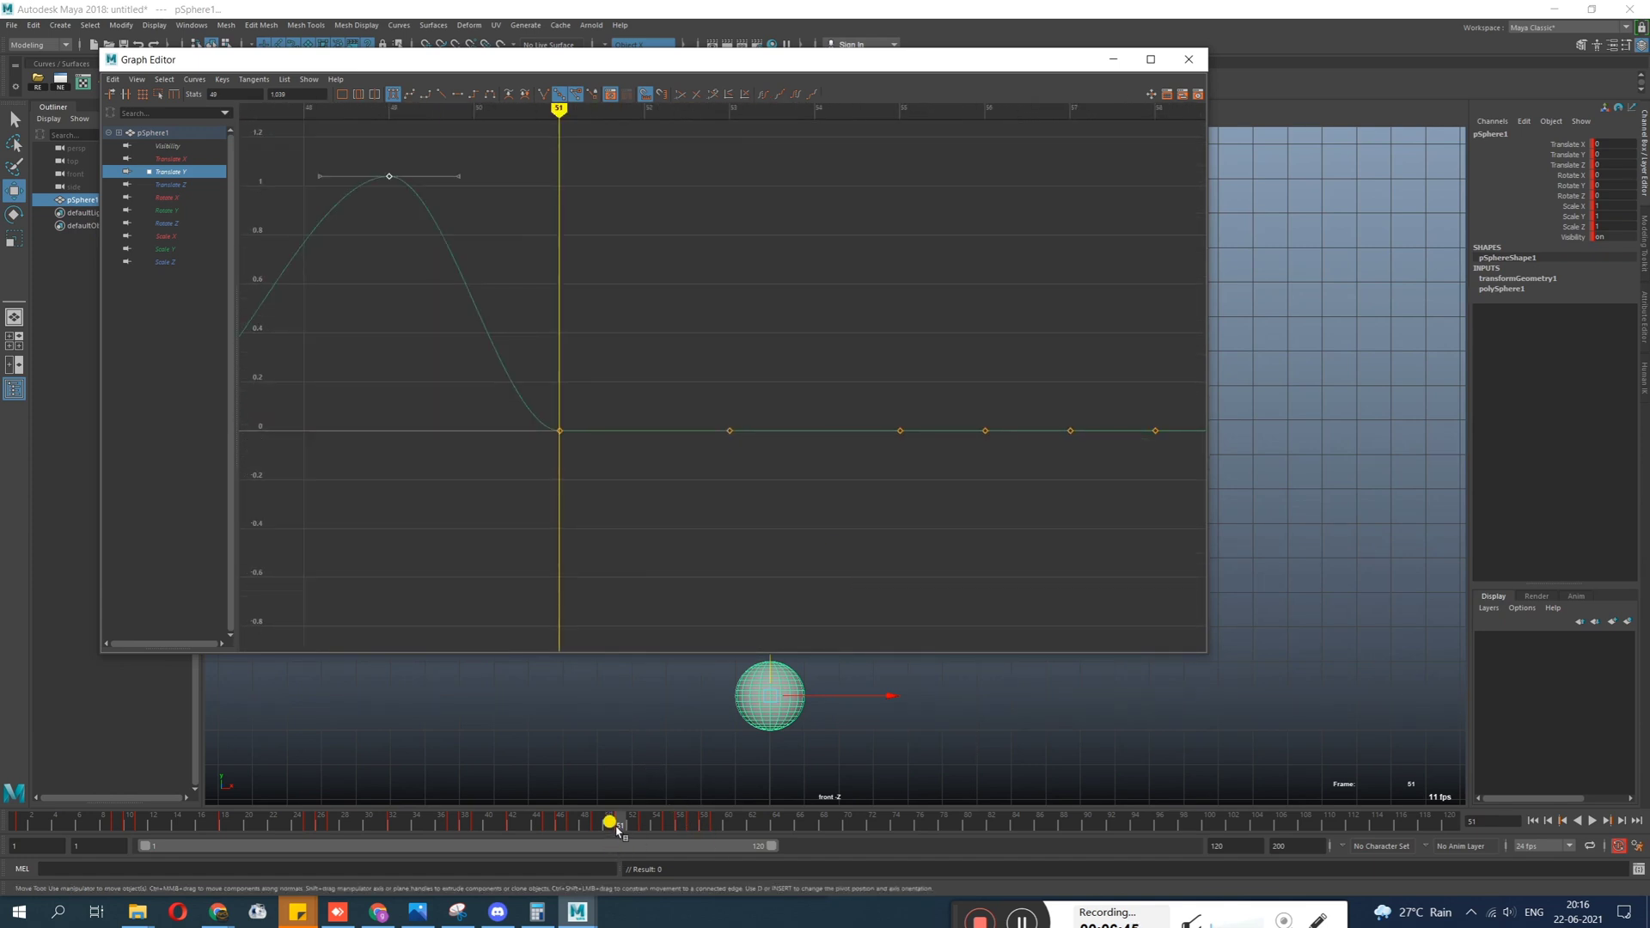
# Scrub the timeline between frames 46 and 51 to check the fourth bounce's rise and fall timing.
pyautogui.moveTo(617, 827)
pyautogui.mouseDown()
pyautogui.moveTo(646, 827)
pyautogui.moveTo(564, 827)
pyautogui.mouseUp()
pyautogui.keyDown('alt'); pyautogui.moveTo(589, 479); pyautogui.dragTo(998, 510, button='middle'); pyautogui.keyUp('alt')
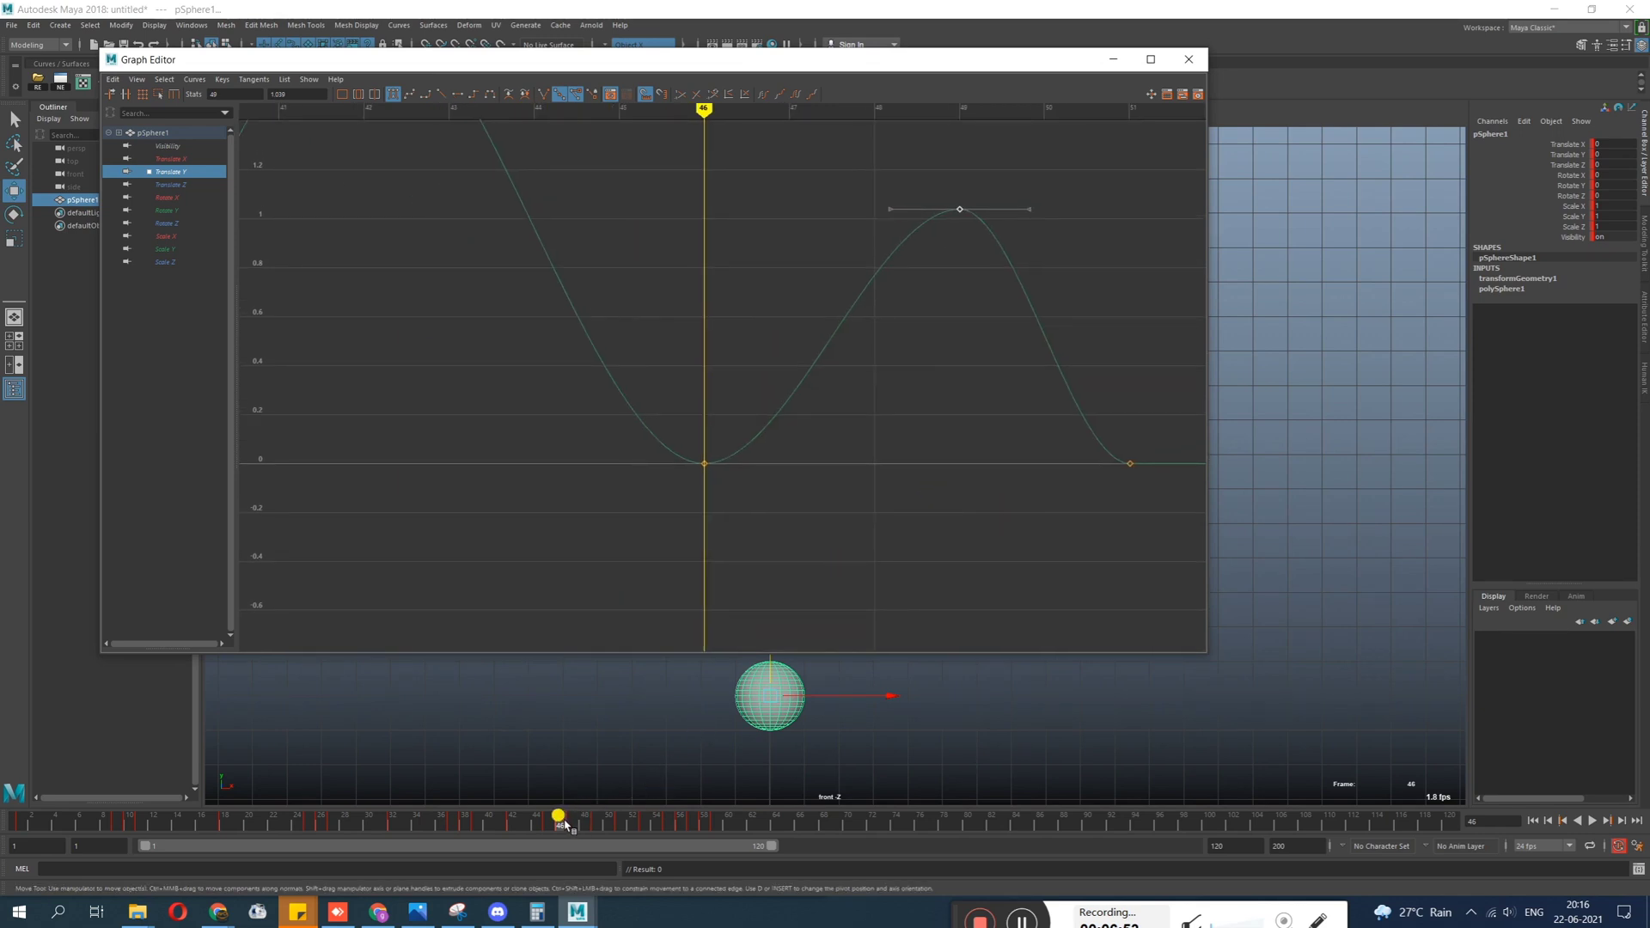
pyautogui.moveTo(560, 827); pyautogui.dragTo(595, 827)
pyautogui.keyDown('alt'); pyautogui.moveTo(1065, 472); pyautogui.dragTo(715, 486, button='middle'); pyautogui.keyUp('alt')
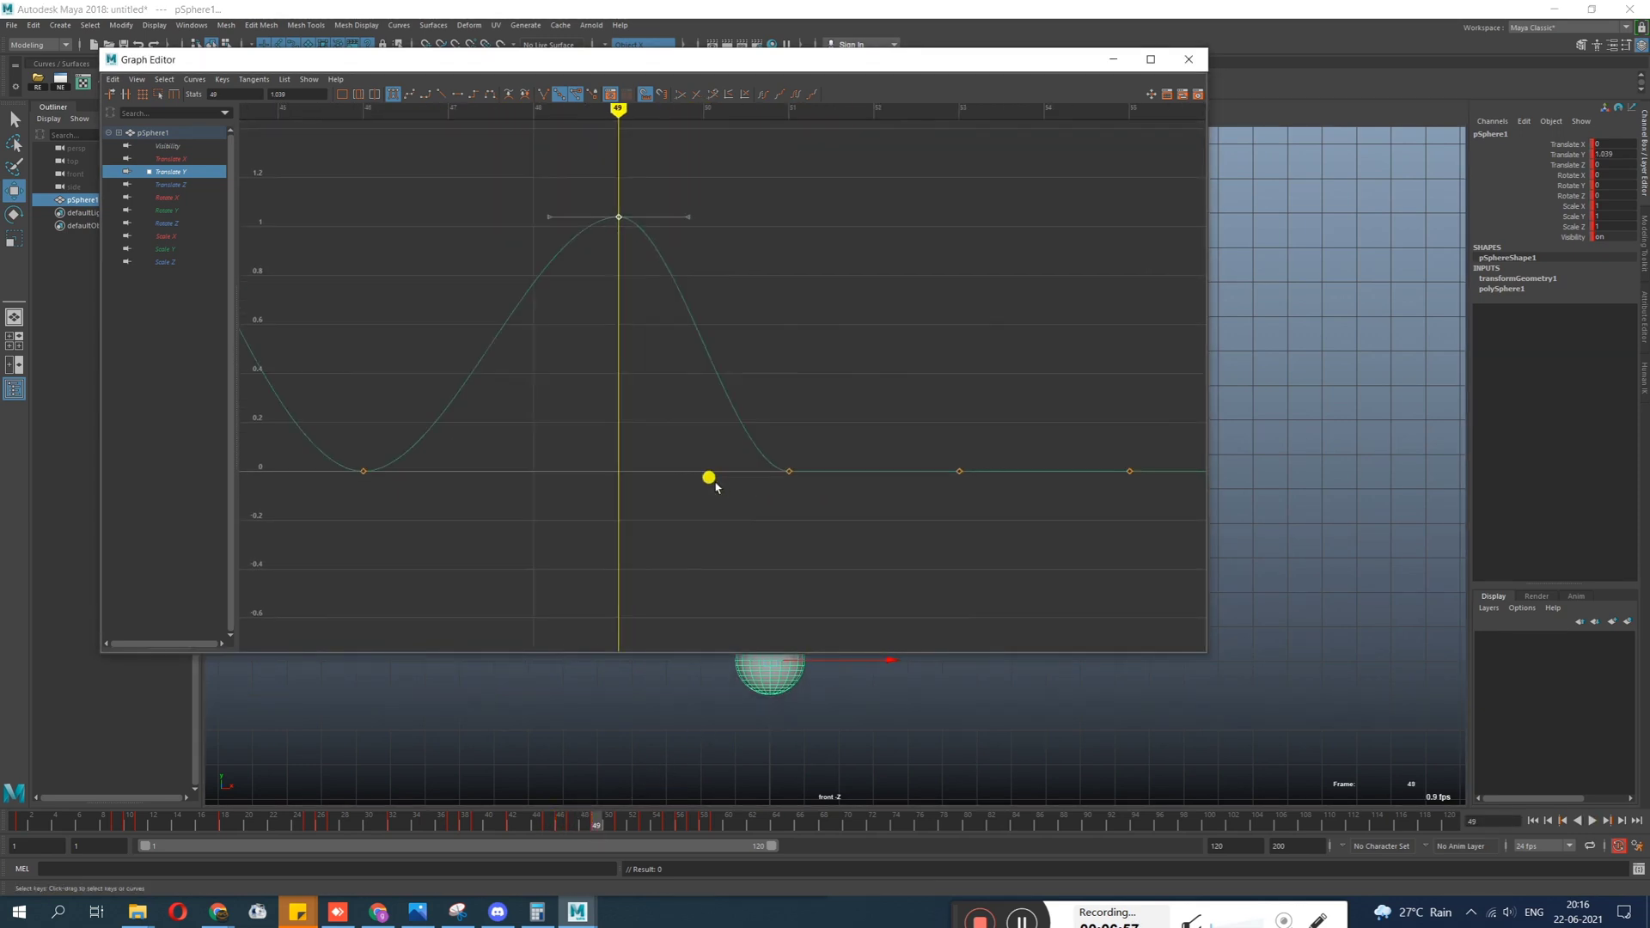
pyautogui.click(548, 796)
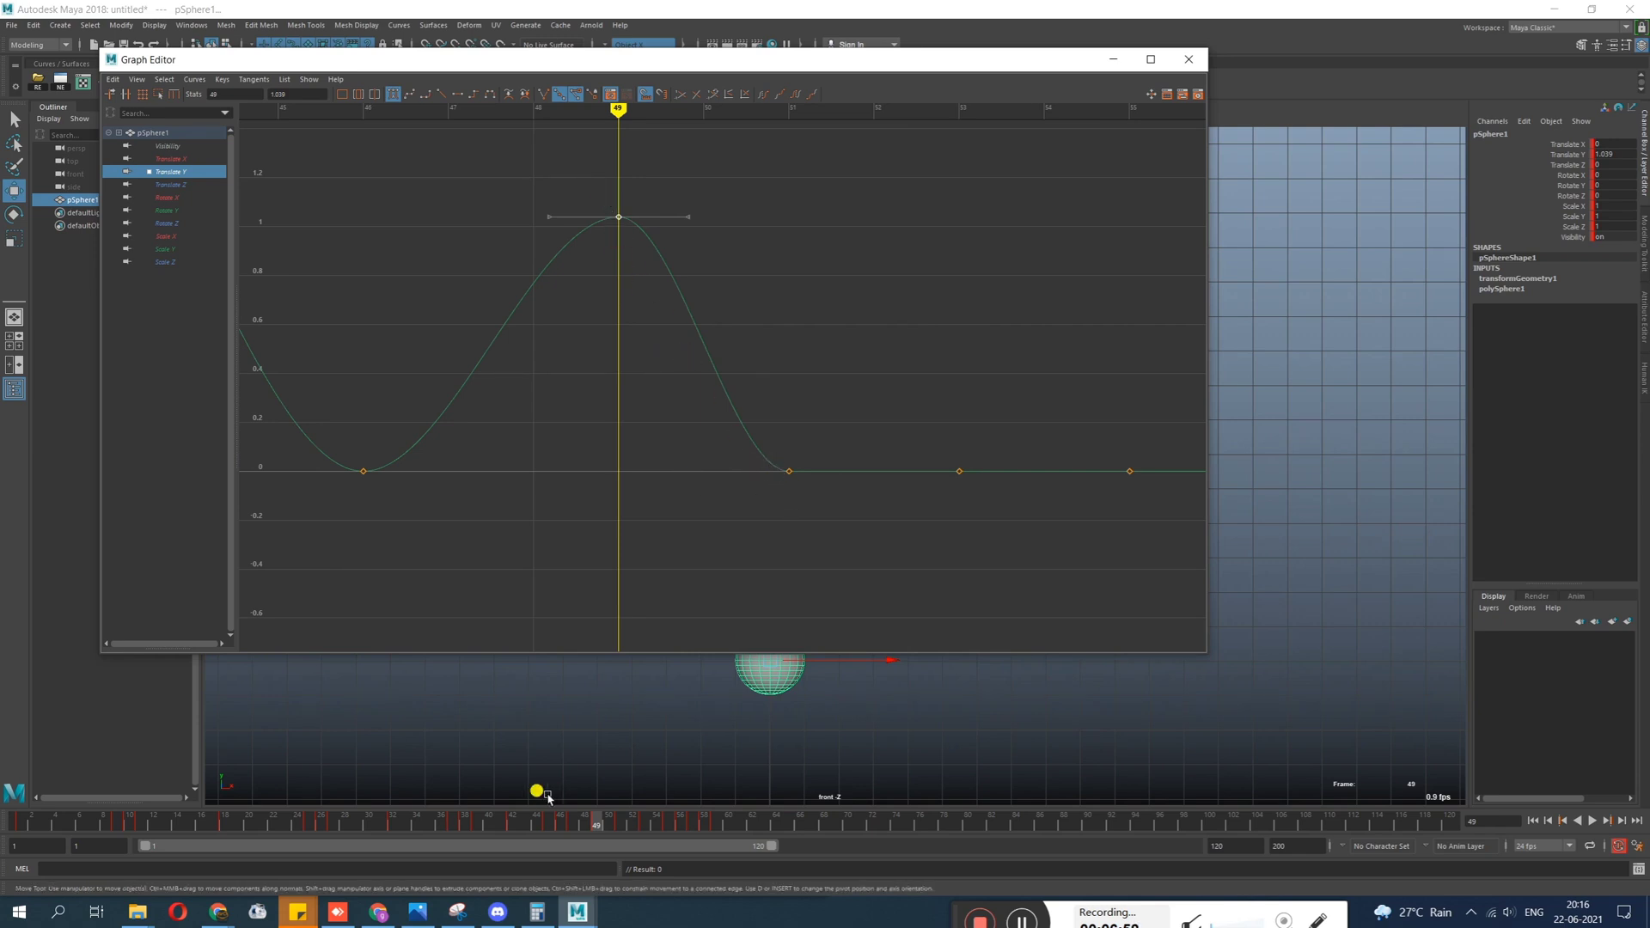
pyautogui.moveTo(597, 833)
pyautogui.mouseDown()
pyautogui.moveTo(629, 836)
pyautogui.moveTo(546, 825)
pyautogui.moveTo(563, 821)
pyautogui.mouseUp()
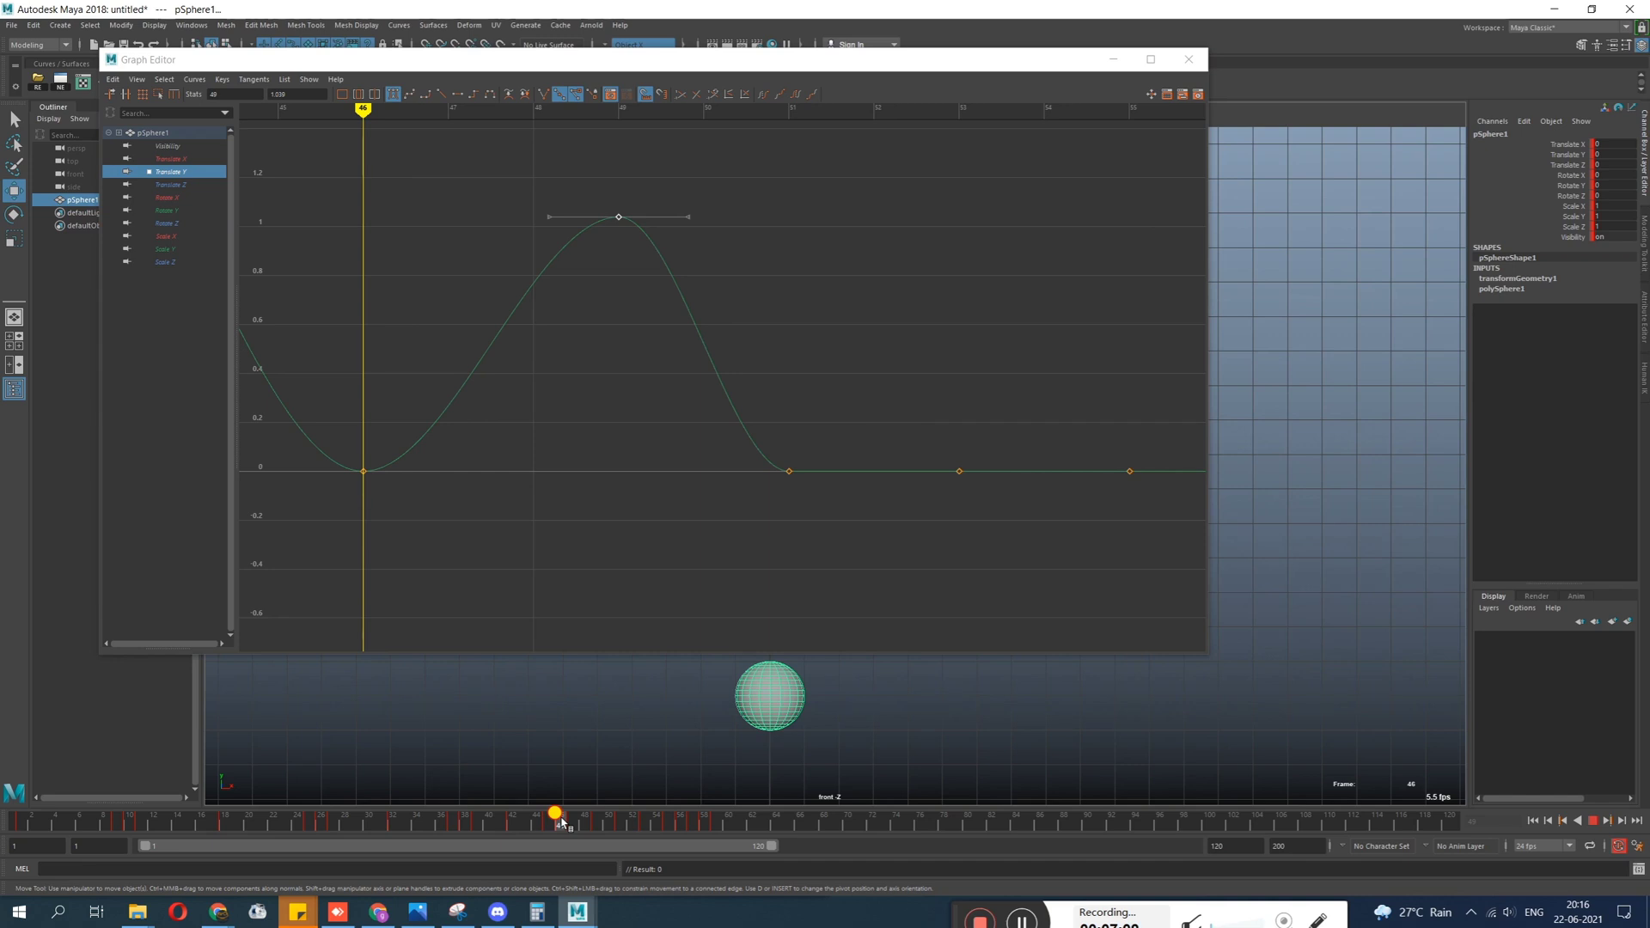
pyautogui.moveTo(559, 821); pyautogui.dragTo(613, 826)
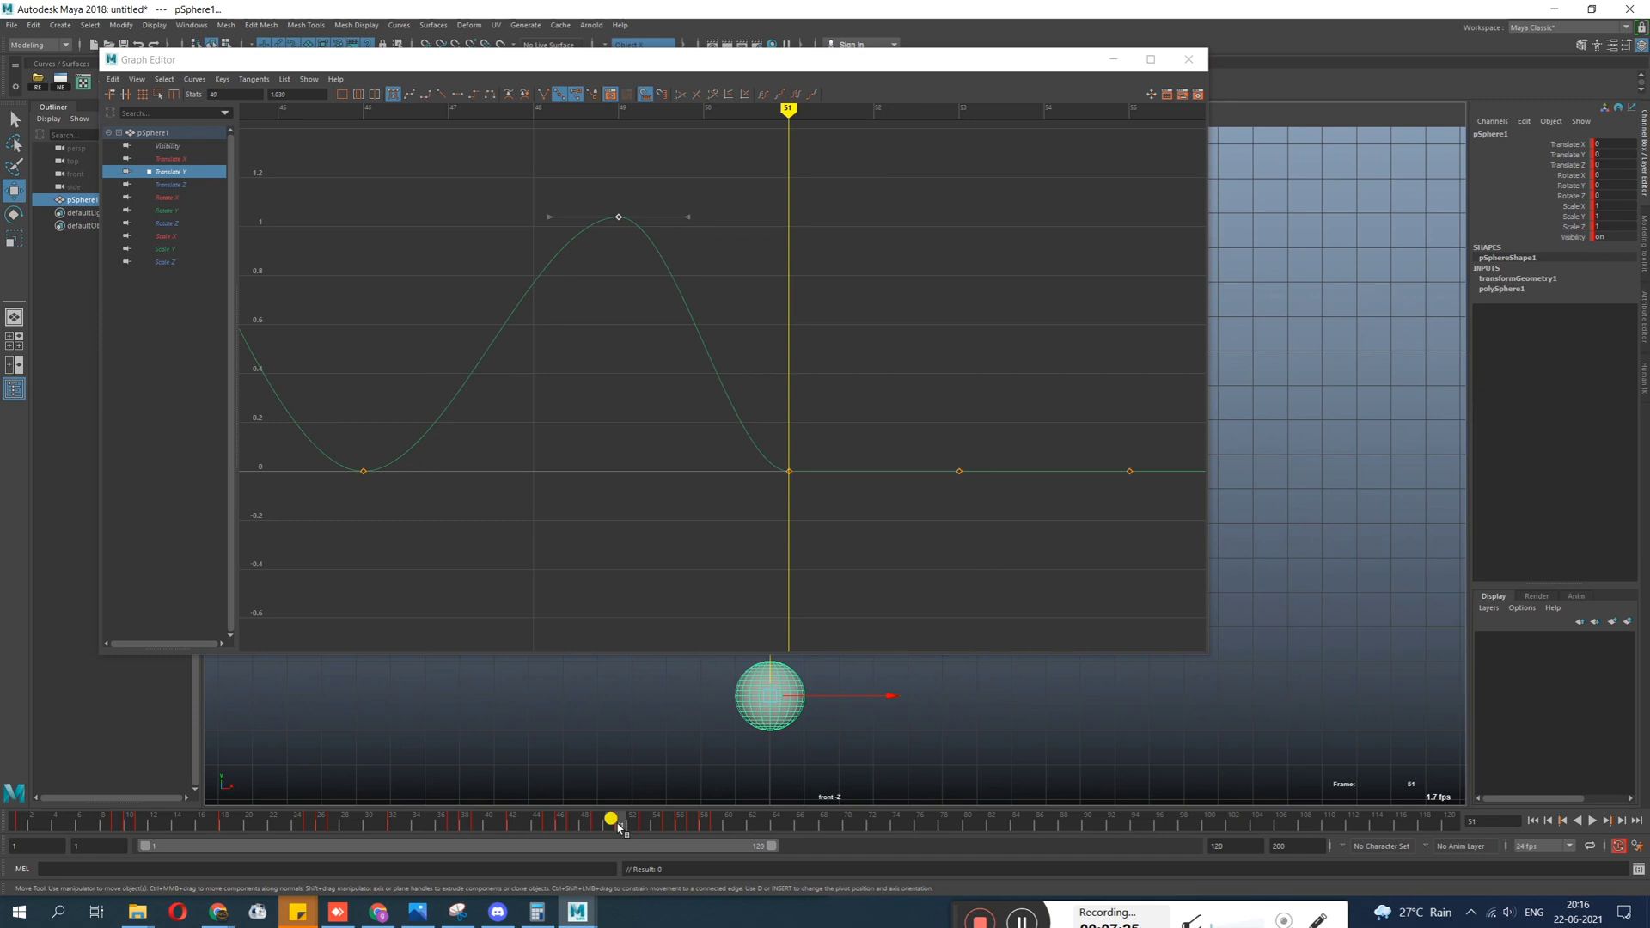
# Select the Translate Y ground keys from frame 51 onward and open the Dope Sheet in a widened window.
pyautogui.press('a')
pyautogui.moveTo(706, 383); pyautogui.dragTo(757, 410)
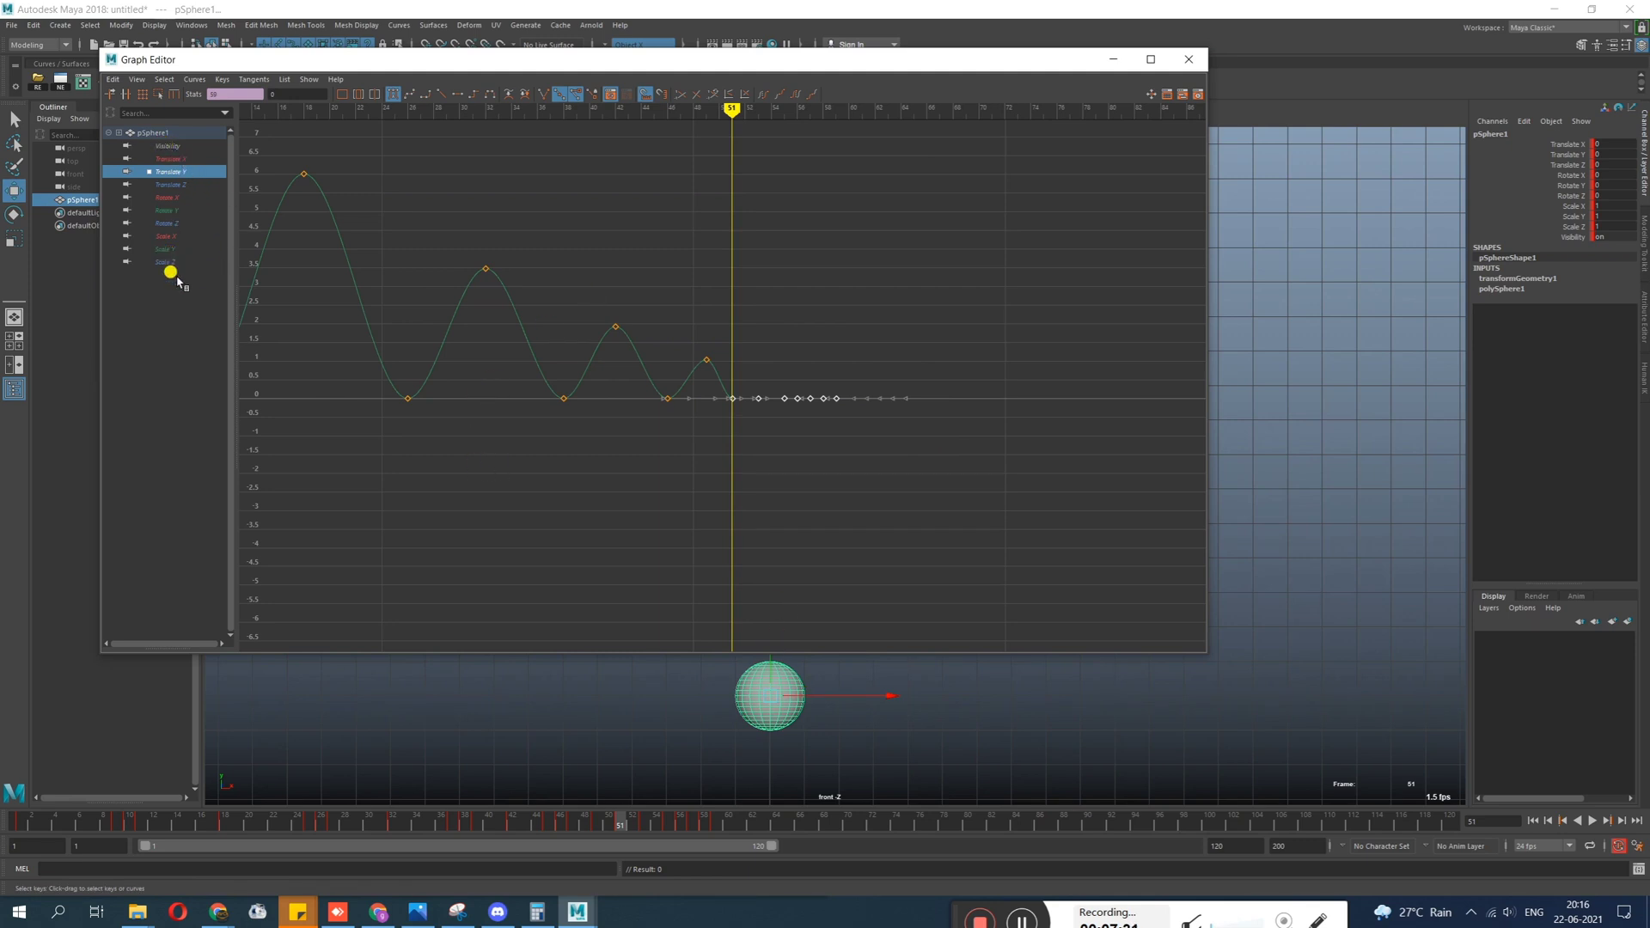
pyautogui.moveTo(590, 61); pyautogui.dragTo(641, 212)
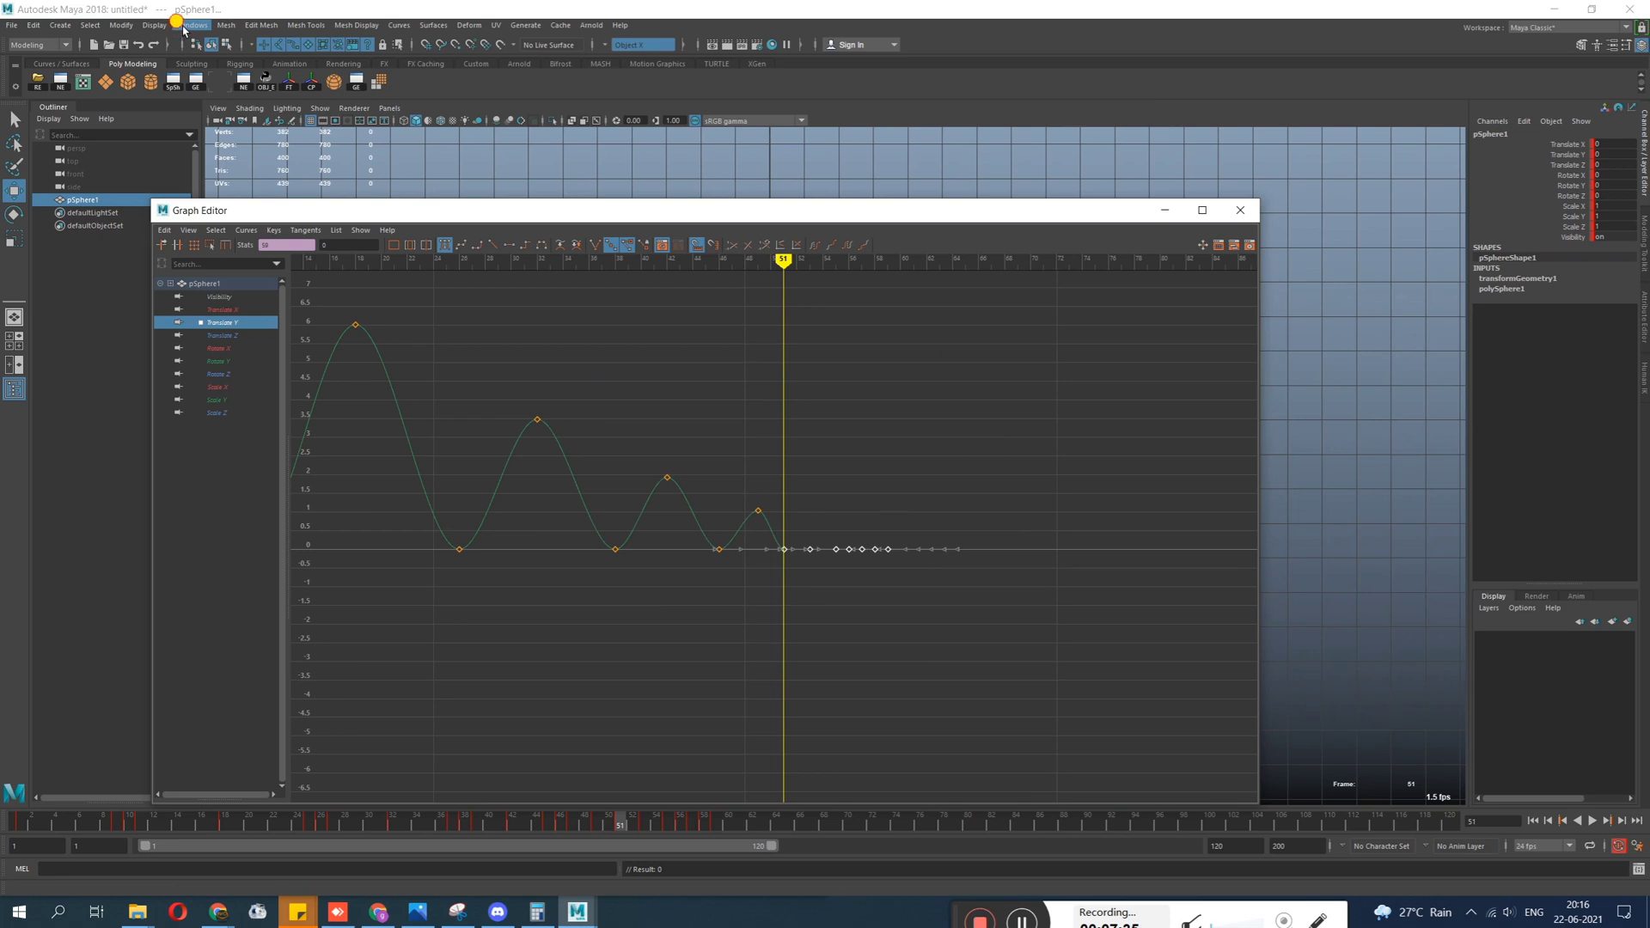
pyautogui.click(184, 26)
pyautogui.moveTo(215, 97)
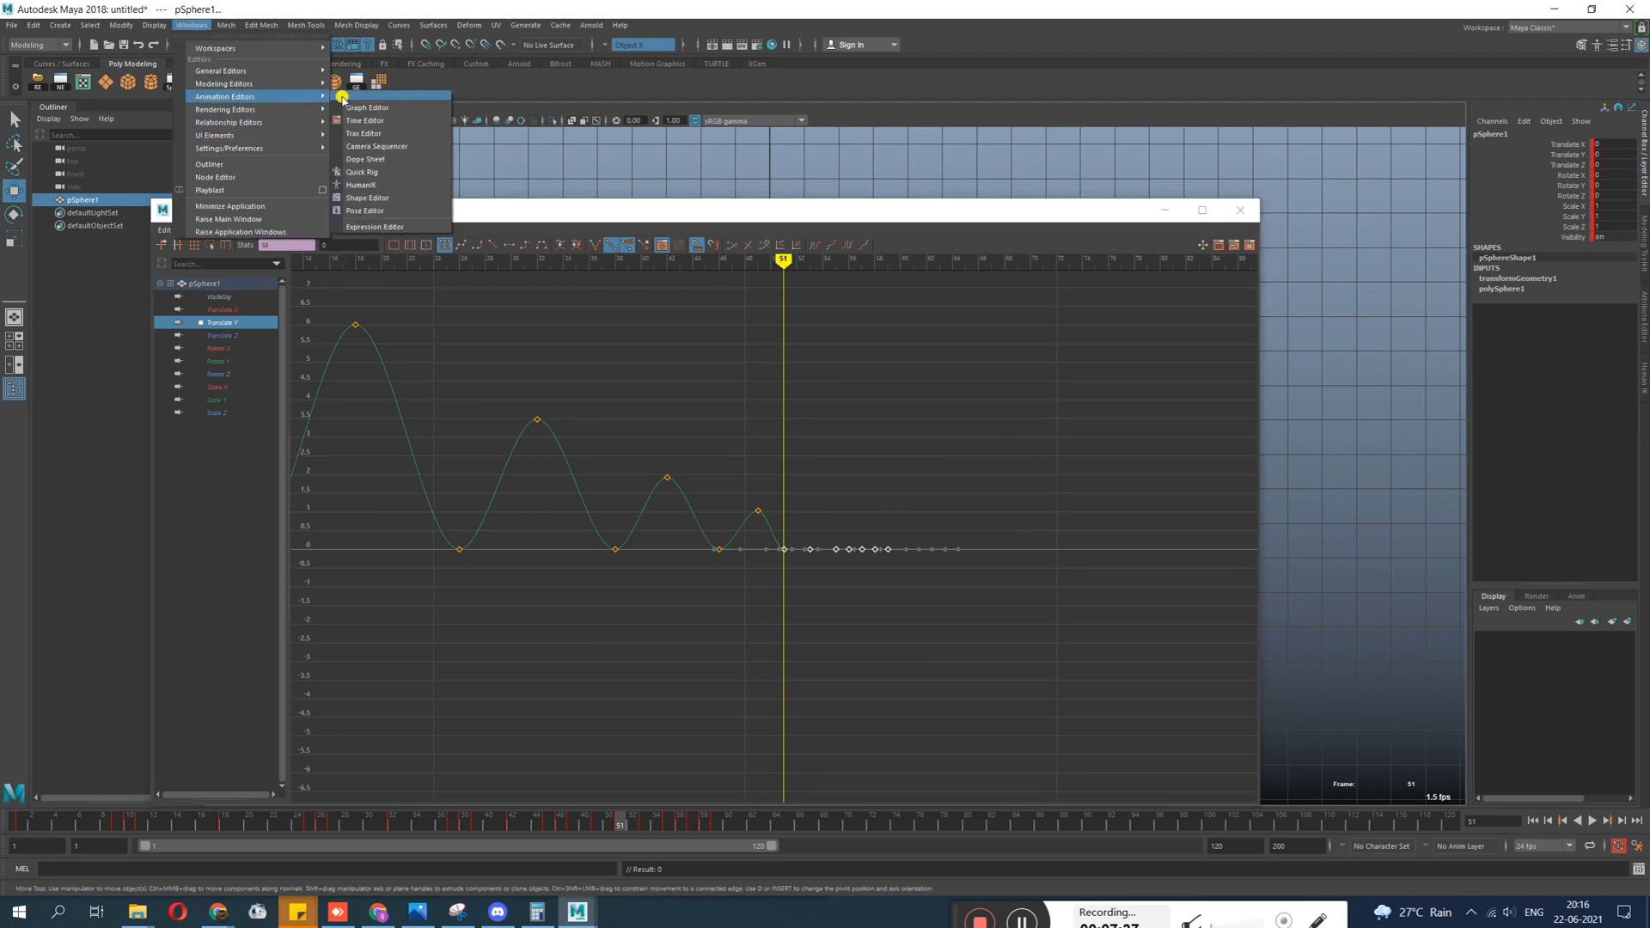
pyautogui.click(366, 159)
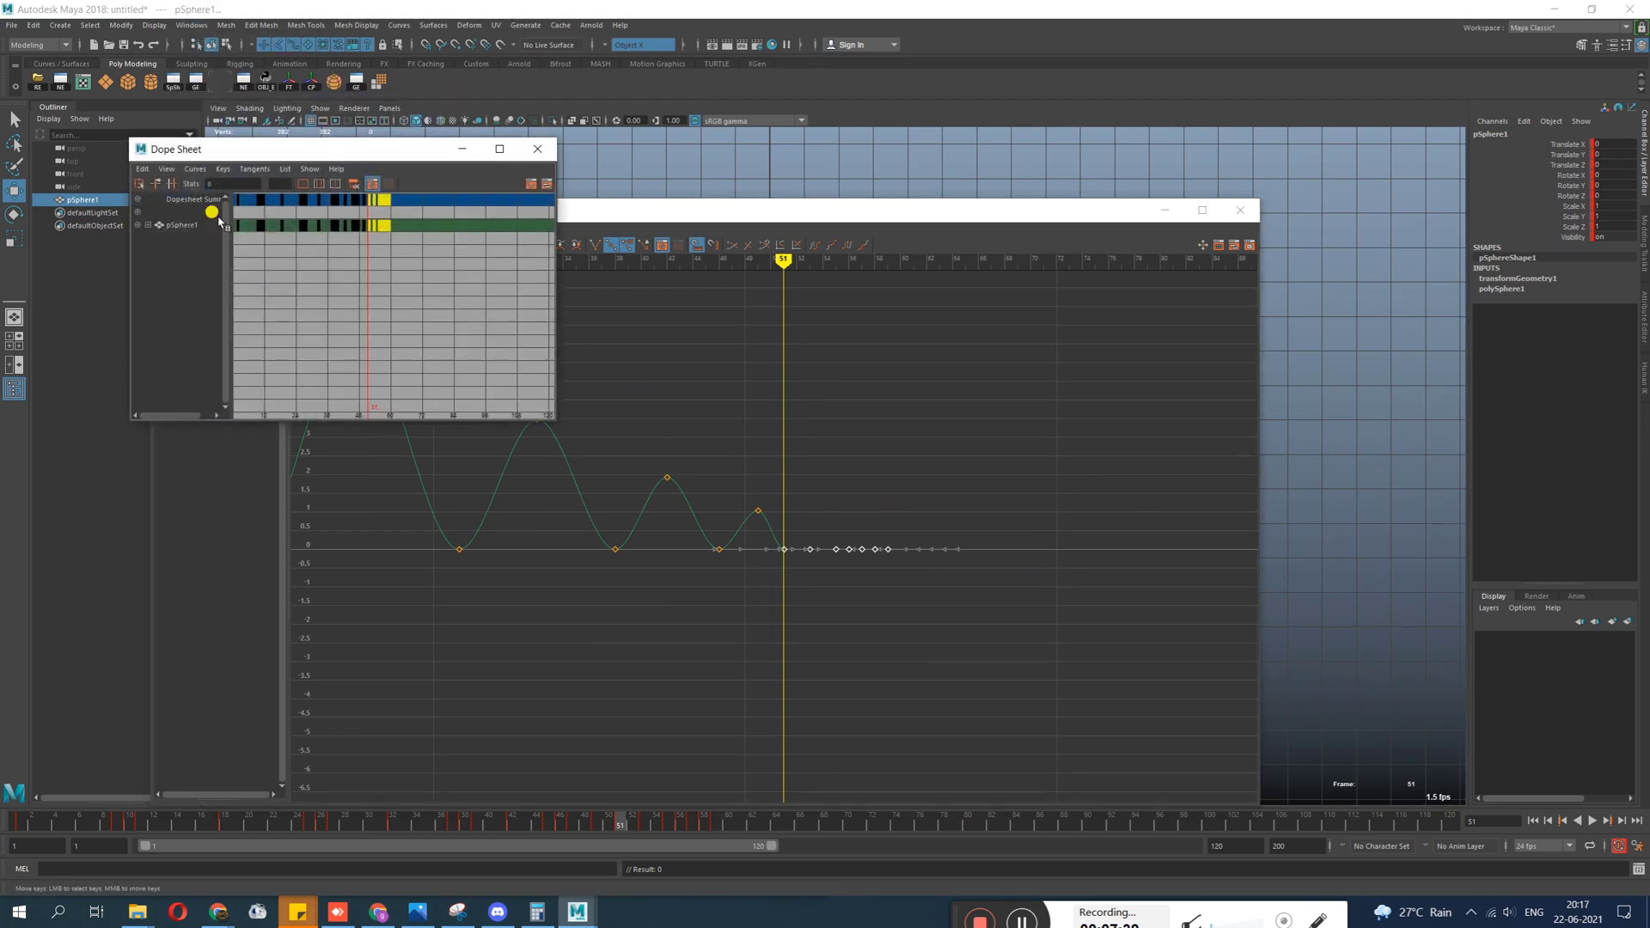
pyautogui.moveTo(554, 358); pyautogui.dragTo(933, 372)
pyautogui.scroll(7, 387, 225)
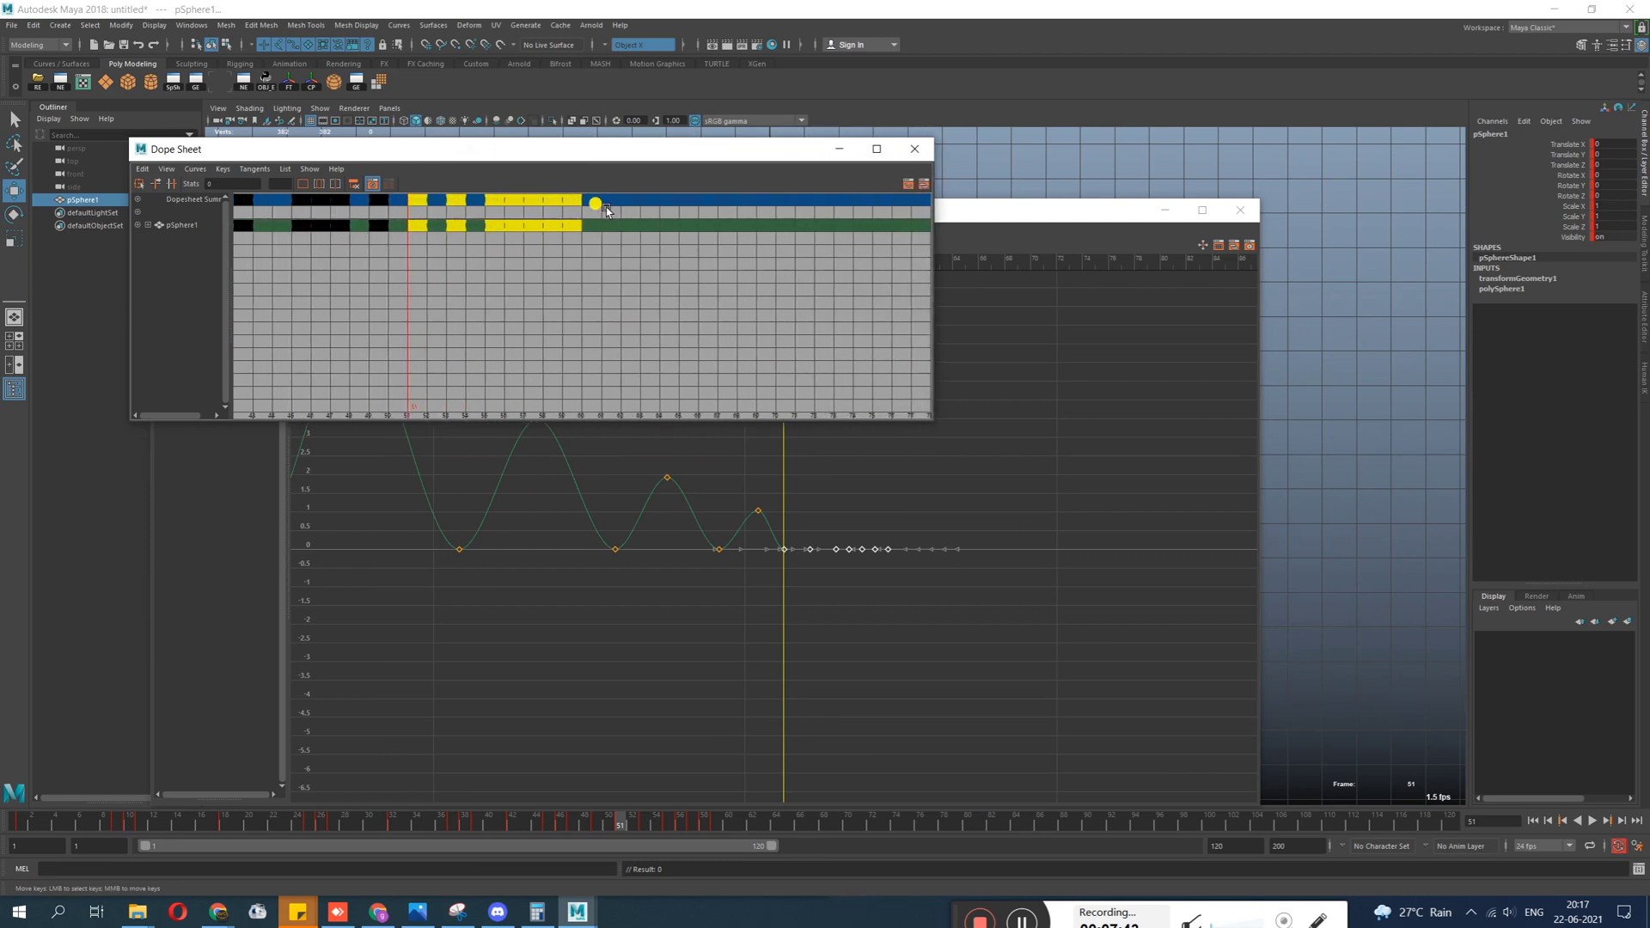
# Shift the selected keys from frame 51 onward one frame later in the Dope Sheet, and enlarge its window.
pyautogui.click(406, 218)
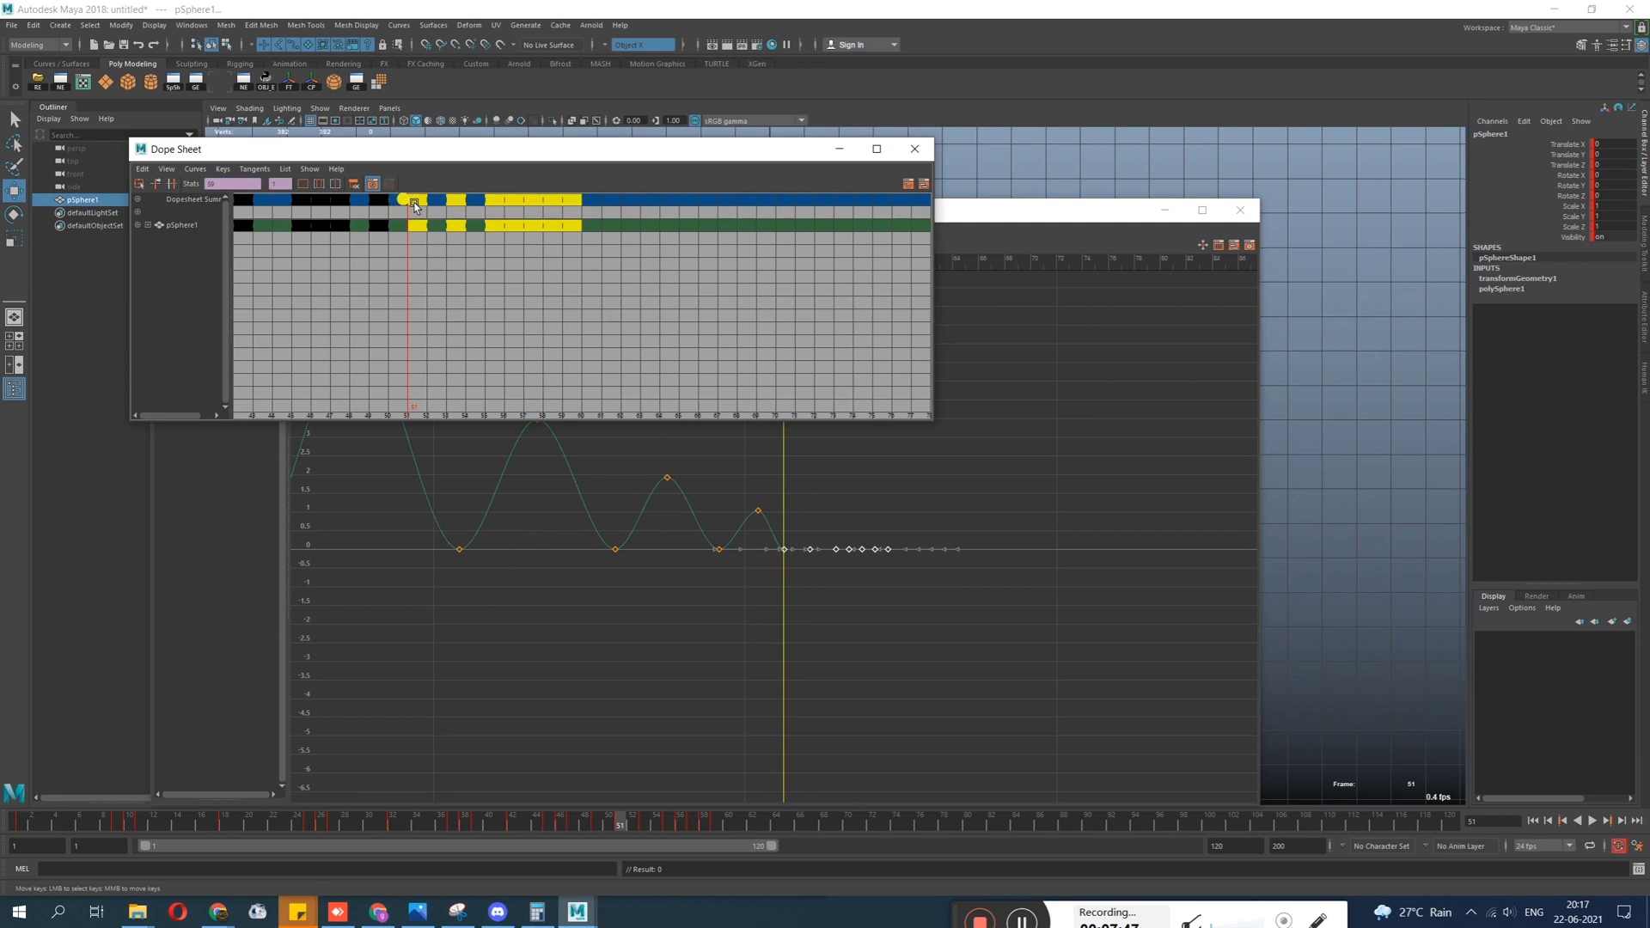
pyautogui.moveTo(414, 201); pyautogui.dragTo(419, 203)
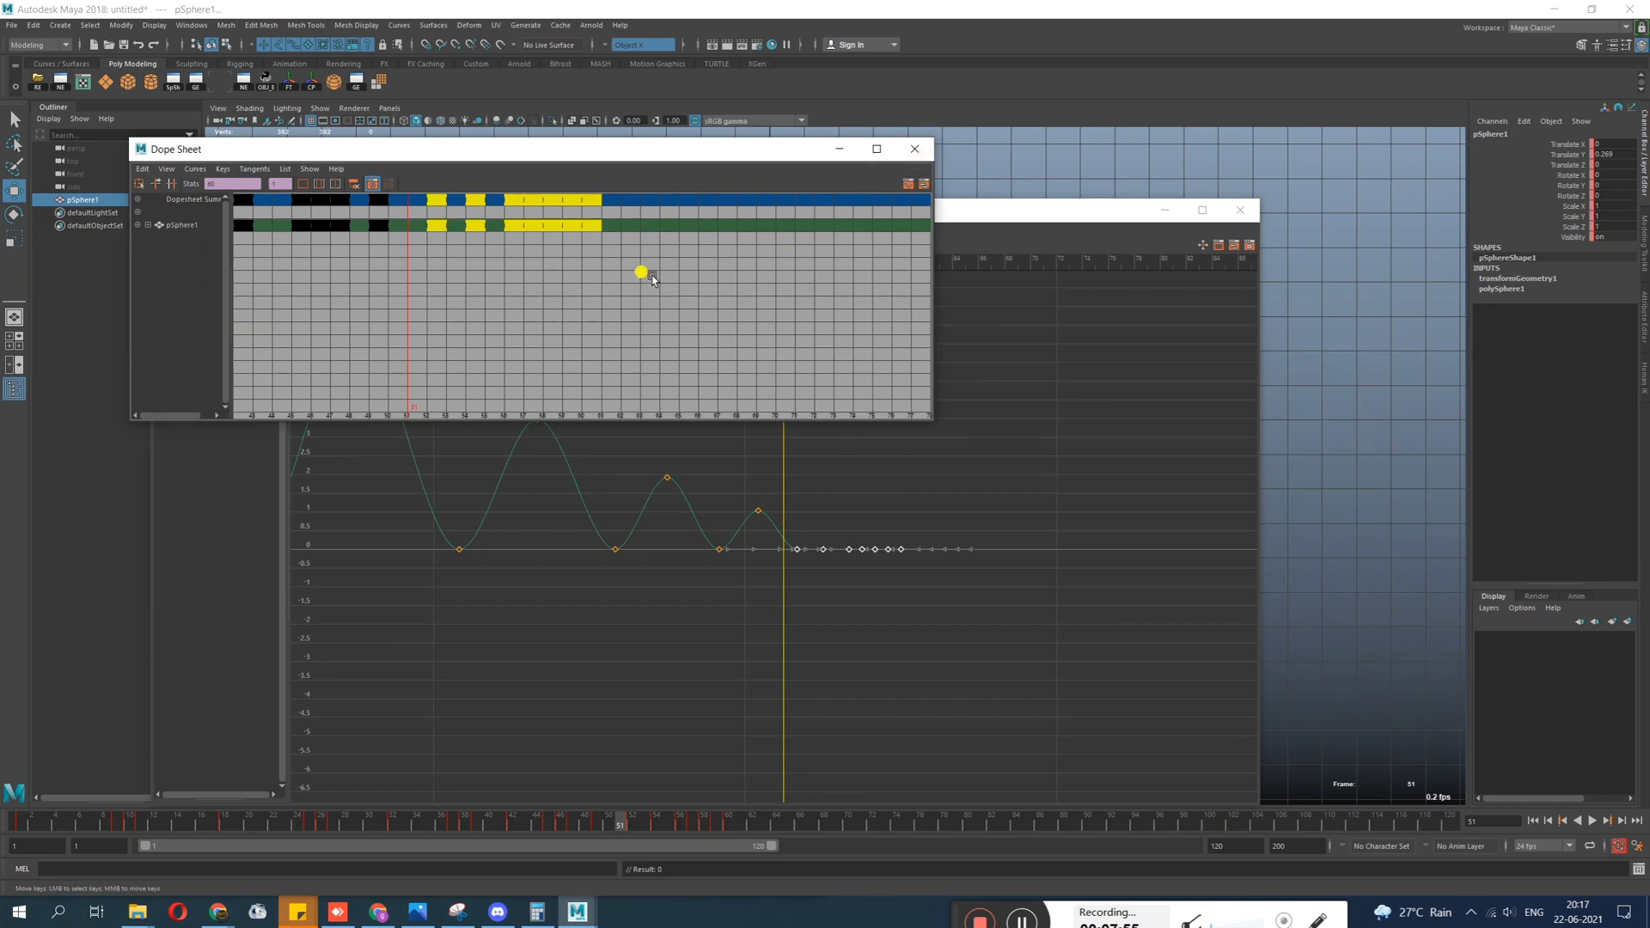
pyautogui.moveTo(607, 284)
pyautogui.keyDown('alt'); pyautogui.mouseDown(button='right')
pyautogui.moveTo(655, 318)
pyautogui.moveTo(536, 271)
pyautogui.moveTo(659, 320)
pyautogui.moveTo(585, 285)
pyautogui.mouseUp(button='right'); pyautogui.keyUp('alt')
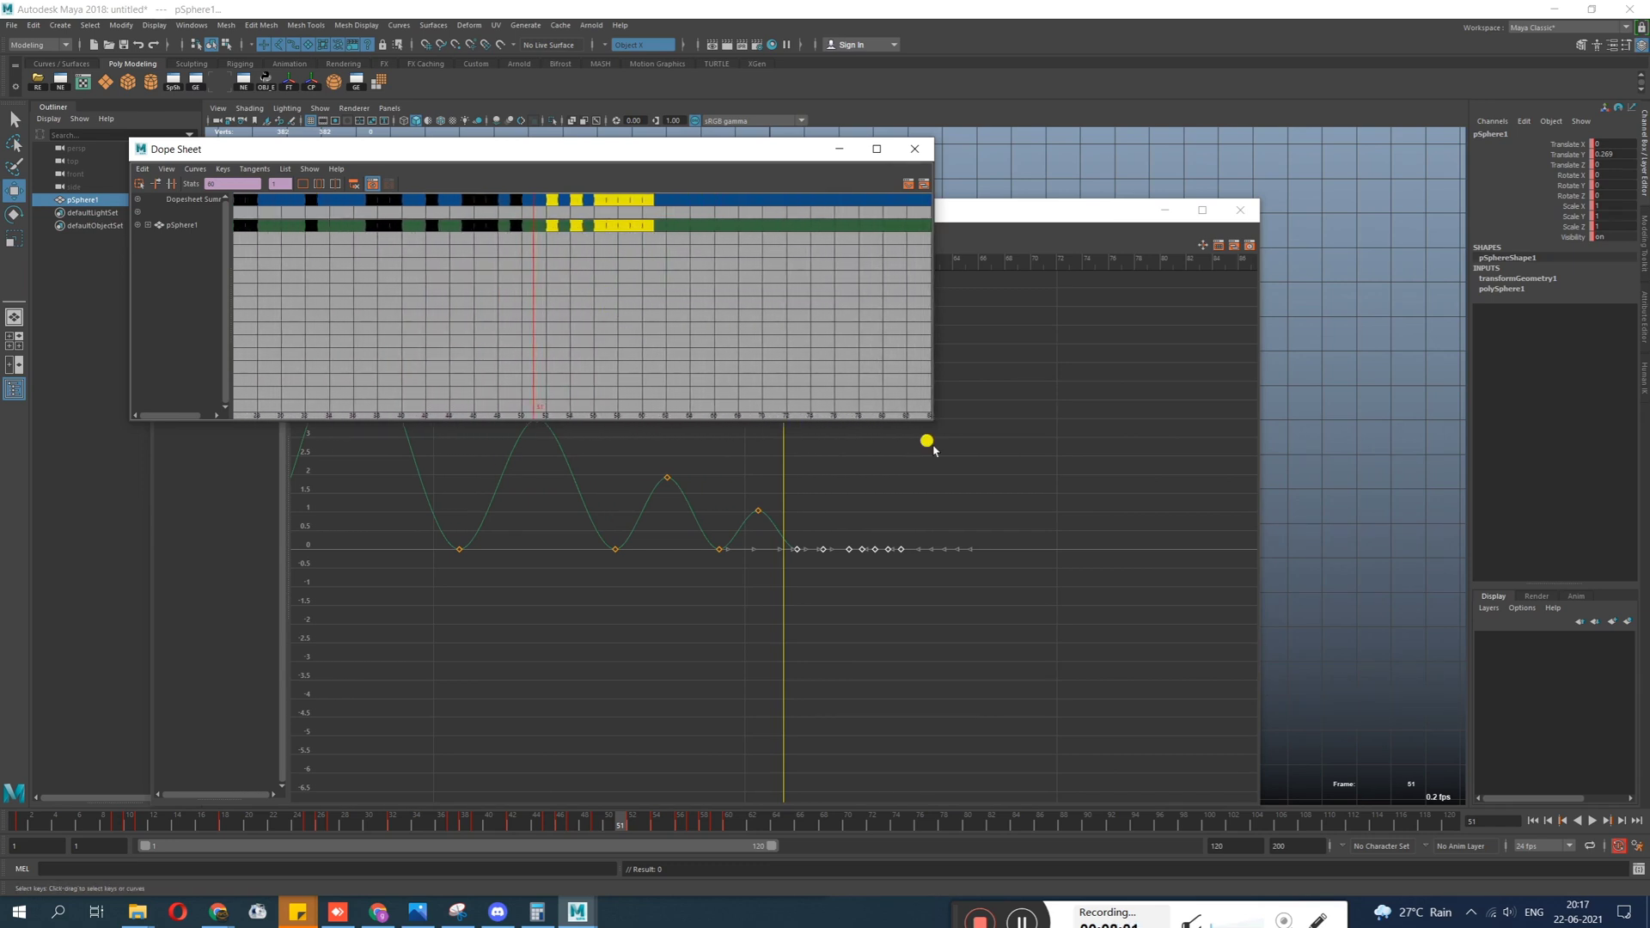
pyautogui.moveTo(926, 420); pyautogui.dragTo(1191, 576)
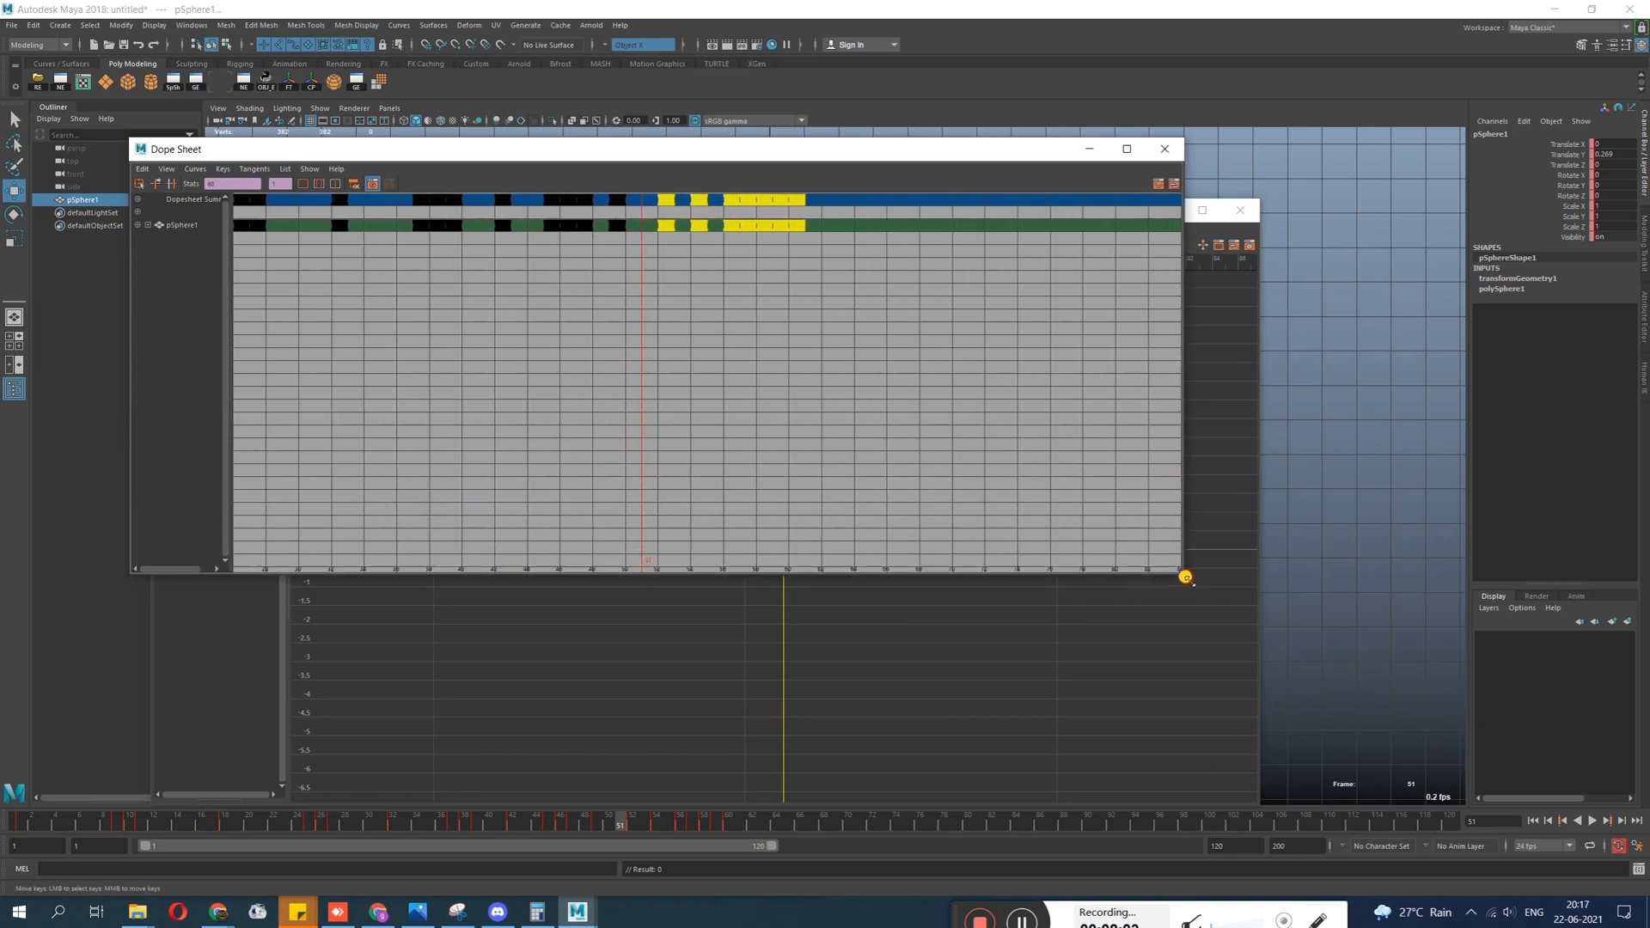
pyautogui.keyDown('alt'); pyautogui.moveTo(442, 309); pyautogui.dragTo(506, 457, button='right'); pyautogui.keyUp('alt')
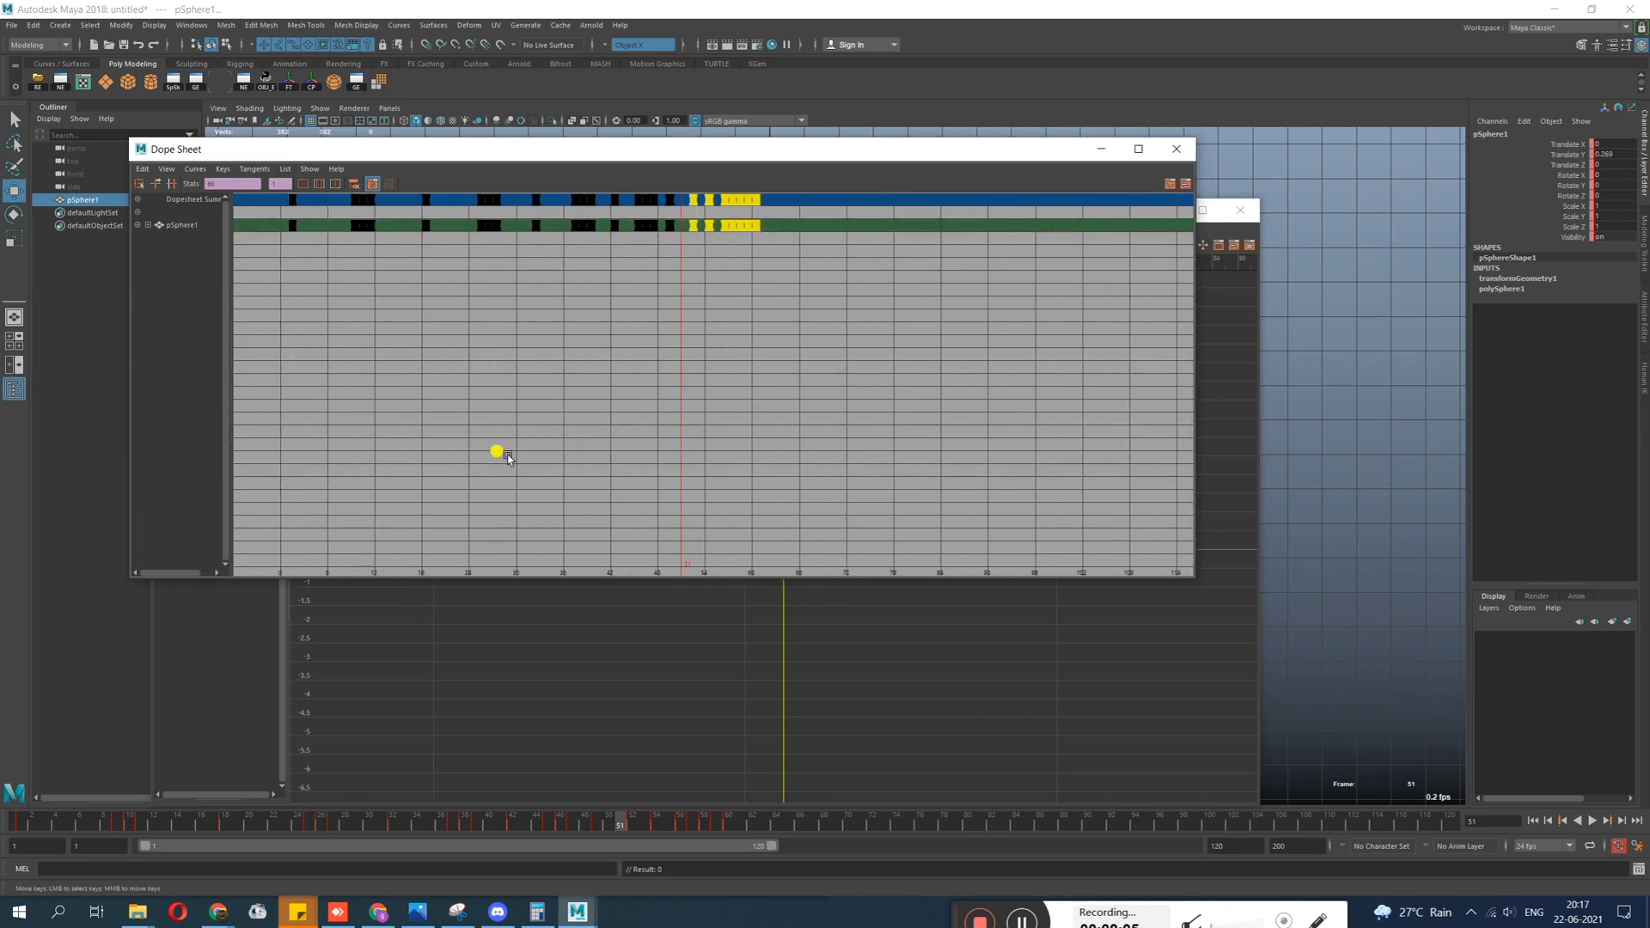
pyautogui.keyDown('alt'); pyautogui.moveTo(580, 384); pyautogui.dragTo(637, 347, button='right'); pyautogui.keyUp('alt')
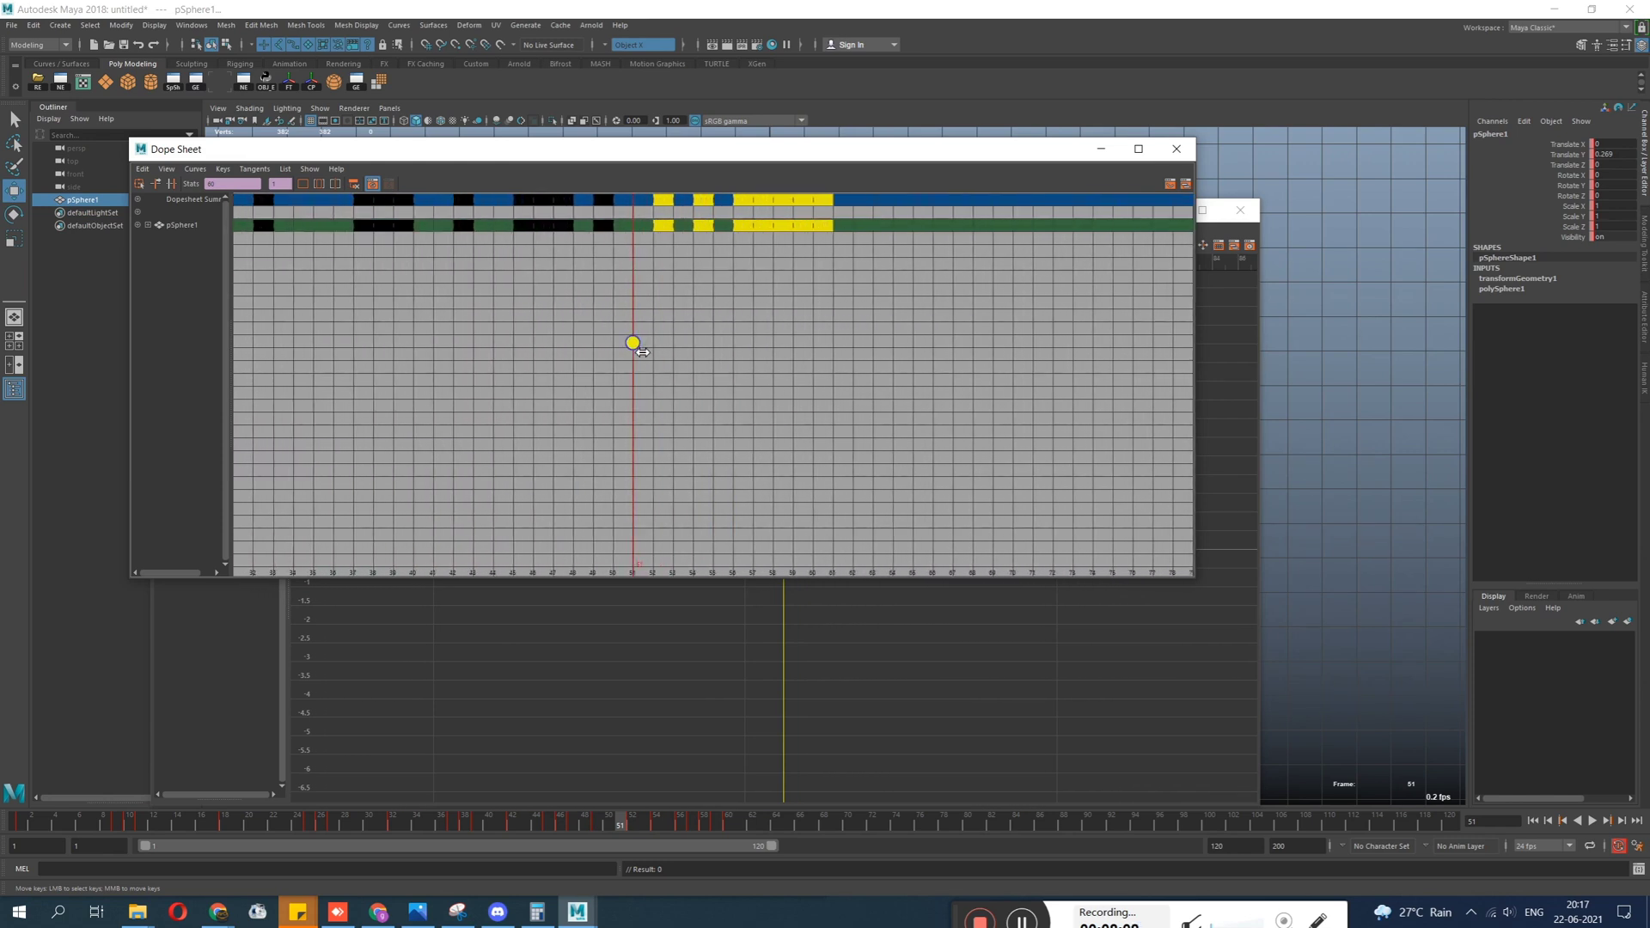
# Close the Dope Sheet, go to frame 54, and raise its Translate Y key to about 0.6 as the fifth bounce's peak.
pyautogui.keyDown('alt'); pyautogui.moveTo(821, 289); pyautogui.dragTo(862, 234, button='right'); pyautogui.keyUp('alt')
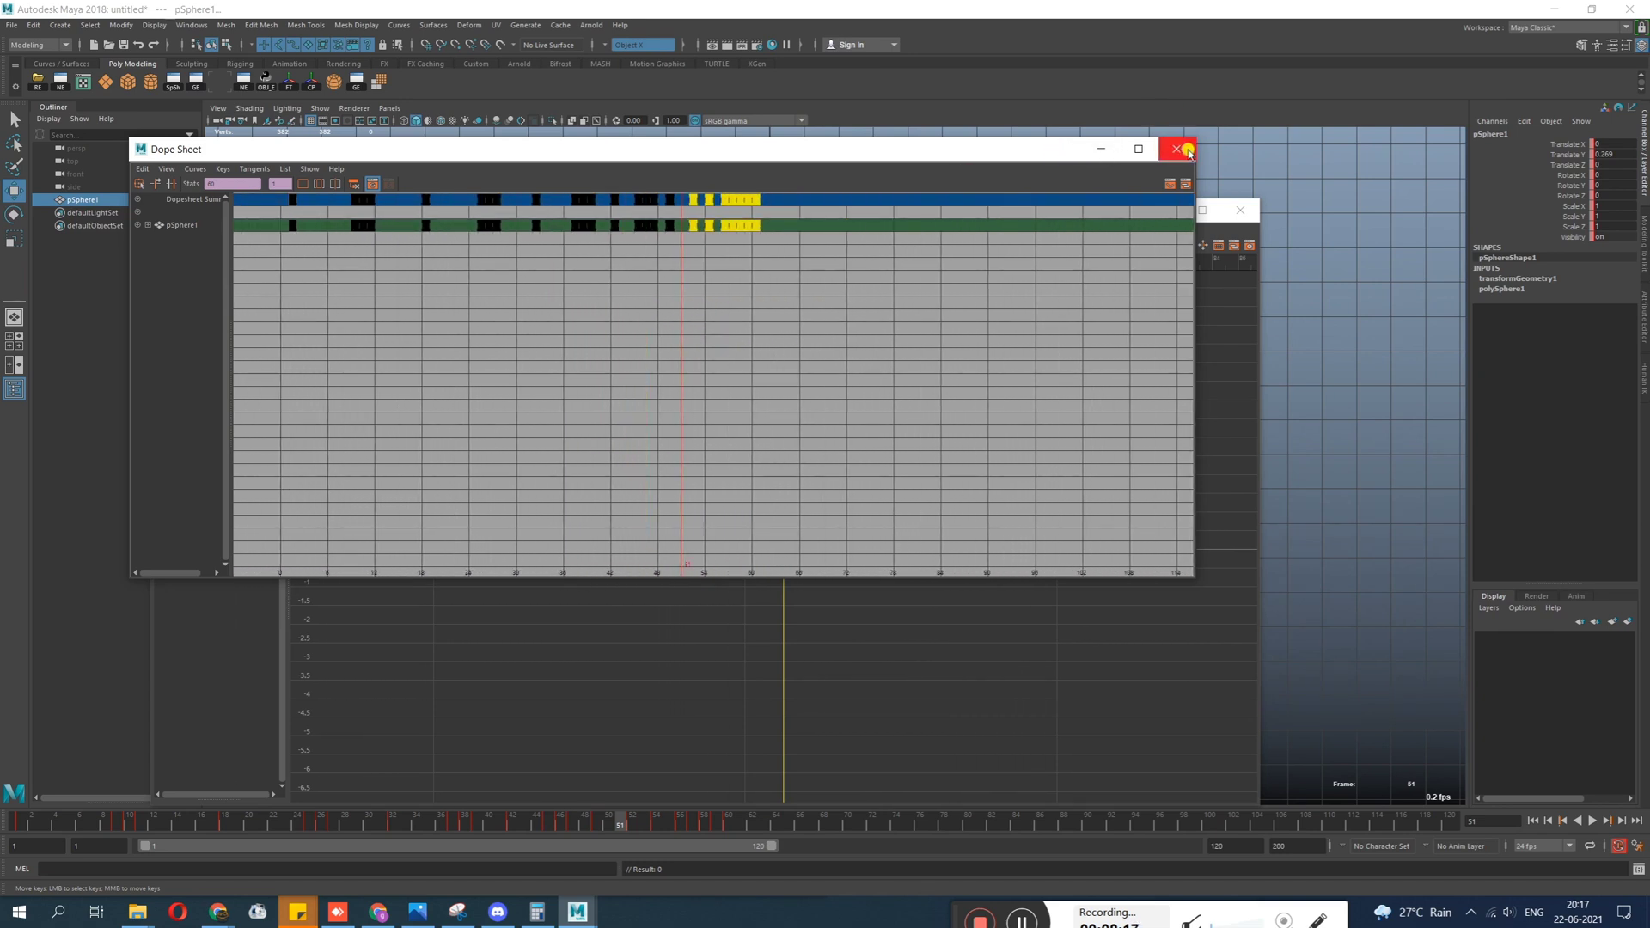
pyautogui.click(1189, 152)
pyautogui.keyDown('alt'); pyautogui.moveTo(853, 465); pyautogui.dragTo(720, 778, button='right'); pyautogui.keyUp('alt')
pyautogui.click(629, 827)
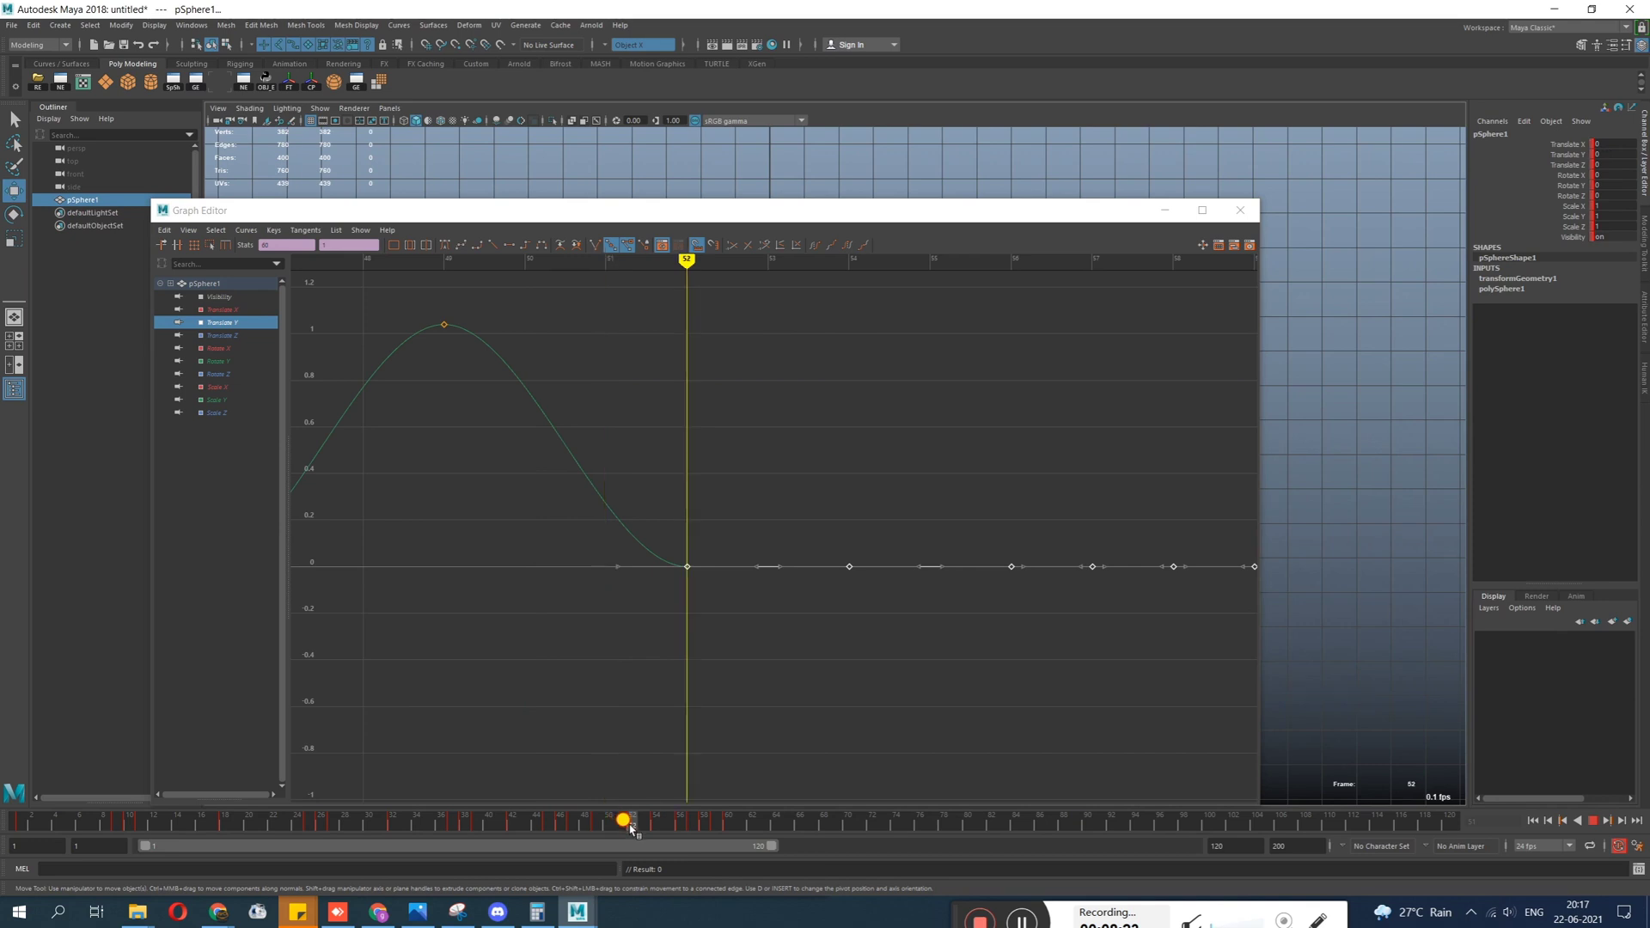
pyautogui.moveTo(634, 830)
pyautogui.mouseDown()
pyautogui.moveTo(688, 843)
pyautogui.moveTo(656, 827)
pyautogui.mouseUp()
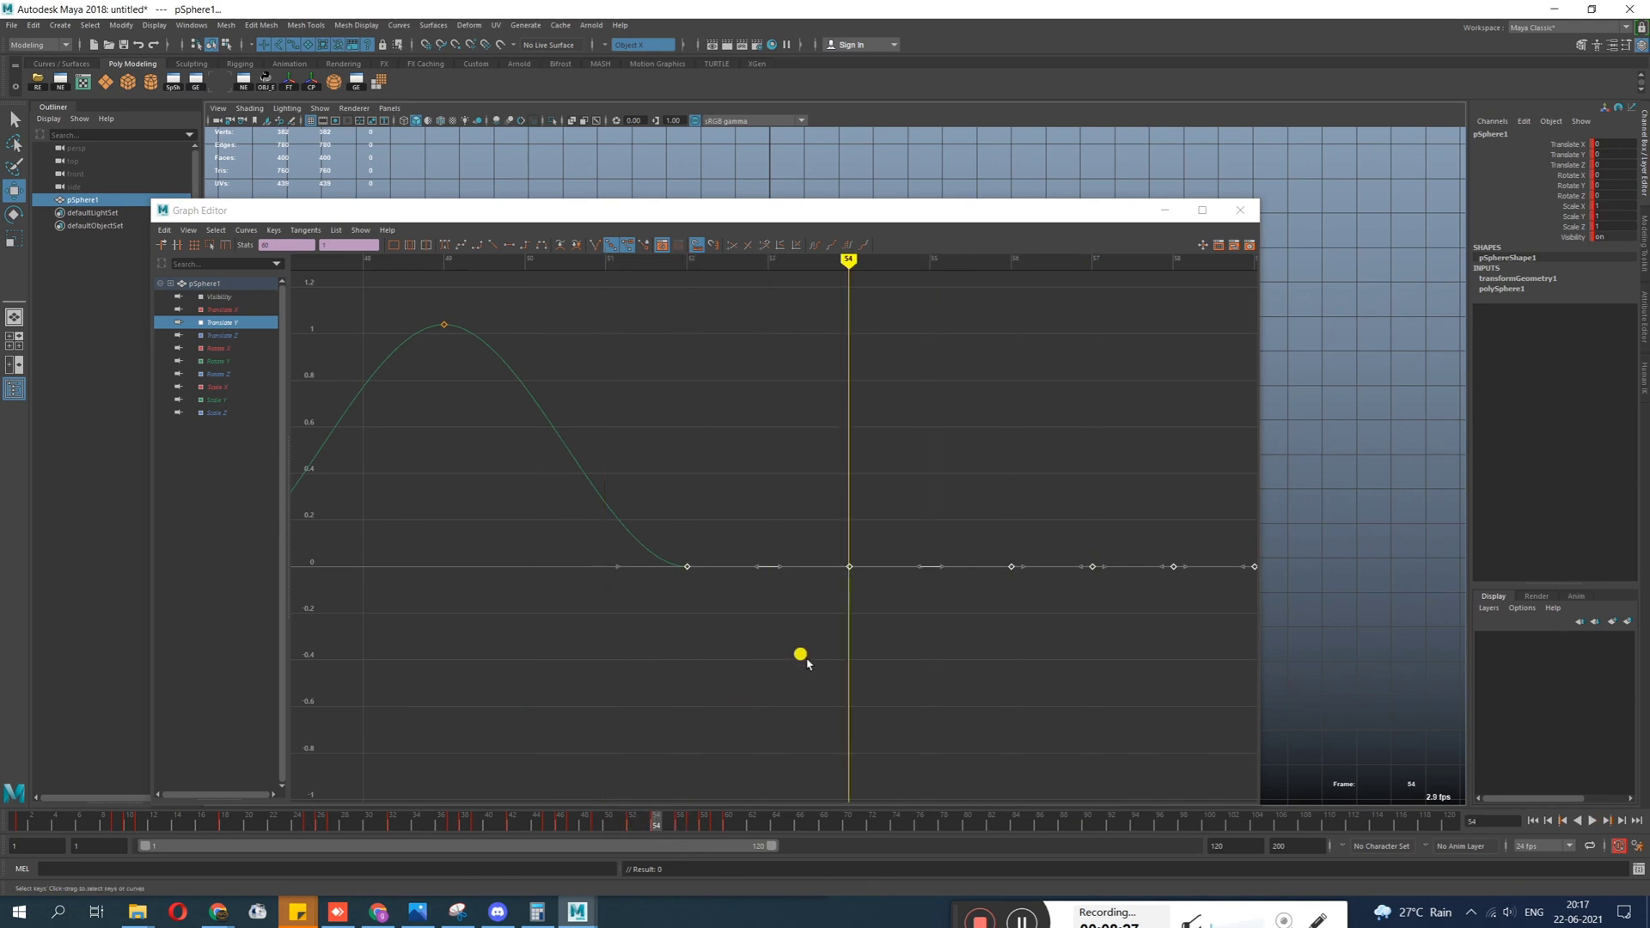
pyautogui.click(954, 416)
pyautogui.keyDown('alt'); pyautogui.moveTo(846, 514); pyautogui.dragTo(835, 505, button='right'); pyautogui.keyUp('alt')
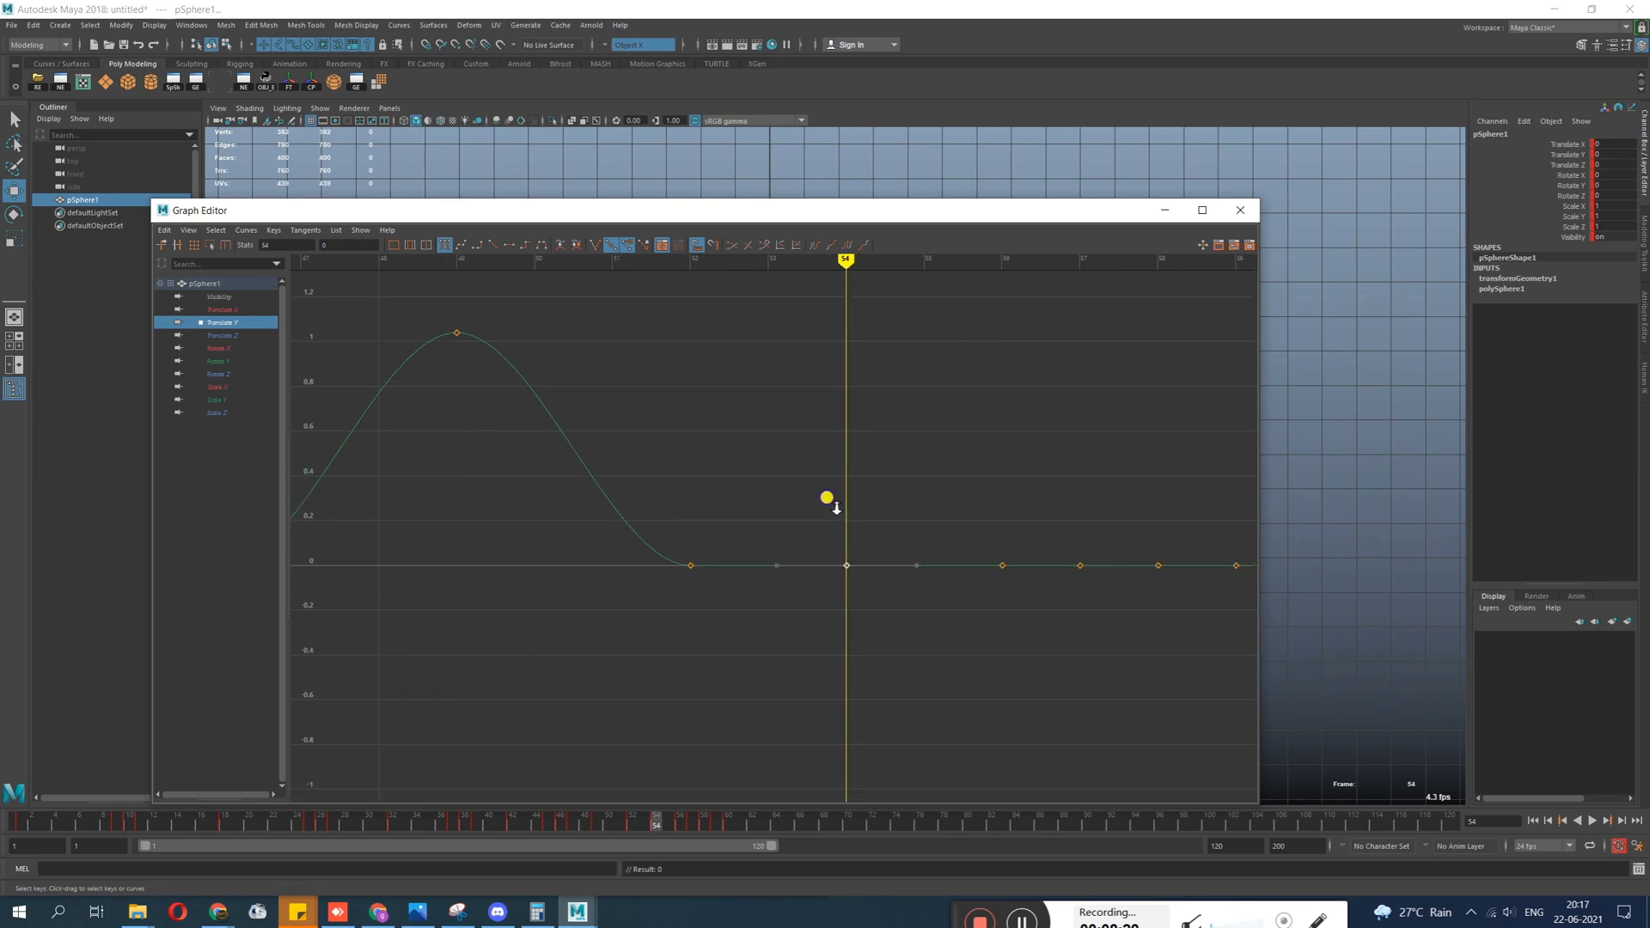
pyautogui.moveTo(836, 507); pyautogui.dragTo(854, 337, button='middle')
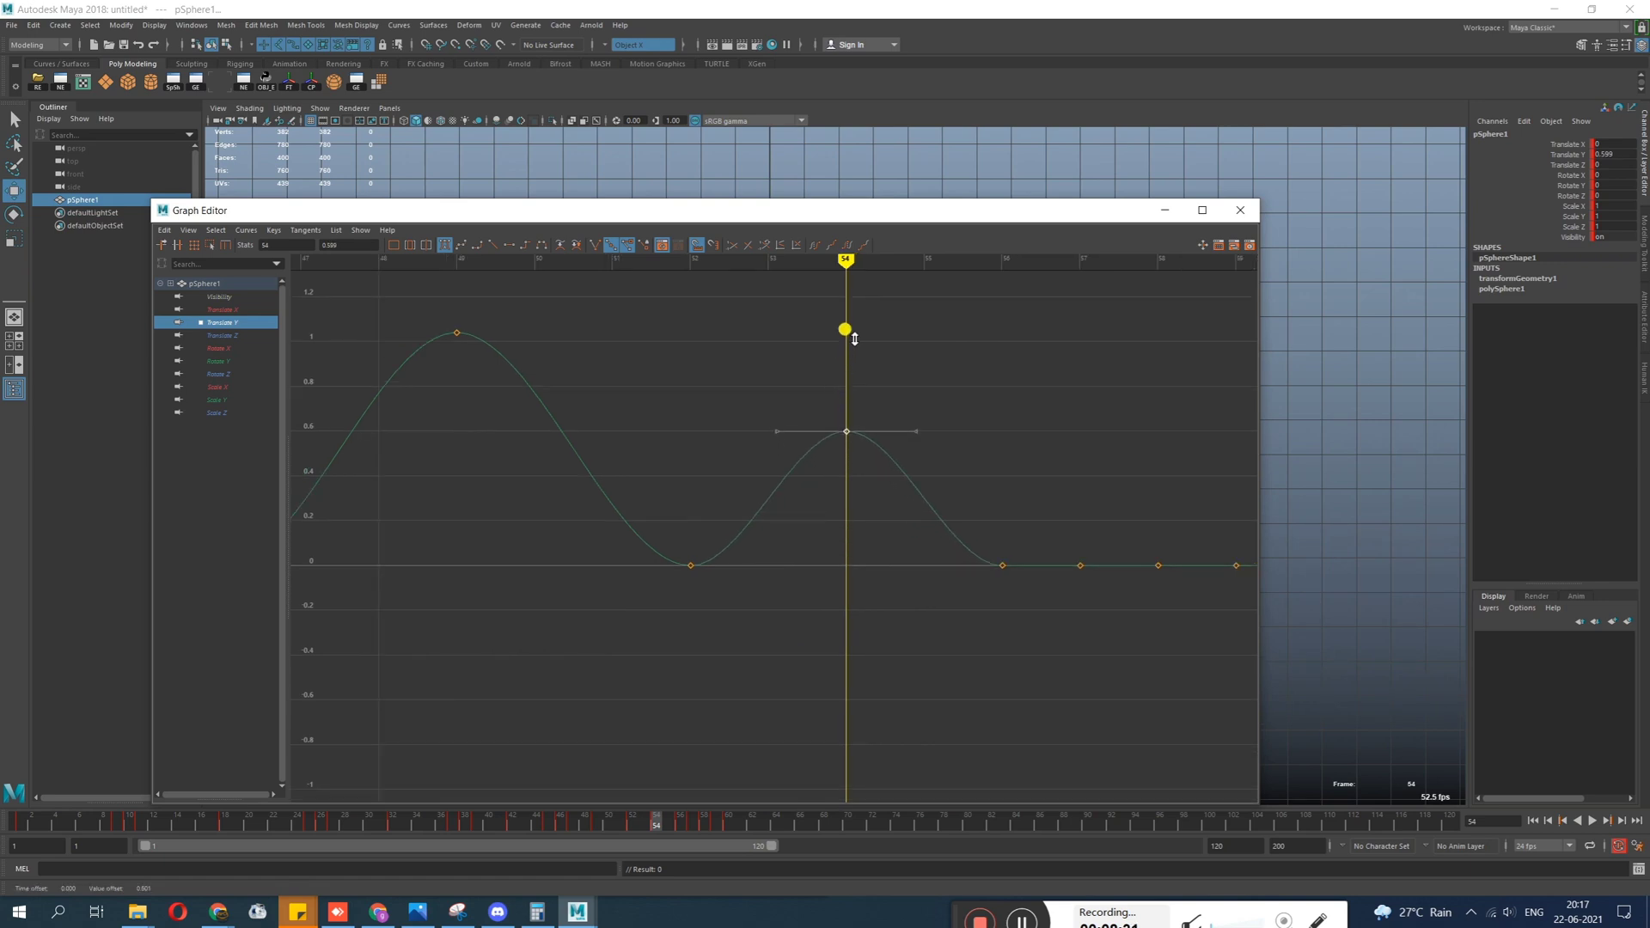
# Raise the Translate Y keys at frames 57 and 59 to about 0.3 and 0.16 to form the last two small bounces.
pyautogui.keyDown('alt'); pyautogui.moveTo(1066, 513); pyautogui.dragTo(697, 499, button='middle'); pyautogui.keyUp('alt')
pyautogui.moveTo(749, 609); pyautogui.dragTo(750, 611)
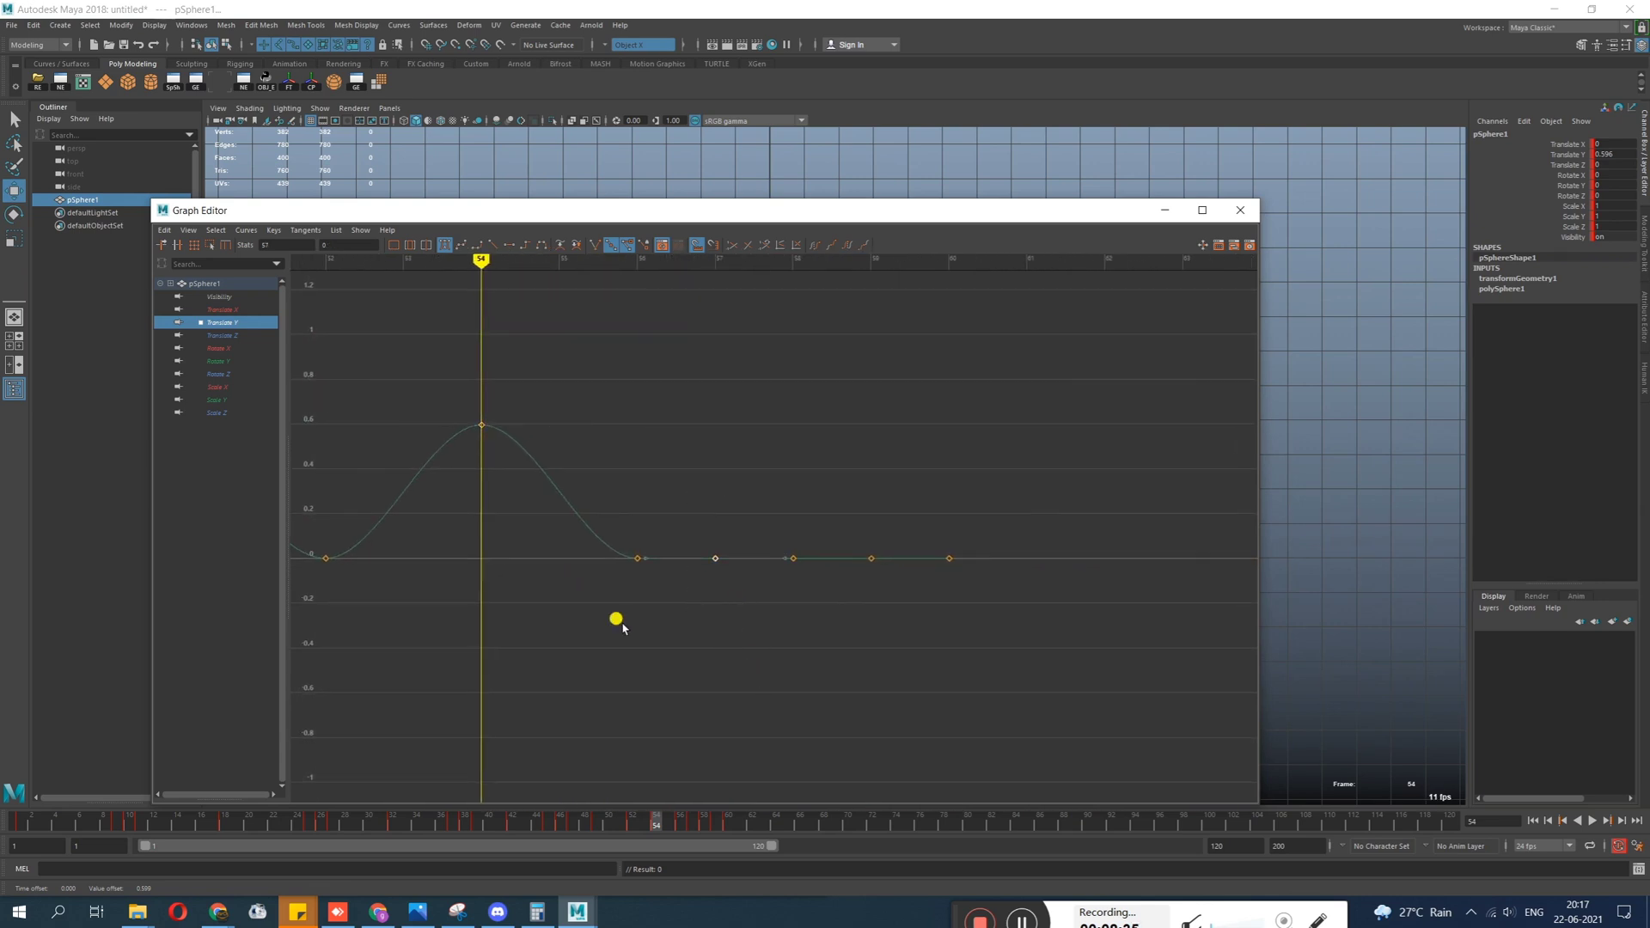
pyautogui.moveTo(704, 567); pyautogui.dragTo(705, 484, button='middle')
pyautogui.moveTo(893, 602); pyautogui.dragTo(892, 601)
pyautogui.keyDown('alt'); pyautogui.moveTo(861, 624); pyautogui.dragTo(747, 626, button='middle'); pyautogui.keyUp('alt')
pyautogui.scroll(4, 749, 630)
pyautogui.moveTo(745, 480); pyautogui.dragTo(750, 404, button='middle')
# Examine the full Translate Y curve to check how the bounce heights and spacing decay.
pyautogui.scroll(-8, 667, 441)
pyautogui.keyDown('alt'); pyautogui.moveTo(682, 470); pyautogui.dragTo(966, 493, button='middle'); pyautogui.keyUp('alt')
pyautogui.click(1028, 446)
pyautogui.scroll(4, 971, 464)
pyautogui.scroll(-11, 942, 470)
pyautogui.scroll(-1, 965, 494)
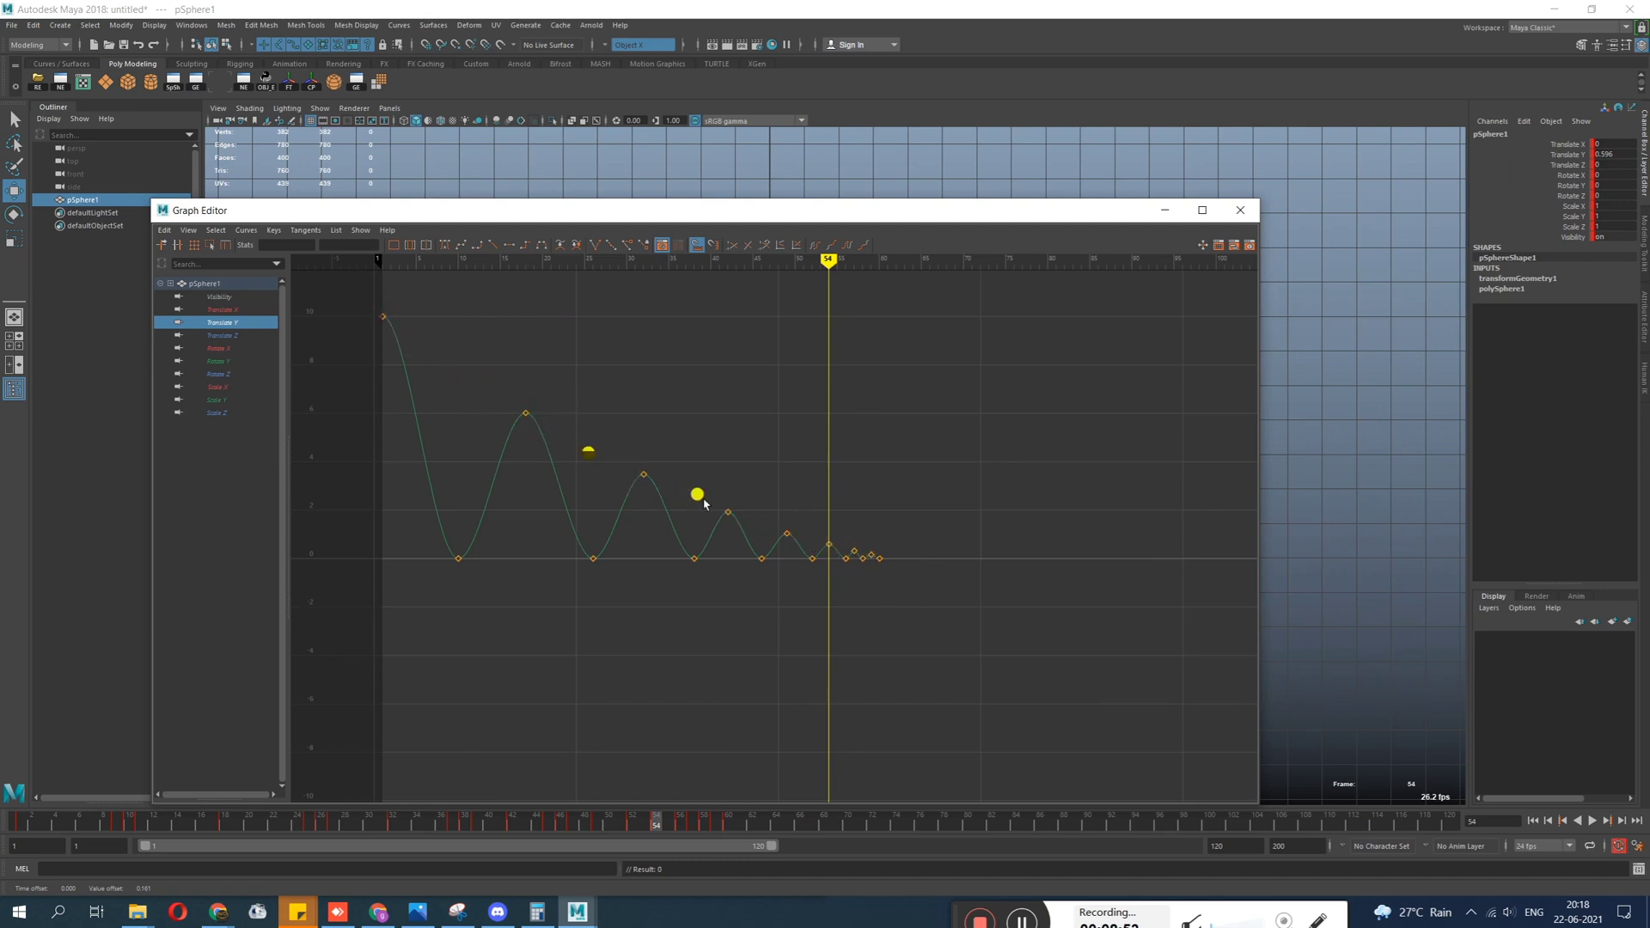
pyautogui.keyDown('alt'); pyautogui.moveTo(574, 538); pyautogui.dragTo(642, 478, button='middle'); pyautogui.keyUp('alt')
pyautogui.keyDown('alt'); pyautogui.keyDown('shift'); pyautogui.moveTo(754, 540); pyautogui.dragTo(773, 427, button='right'); pyautogui.keyUp('shift'); pyautogui.keyUp('alt')
pyautogui.keyDown('alt'); pyautogui.moveTo(773, 427); pyautogui.dragTo(792, 679, button='middle'); pyautogui.keyUp('alt')
pyautogui.keyDown('alt'); pyautogui.keyDown('shift'); pyautogui.moveTo(785, 674); pyautogui.dragTo(737, 530, button='right'); pyautogui.keyUp('shift'); pyautogui.keyUp('alt')
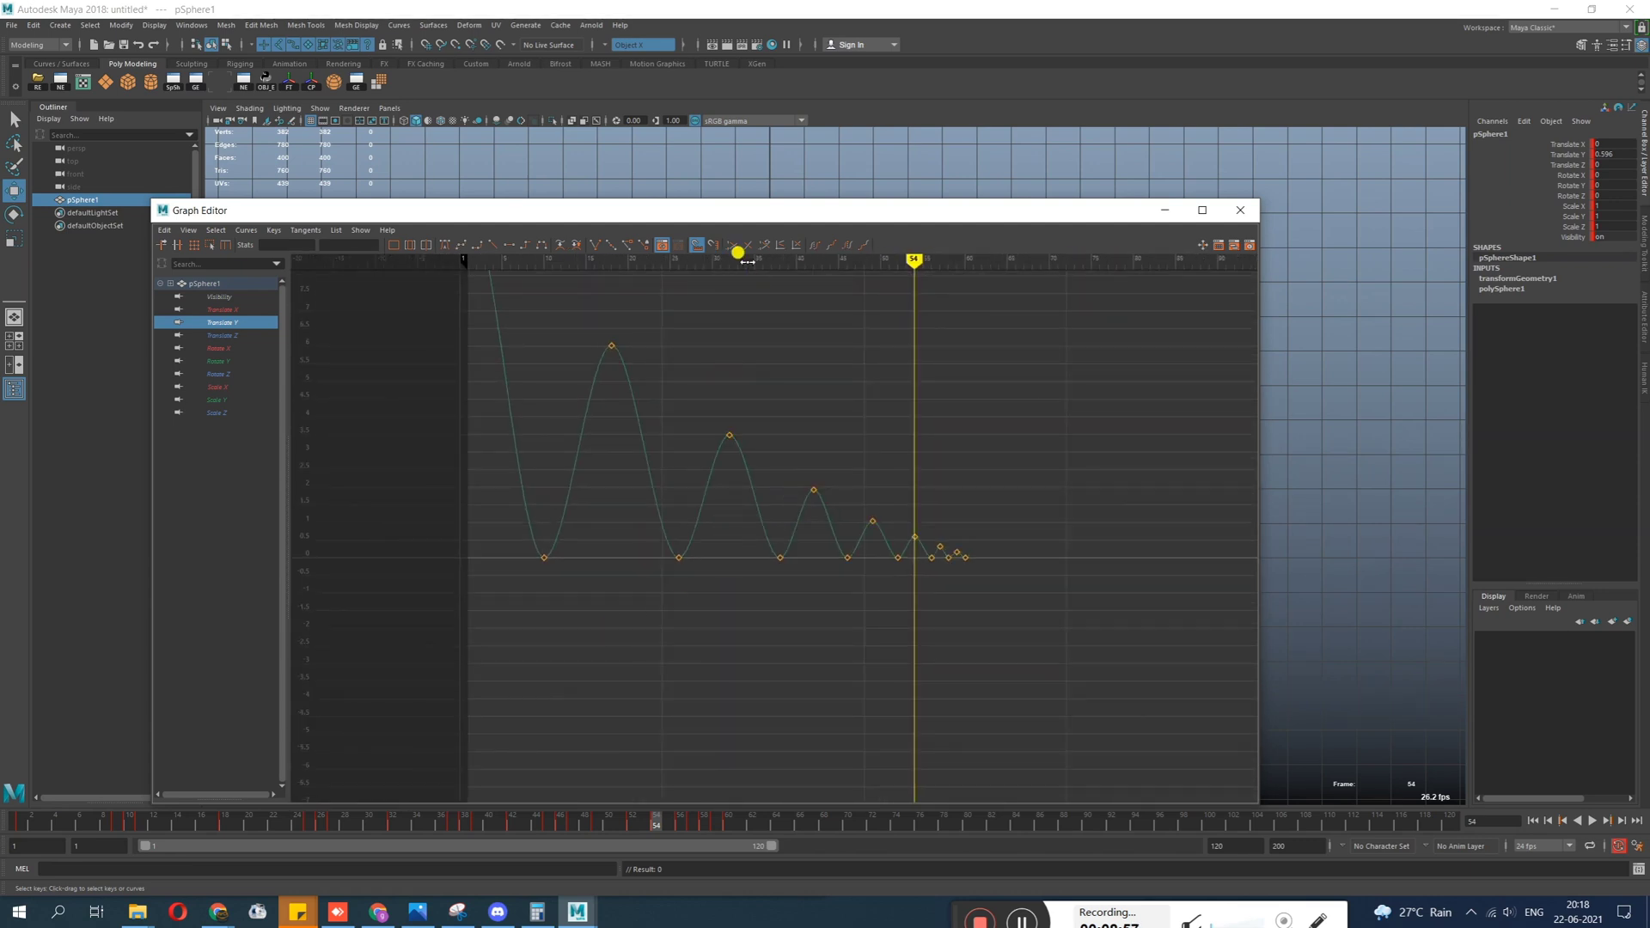
# Move the Graph Editor off the sphere, play the animation, and set the playback range's end to frame 75.
pyautogui.moveTo(692, 215); pyautogui.dragTo(77, 231)
pyautogui.moveTo(459, 233); pyautogui.dragTo(448, 142)
pyautogui.click(1592, 821)
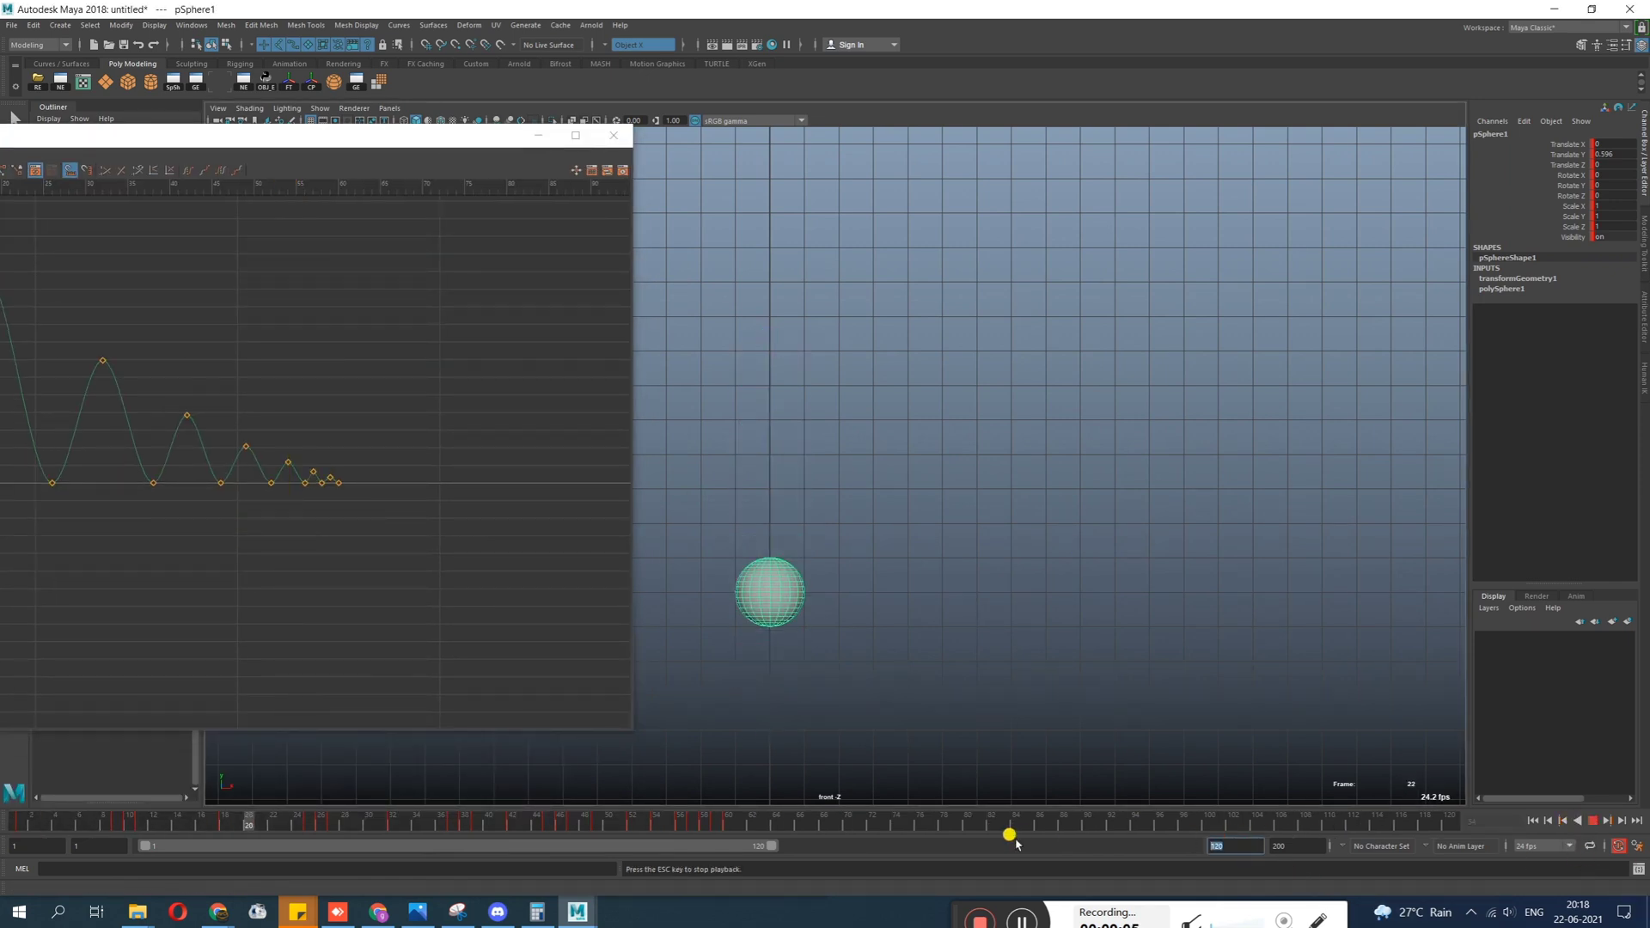
pyautogui.write('75')
pyautogui.press('Return')
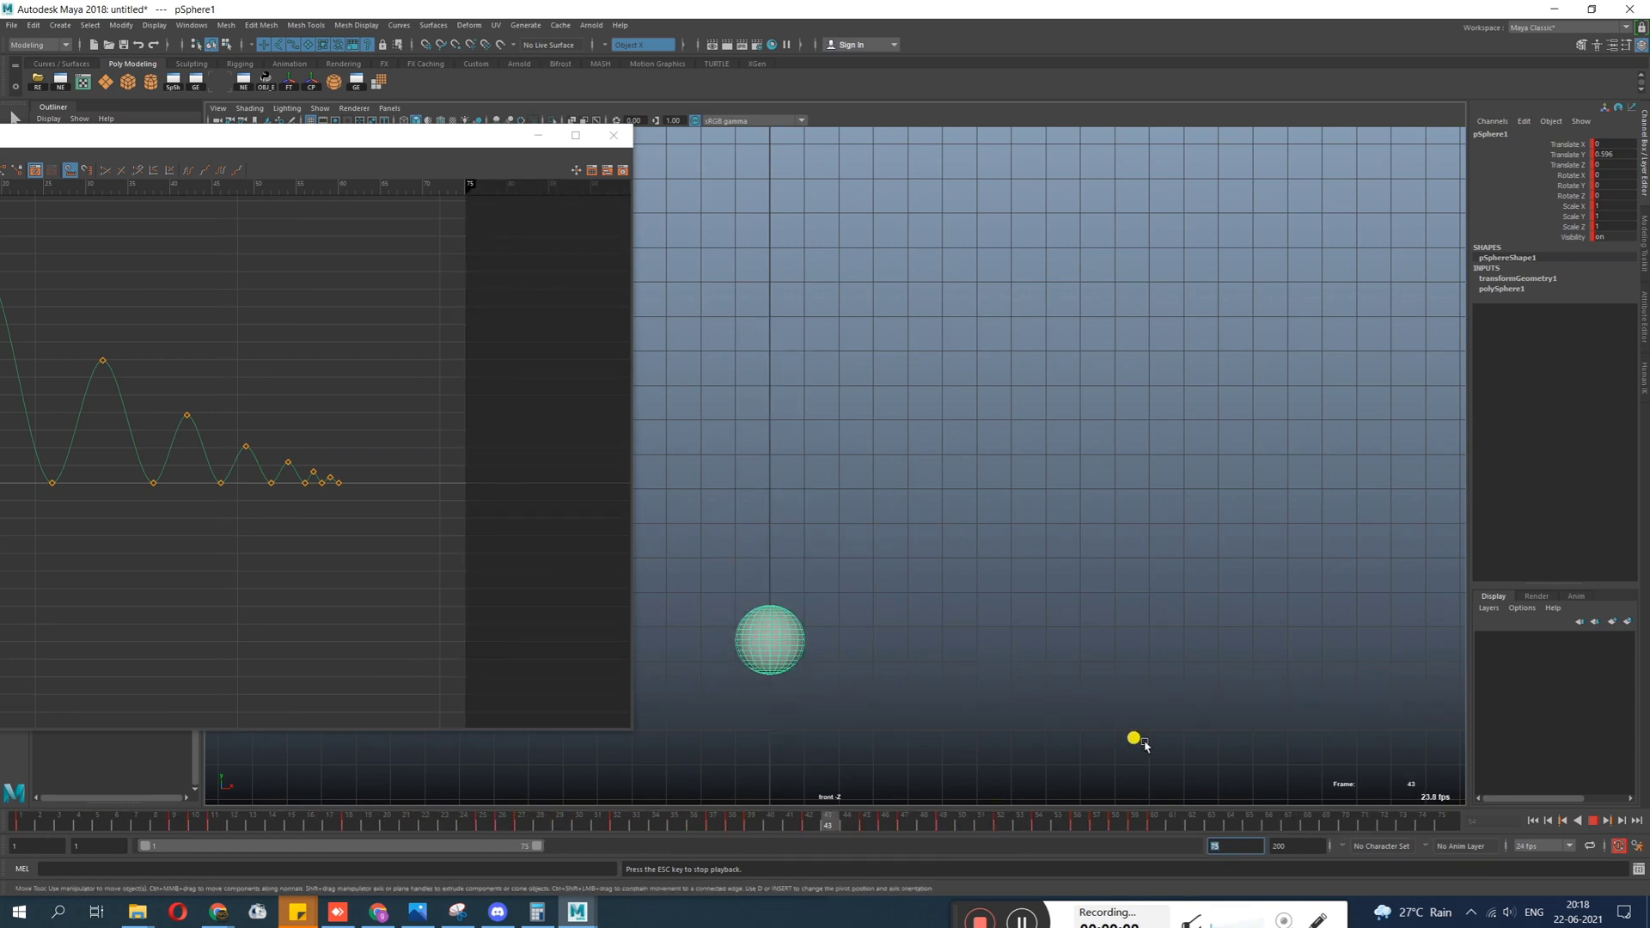
# Scrub back from frame 44 to about frame 25 and replay the animation to check the ground contacts.
pyautogui.click(844, 820)
pyautogui.moveTo(849, 821)
pyautogui.mouseDown()
pyautogui.moveTo(102, 819)
pyautogui.moveTo(550, 821)
pyautogui.moveTo(472, 820)
pyautogui.moveTo(542, 821)
pyautogui.moveTo(486, 832)
pyautogui.mouseUp()
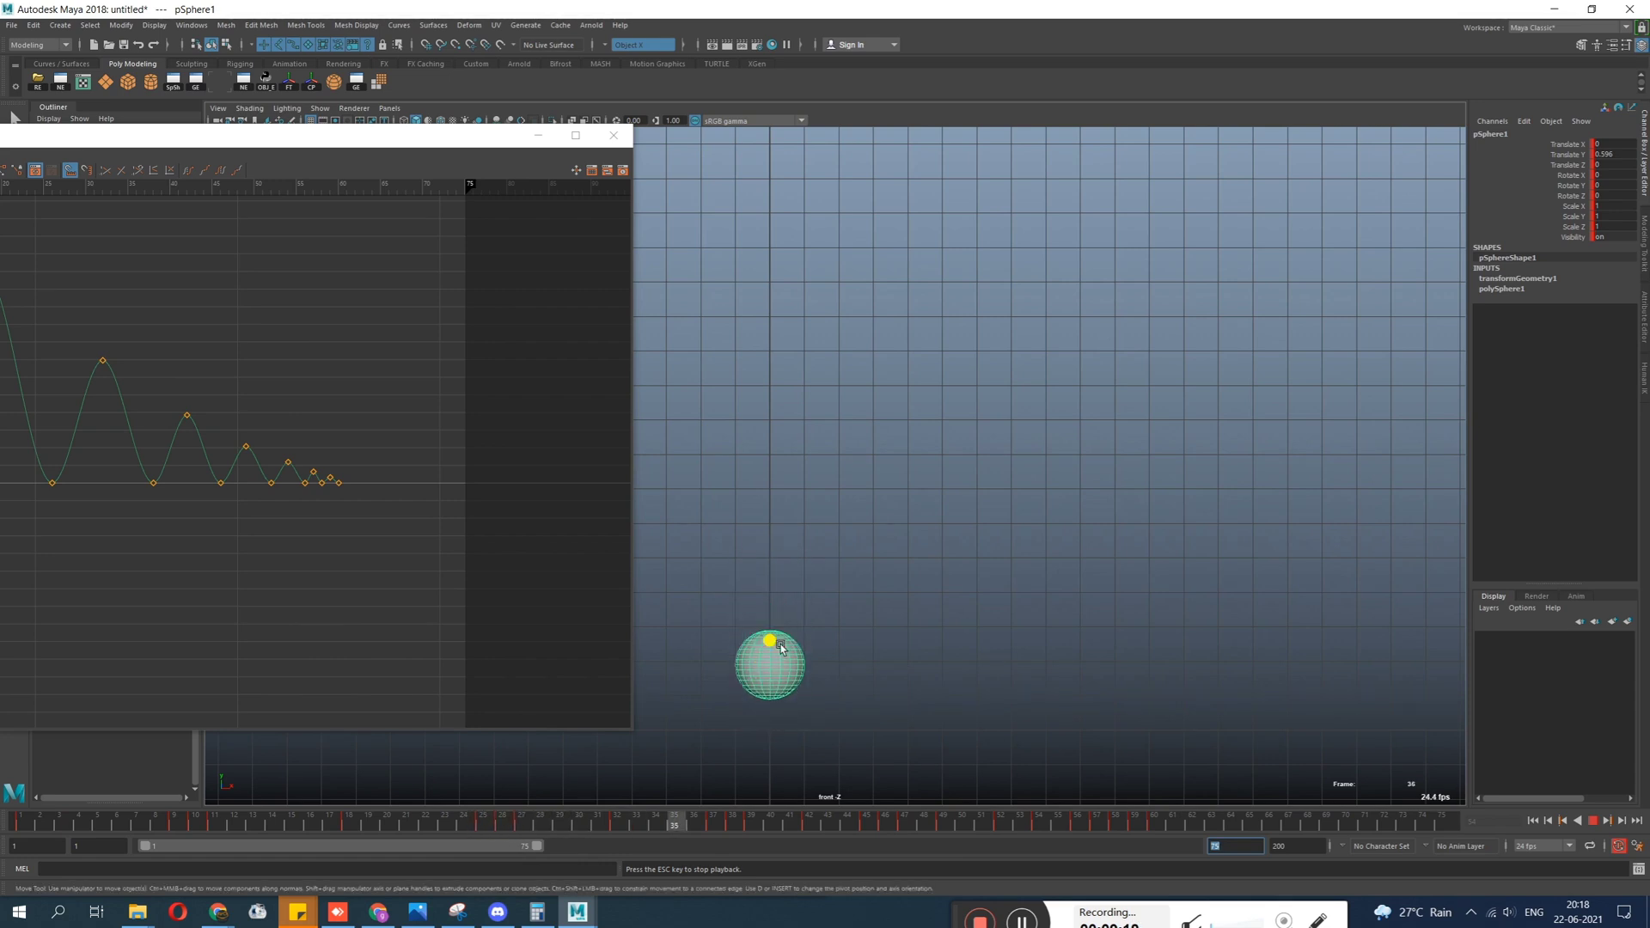
pyautogui.press('Escape')
# Try keying the sphere at a higher position at frame 25, and undo it.
pyautogui.click(477, 823)
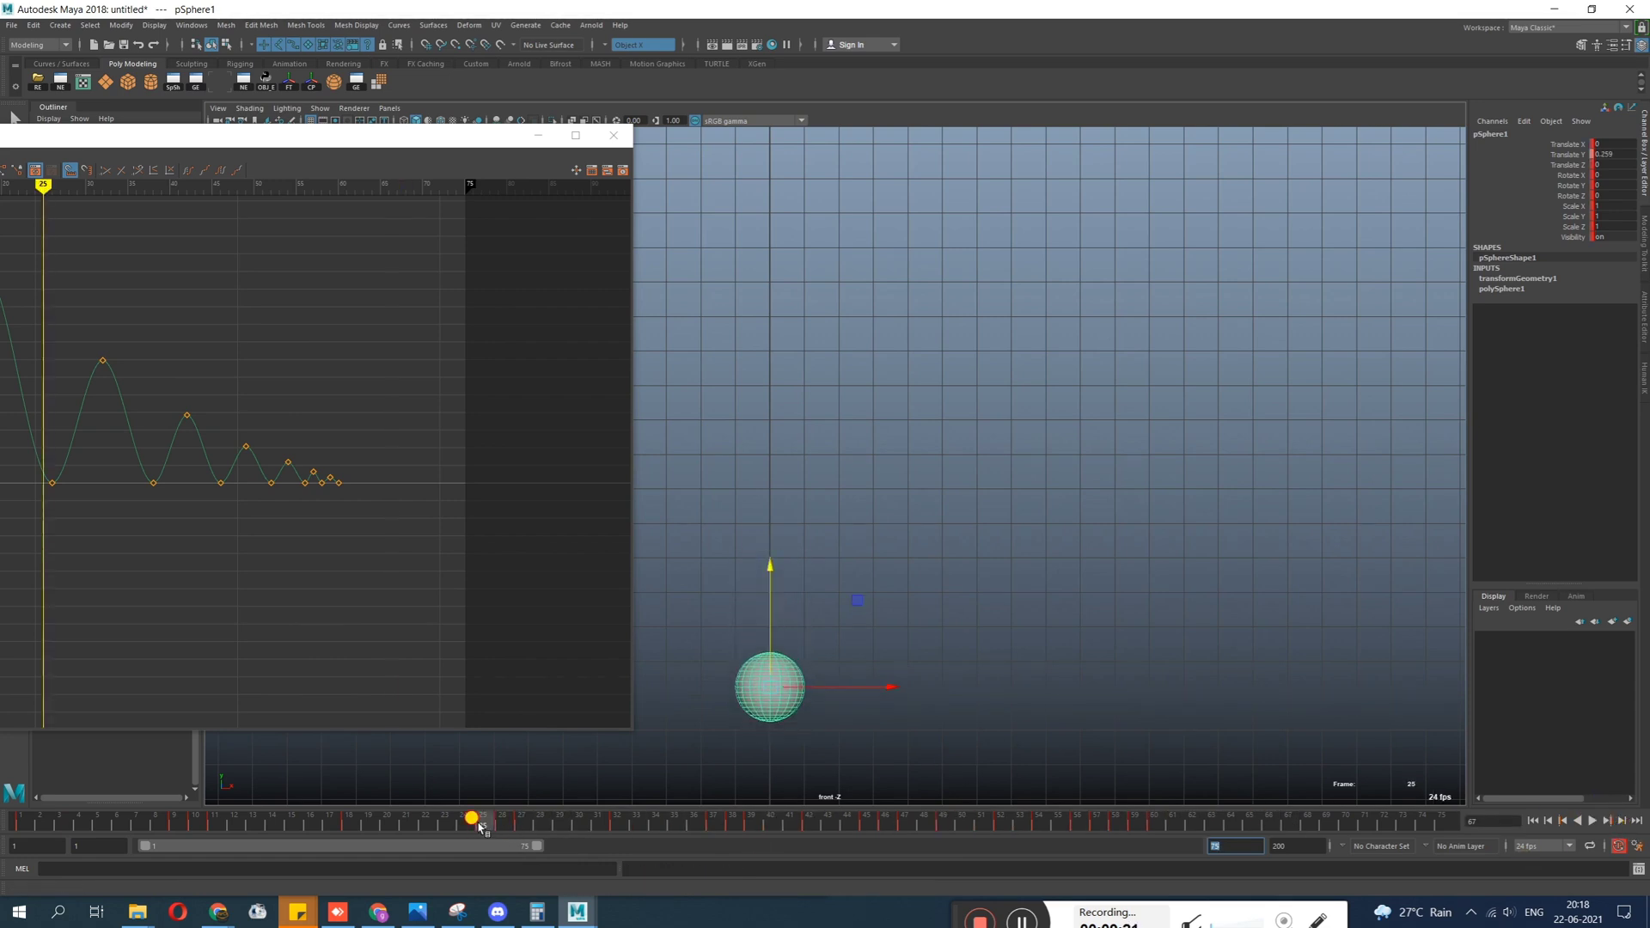
pyautogui.moveTo(768, 591); pyautogui.dragTo(770, 542)
pyautogui.press('s')
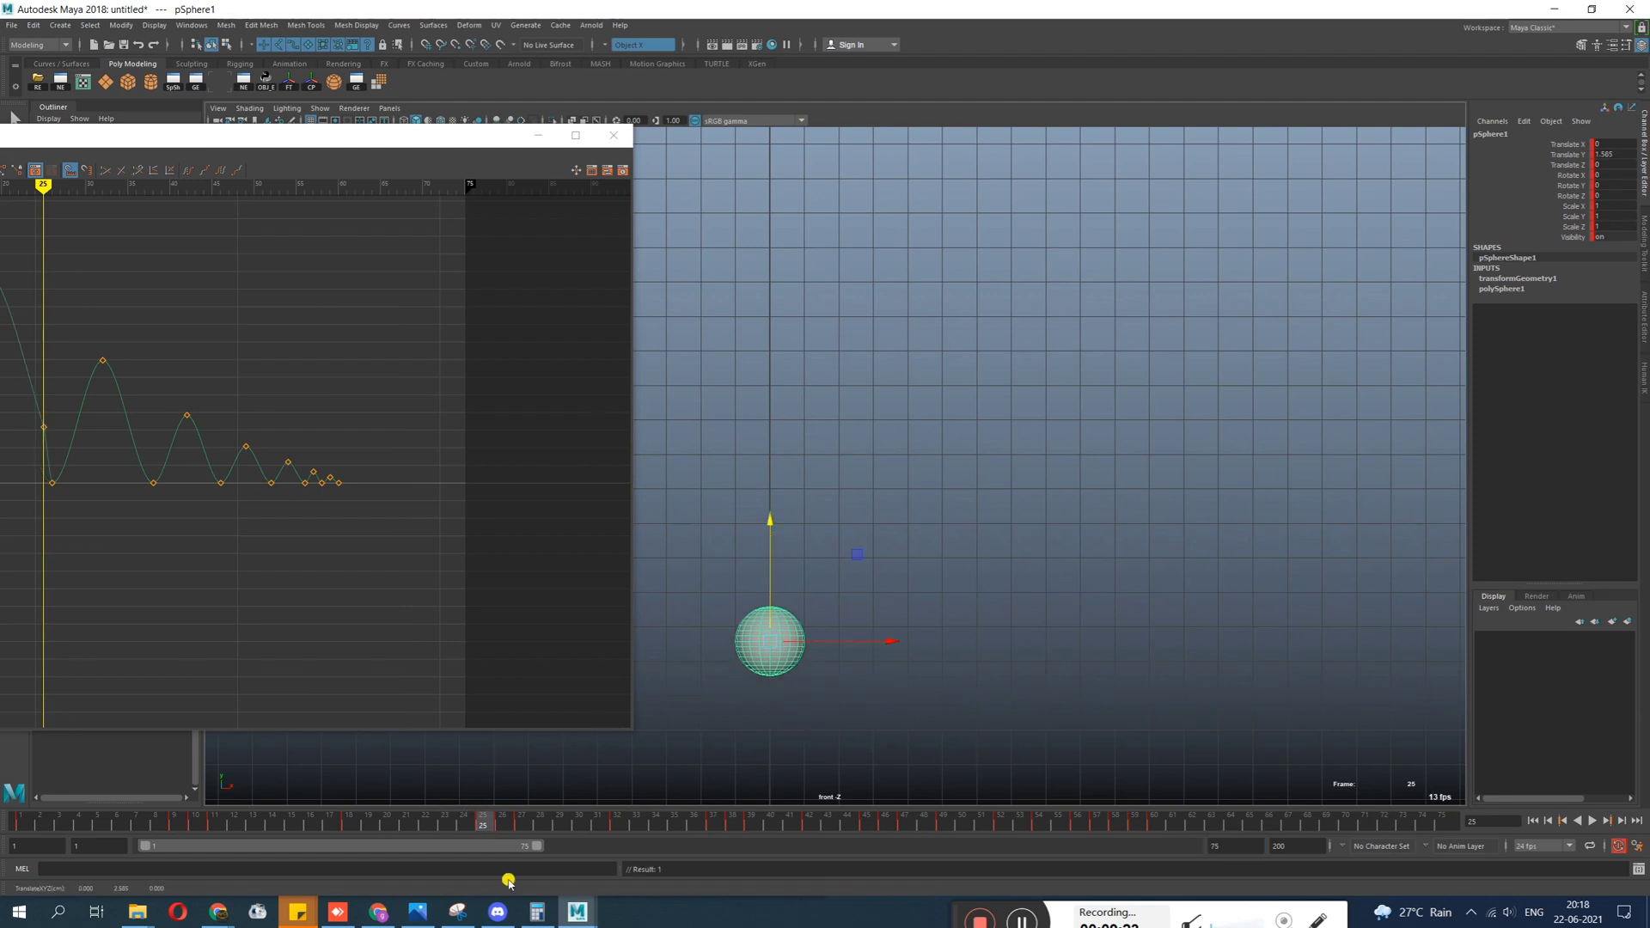
pyautogui.hotkey('ctrl', 'z')
# Select all ground-contact keys on the Translate Y curve and set their tangents to linear.
pyautogui.moveTo(324, 137); pyautogui.dragTo(733, 148)
pyautogui.keyDown('alt'); pyautogui.keyDown('shift'); pyautogui.moveTo(585, 563); pyautogui.dragTo(586, 464, button='right'); pyautogui.keyUp('shift'); pyautogui.keyUp('alt')
pyautogui.moveTo(293, 550); pyautogui.dragTo(958, 640)
pyautogui.keyDown('alt'); pyautogui.keyDown('shift'); pyautogui.moveTo(748, 601); pyautogui.dragTo(725, 548, button='right'); pyautogui.keyUp('shift'); pyautogui.keyUp('alt')
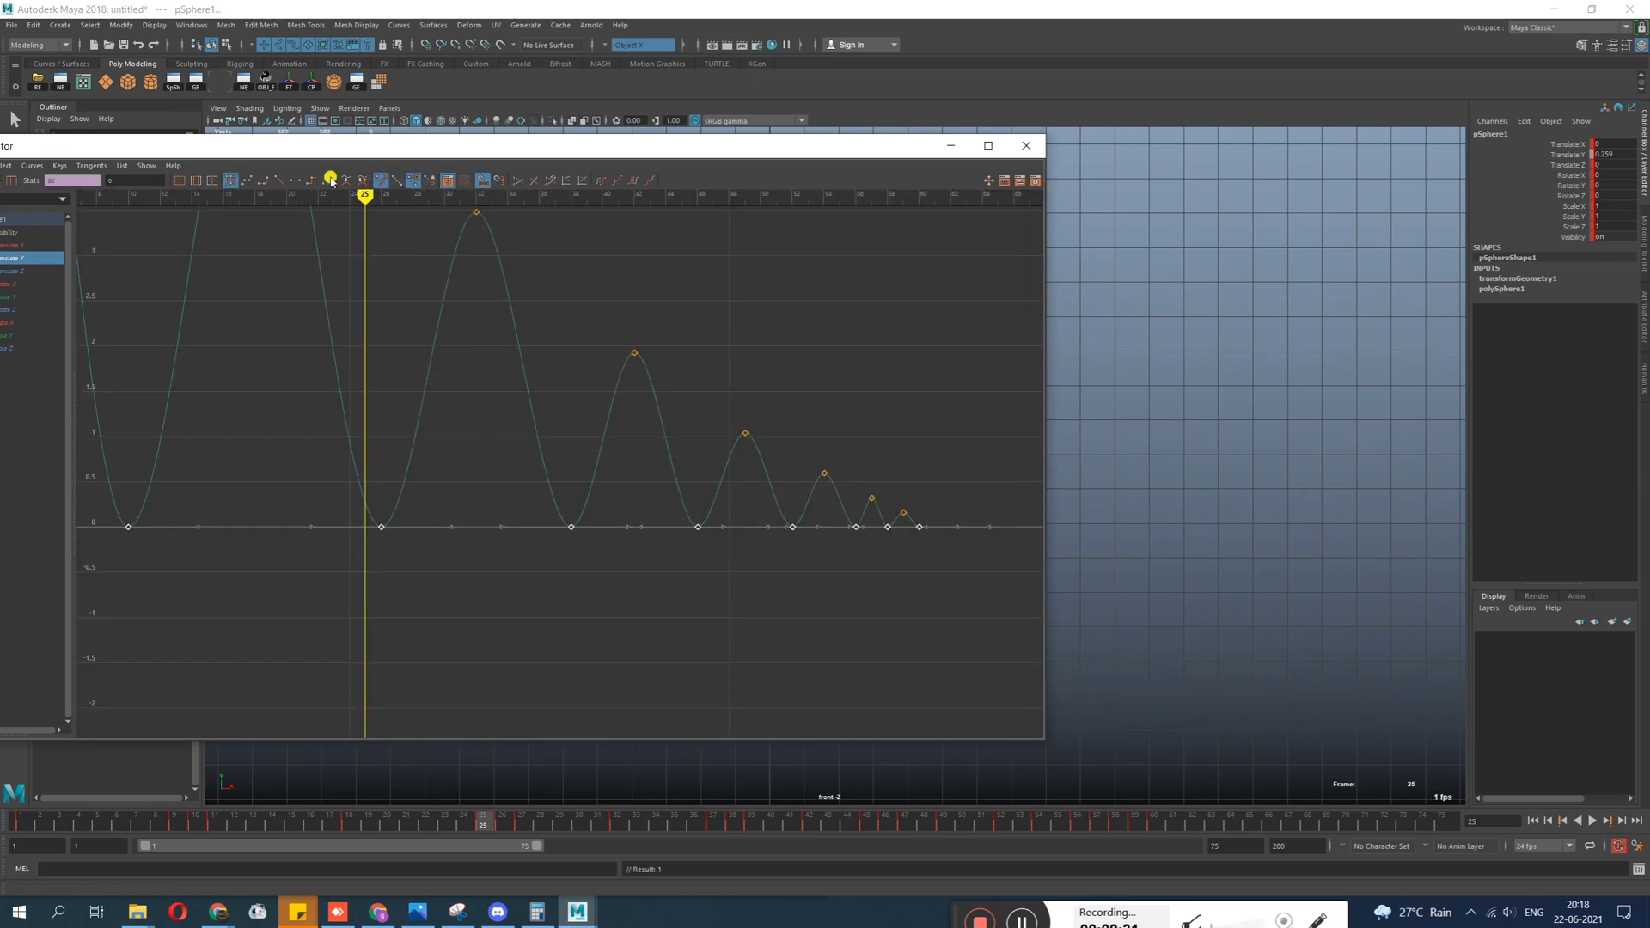
pyautogui.click(281, 181)
# Reshape the tangent handles of the Translate Y key at frame 10 for a sharp first ground impact.
pyautogui.moveTo(311, 146); pyautogui.dragTo(675, 155)
pyautogui.keyDown('alt'); pyautogui.keyDown('shift'); pyautogui.moveTo(677, 232); pyautogui.dragTo(799, 478, button='right'); pyautogui.keyUp('shift'); pyautogui.keyUp('alt')
pyautogui.moveTo(587, 501); pyautogui.dragTo(585, 502)
pyautogui.scroll(3, 619, 487)
pyautogui.scroll(-4, 623, 487)
pyautogui.keyDown('alt'); pyautogui.moveTo(622, 487); pyautogui.dragTo(695, 522, button='middle'); pyautogui.keyUp('alt')
pyautogui.scroll(1, 671, 507)
pyautogui.moveTo(687, 460); pyautogui.dragTo(701, 447, button='middle')
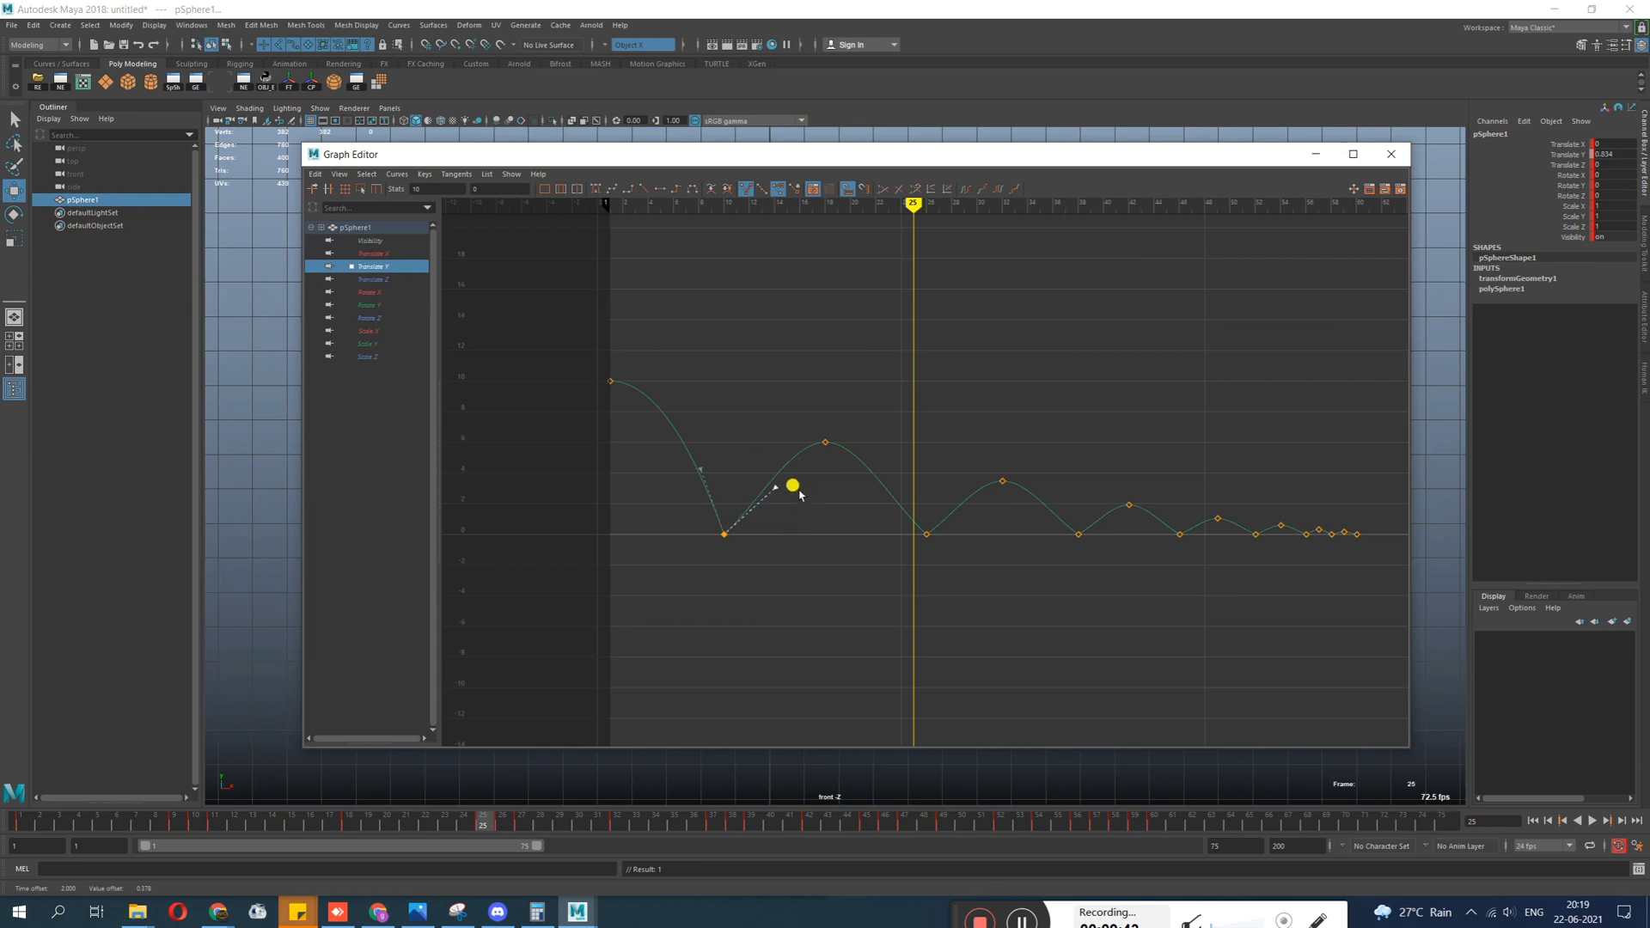
# Steepen the tangent handles at the next Translate Y ground contacts, from frame 26 onward, to round the bounce arcs.
pyautogui.moveTo(854, 561); pyautogui.dragTo(933, 524)
pyautogui.keyDown('alt'); pyautogui.moveTo(933, 524); pyautogui.dragTo(894, 521, button='middle'); pyautogui.keyUp('alt')
pyautogui.scroll(4, 894, 527)
pyautogui.moveTo(766, 563); pyautogui.dragTo(830, 472, button='middle')
pyautogui.click(910, 580)
pyautogui.keyDown('alt'); pyautogui.moveTo(1118, 559); pyautogui.dragTo(890, 537, button='middle'); pyautogui.keyUp('alt')
pyautogui.click(970, 550)
pyautogui.moveTo(958, 574); pyautogui.dragTo(932, 564, button='middle')
pyautogui.keyDown('alt'); pyautogui.moveTo(1032, 563); pyautogui.dragTo(856, 565, button='middle'); pyautogui.keyUp('alt')
pyautogui.click(920, 583)
pyautogui.moveTo(881, 543); pyautogui.dragTo(921, 530, button='middle')
# Steepen the tangent handles at the remaining small ground contacts, ending with the Translate Y key at frame 60.
pyautogui.keyDown('alt'); pyautogui.moveTo(991, 593); pyautogui.dragTo(901, 571, button='middle'); pyautogui.keyUp('alt')
pyautogui.click(972, 560)
pyautogui.moveTo(942, 551); pyautogui.dragTo(917, 524, button='middle')
pyautogui.keyDown('alt'); pyautogui.moveTo(1054, 585); pyautogui.dragTo(989, 455, button='right'); pyautogui.keyUp('alt')
pyautogui.click(763, 582)
pyautogui.moveTo(766, 501); pyautogui.dragTo(813, 490, button='middle')
pyautogui.click(890, 582)
pyautogui.click(967, 533)
pyautogui.moveTo(971, 531); pyautogui.dragTo(1018, 537, button='middle')
pyautogui.keyDown('alt'); pyautogui.moveTo(1017, 538); pyautogui.dragTo(956, 614, button='right'); pyautogui.keyUp('alt')
pyautogui.keyDown('alt'); pyautogui.moveTo(953, 544); pyautogui.dragTo(1046, 589, button='middle'); pyautogui.keyUp('alt')
# Move the Graph Editor off the sphere and play the animation to review the reshaped bounces.
pyautogui.moveTo(1207, 170); pyautogui.dragTo(325, 154)
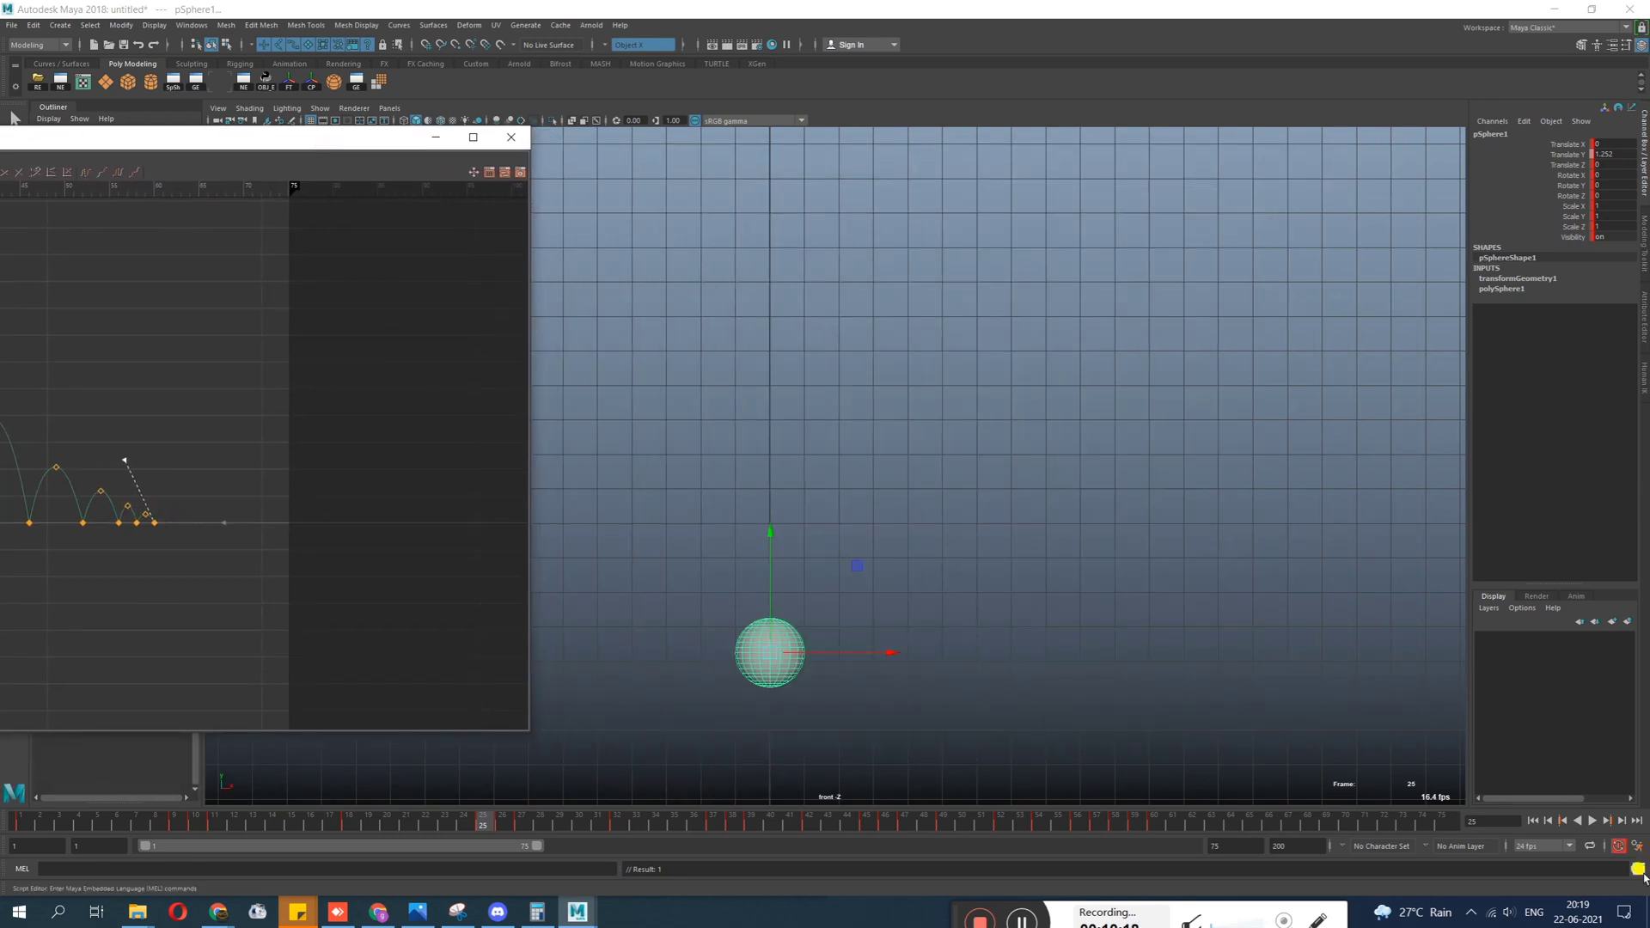
pyautogui.click(1594, 821)
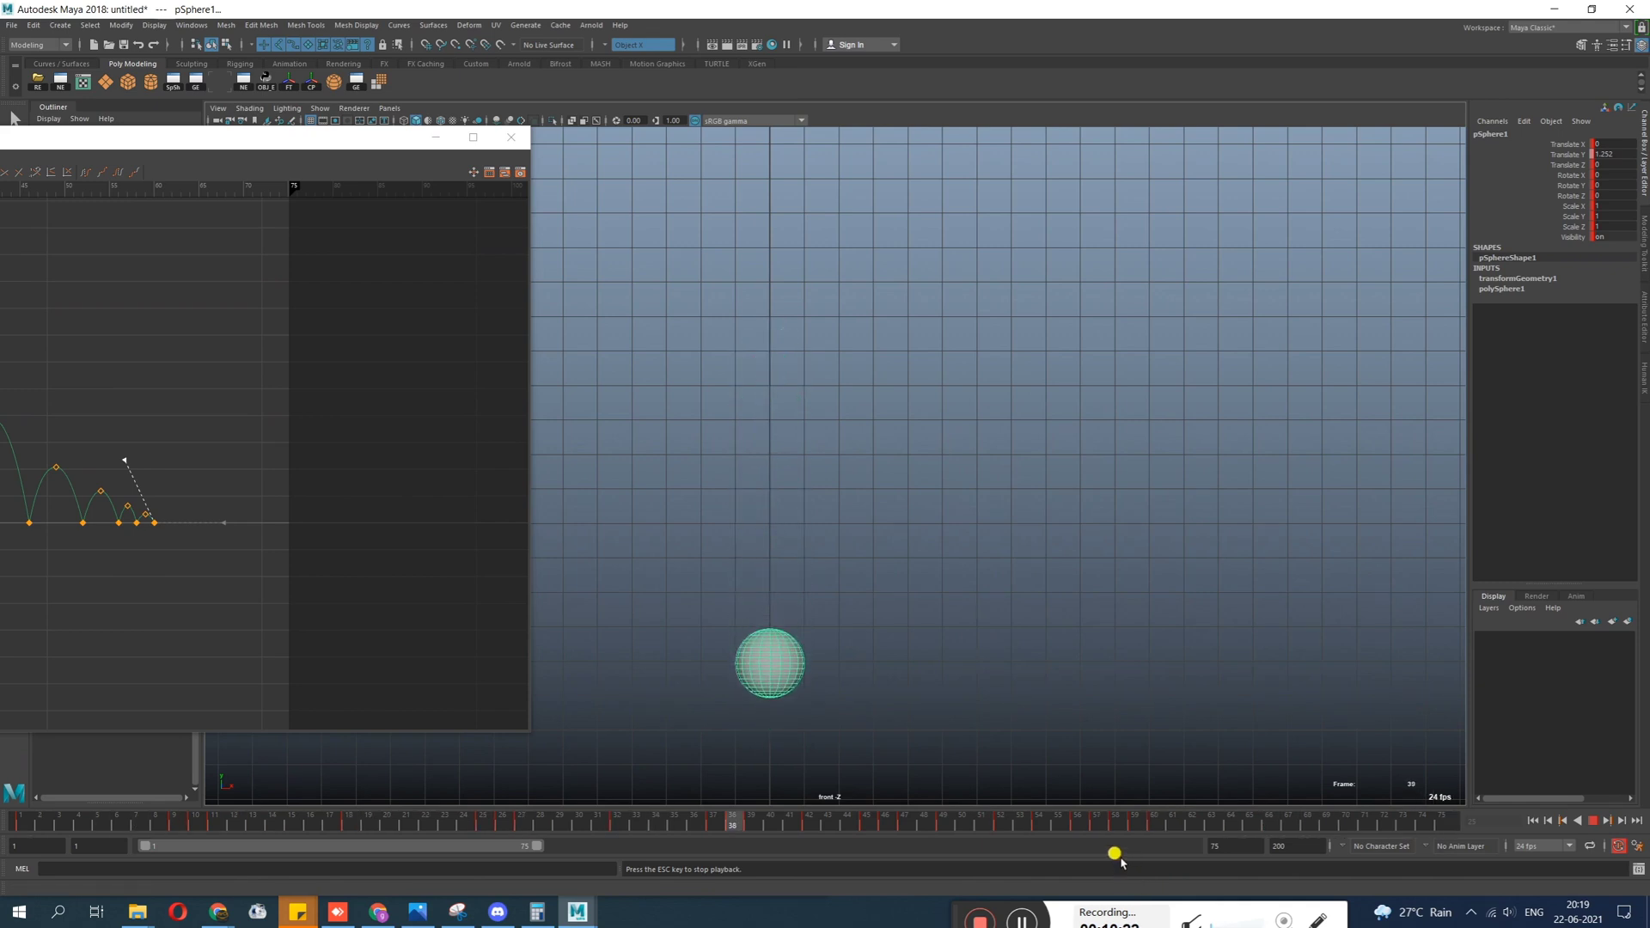
pyautogui.click(1592, 820)
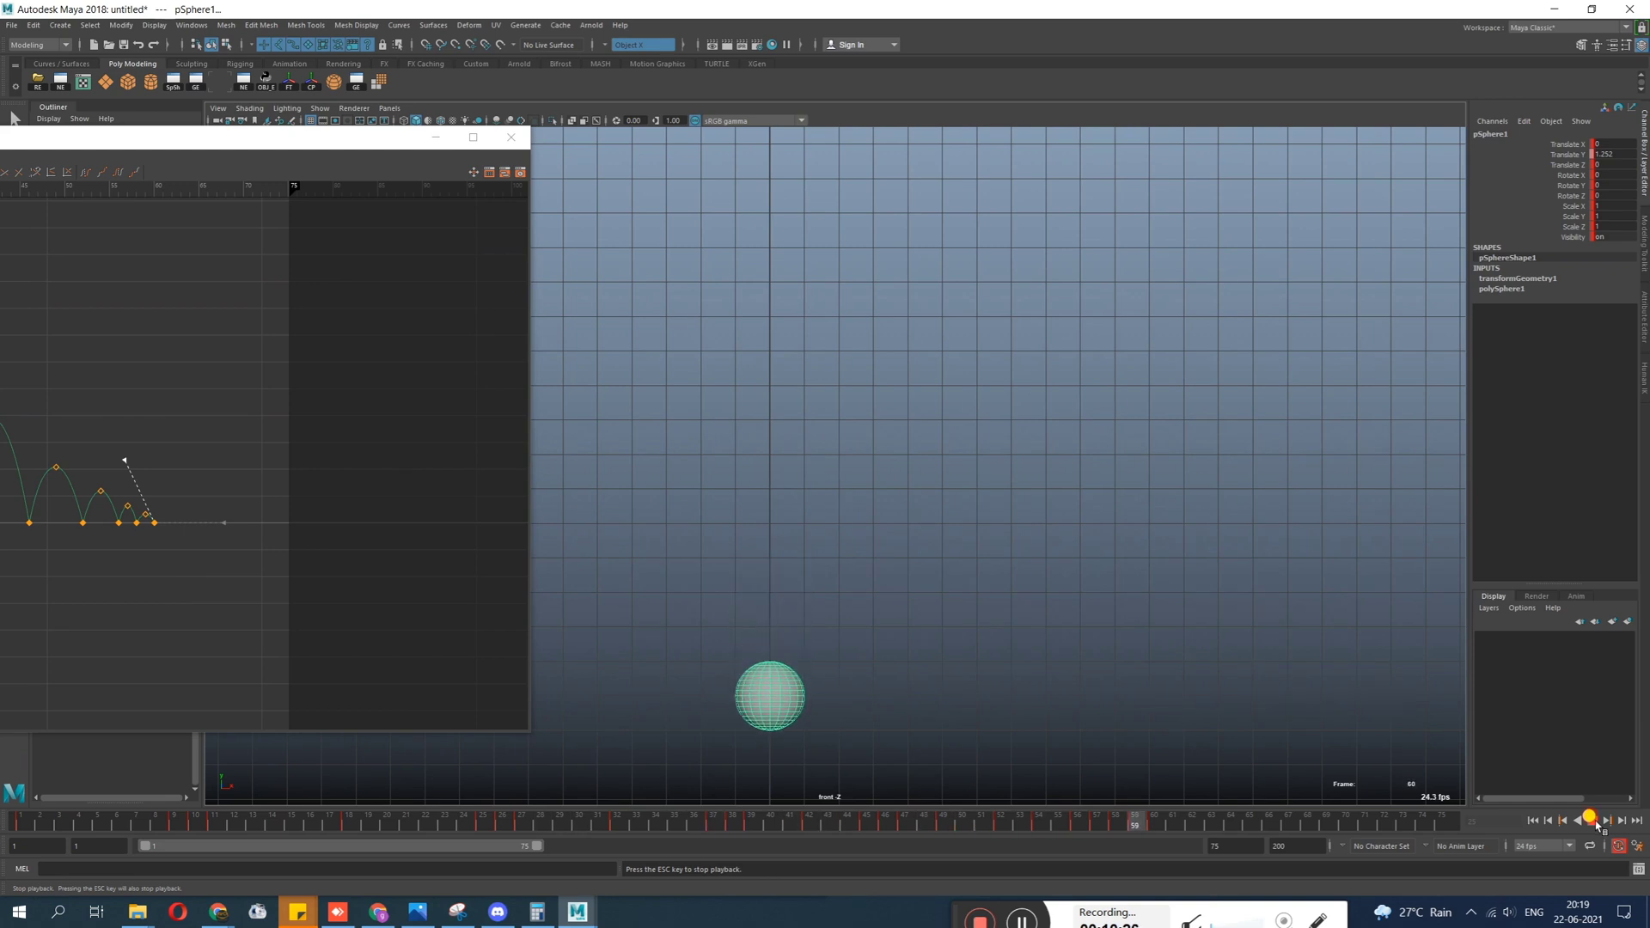
# Bring the Graph Editor back into view and isolate the Scale Y curve.
pyautogui.click(148, 108)
pyautogui.moveTo(158, 144); pyautogui.dragTo(1008, 147)
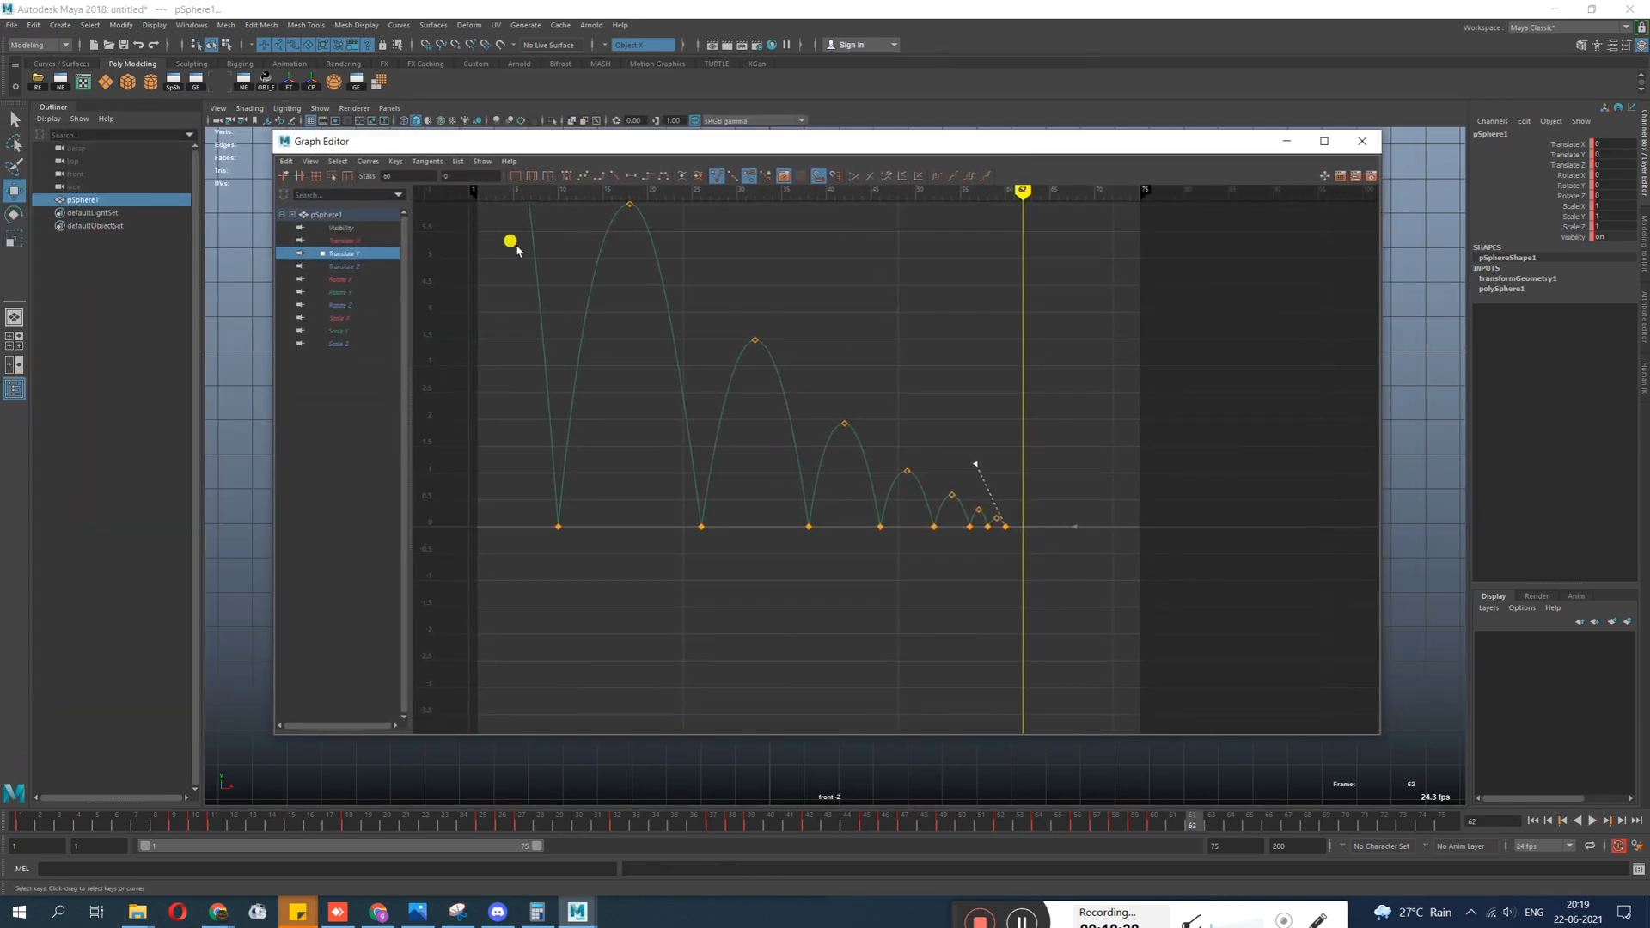
pyautogui.click(354, 330)
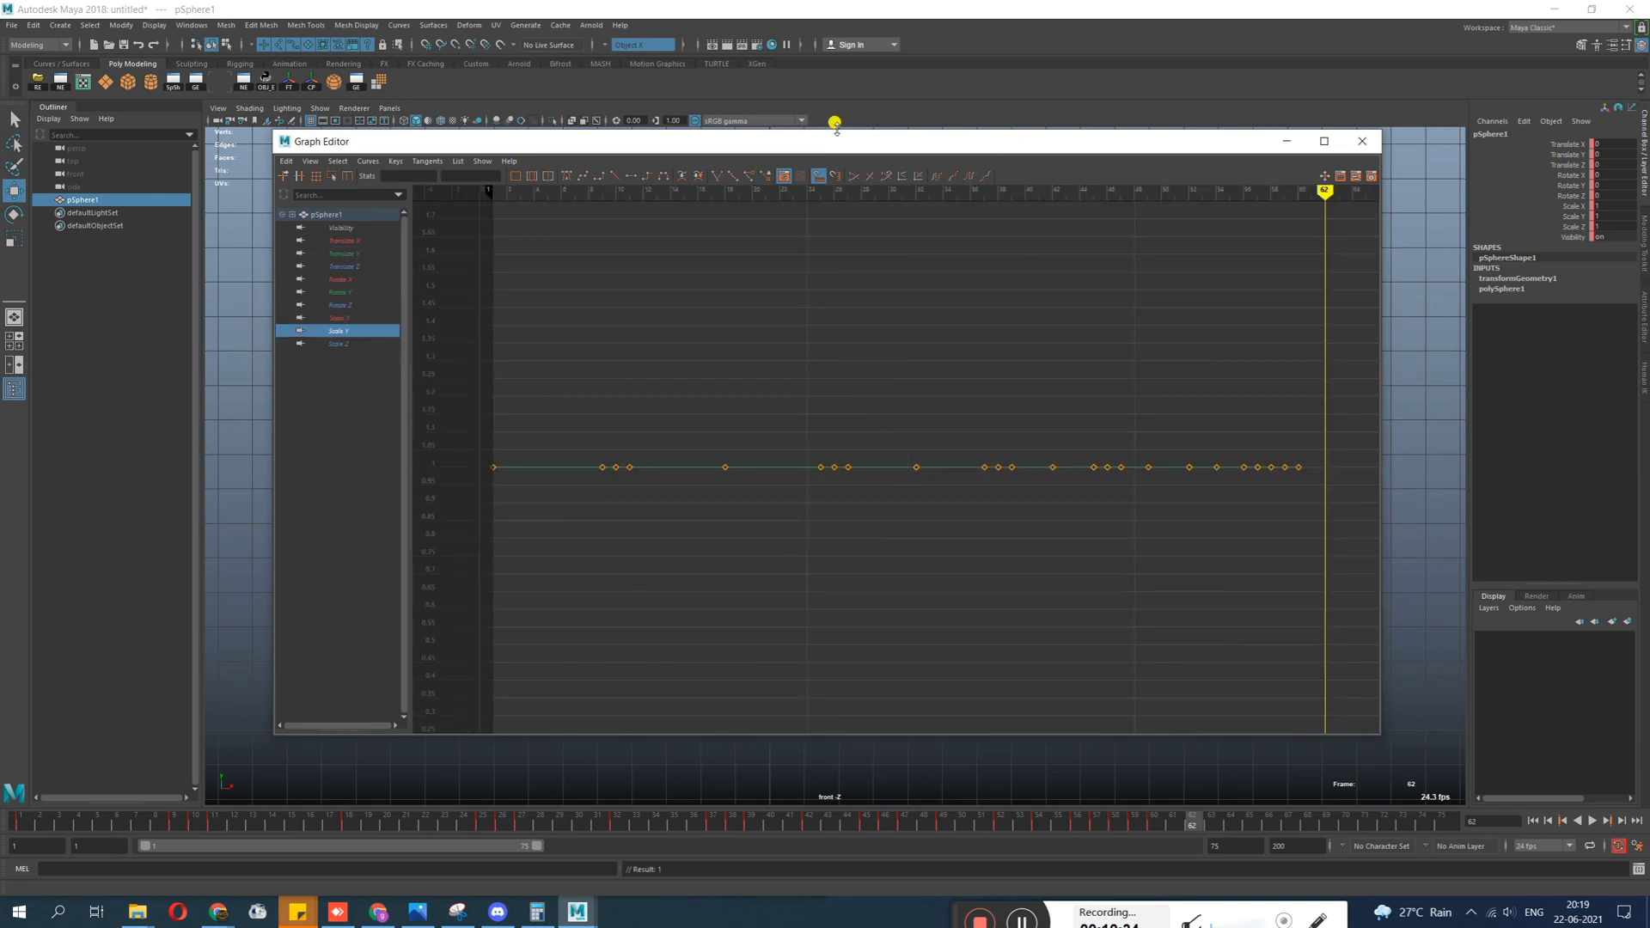
# Try stretching the sphere vertically and squashing it to a Scale Y of 0.589 at frame 62, undoing both.
pyautogui.moveTo(935, 153); pyautogui.dragTo(53, 561)
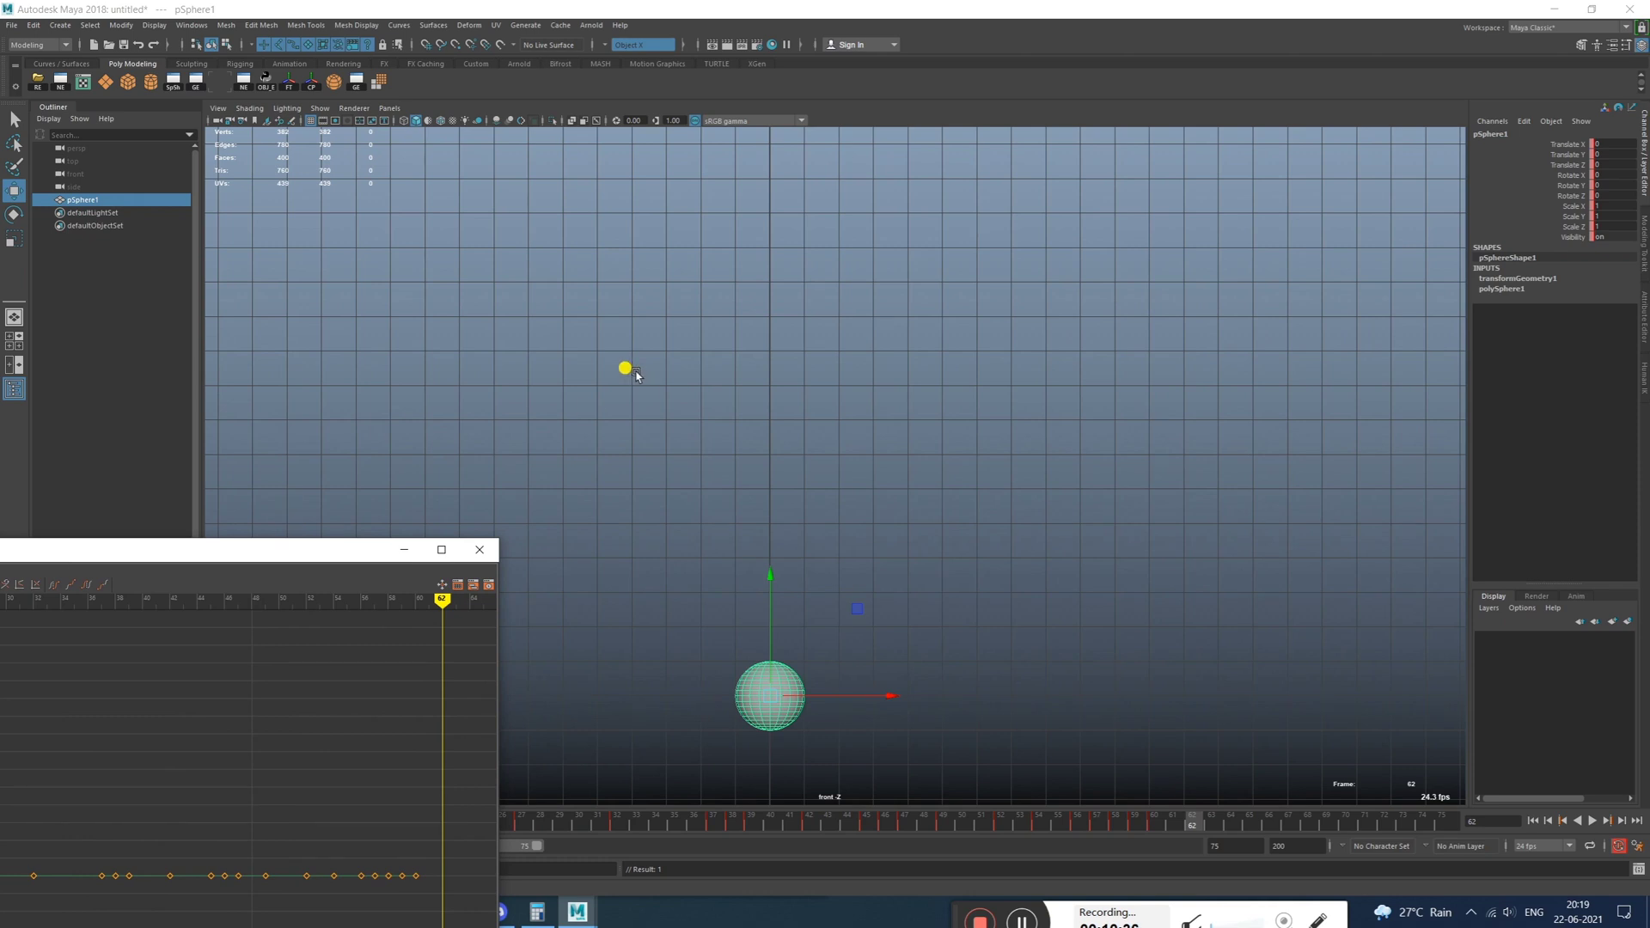
pyautogui.press('r')
pyautogui.moveTo(700, 571); pyautogui.dragTo(796, 482)
pyautogui.click(799, 717)
pyautogui.hotkey('ctrl', 'z')
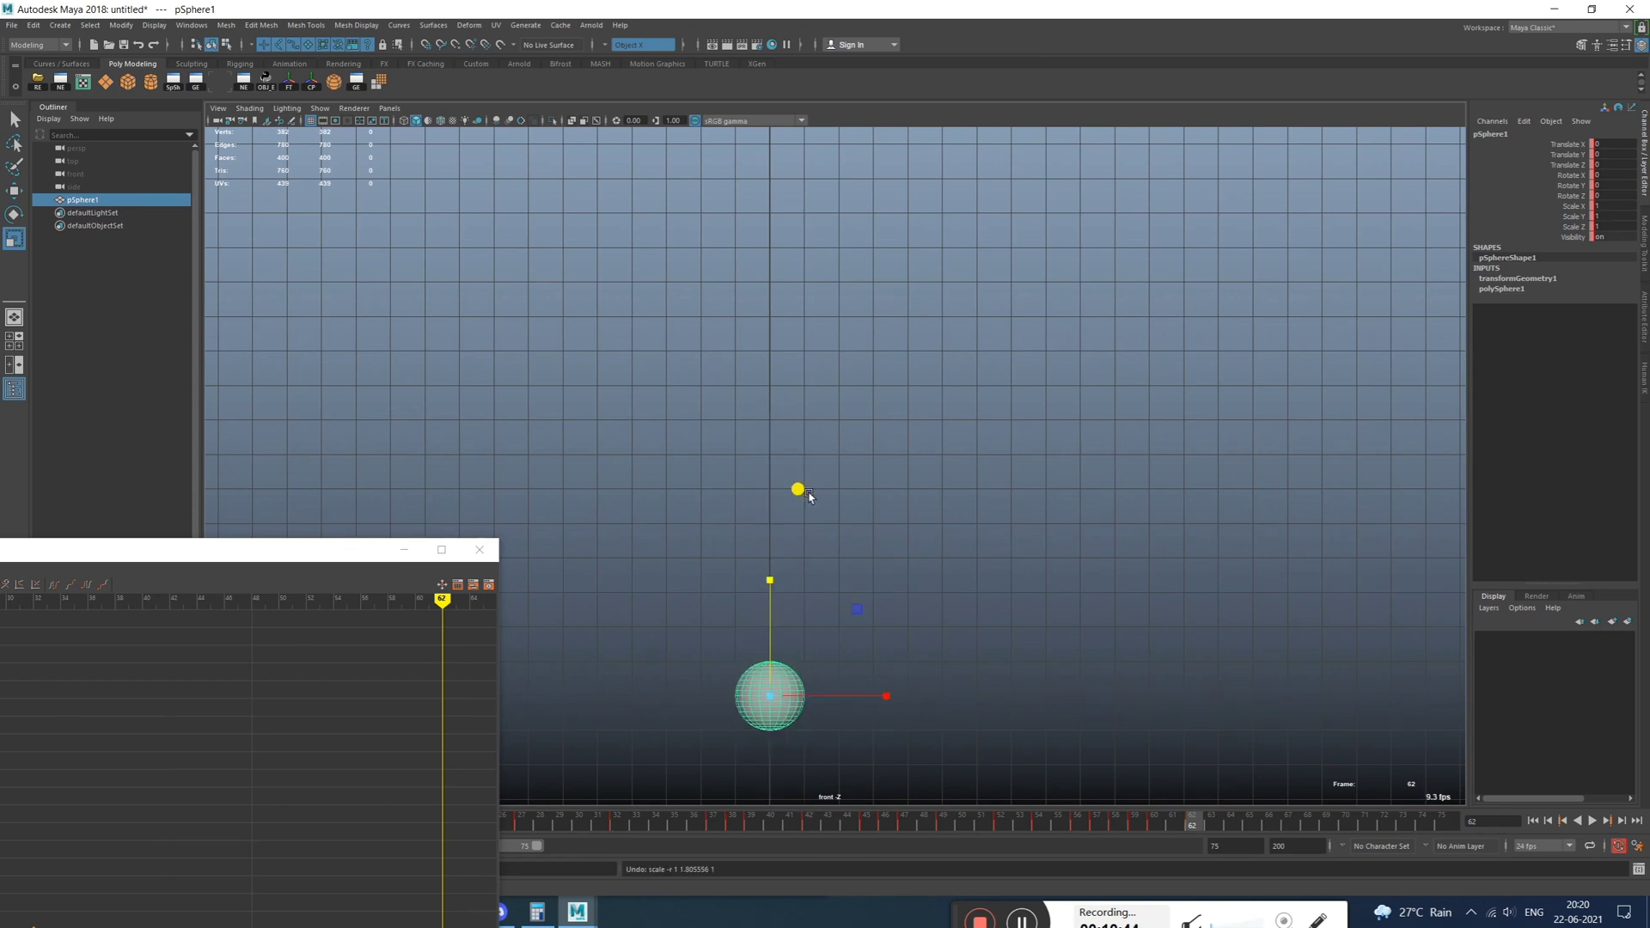
pyautogui.moveTo(770, 581); pyautogui.dragTo(770, 634)
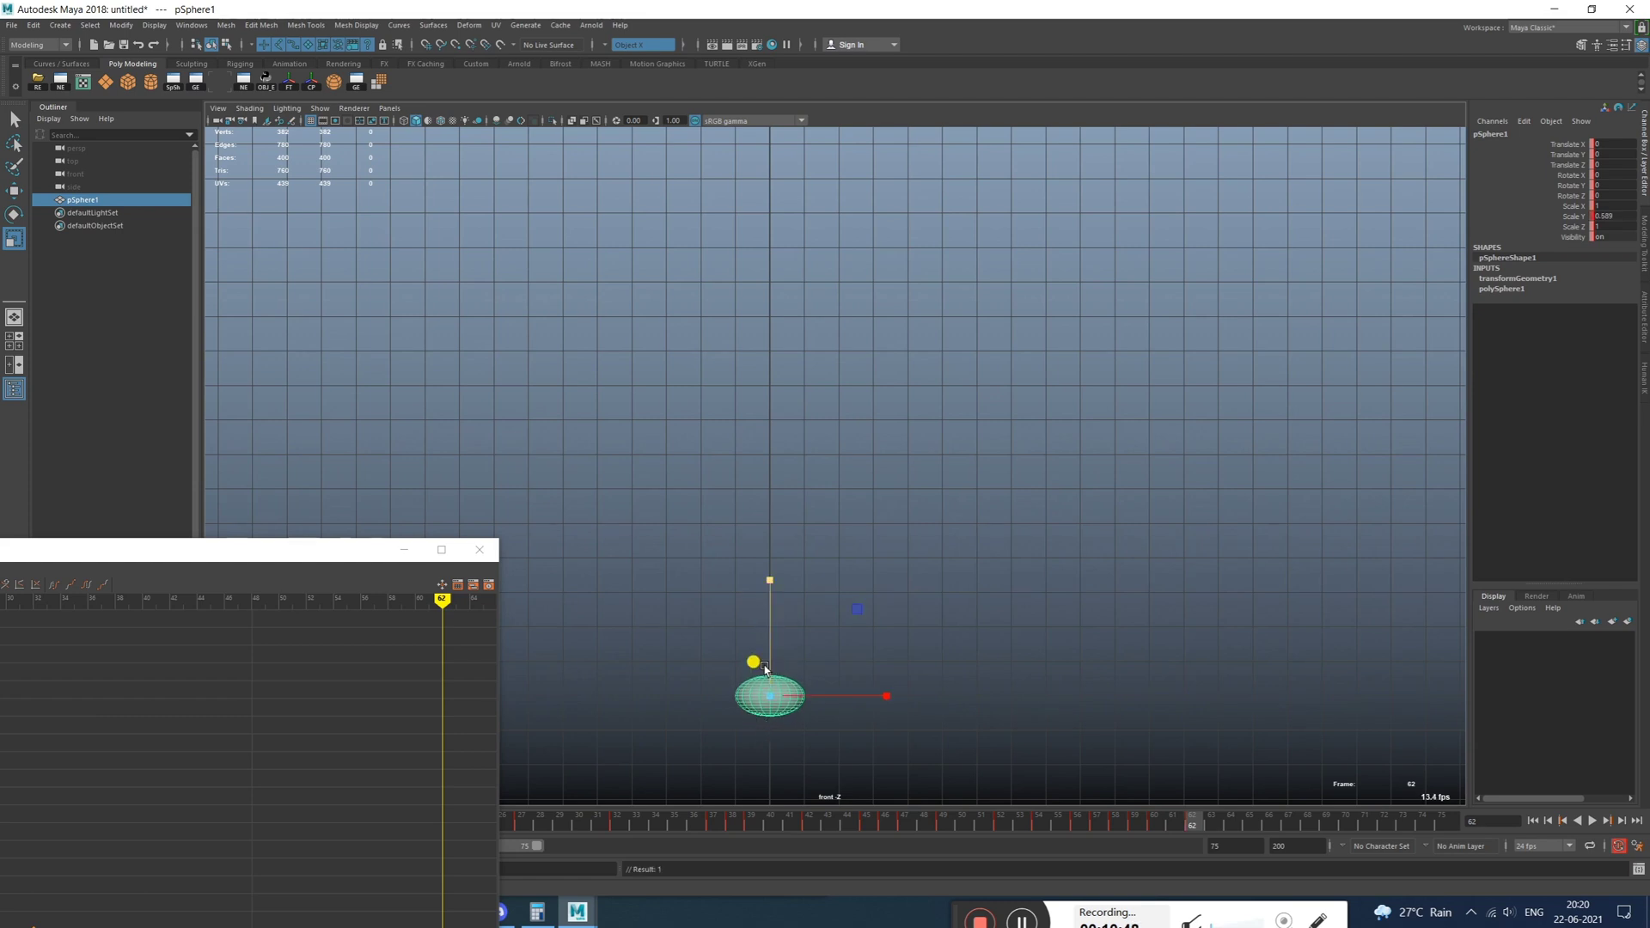
pyautogui.moveTo(276, 553); pyautogui.dragTo(367, 167)
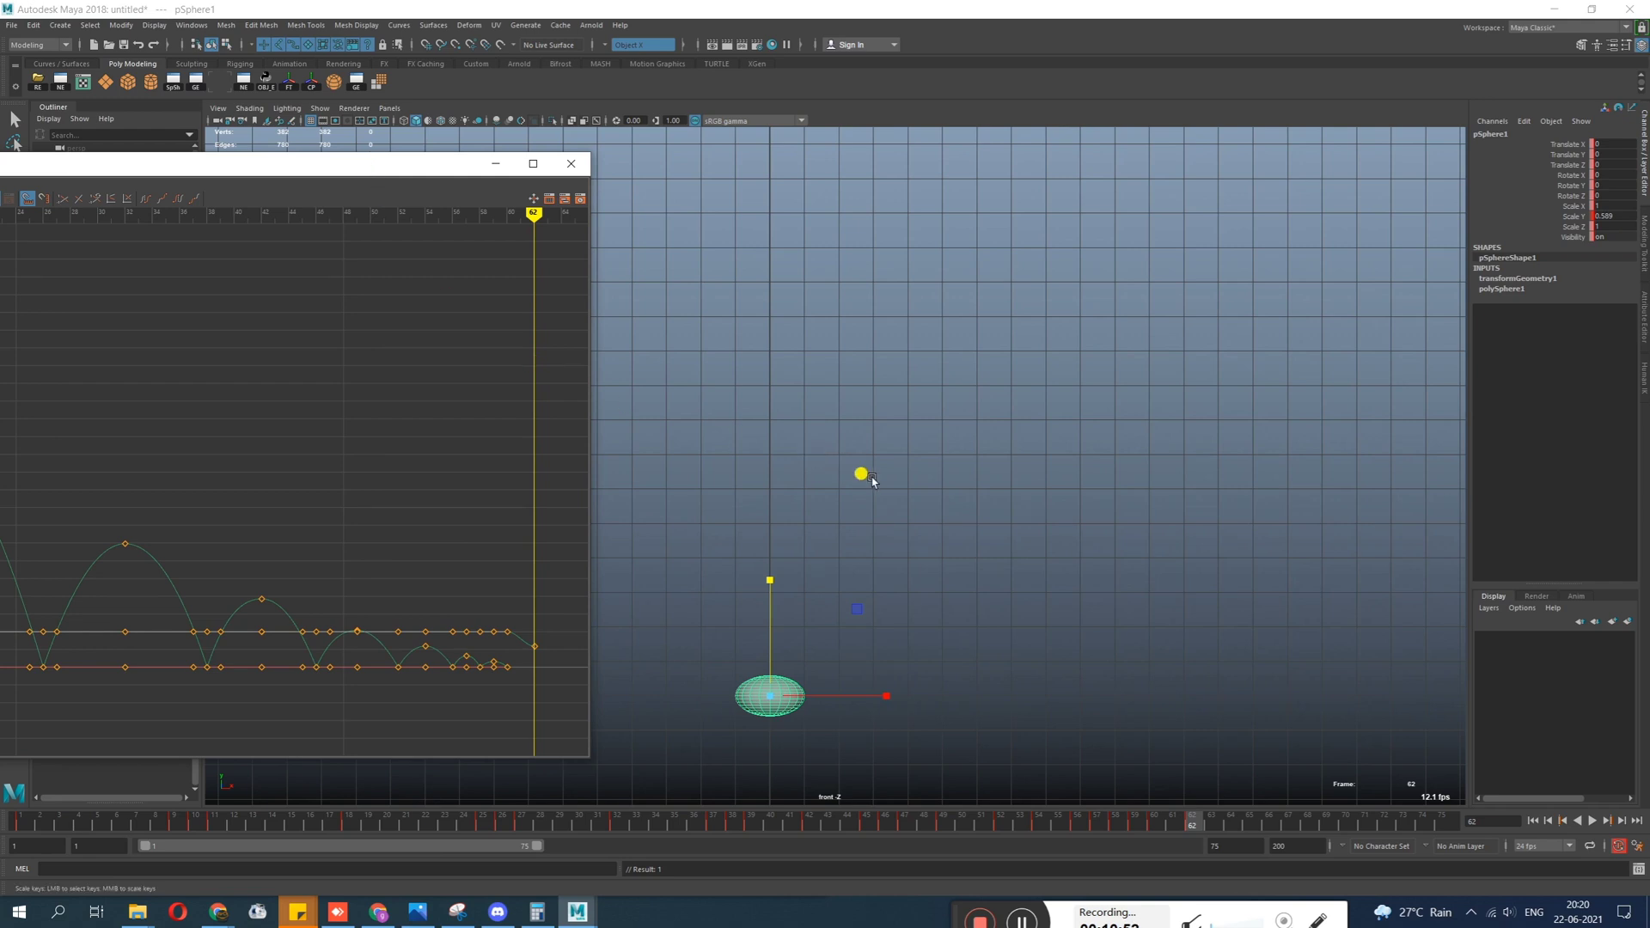
pyautogui.hotkey('ctrl', 'z')
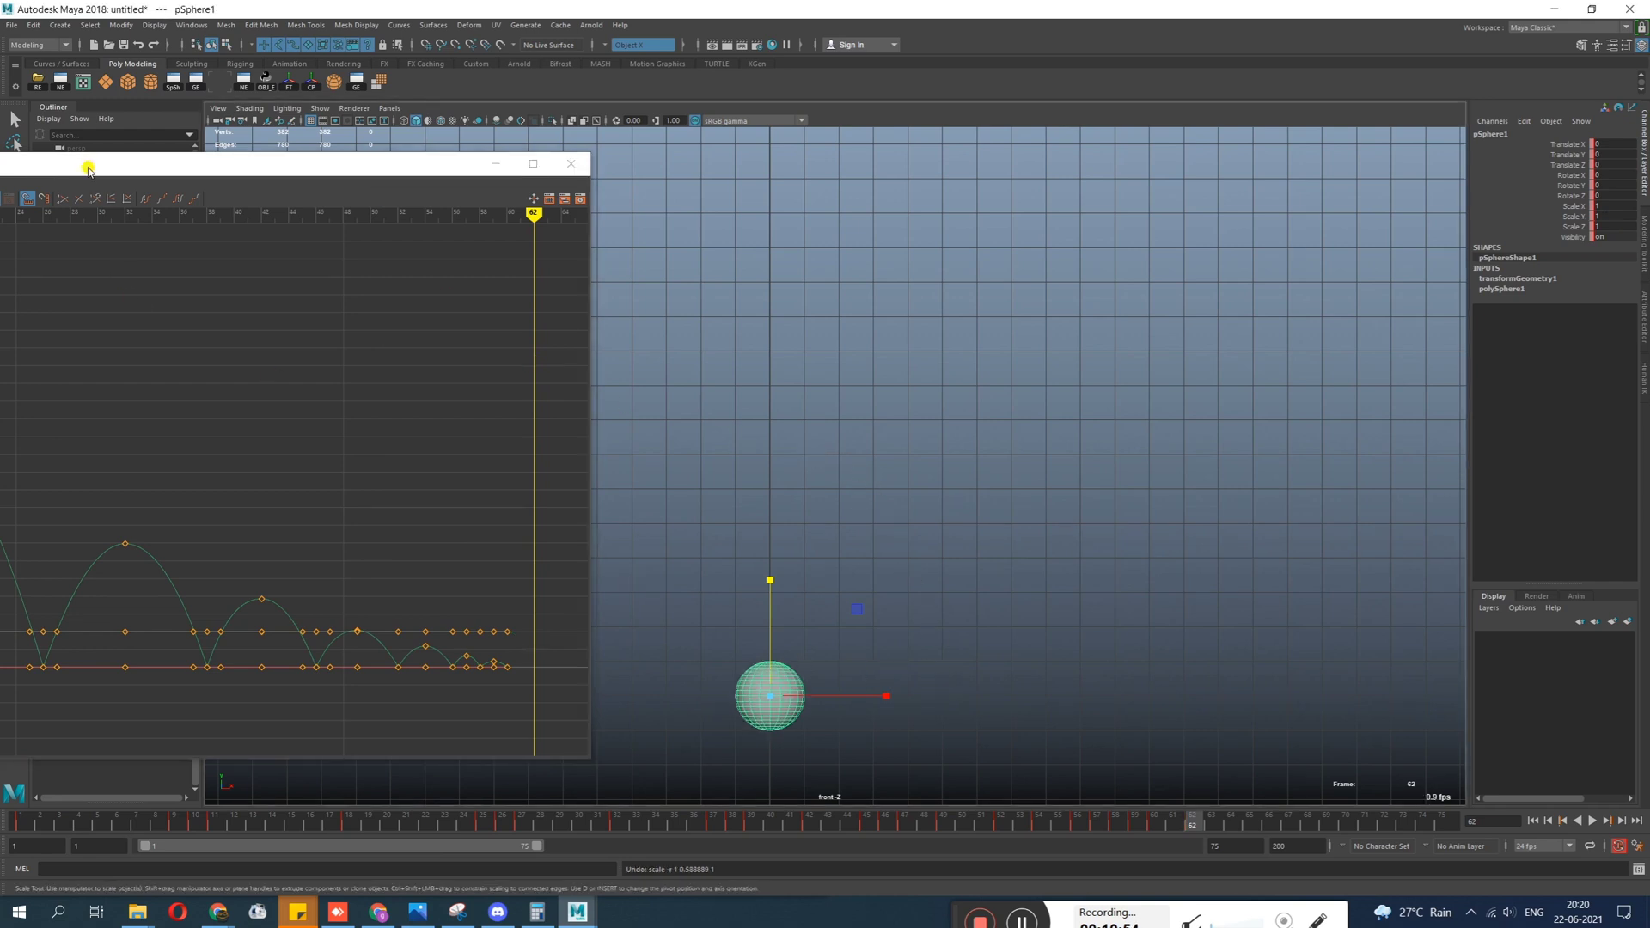
# Isolate the sphere's Scale Y curve in the Graph Editor again and select its first key.
pyautogui.moveTo(140, 158); pyautogui.dragTo(1160, 137)
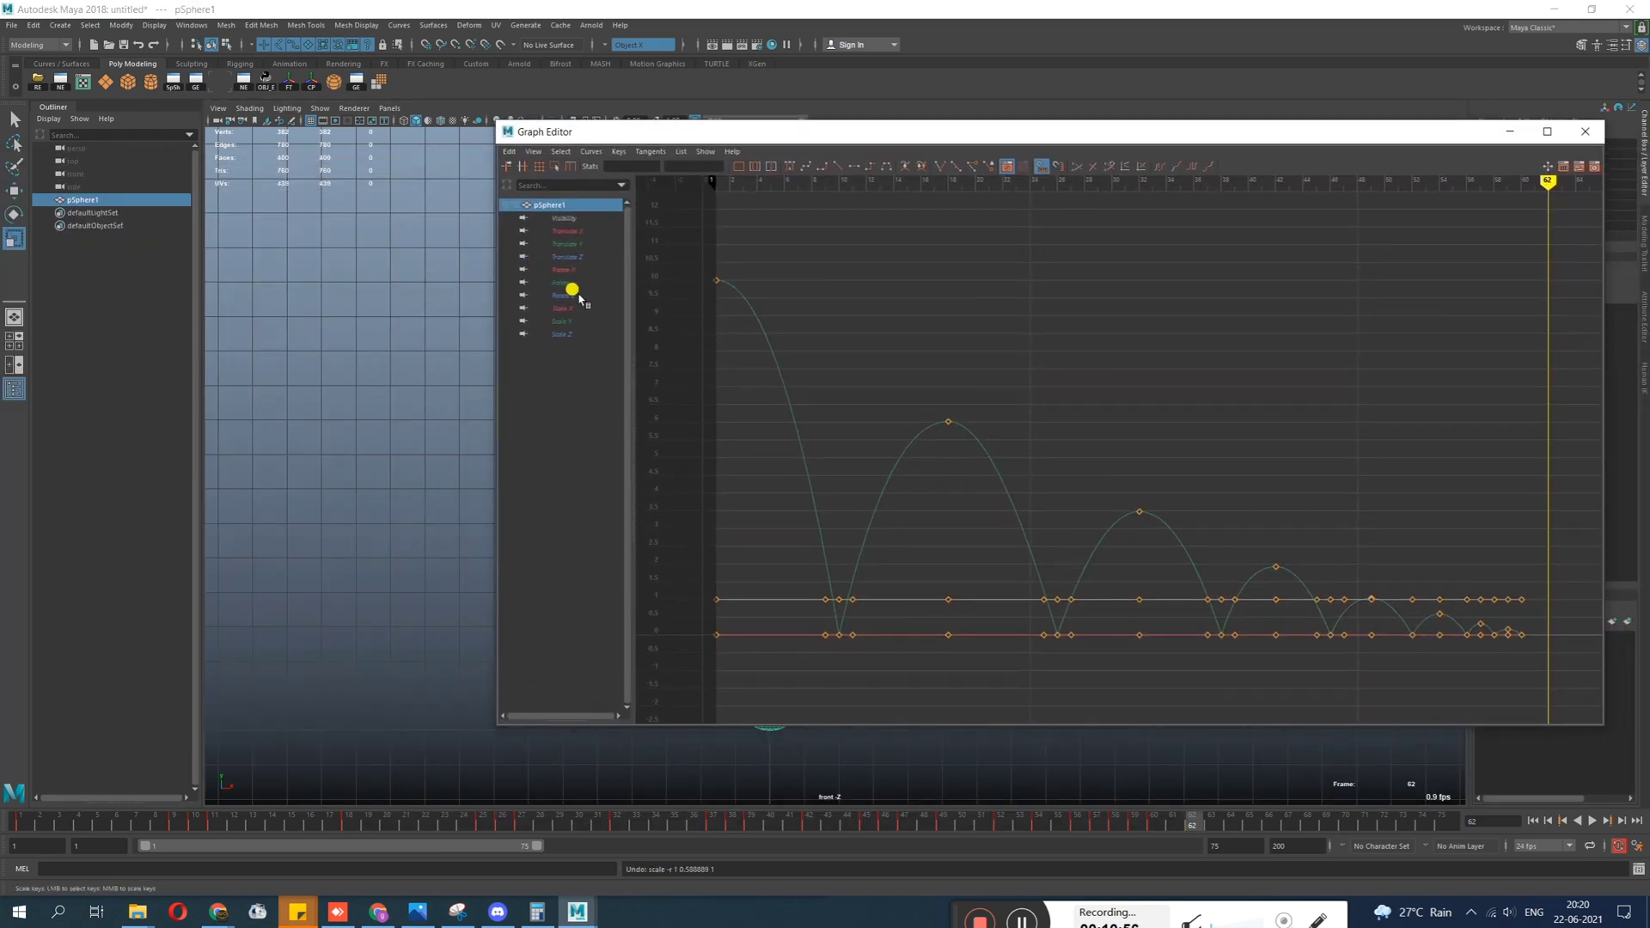
pyautogui.click(565, 321)
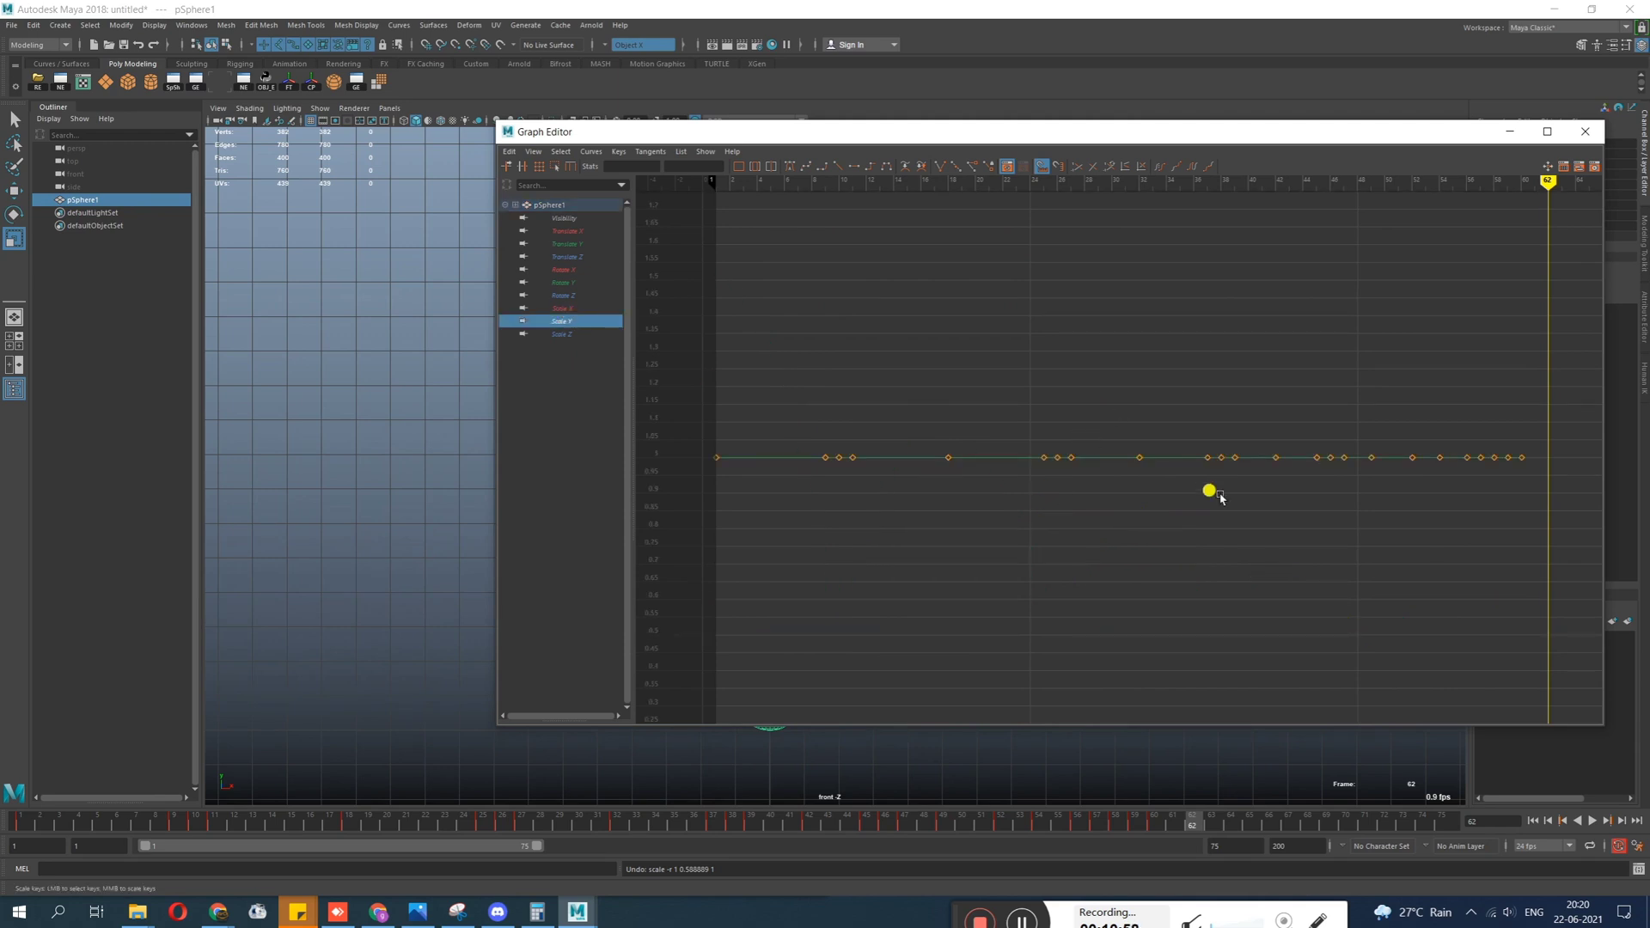
pyautogui.keyDown('alt'); pyautogui.keyDown('shift'); pyautogui.moveTo(835, 515); pyautogui.dragTo(839, 450, button='right'); pyautogui.keyUp('shift'); pyautogui.keyUp('alt')
pyautogui.keyDown('alt'); pyautogui.moveTo(873, 502); pyautogui.dragTo(920, 523, button='middle'); pyautogui.keyUp('alt')
pyautogui.keyDown('alt'); pyautogui.keyDown('shift'); pyautogui.moveTo(919, 523); pyautogui.dragTo(926, 439, button='right'); pyautogui.keyUp('shift'); pyautogui.keyUp('alt')
pyautogui.keyDown('alt'); pyautogui.moveTo(888, 559); pyautogui.dragTo(1056, 512, button='right'); pyautogui.keyUp('alt')
pyautogui.moveTo(1005, 416); pyautogui.dragTo(814, 685)
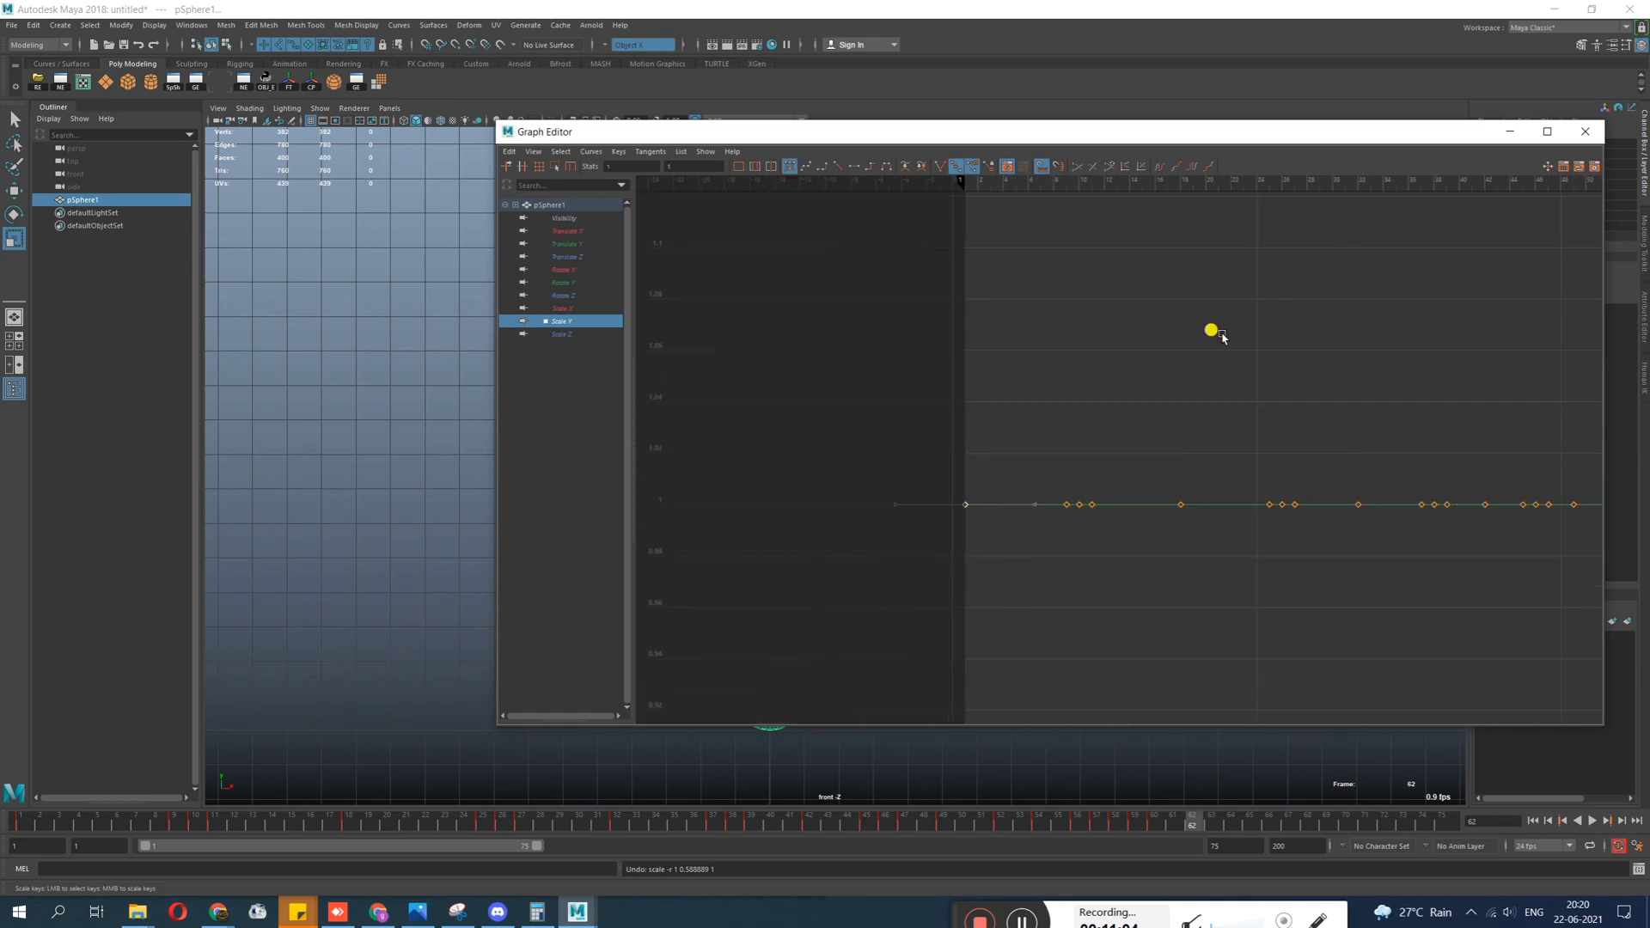
# Go to frame 1, place the sphere and Graph Editor side by side, and reselect the first Scale Y key.
pyautogui.moveTo(1143, 130); pyautogui.dragTo(1526, 171)
pyautogui.click(16, 821)
pyautogui.keyDown('alt'); pyautogui.moveTo(758, 510); pyautogui.dragTo(406, 512, button='middle'); pyautogui.keyUp('alt')
pyautogui.moveTo(1180, 169); pyautogui.dragTo(849, 150)
pyautogui.moveTo(1060, 455); pyautogui.dragTo(938, 631)
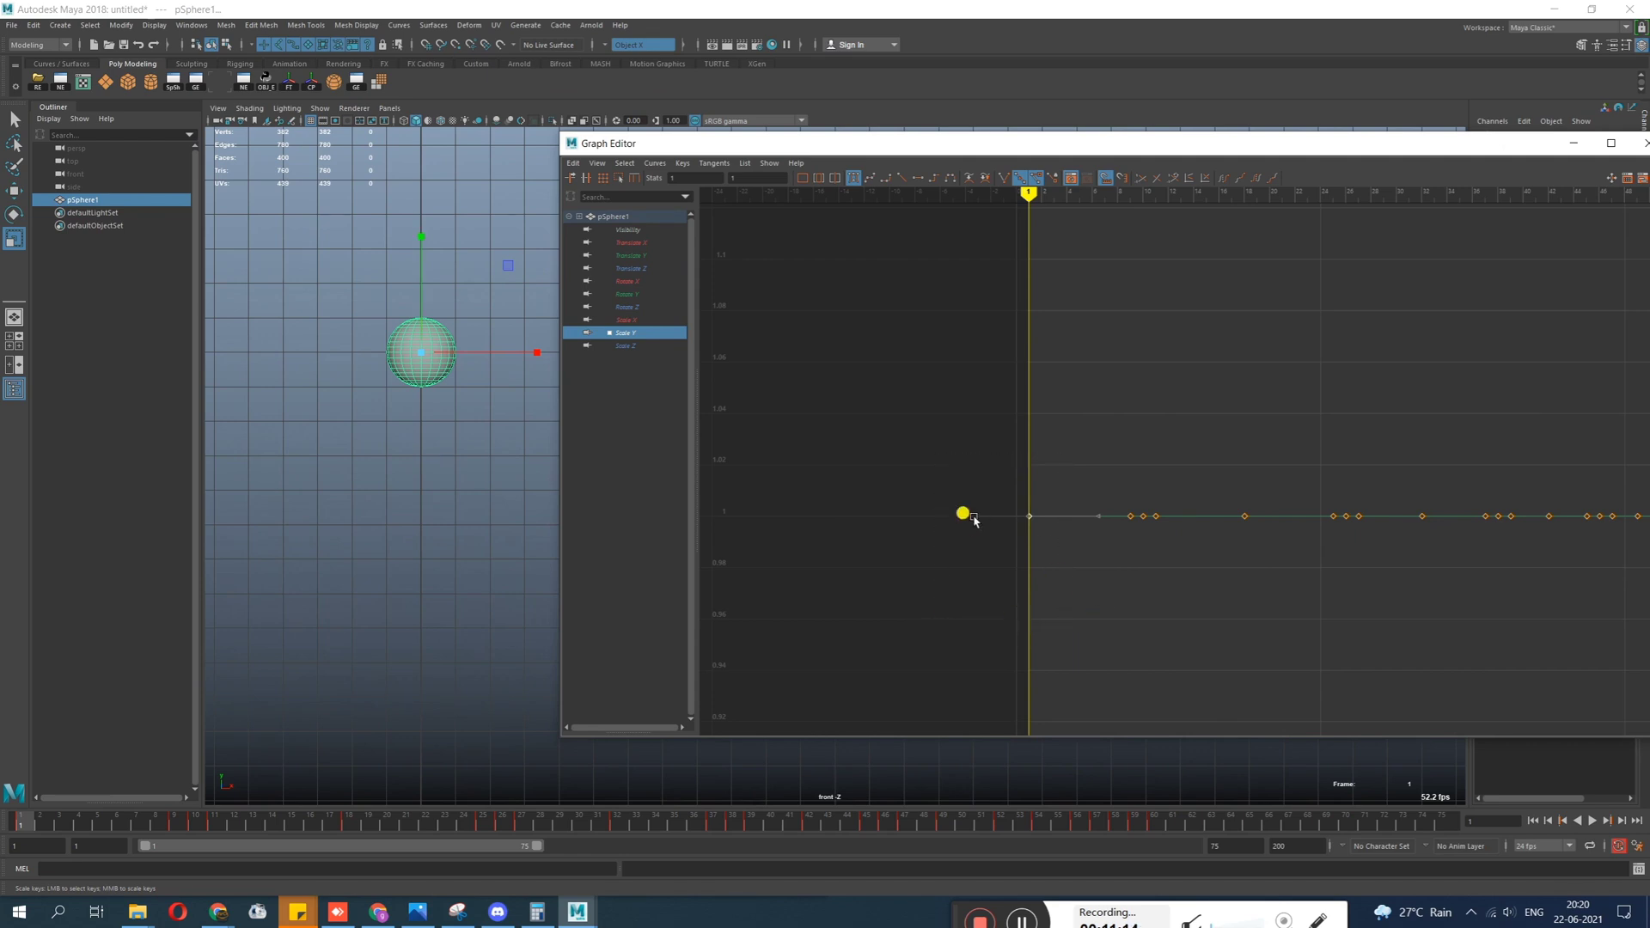
pyautogui.keyDown('alt'); pyautogui.keyDown('shift'); pyautogui.moveTo(1188, 564); pyautogui.dragTo(1187, 515, button='right'); pyautogui.keyUp('shift'); pyautogui.keyUp('alt')
pyautogui.keyDown('alt'); pyautogui.moveTo(1184, 560); pyautogui.dragTo(1198, 444, button='middle'); pyautogui.keyUp('alt')
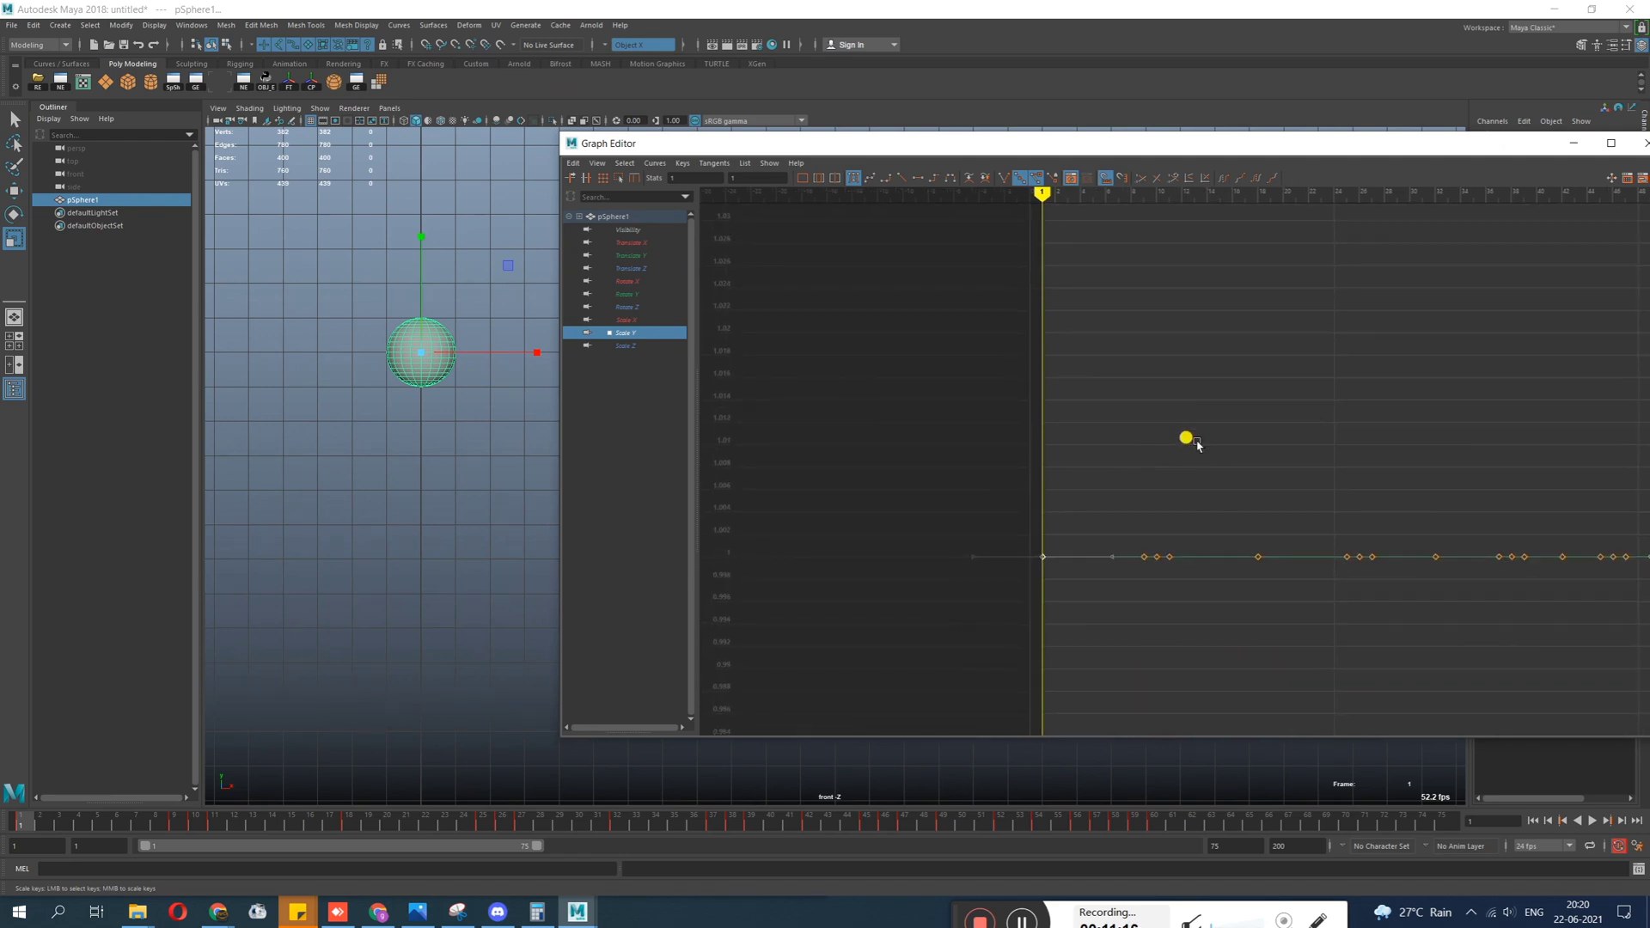
# Go to frame 9 and set the Scale Y key there to 1.1 to stretch the falling ball.
pyautogui.moveTo(186, 823); pyautogui.dragTo(178, 826)
pyautogui.keyDown('alt'); pyautogui.moveTo(1038, 667); pyautogui.dragTo(1139, 505, button='right'); pyautogui.keyUp('alt')
pyautogui.moveTo(1132, 450); pyautogui.dragTo(1148, 481)
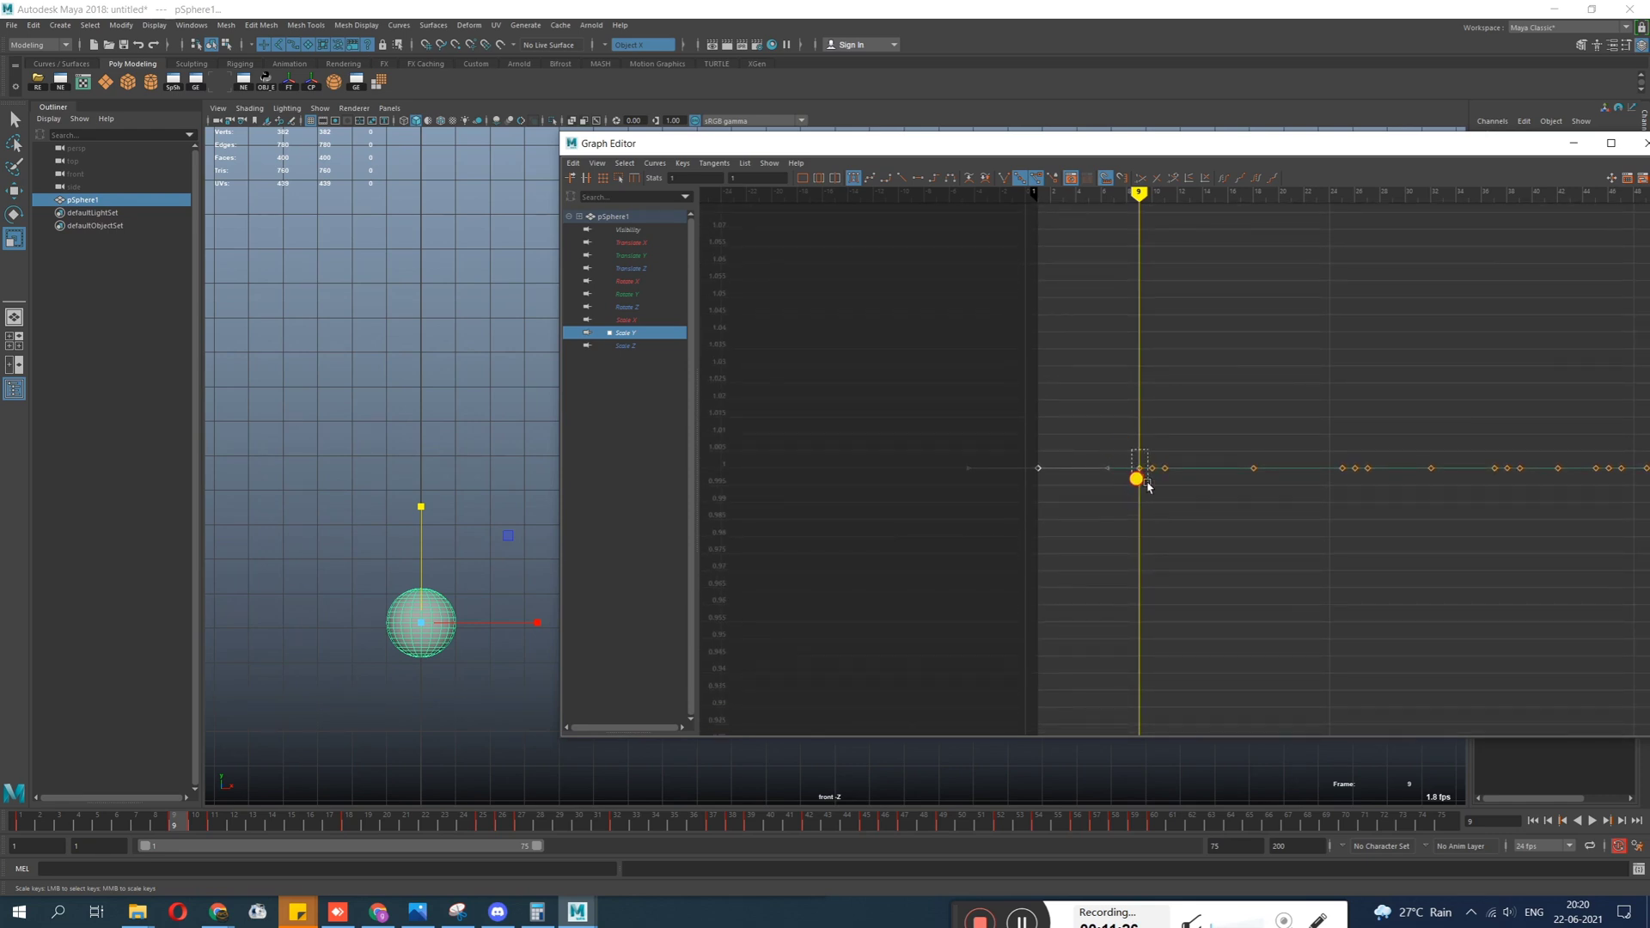
pyautogui.click(770, 178)
pyautogui.write('0.1')
pyautogui.press('Return')
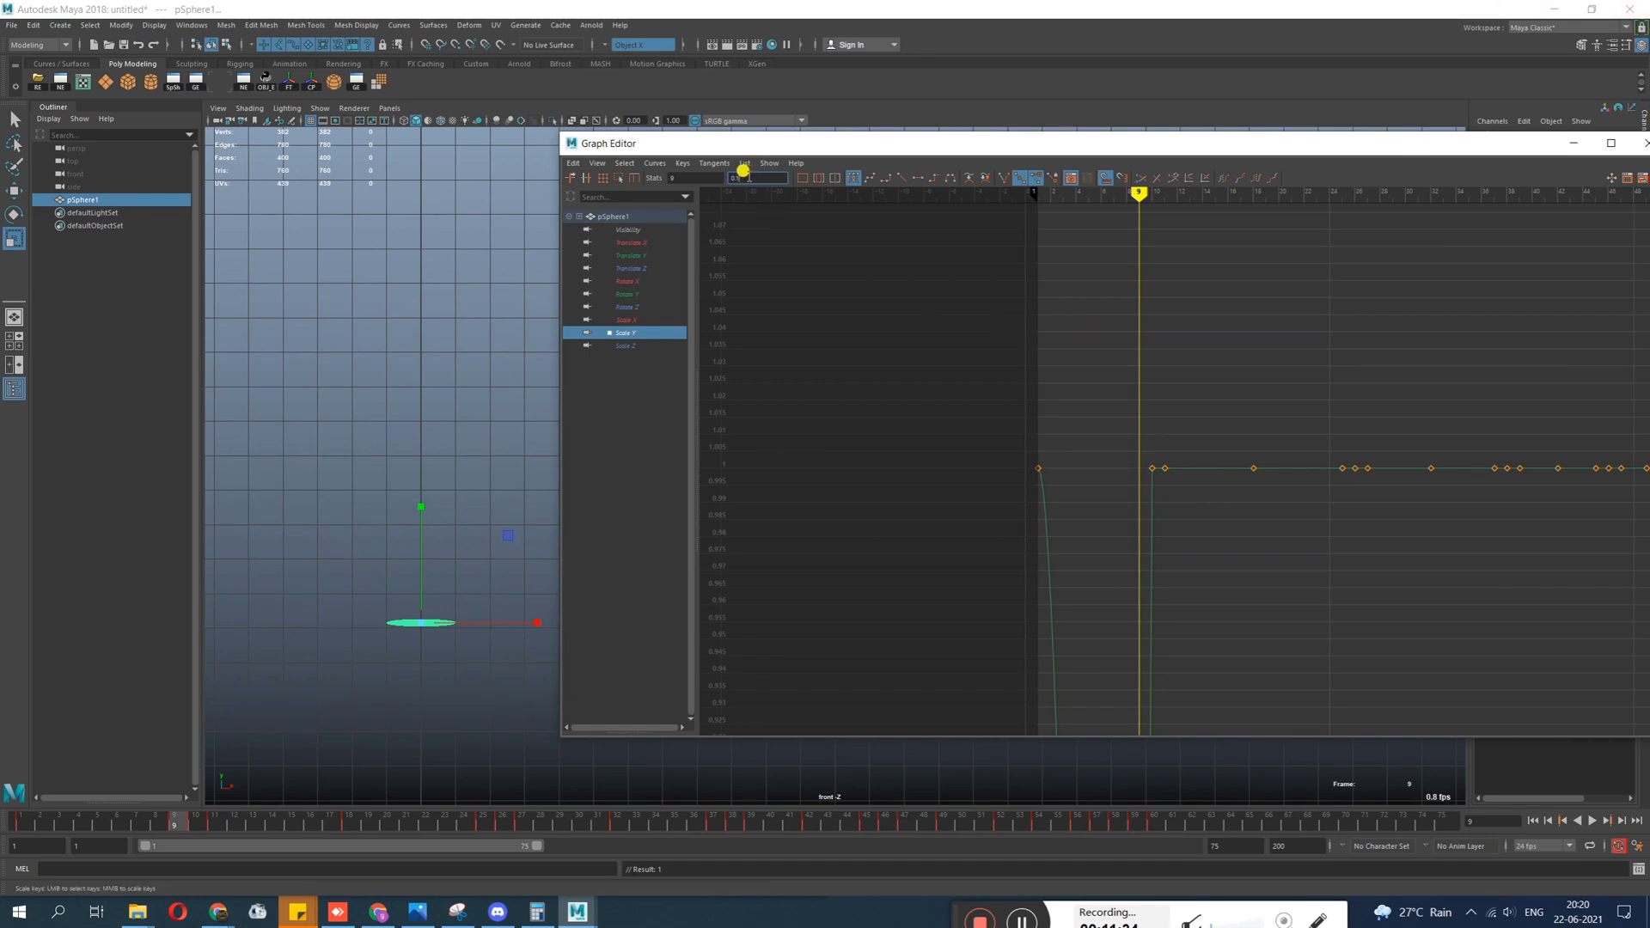
pyautogui.press('Return')
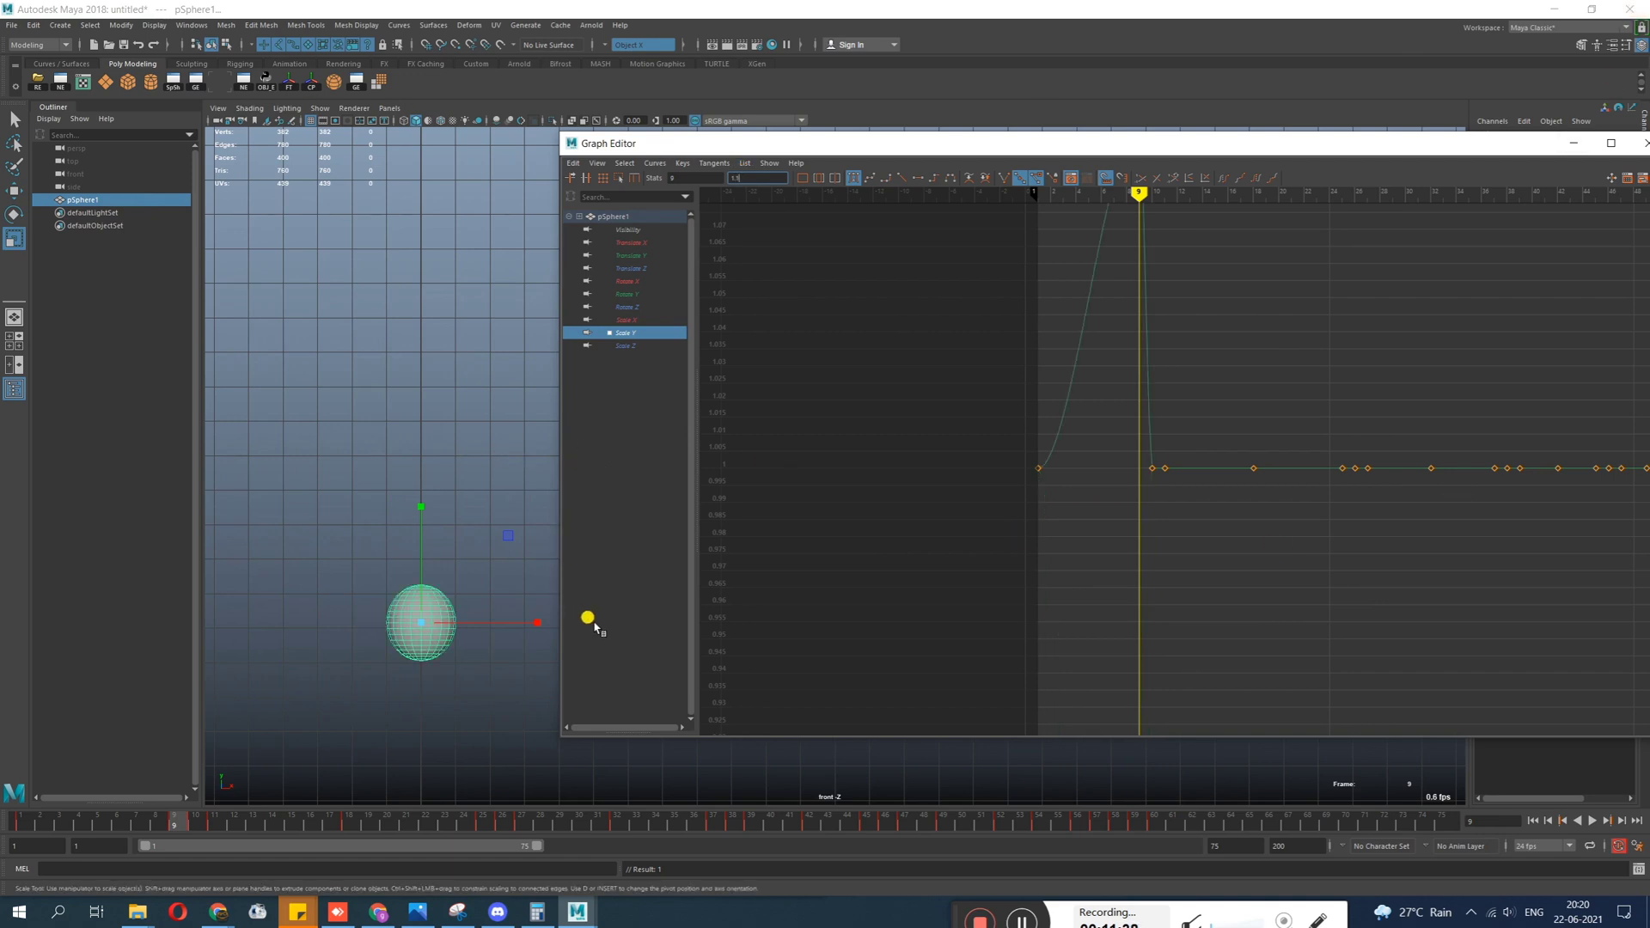
# Play the animation and scrub up to frame 8 to check the ball's stretch during its first fall.
pyautogui.hotkey('alt', 'v')
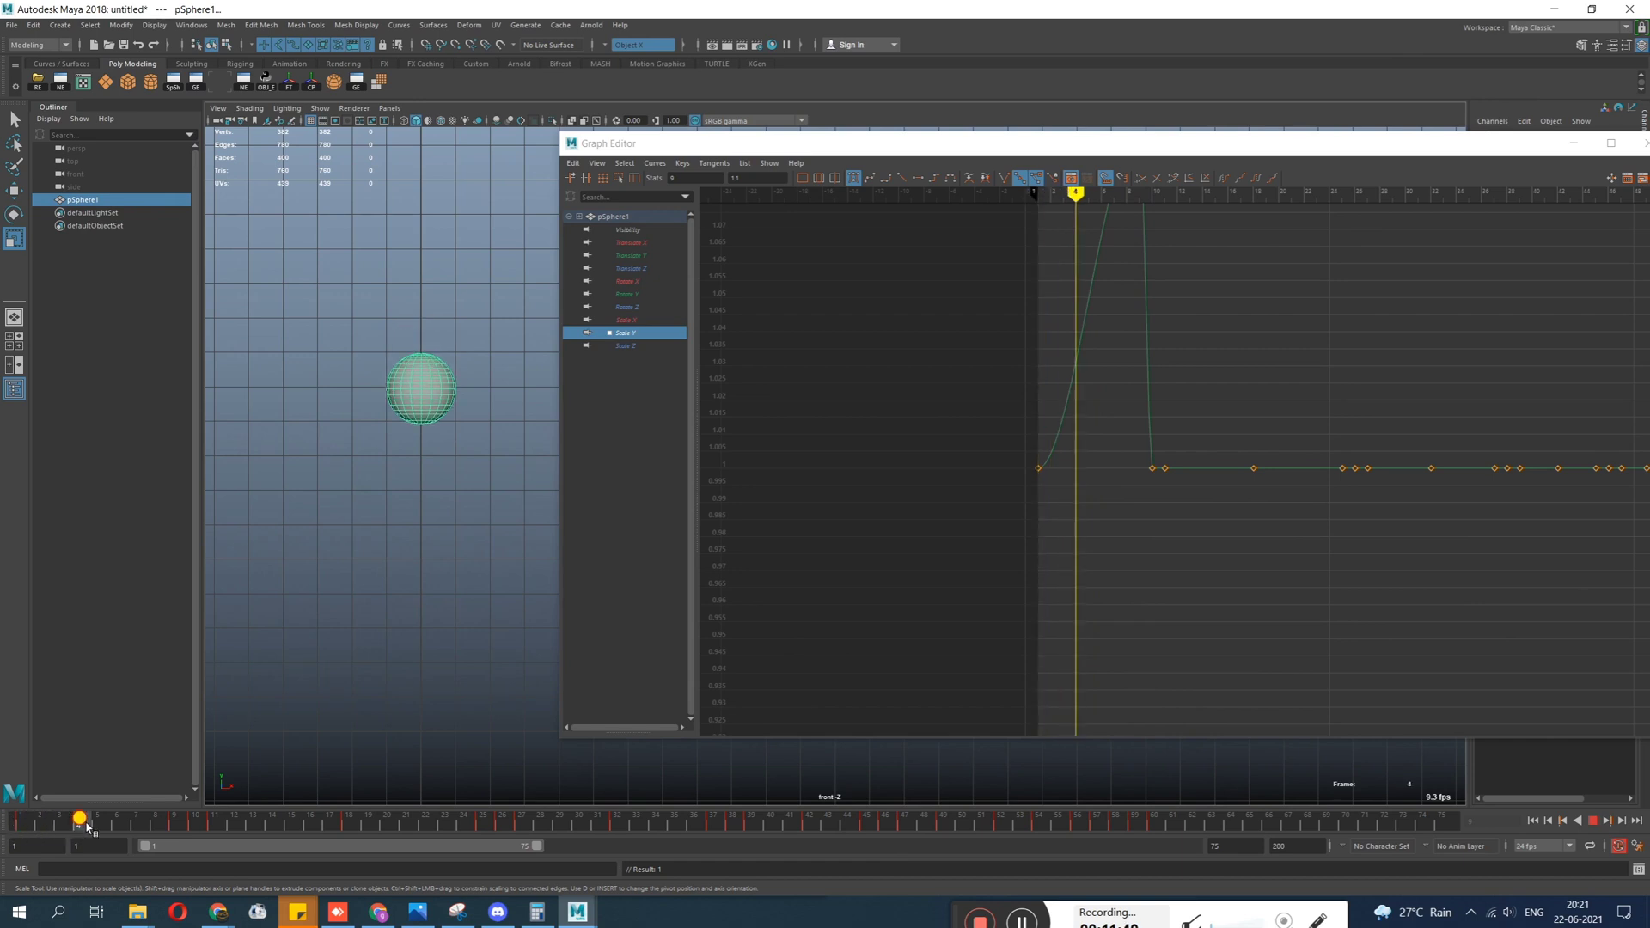
pyautogui.moveTo(166, 813)
pyautogui.mouseDown()
pyautogui.moveTo(7, 820)
pyautogui.moveTo(164, 816)
pyautogui.mouseUp()
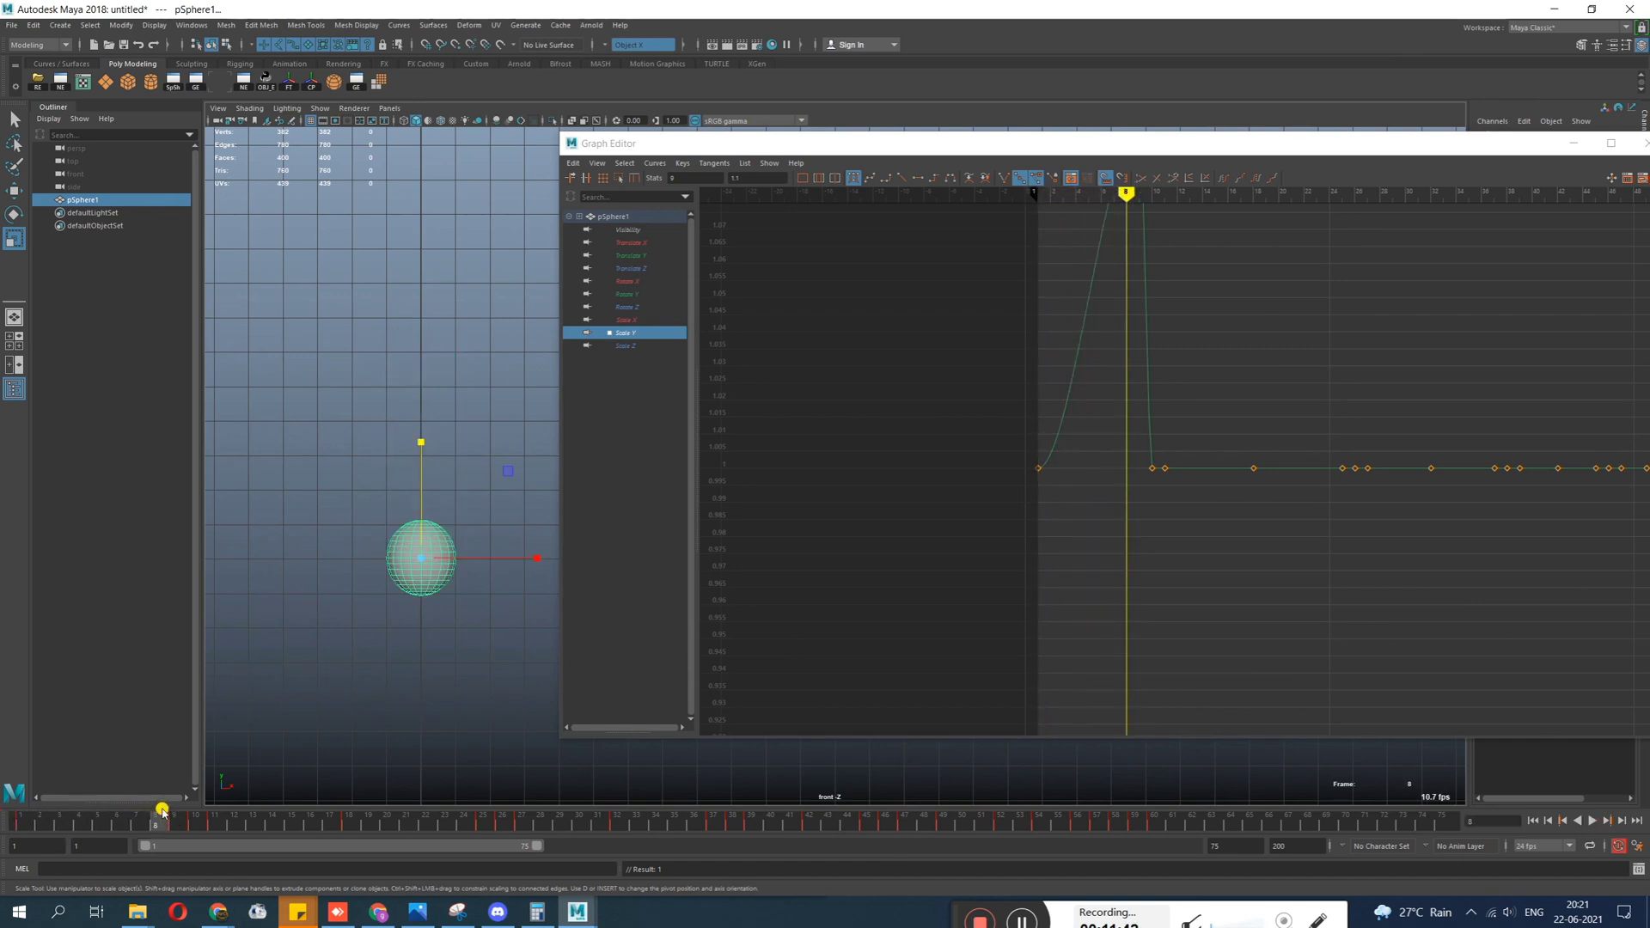
# Go to frame 10 and set the Scale Y key there to 0.9 to squash the ball on impact.
pyautogui.keyDown('alt'); pyautogui.keyDown('shift'); pyautogui.moveTo(1056, 445); pyautogui.dragTo(1096, 448, button='right'); pyautogui.keyUp('shift'); pyautogui.keyUp('alt')
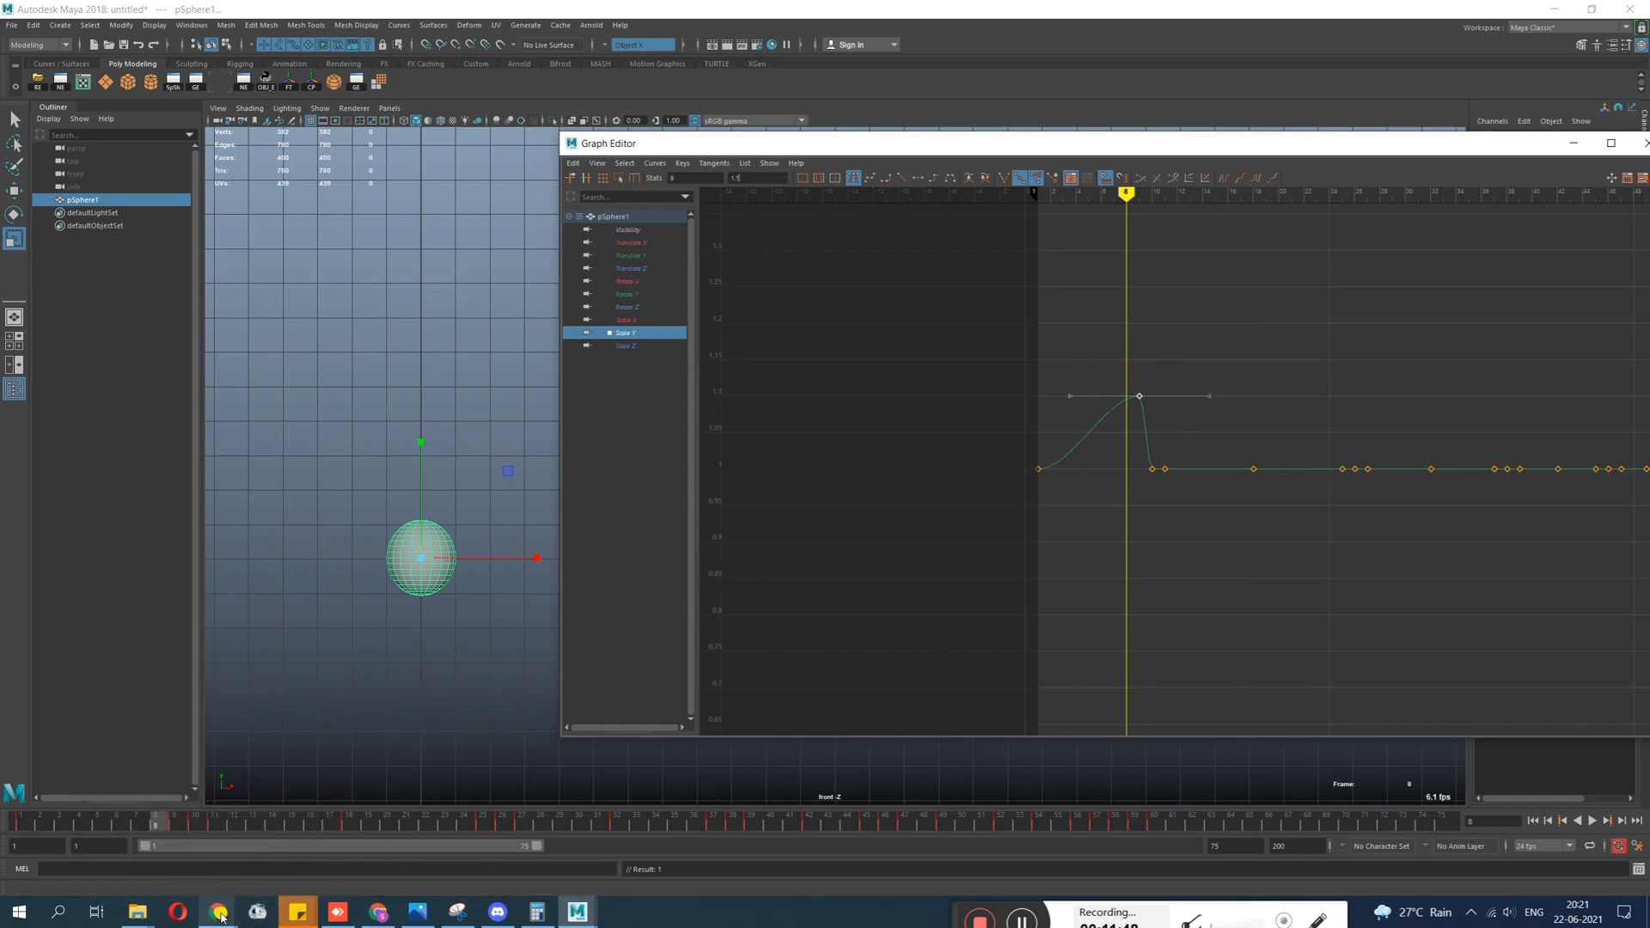
pyautogui.moveTo(221, 895)
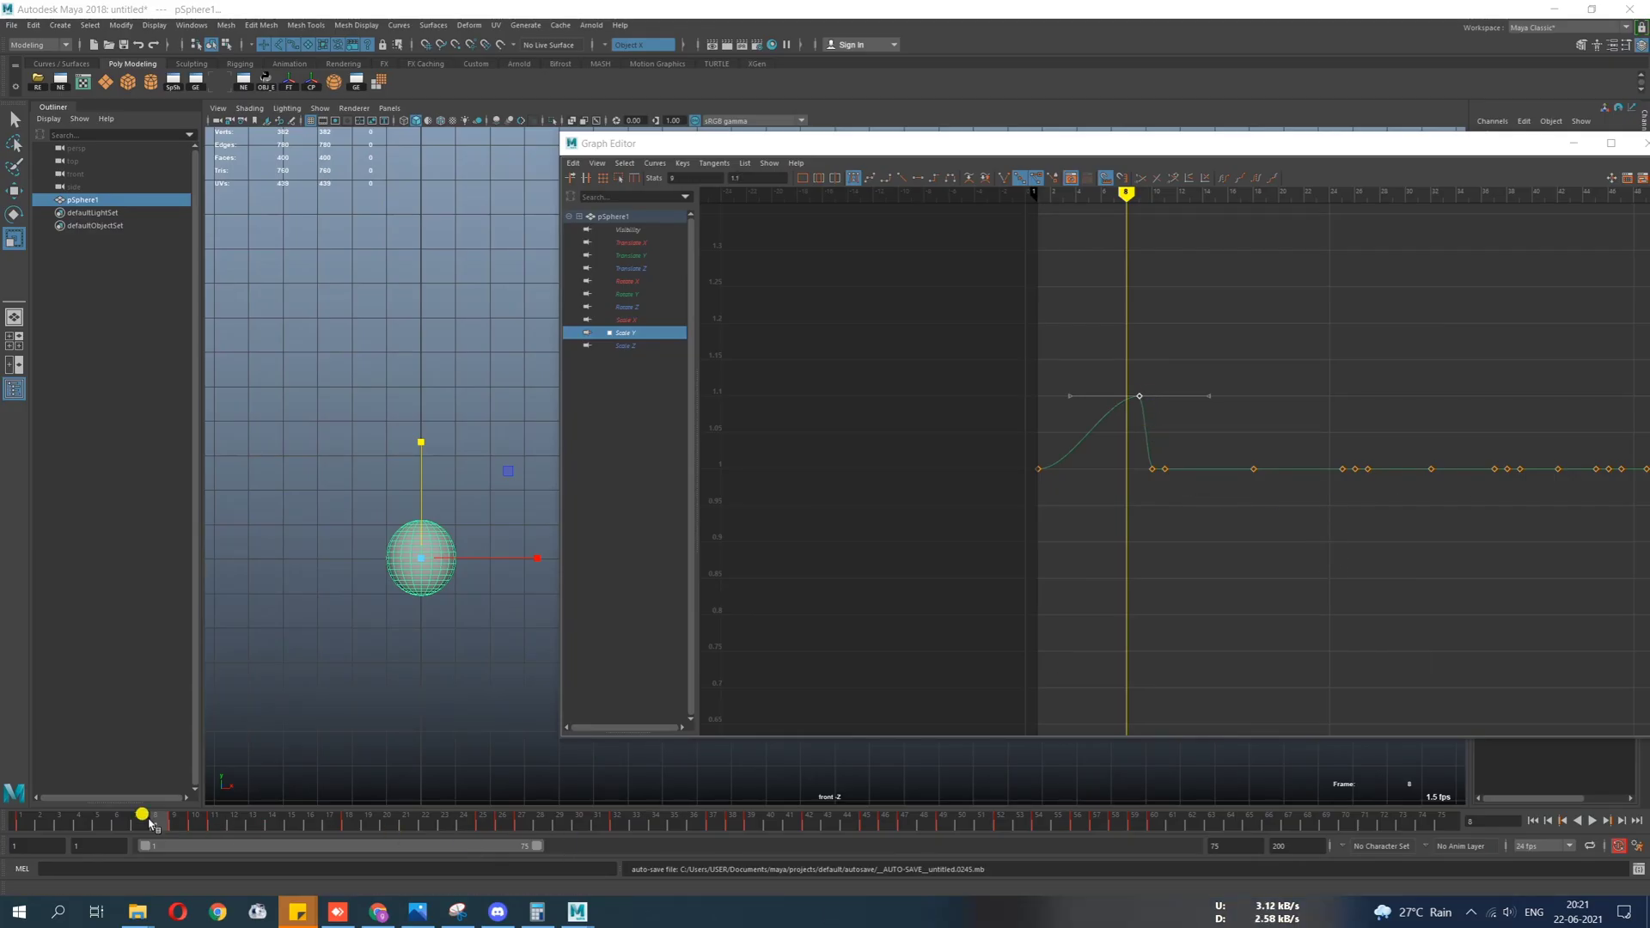
pyautogui.click(33, 819)
pyautogui.moveTo(33, 819); pyautogui.dragTo(194, 791)
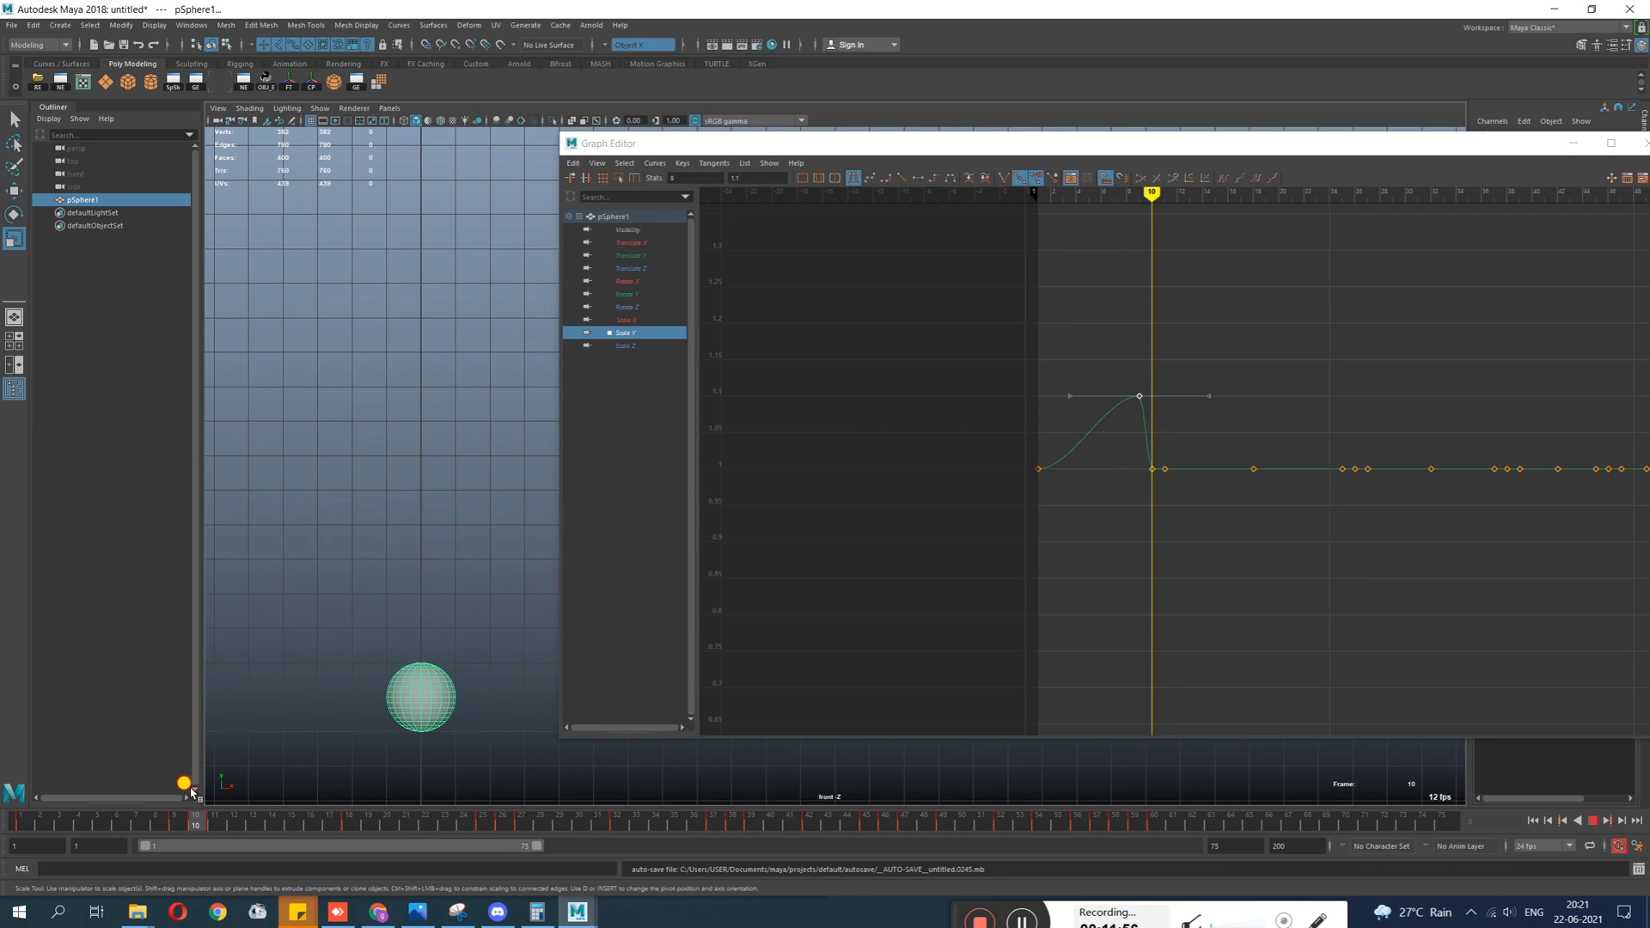
pyautogui.scroll(4, 1124, 432)
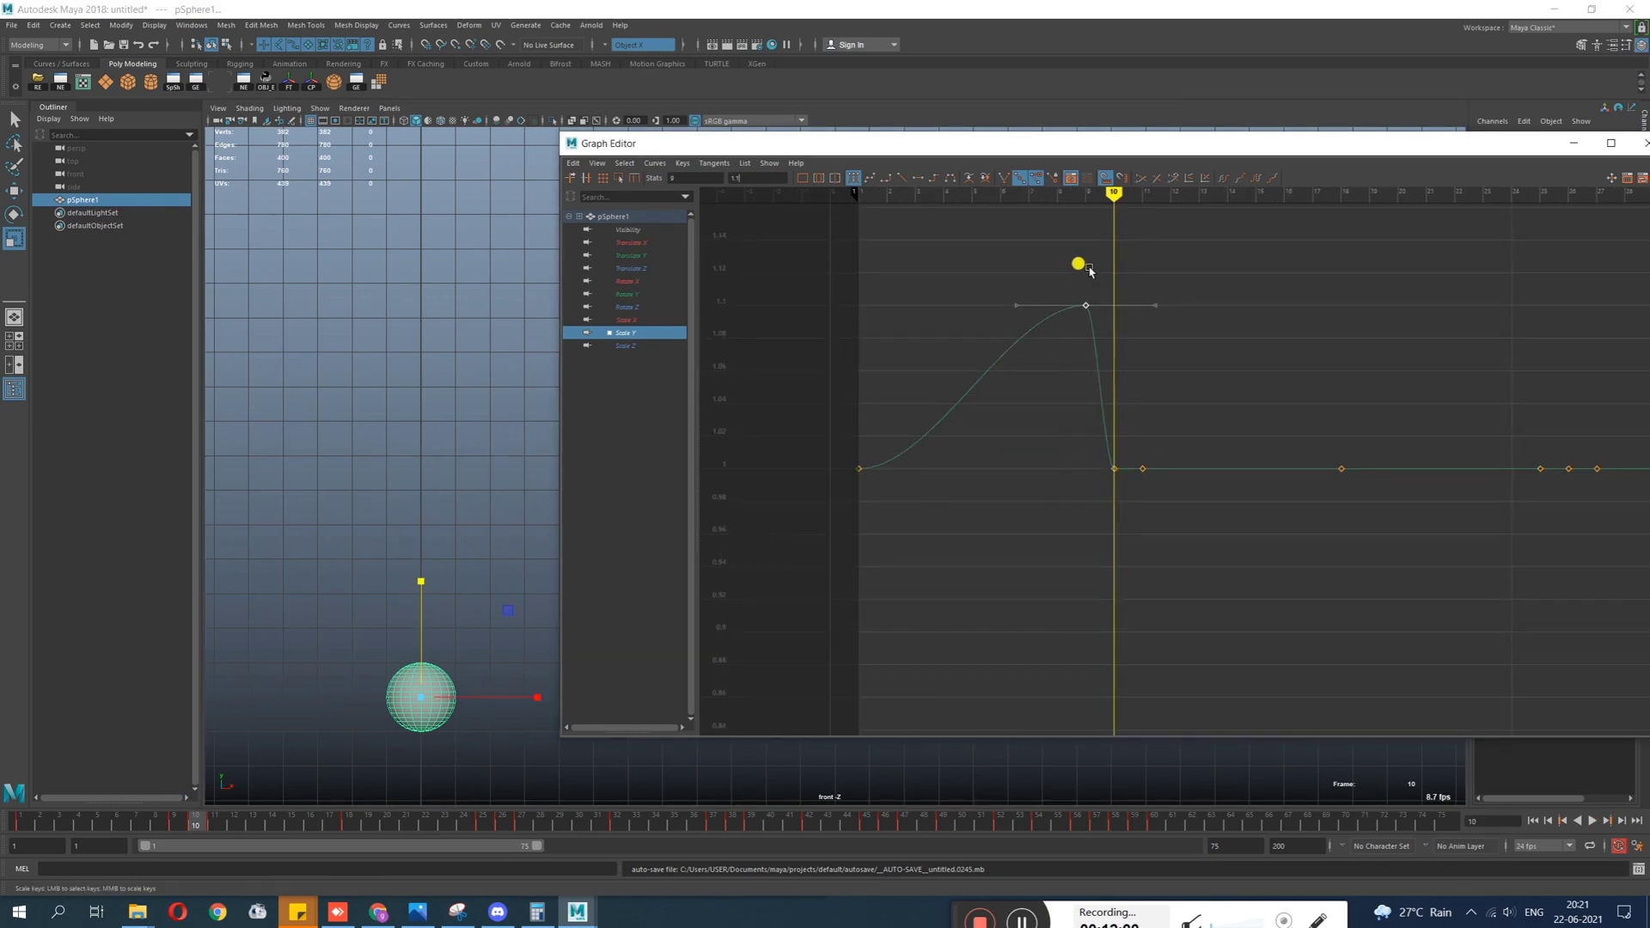
pyautogui.moveTo(1137, 195)
pyautogui.mouseDown()
pyautogui.moveTo(1091, 198)
pyautogui.moveTo(1112, 192)
pyautogui.mouseUp()
pyautogui.moveTo(1105, 394)
pyautogui.mouseDown()
pyautogui.moveTo(1111, 506)
pyautogui.moveTo(1127, 512)
pyautogui.mouseUp()
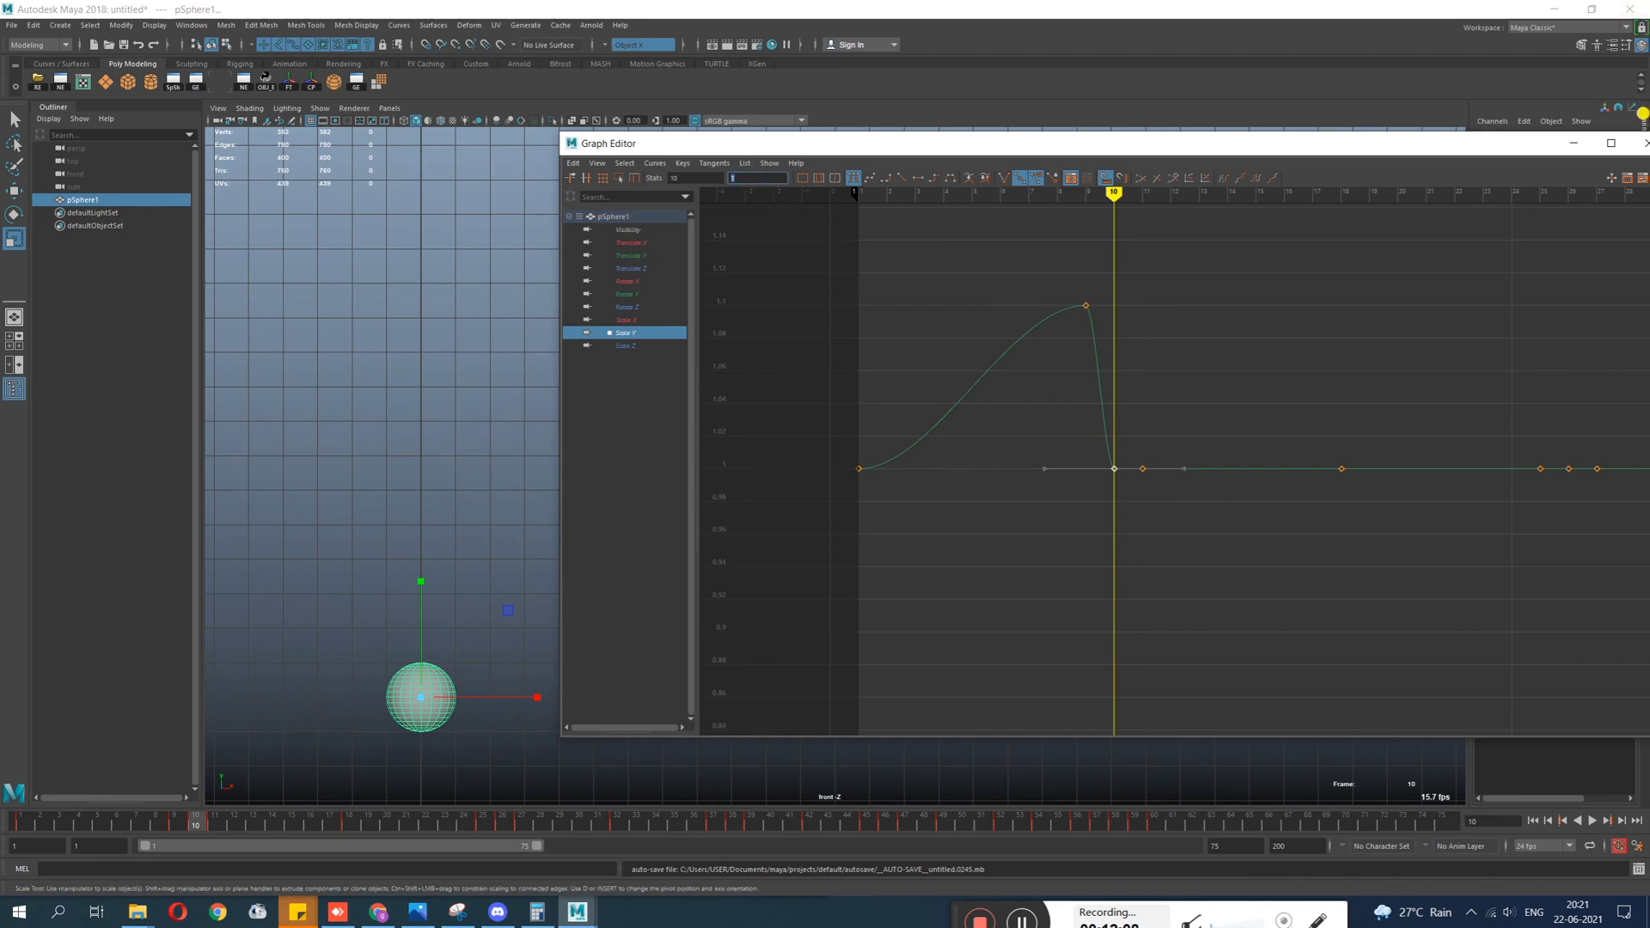
pyautogui.press('Return')
pyautogui.moveTo(1099, 461)
pyautogui.keyDown('alt'); pyautogui.keyDown('shift'); pyautogui.mouseDown(button='right')
pyautogui.moveTo(1123, 465)
pyautogui.moveTo(1108, 465)
pyautogui.mouseUp(button='right'); pyautogui.keyUp('shift'); pyautogui.keyUp('alt')
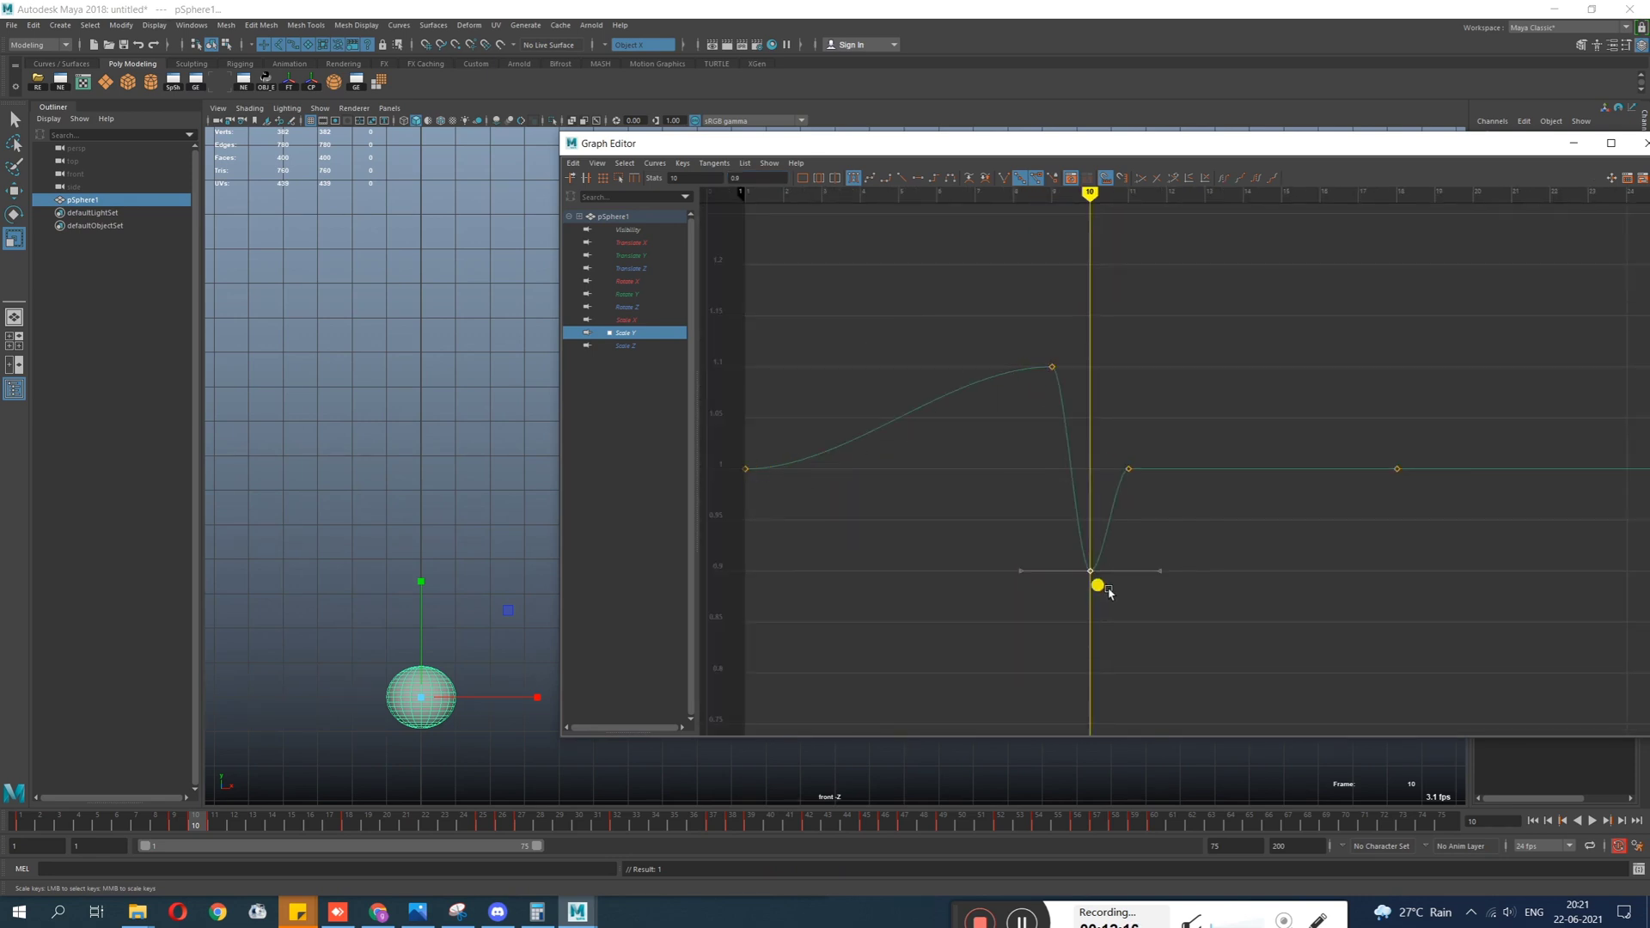
# Go to frame 11 and adjust the Scale Y key there to about 1.06 to stretch the ball on its rebound.
pyautogui.moveTo(178, 827); pyautogui.dragTo(213, 829)
pyautogui.moveTo(1201, 394); pyautogui.dragTo(1053, 503)
pyautogui.hotkey('ctrl', 'z')
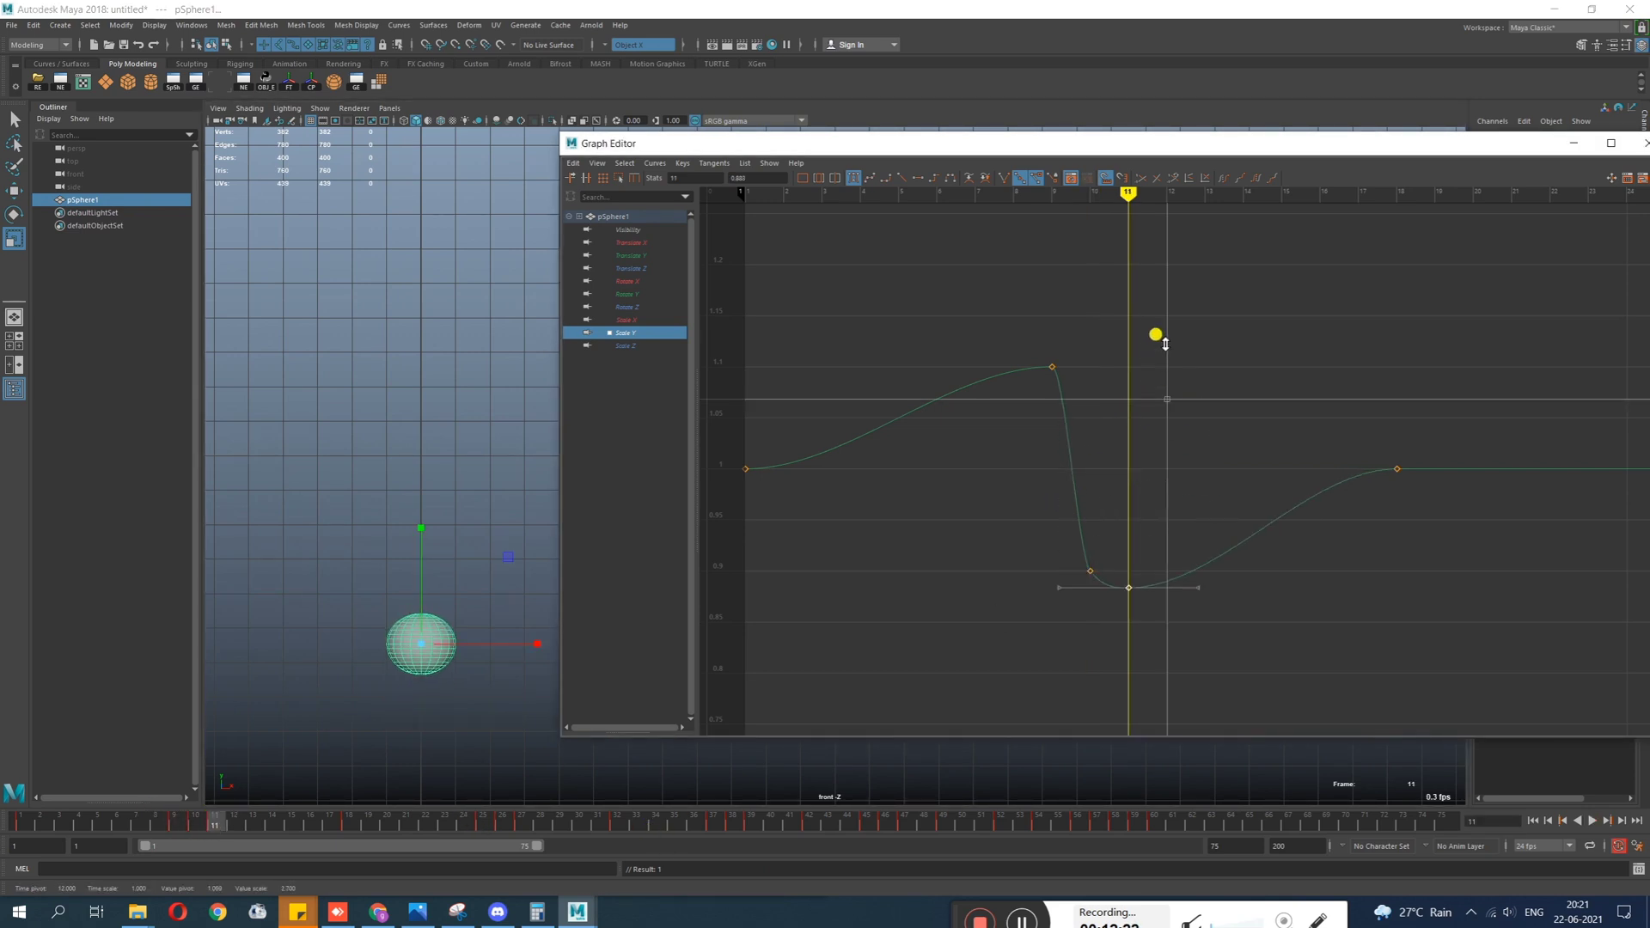
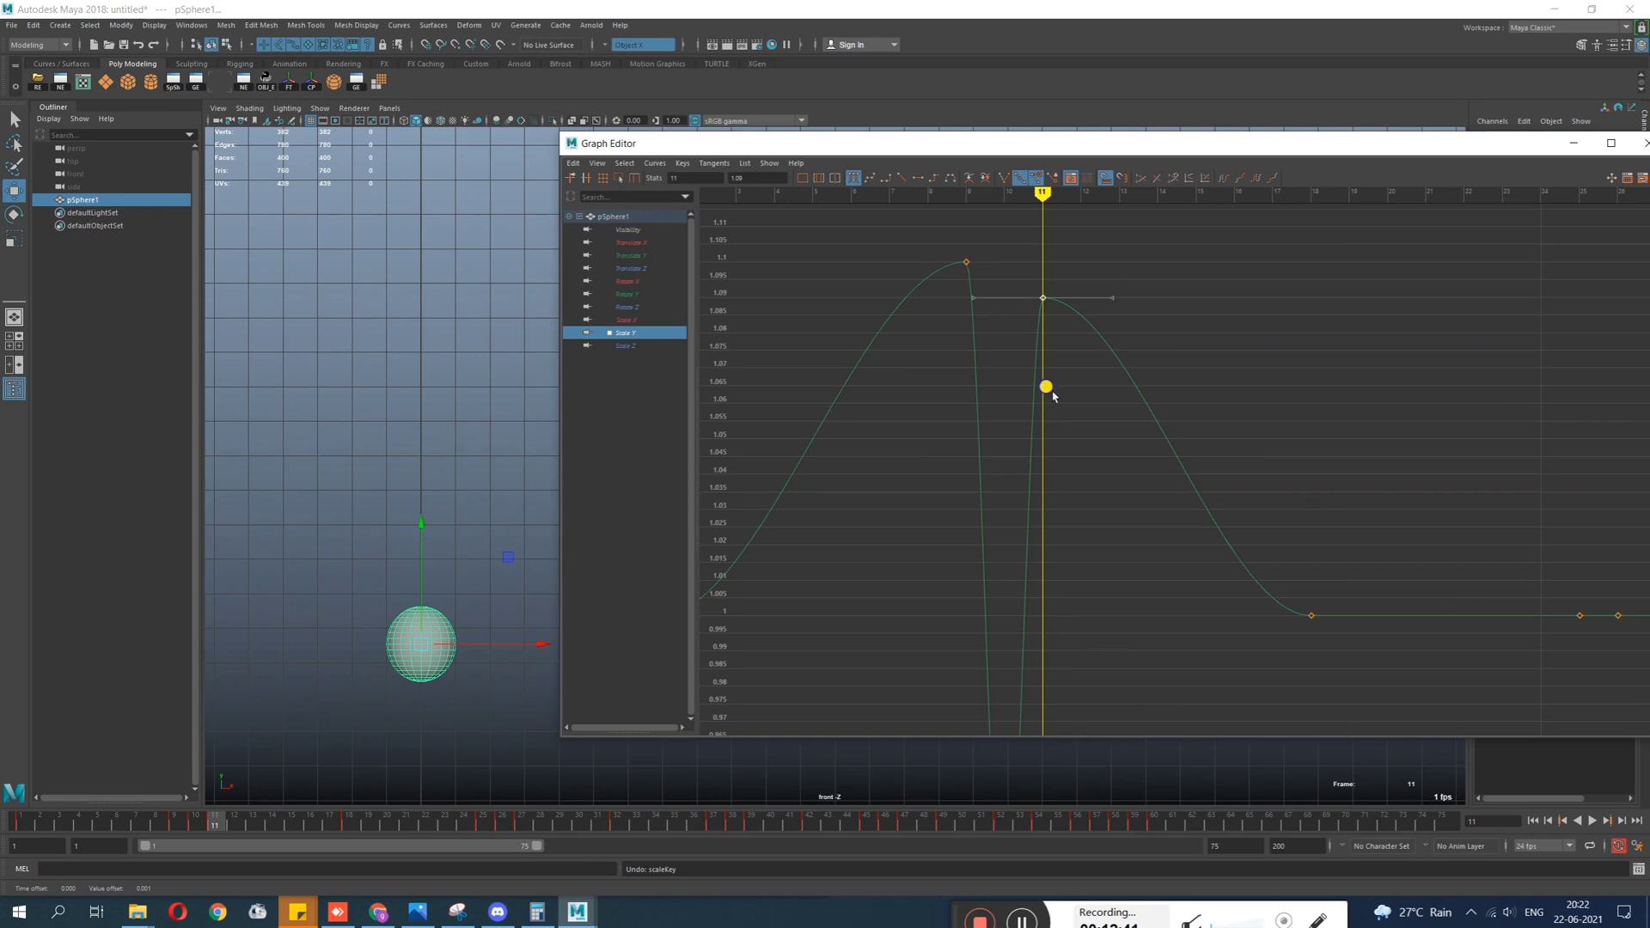
pyautogui.keyDown('alt'); pyautogui.keyDown('shift'); pyautogui.moveTo(1053, 392); pyautogui.dragTo(1054, 423, button='right'); pyautogui.keyUp('shift'); pyautogui.keyUp('alt')
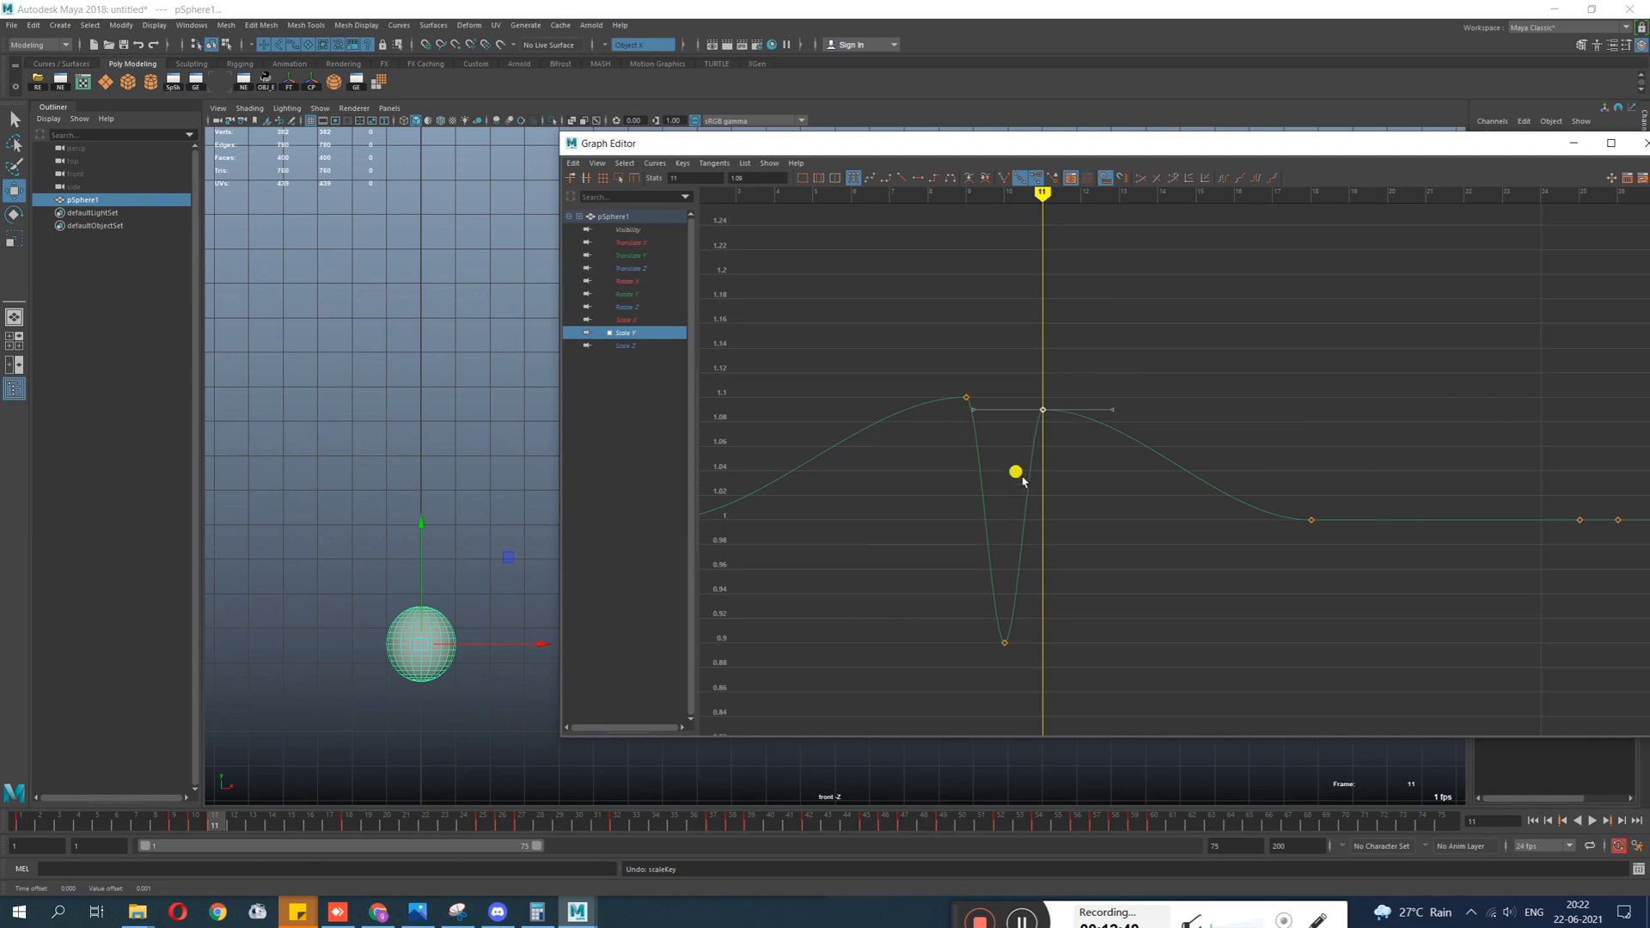
pyautogui.keyDown('alt'); pyautogui.keyDown('shift'); pyautogui.moveTo(1013, 472); pyautogui.dragTo(1032, 412, button='right'); pyautogui.keyUp('shift'); pyautogui.keyUp('alt')
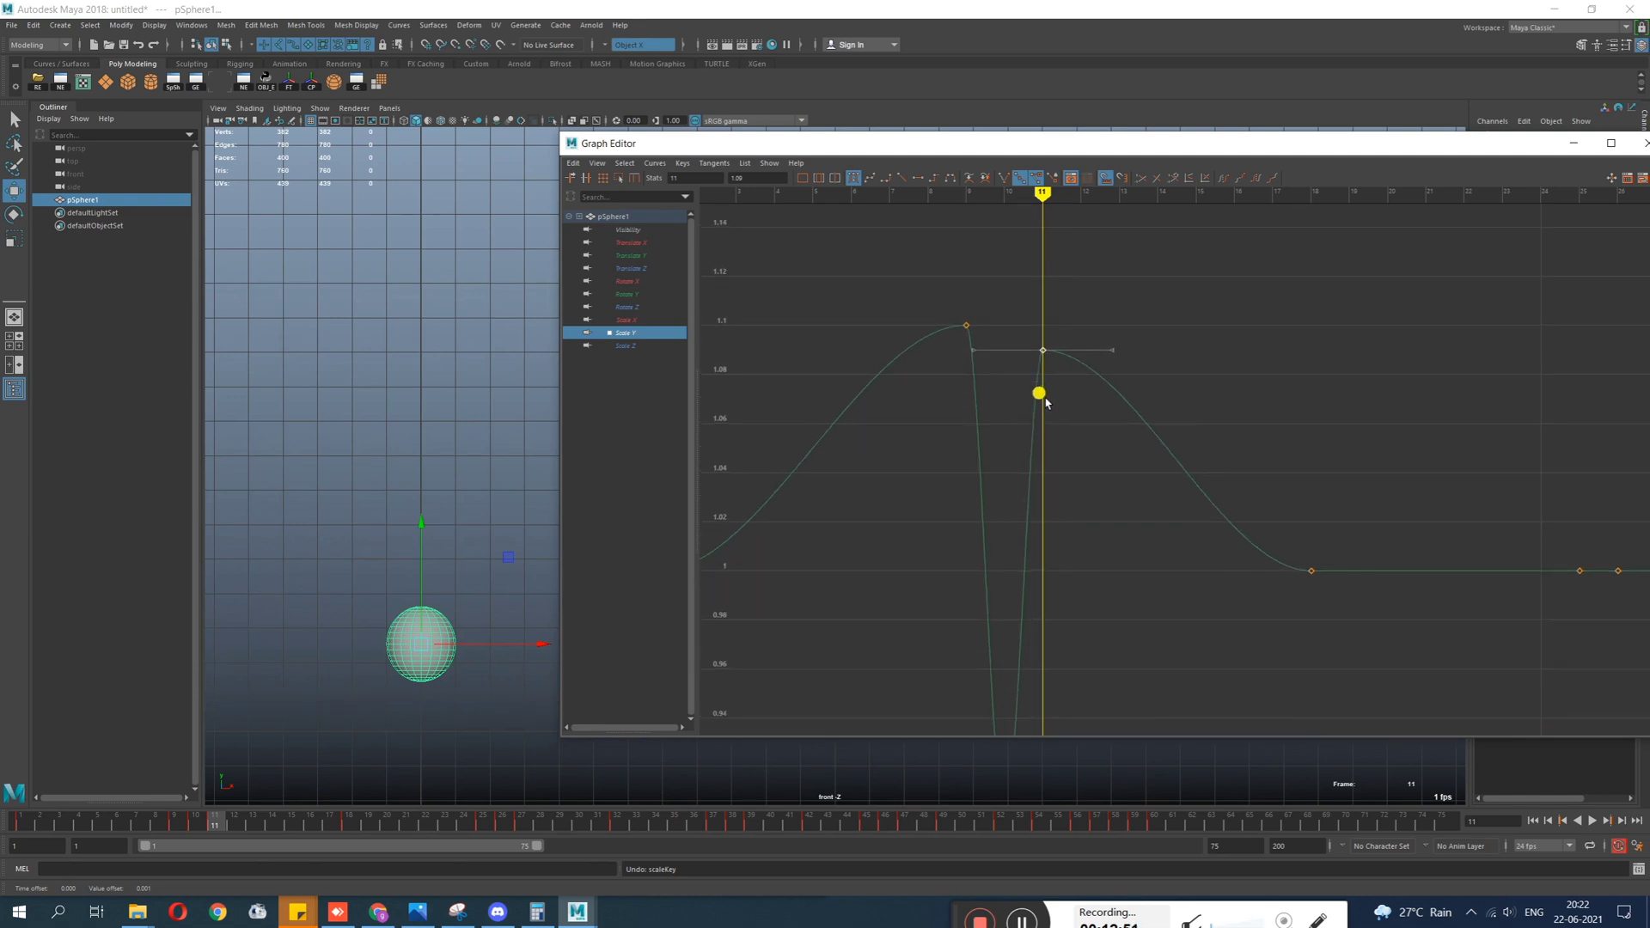
pyautogui.moveTo(1046, 402); pyautogui.dragTo(1049, 425, button='middle')
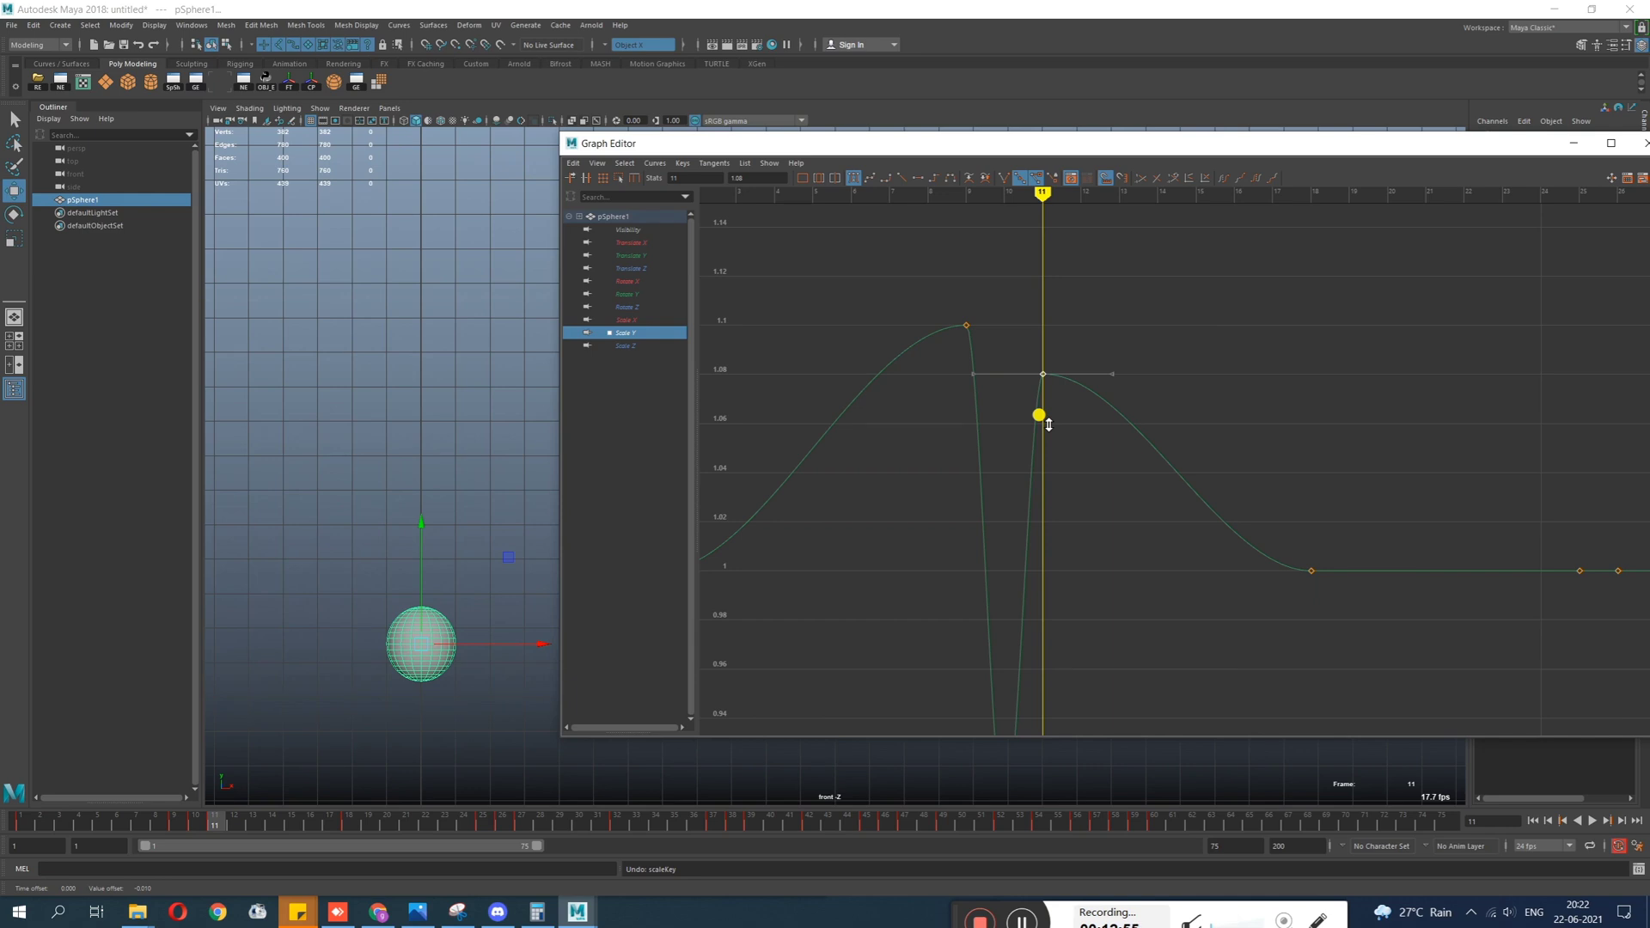
pyautogui.moveTo(1049, 425); pyautogui.dragTo(1053, 475, button='middle')
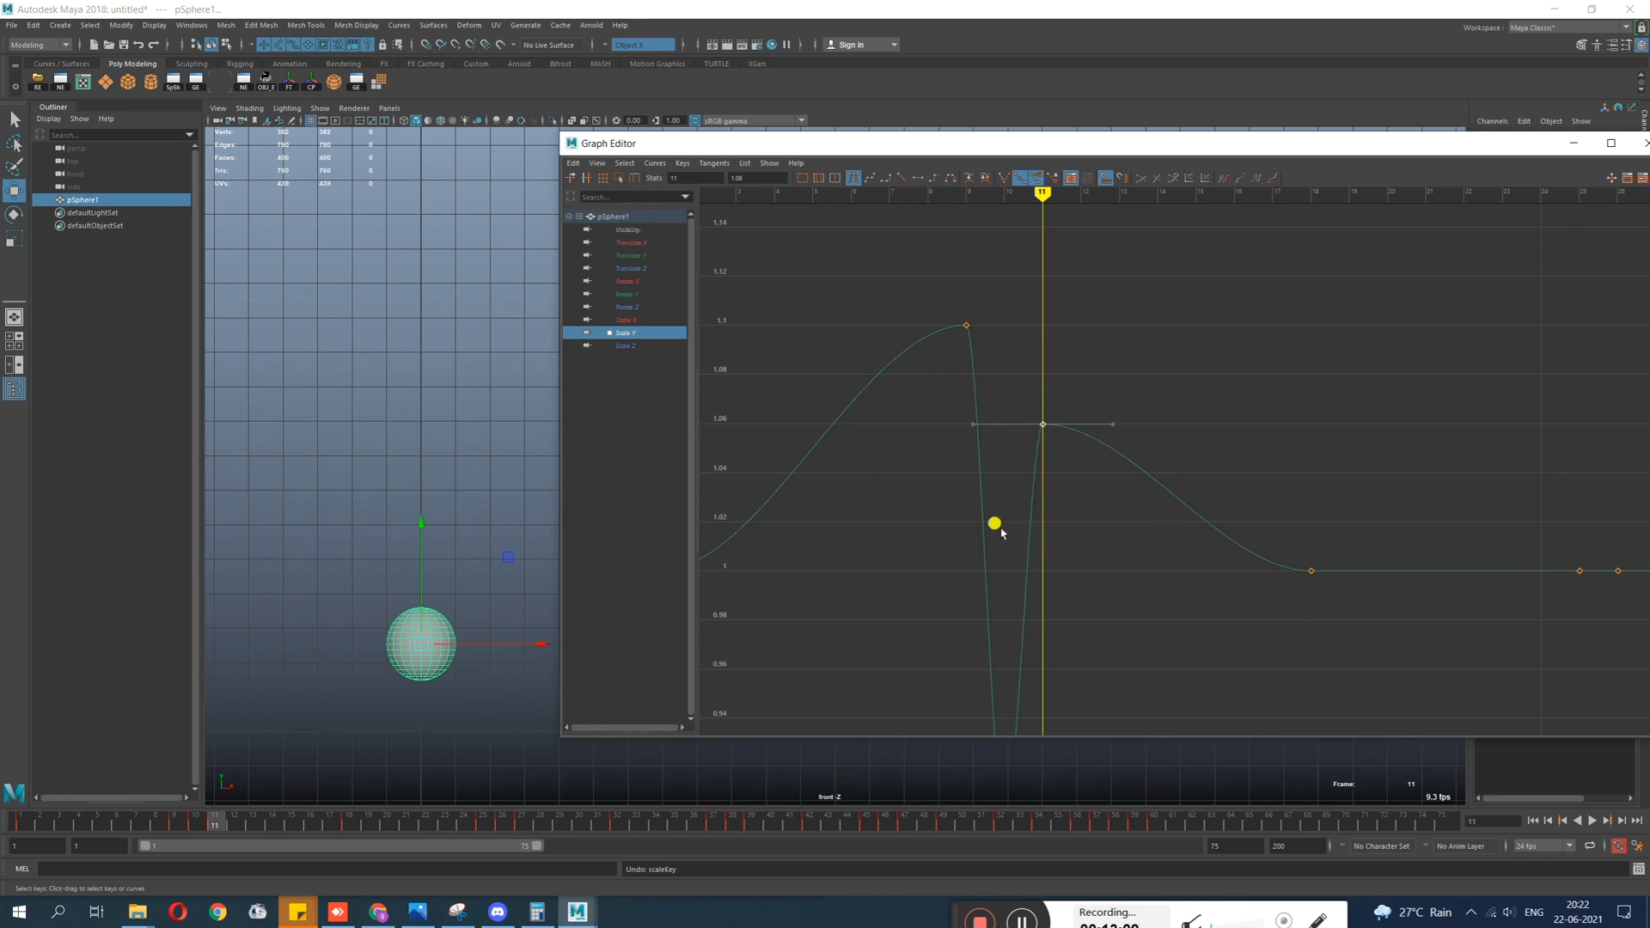
# Go to frame 25 and raise its Scale Y key to about 1.06, level with the frame 11 key.
pyautogui.press('a')
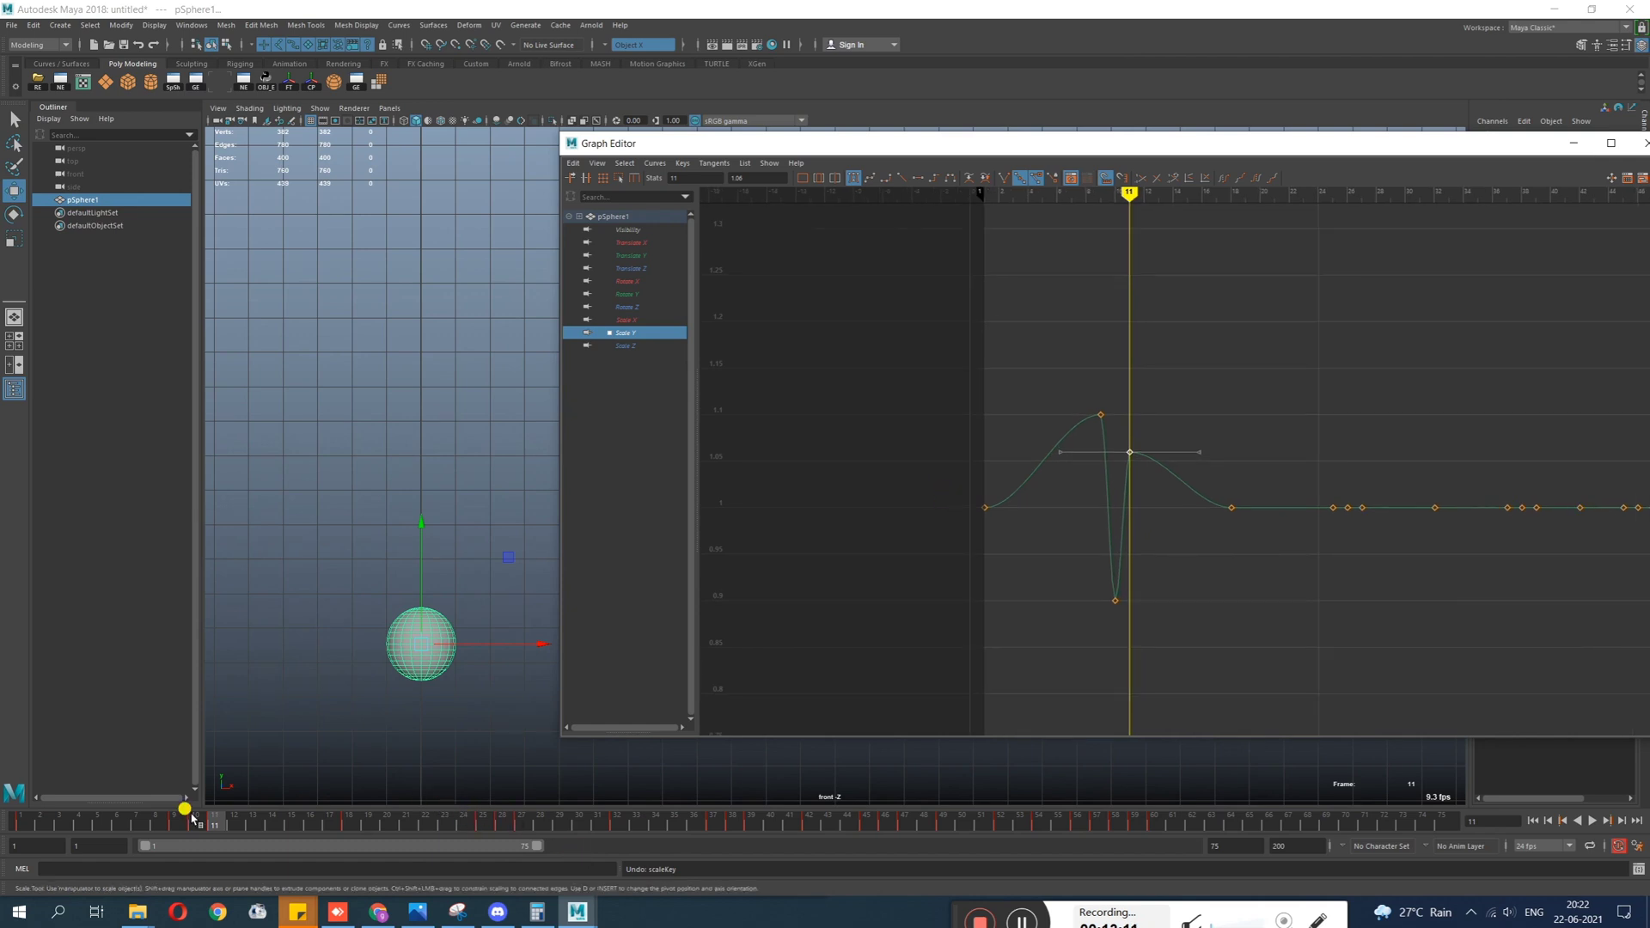
pyautogui.moveTo(194, 821); pyautogui.dragTo(488, 826)
pyautogui.keyDown('alt'); pyautogui.moveTo(1278, 519); pyautogui.dragTo(1141, 517, button='middle'); pyautogui.keyUp('alt')
pyautogui.moveTo(1191, 446); pyautogui.dragTo(1203, 538)
pyautogui.keyDown('shift'); pyautogui.moveTo(1209, 444); pyautogui.dragTo(1214, 385, button='middle'); pyautogui.keyUp('shift')
pyautogui.keyDown('alt'); pyautogui.moveTo(1214, 385); pyautogui.dragTo(1212, 324, button='right'); pyautogui.keyUp('alt')
pyautogui.keyDown('shift'); pyautogui.moveTo(1238, 464); pyautogui.dragTo(1243, 468, button='middle'); pyautogui.keyUp('shift')
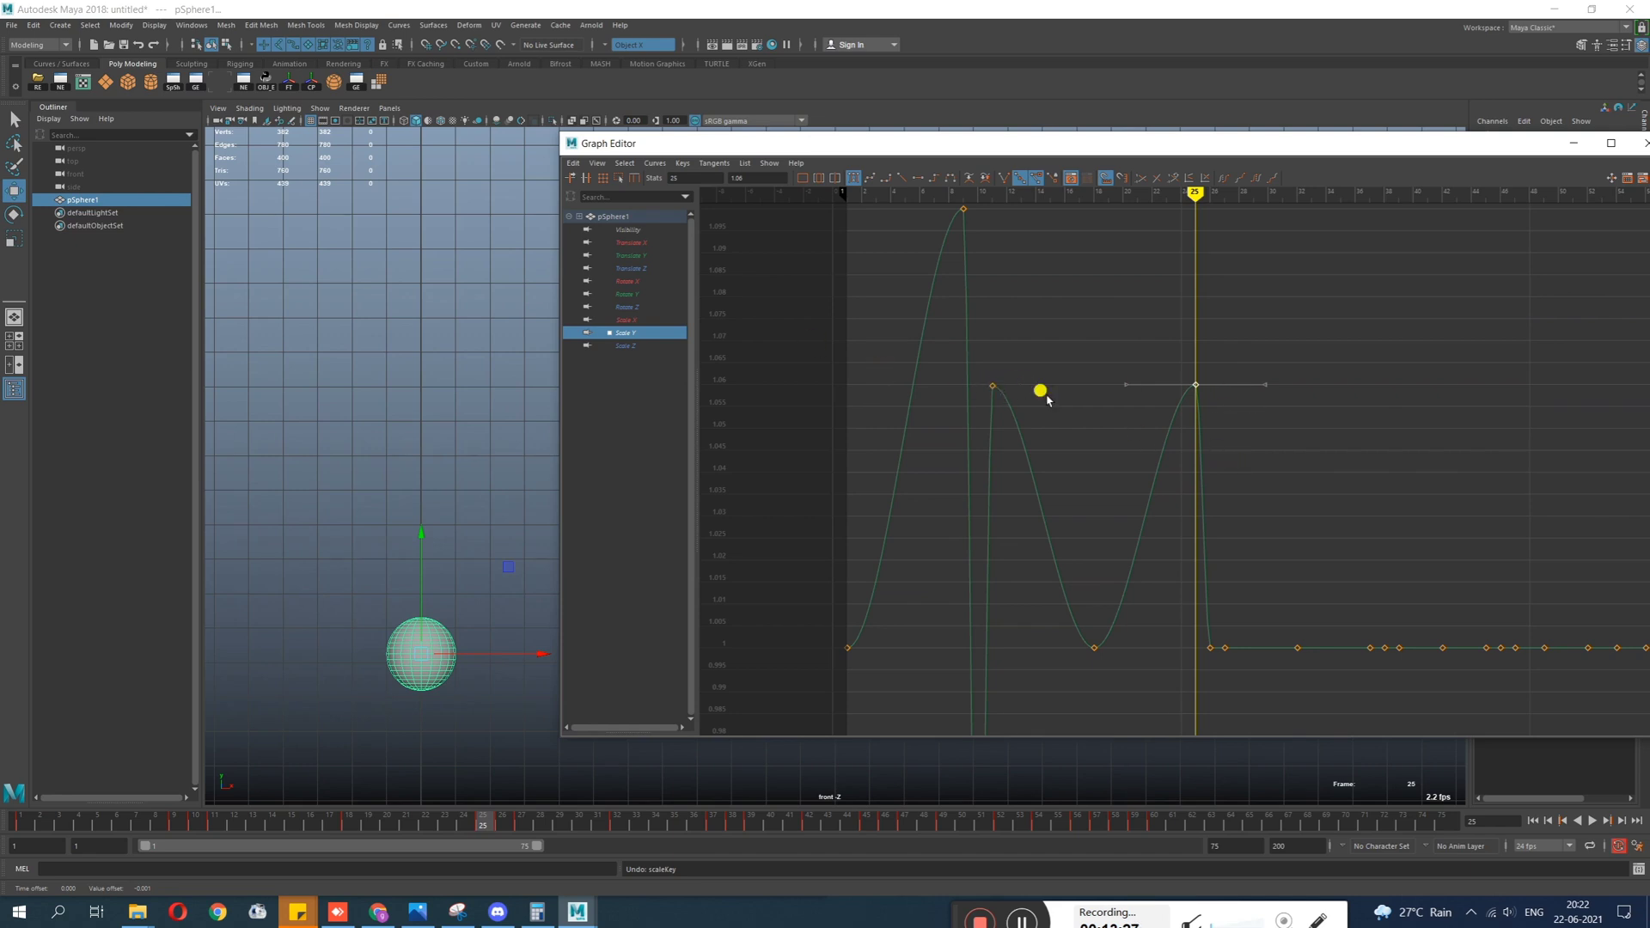
# Set the Scale Y key at frame 26 to 0.94 to squash the ball on its second impact.
pyautogui.keyDown('alt'); pyautogui.moveTo(1179, 575); pyautogui.dragTo(986, 453, button='middle'); pyautogui.keyUp('alt')
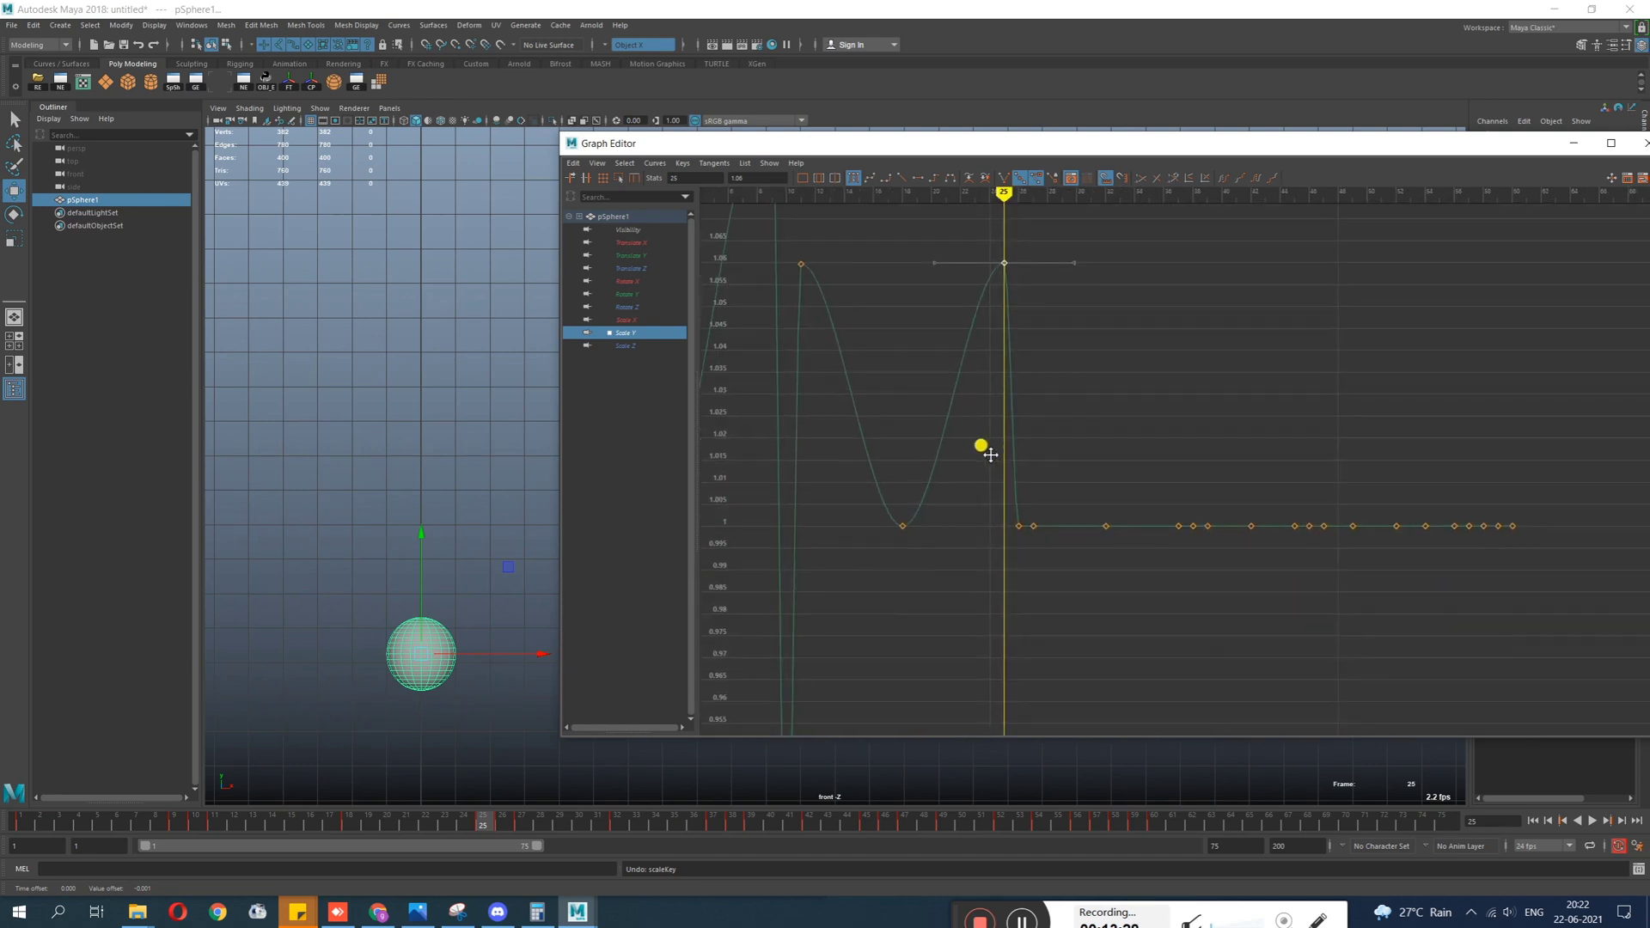
pyautogui.moveTo(1002, 524)
pyautogui.mouseDown()
pyautogui.moveTo(1042, 542)
pyautogui.moveTo(1024, 542)
pyautogui.mouseUp()
pyautogui.keyDown('alt'); pyautogui.keyDown('shift'); pyautogui.moveTo(1047, 472); pyautogui.dragTo(1043, 525, button='right'); pyautogui.keyUp('shift'); pyautogui.keyUp('alt')
pyautogui.keyDown('shift'); pyautogui.moveTo(1024, 473); pyautogui.dragTo(1019, 575, button='middle'); pyautogui.keyUp('shift')
pyautogui.click(747, 178)
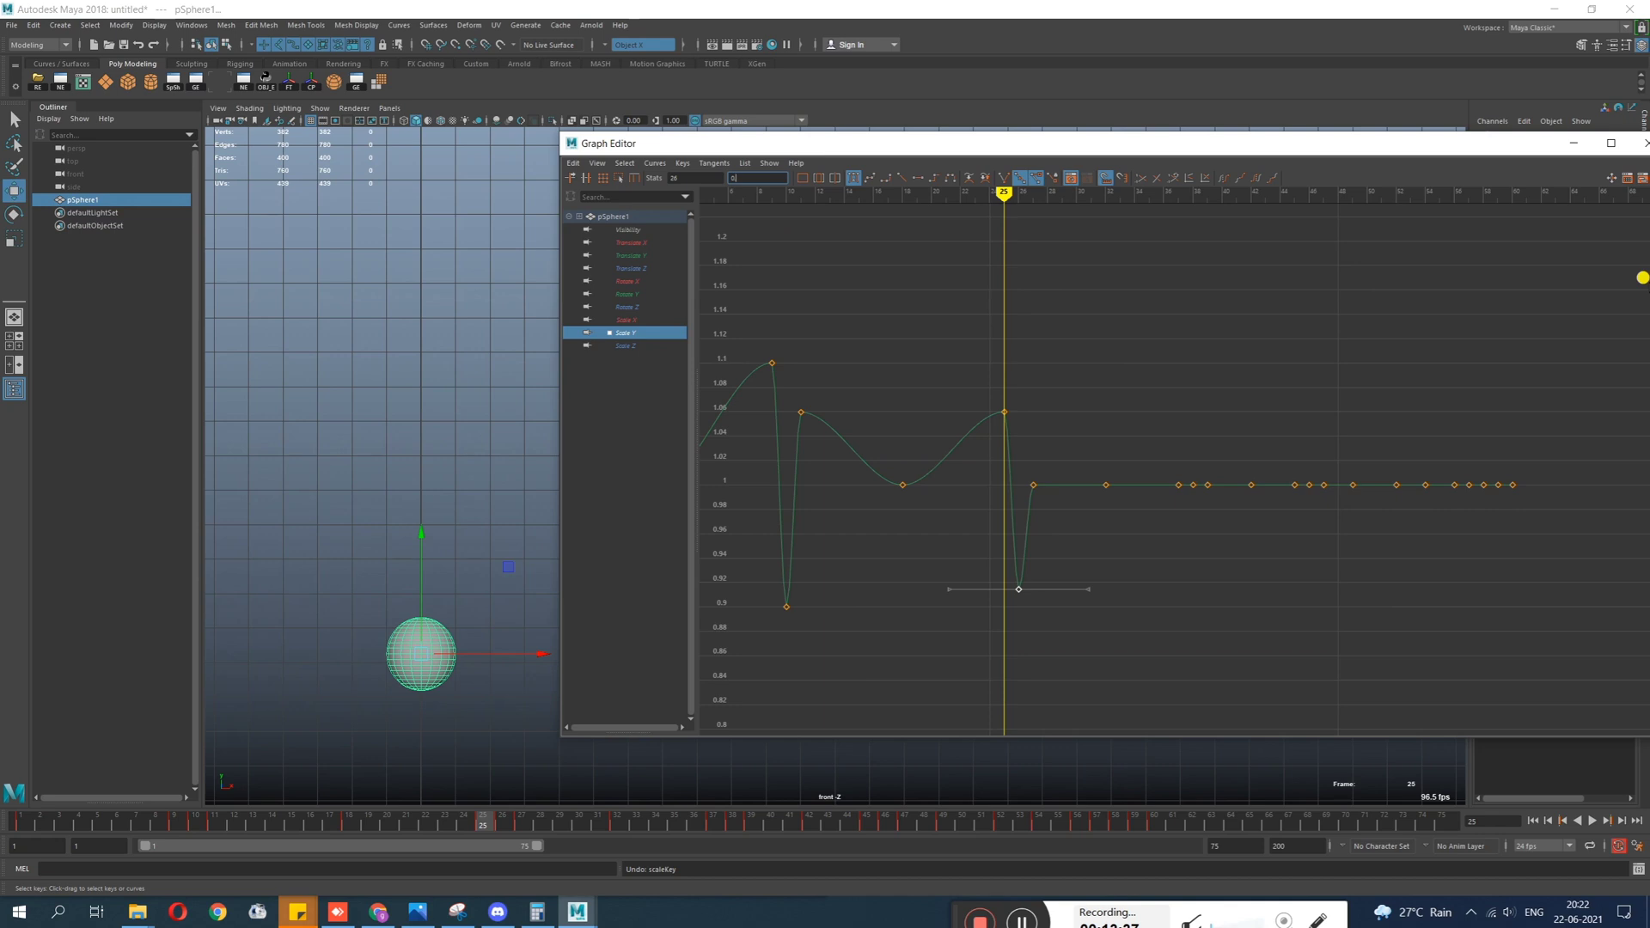
pyautogui.press('Return')
# Raise the Scale Y key at frame 27 to about 1.035 for the stretch after the second impact.
pyautogui.keyDown('alt'); pyautogui.keyDown('shift'); pyautogui.moveTo(1069, 542); pyautogui.dragTo(1098, 556, button='right'); pyautogui.keyUp('shift'); pyautogui.keyUp('alt')
pyautogui.keyDown('alt'); pyautogui.moveTo(1129, 557); pyautogui.dragTo(1269, 511, button='middle'); pyautogui.keyUp('alt')
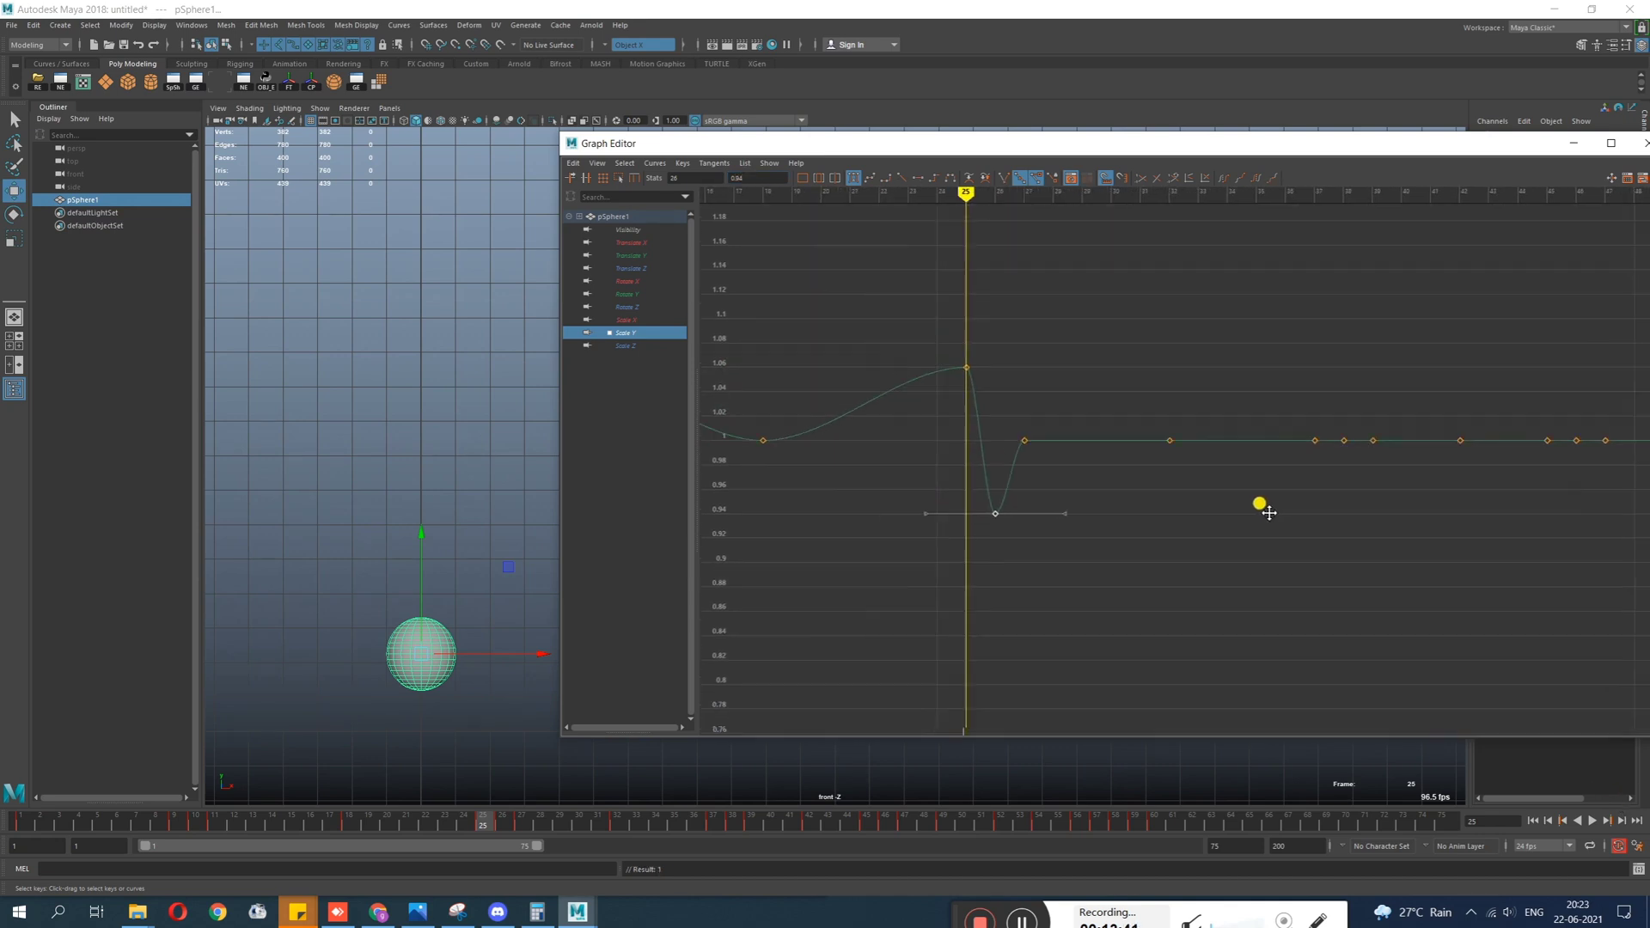
pyautogui.keyDown('alt'); pyautogui.moveTo(1109, 506); pyautogui.dragTo(1135, 510, button='middle'); pyautogui.keyUp('alt')
pyautogui.moveTo(1095, 416); pyautogui.dragTo(1010, 465)
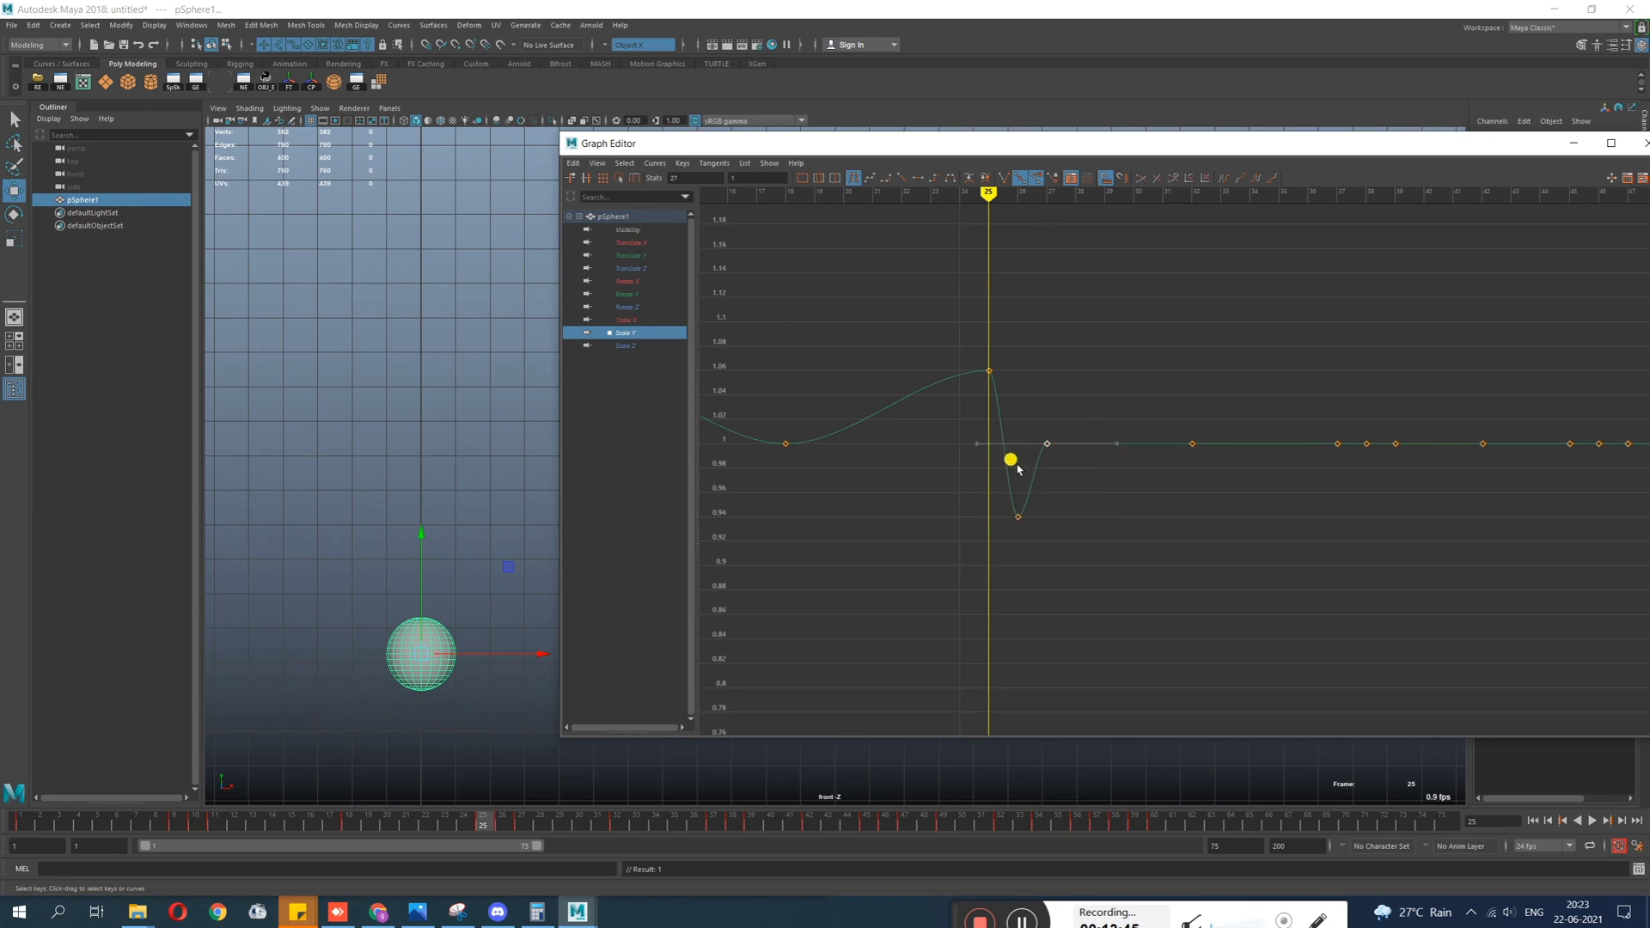
pyautogui.keyDown('alt'); pyautogui.moveTo(1017, 465); pyautogui.dragTo(928, 472, button='middle'); pyautogui.keyUp('alt')
pyautogui.keyDown('alt'); pyautogui.moveTo(958, 446); pyautogui.dragTo(1083, 427, button='right'); pyautogui.keyUp('alt')
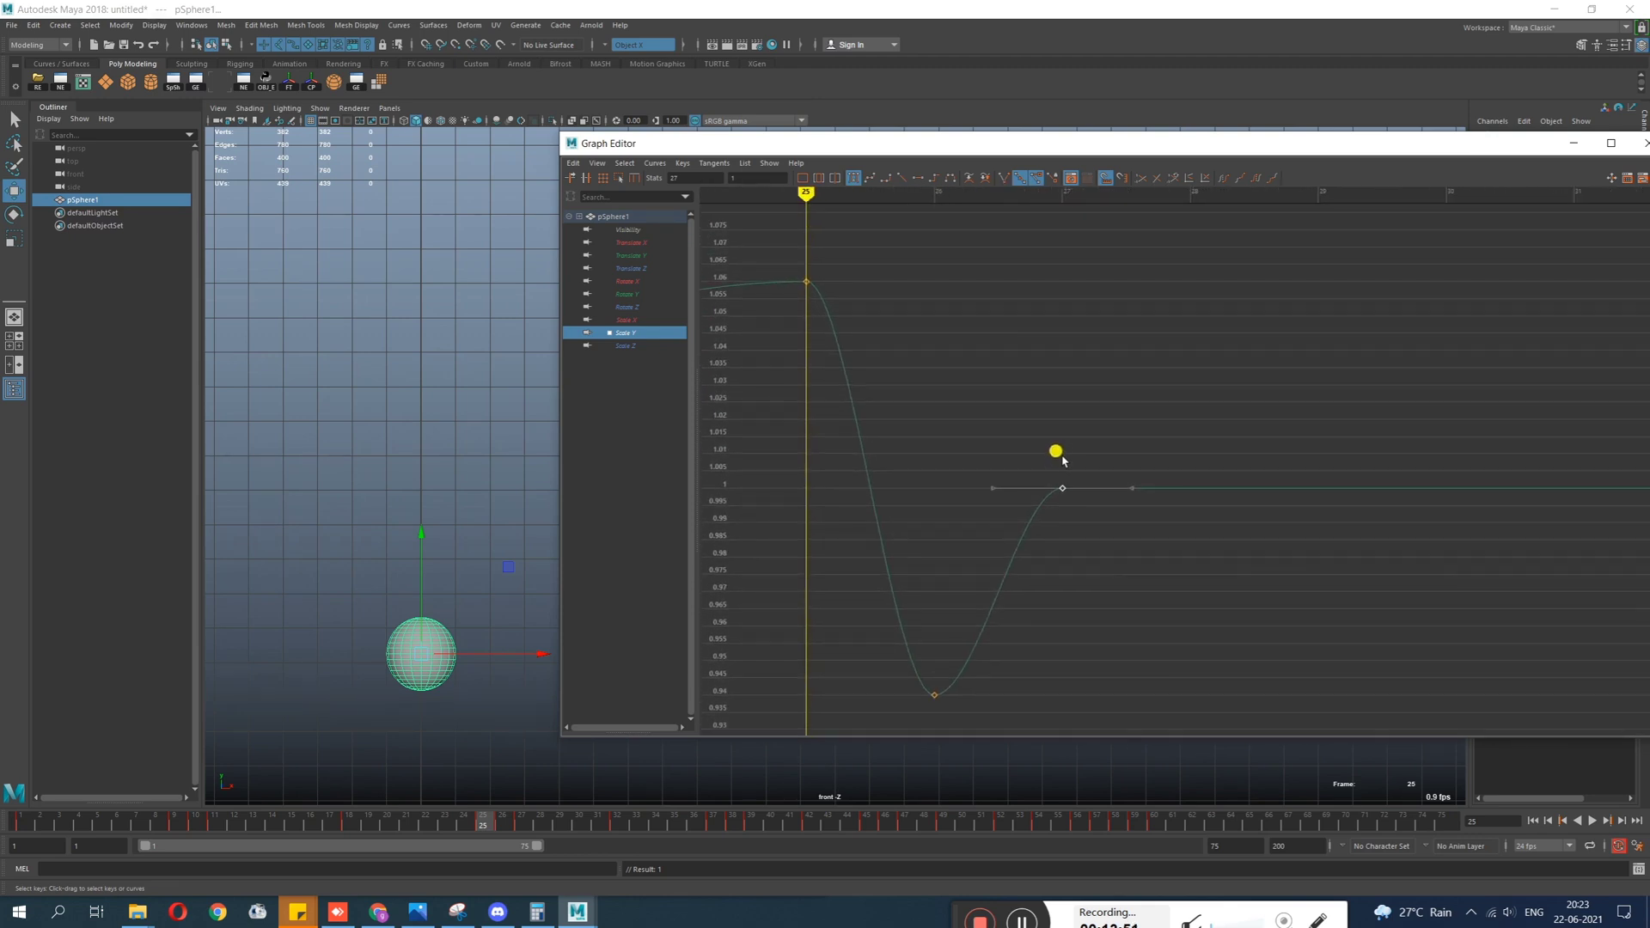
pyautogui.keyDown('shift'); pyautogui.moveTo(1071, 387); pyautogui.dragTo(1083, 252, button='middle'); pyautogui.keyUp('shift')
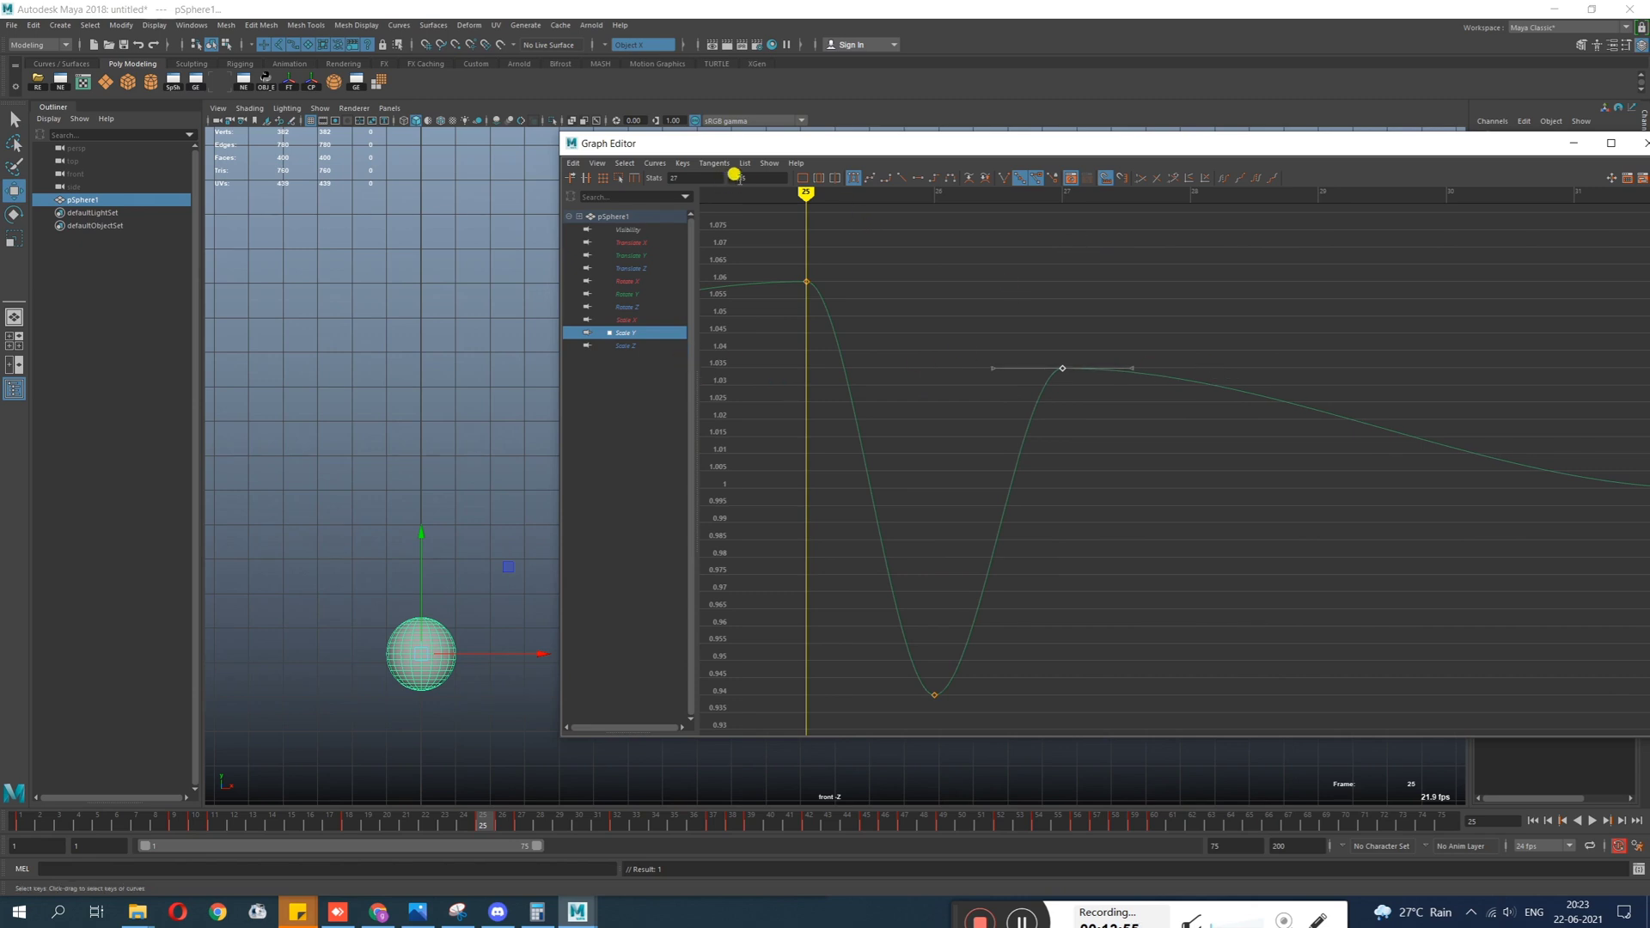
# Raise the Scale Y key at frame 37 to about 1.035, level with the frame 27 key.
pyautogui.keyDown('alt'); pyautogui.moveTo(1521, 531); pyautogui.dragTo(1298, 469, button='right'); pyautogui.keyUp('alt')
pyautogui.keyDown('alt'); pyautogui.moveTo(1298, 468); pyautogui.dragTo(987, 507, button='middle'); pyautogui.keyUp('alt')
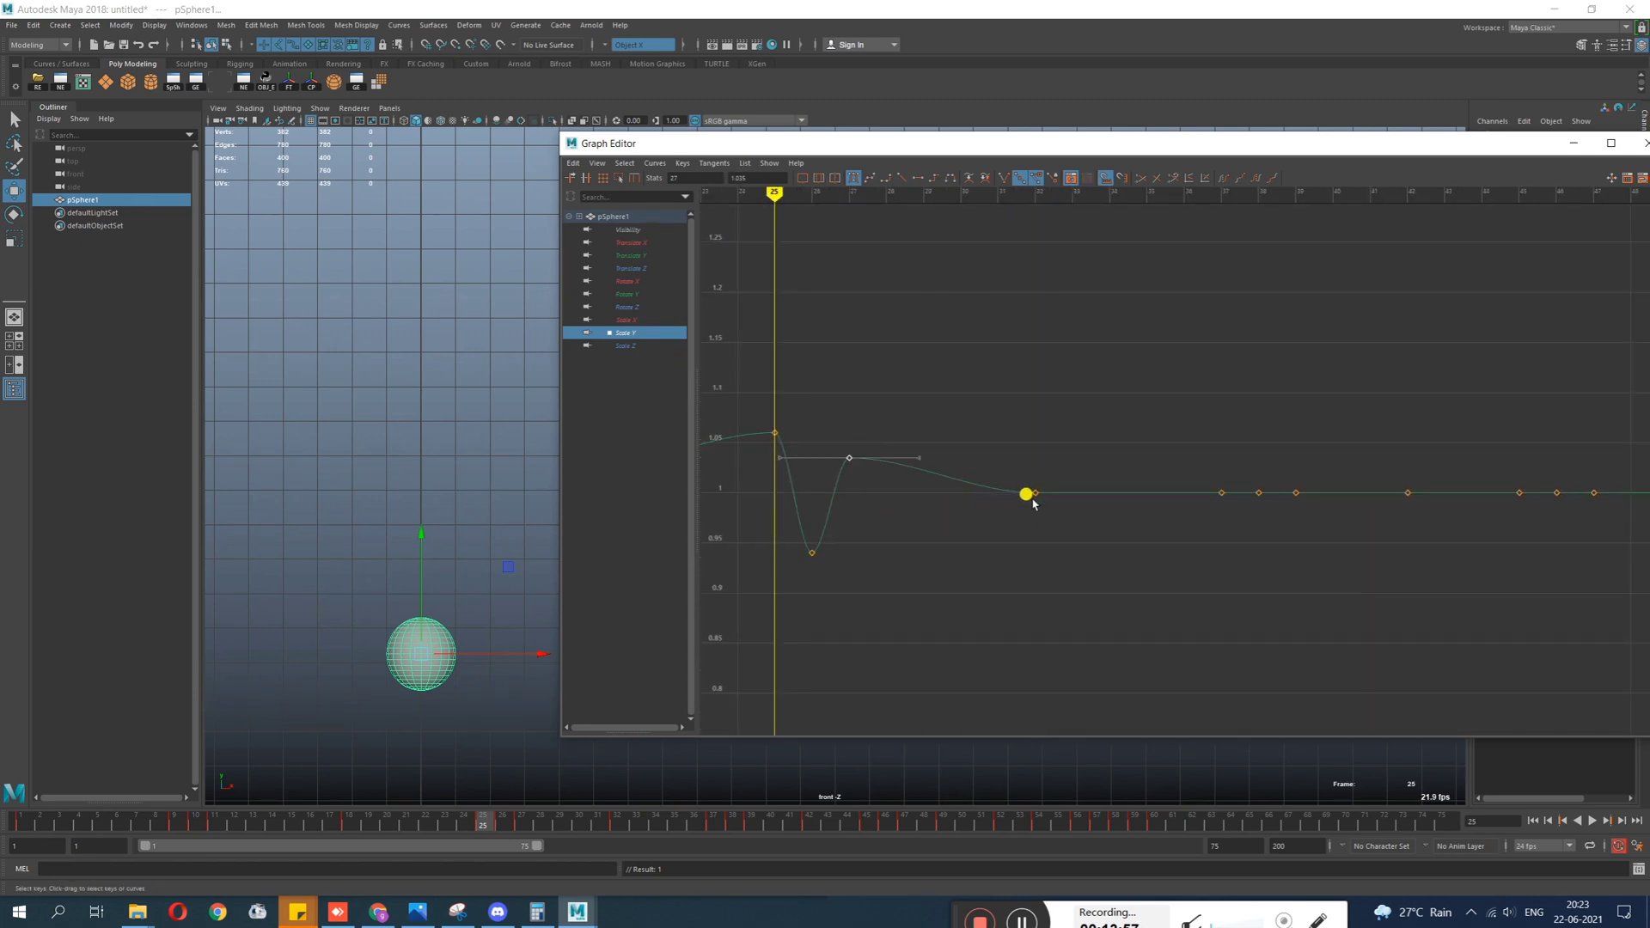
pyautogui.moveTo(1193, 442); pyautogui.dragTo(1235, 501)
pyautogui.keyDown('shift'); pyautogui.moveTo(1109, 580); pyautogui.dragTo(1109, 384, button='middle'); pyautogui.keyUp('shift')
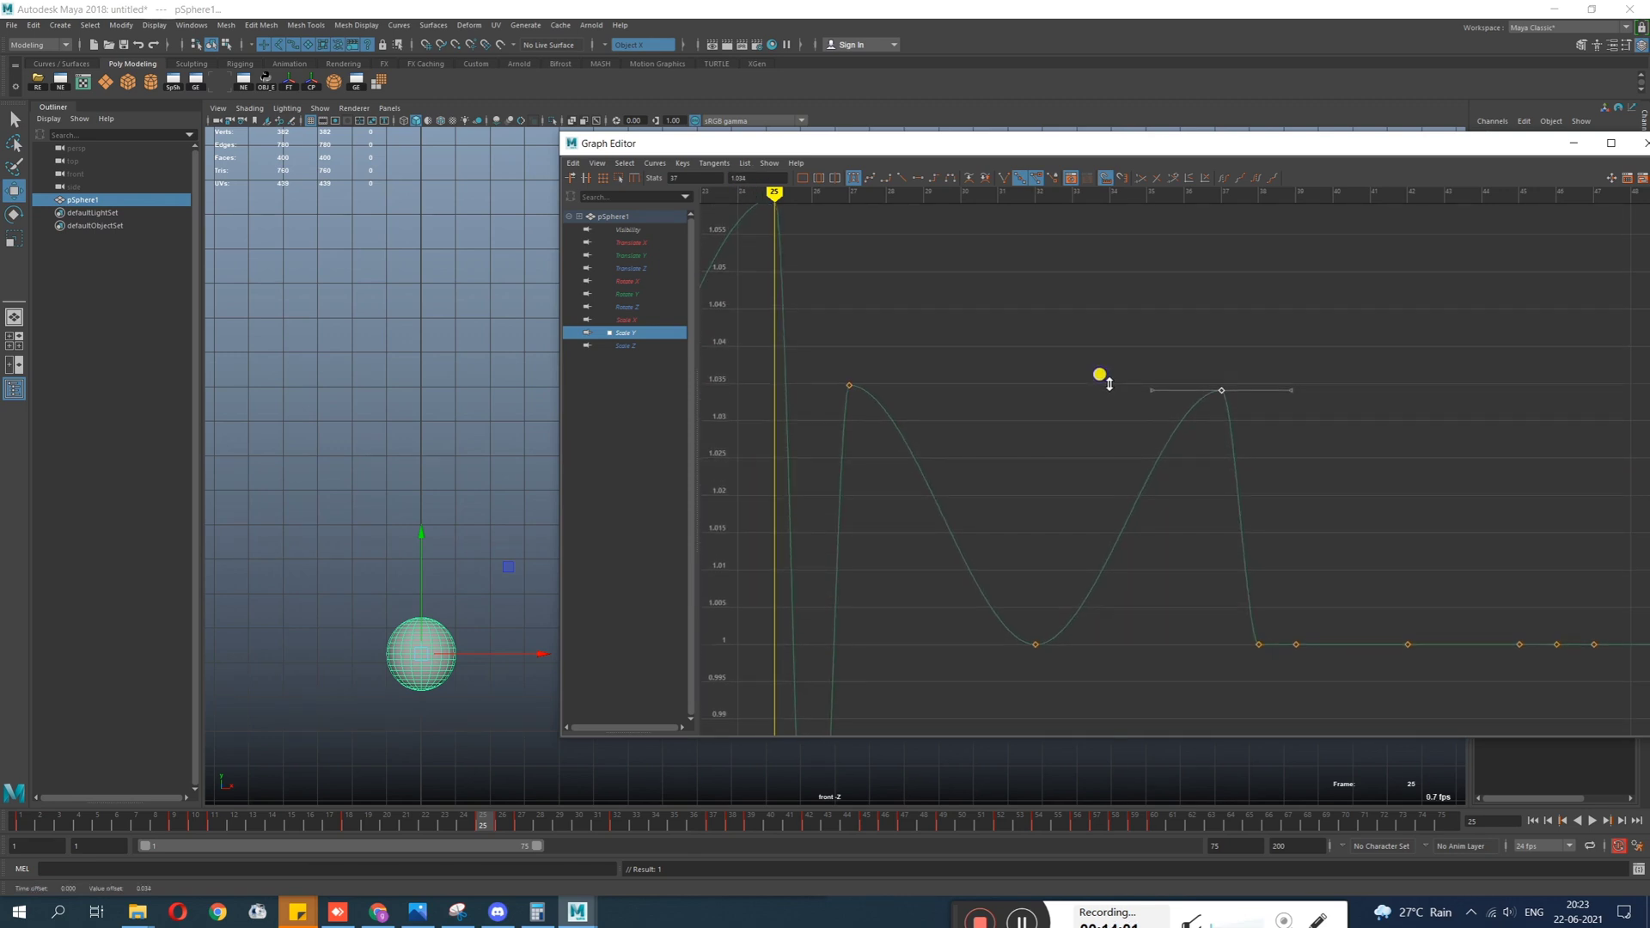
pyautogui.keyDown('shift'); pyautogui.moveTo(1158, 488); pyautogui.dragTo(1152, 477, button='middle'); pyautogui.keyUp('shift')
# Lower the Scale Y key at frame 38 to about 0.965 to squash the ball on its third impact.
pyautogui.keyDown('alt'); pyautogui.moveTo(1237, 596); pyautogui.dragTo(1043, 472, button='middle'); pyautogui.keyUp('alt')
pyautogui.moveTo(1054, 479); pyautogui.dragTo(1071, 556)
pyautogui.keyDown('alt'); pyautogui.moveTo(1072, 556); pyautogui.dragTo(1225, 523, button='middle'); pyautogui.keyUp('alt')
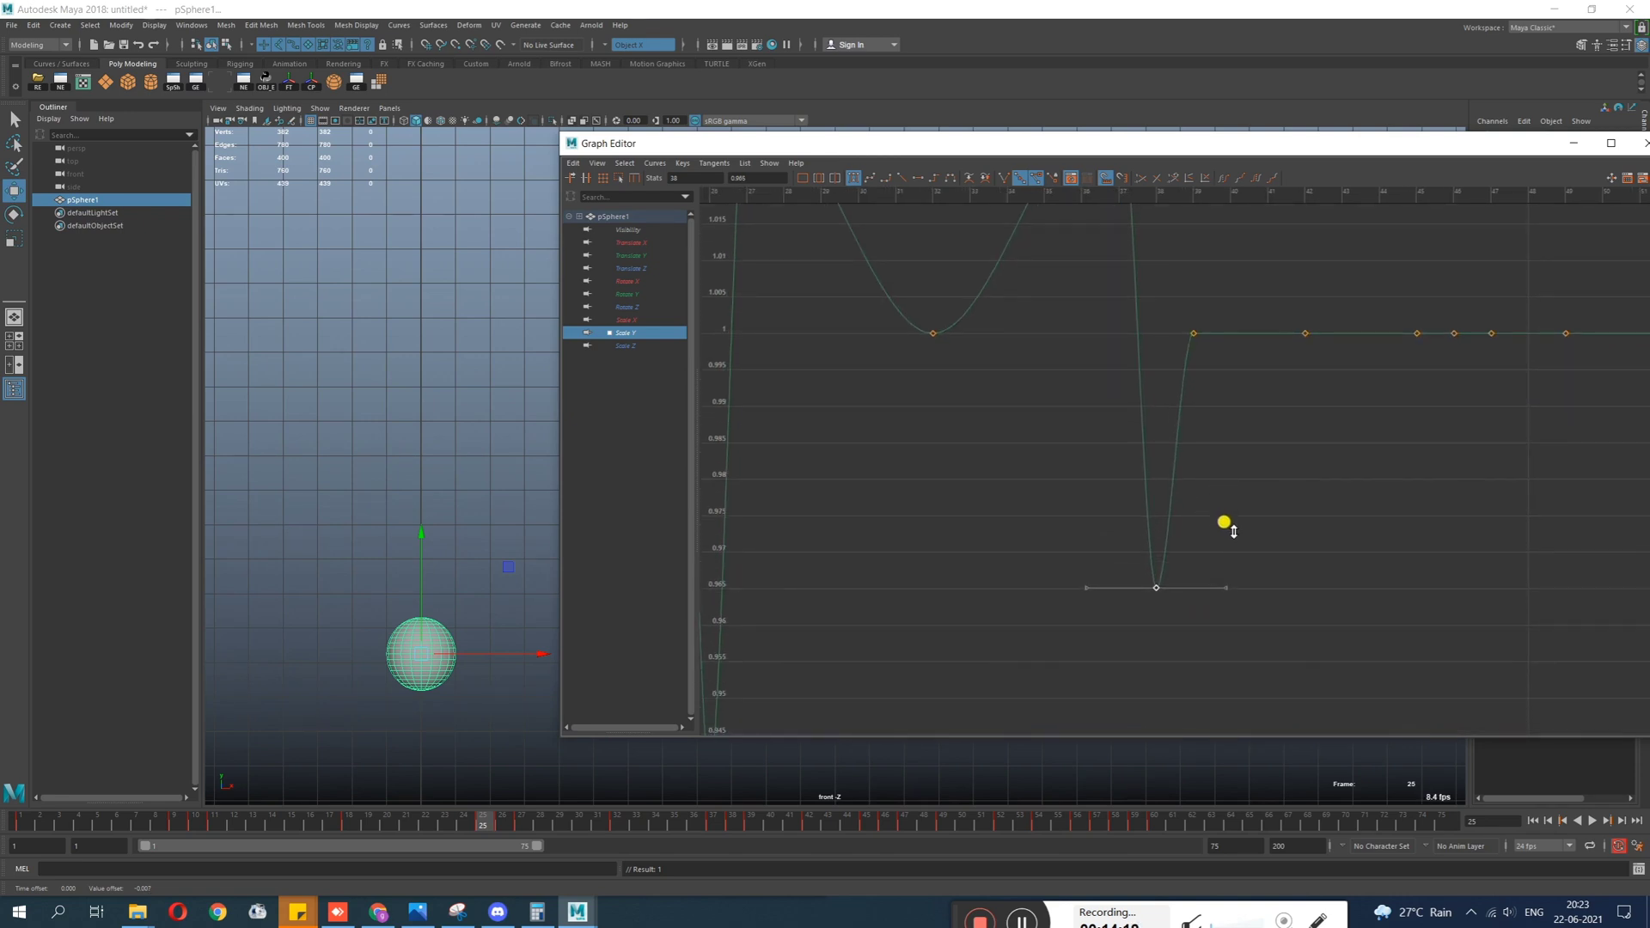
# Raise the Scale Y key at frame 39 to about 1.017 for the stretch after the third impact.
pyautogui.keyDown('alt'); pyautogui.keyDown('shift'); pyautogui.moveTo(1163, 411); pyautogui.dragTo(1153, 490, button='right'); pyautogui.keyUp('shift'); pyautogui.keyUp('alt')
pyautogui.keyDown('alt'); pyautogui.moveTo(1155, 488); pyautogui.dragTo(982, 575, button='middle'); pyautogui.keyUp('alt')
pyautogui.moveTo(981, 574)
pyautogui.keyDown('alt'); pyautogui.keyDown('shift'); pyautogui.mouseDown(button='right')
pyautogui.moveTo(983, 523)
pyautogui.moveTo(994, 559)
pyautogui.moveTo(1020, 564)
pyautogui.moveTo(1028, 542)
pyautogui.moveTo(974, 574)
pyautogui.mouseUp(button='right'); pyautogui.keyUp('shift'); pyautogui.keyUp('alt')
pyautogui.moveTo(894, 537); pyautogui.dragTo(980, 627)
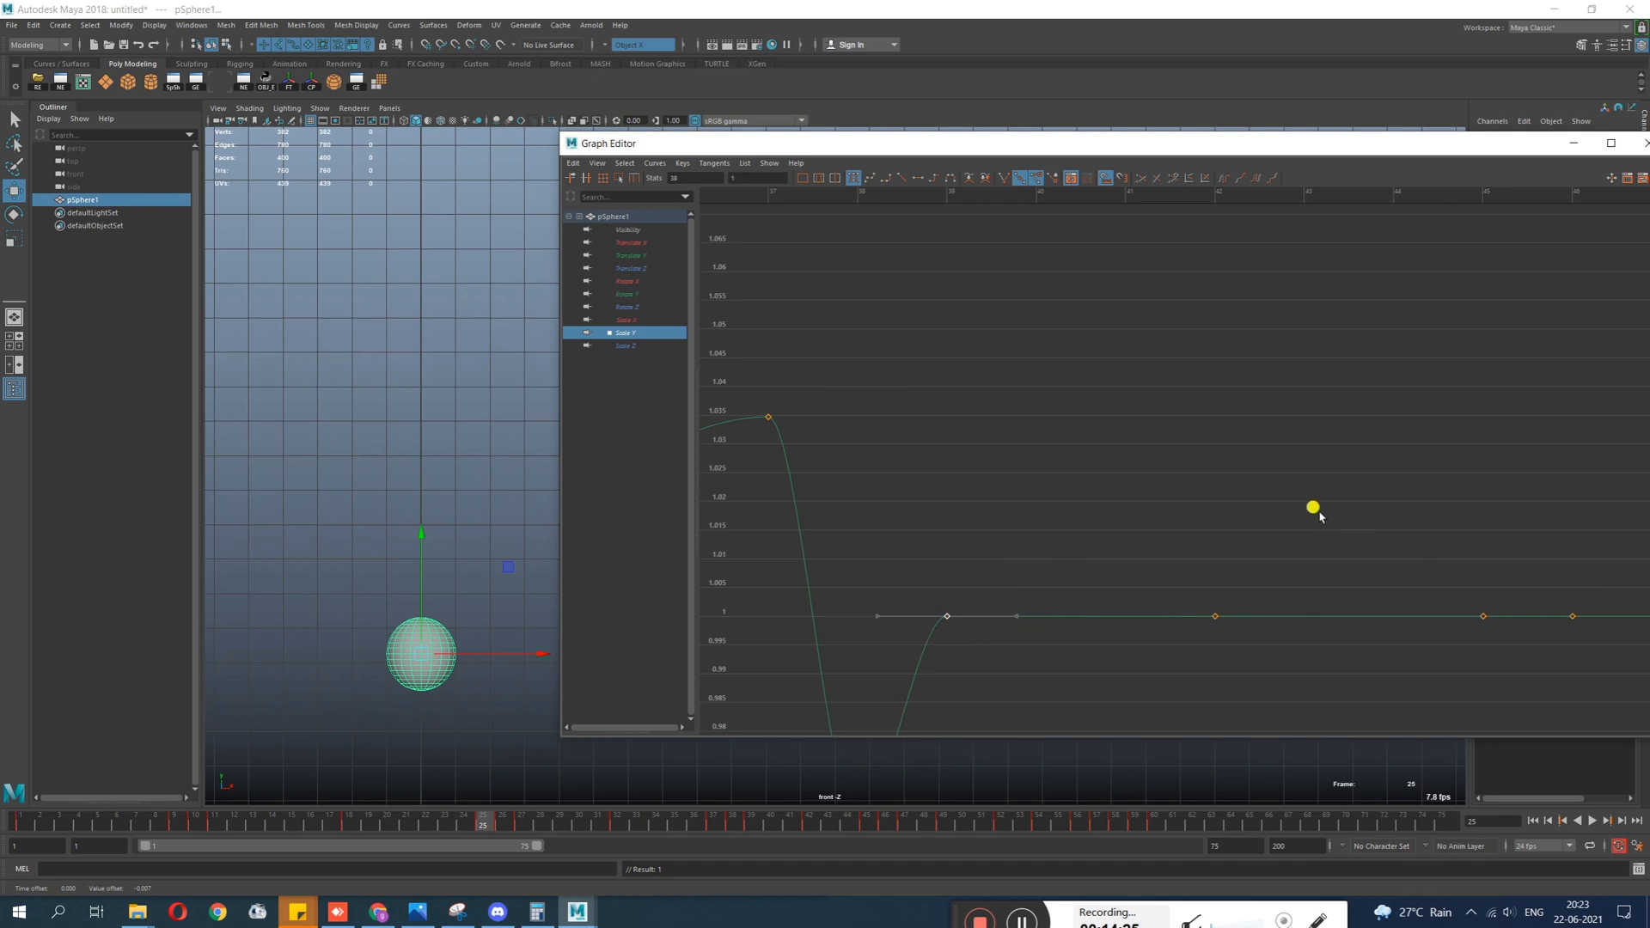
pyautogui.keyDown('shift'); pyautogui.moveTo(1028, 565); pyautogui.dragTo(1011, 432, button='middle'); pyautogui.keyUp('shift')
pyautogui.hotkey('ctrl', 'z')
pyautogui.keyDown('shift'); pyautogui.moveTo(935, 540); pyautogui.dragTo(931, 422, button='middle'); pyautogui.keyUp('shift')
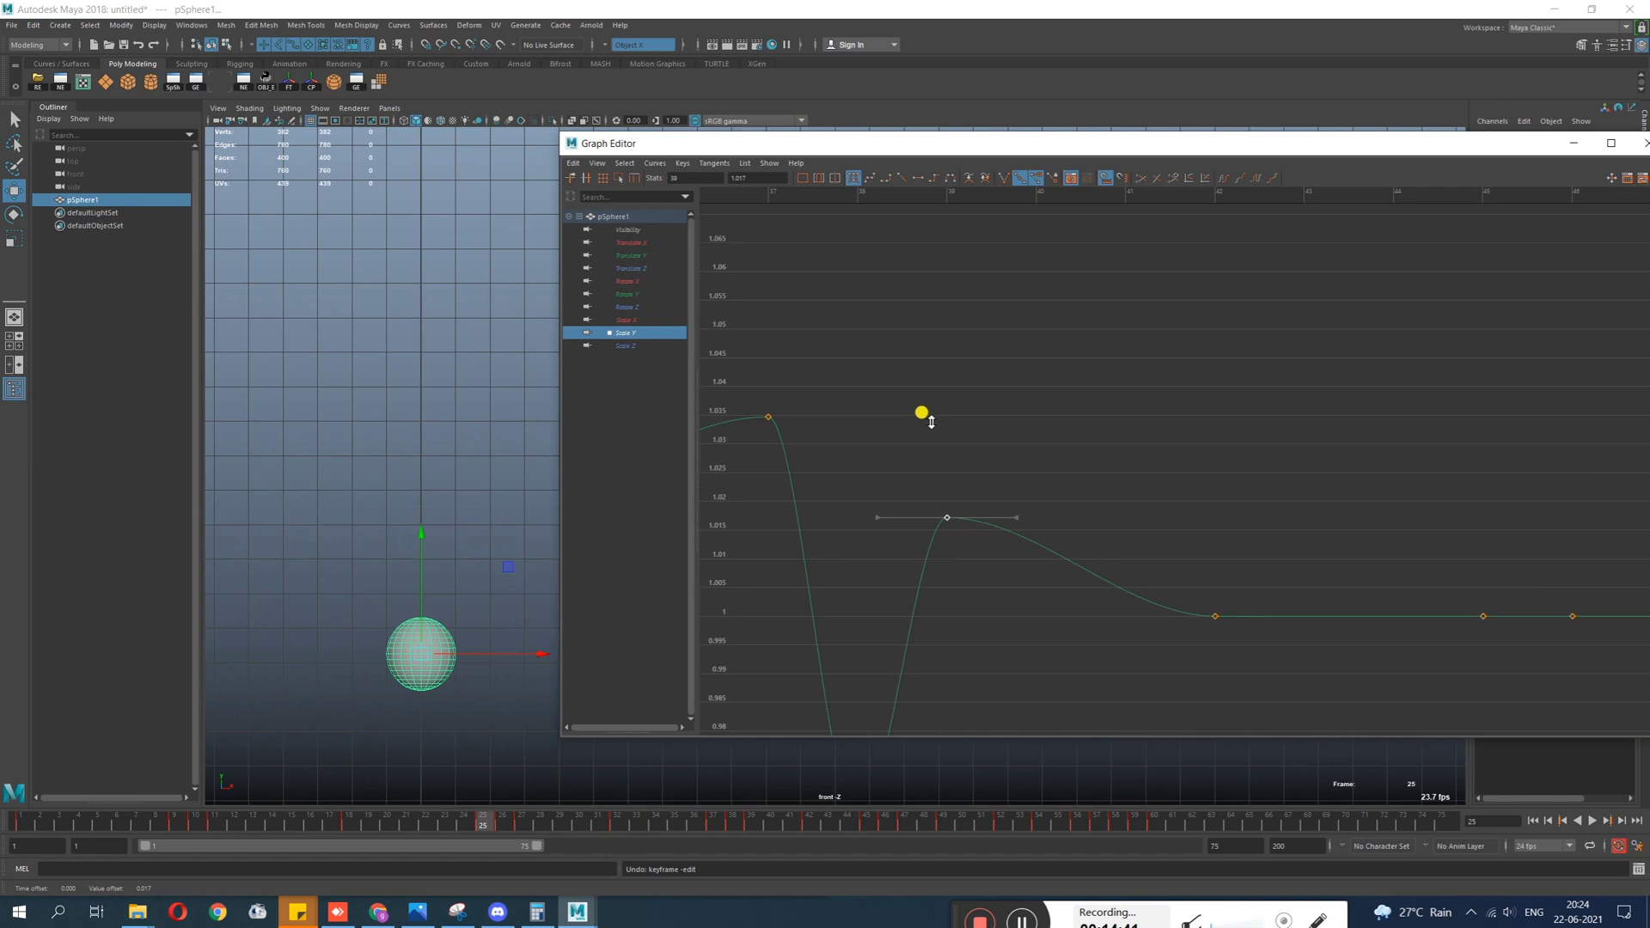
# Set the Scale Y key at frame 45 to 1.017 to stretch the ball before its next impact.
pyautogui.keyDown('alt'); pyautogui.moveTo(1093, 632); pyautogui.dragTo(988, 587, button='middle'); pyautogui.keyUp('alt')
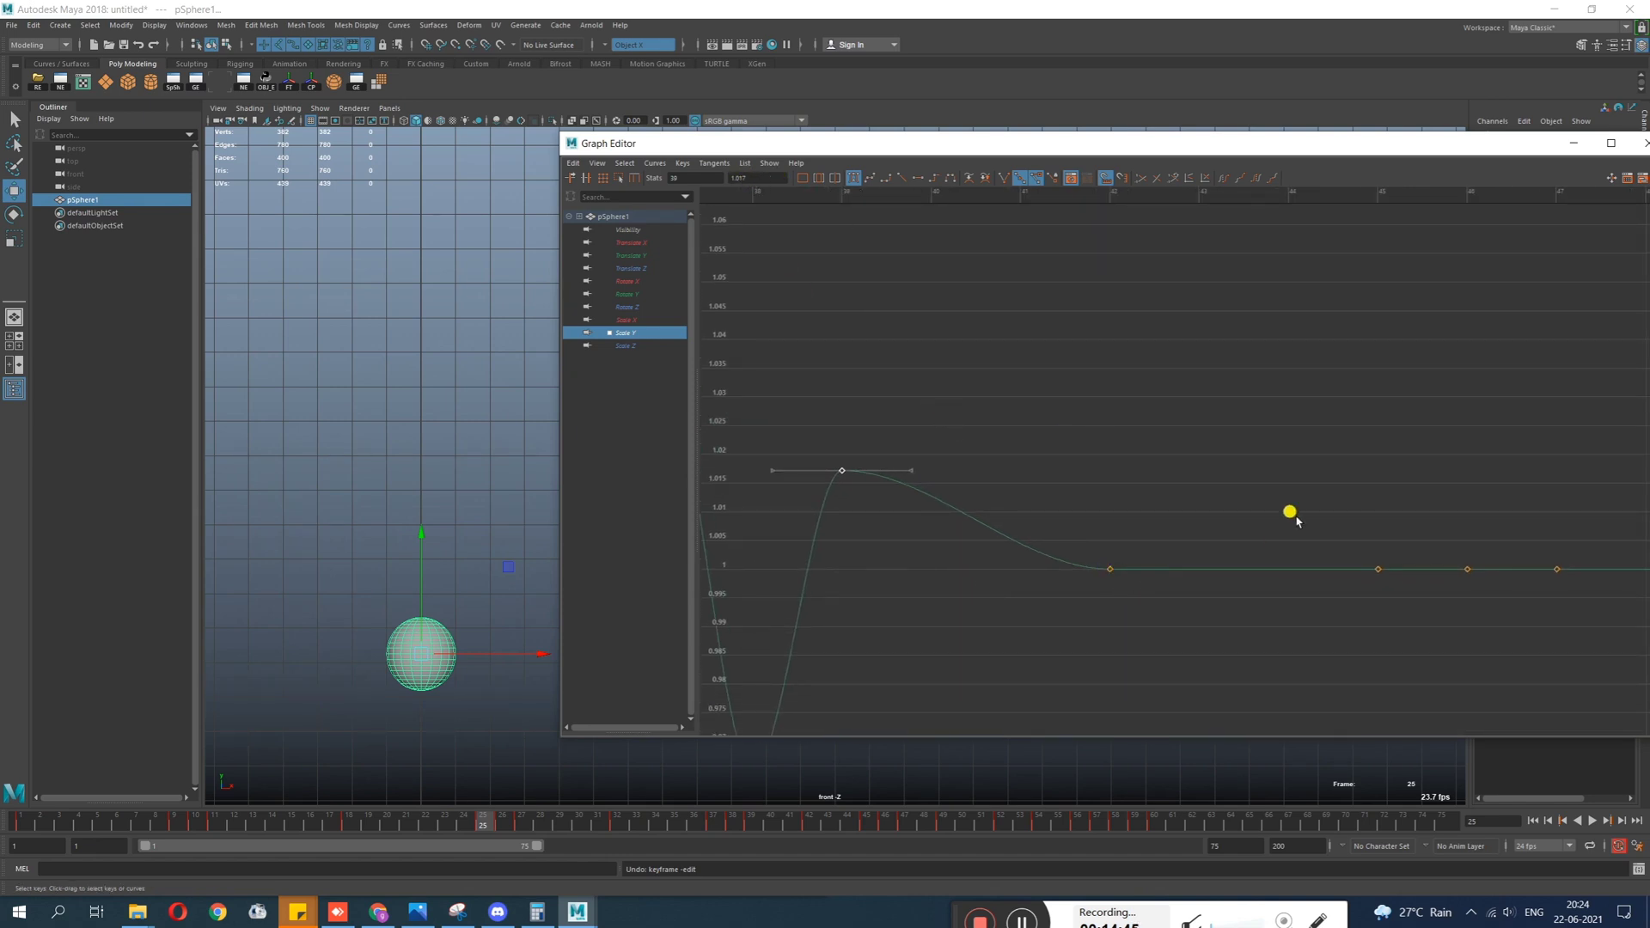
pyautogui.moveTo(1323, 504); pyautogui.dragTo(1413, 610)
pyautogui.click(754, 178)
pyautogui.write('1.017')
pyautogui.press('Return')
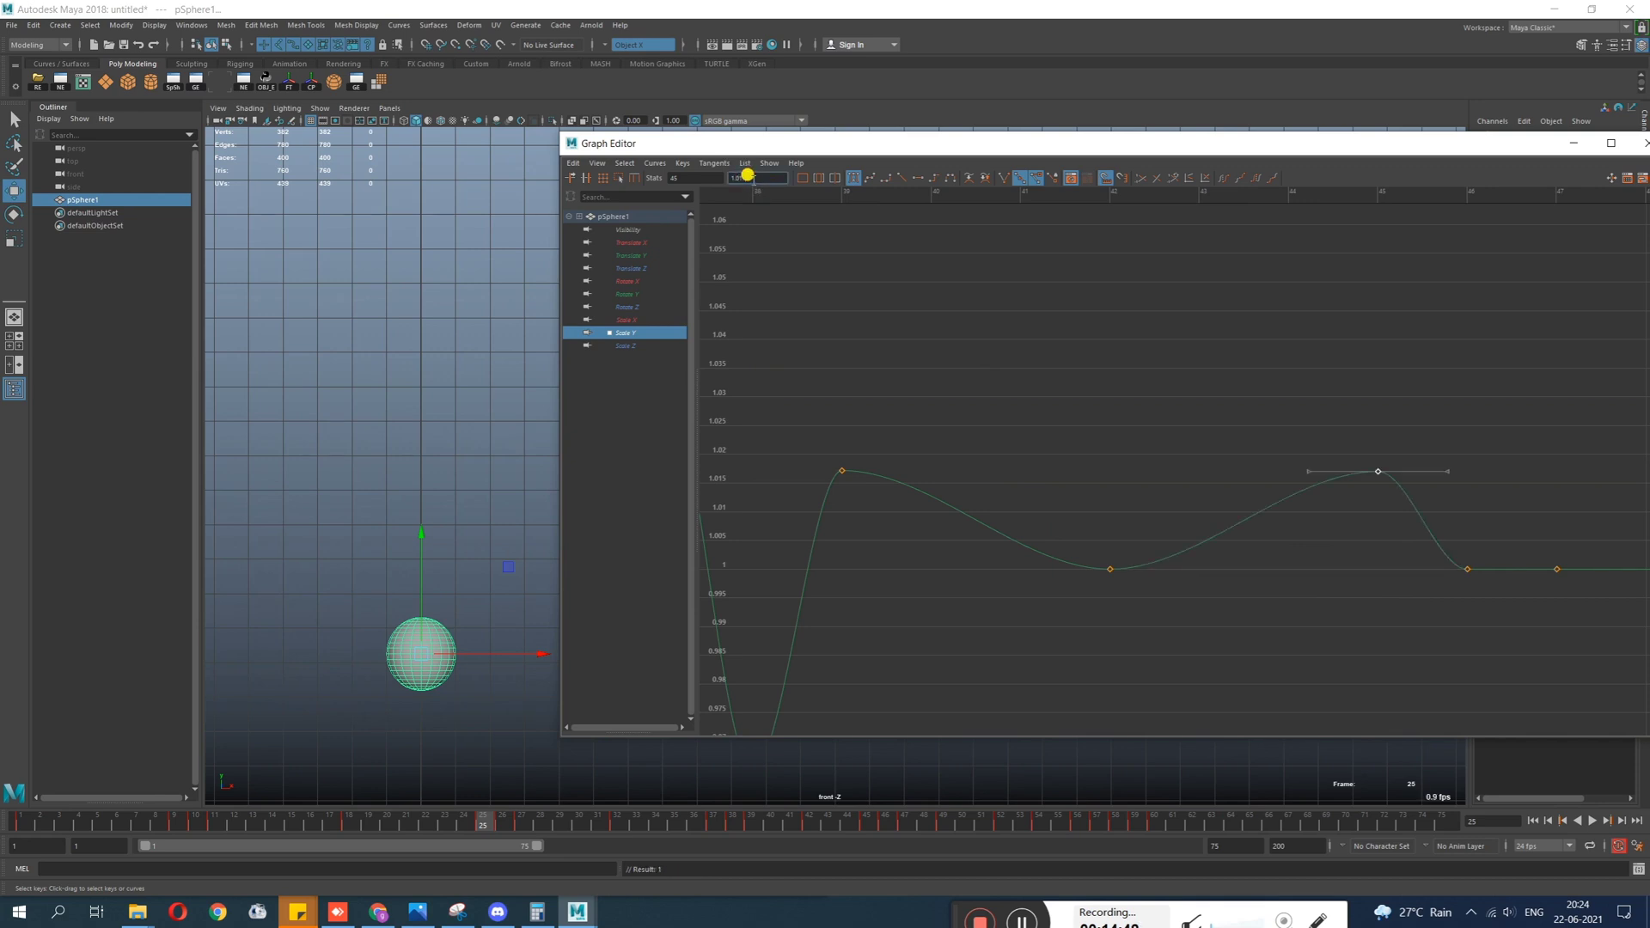
# Scrub the timeline up to frame 37 and reframe the sphere in the front view to check its stretch and squash.
pyautogui.moveTo(504, 830); pyautogui.dragTo(514, 829)
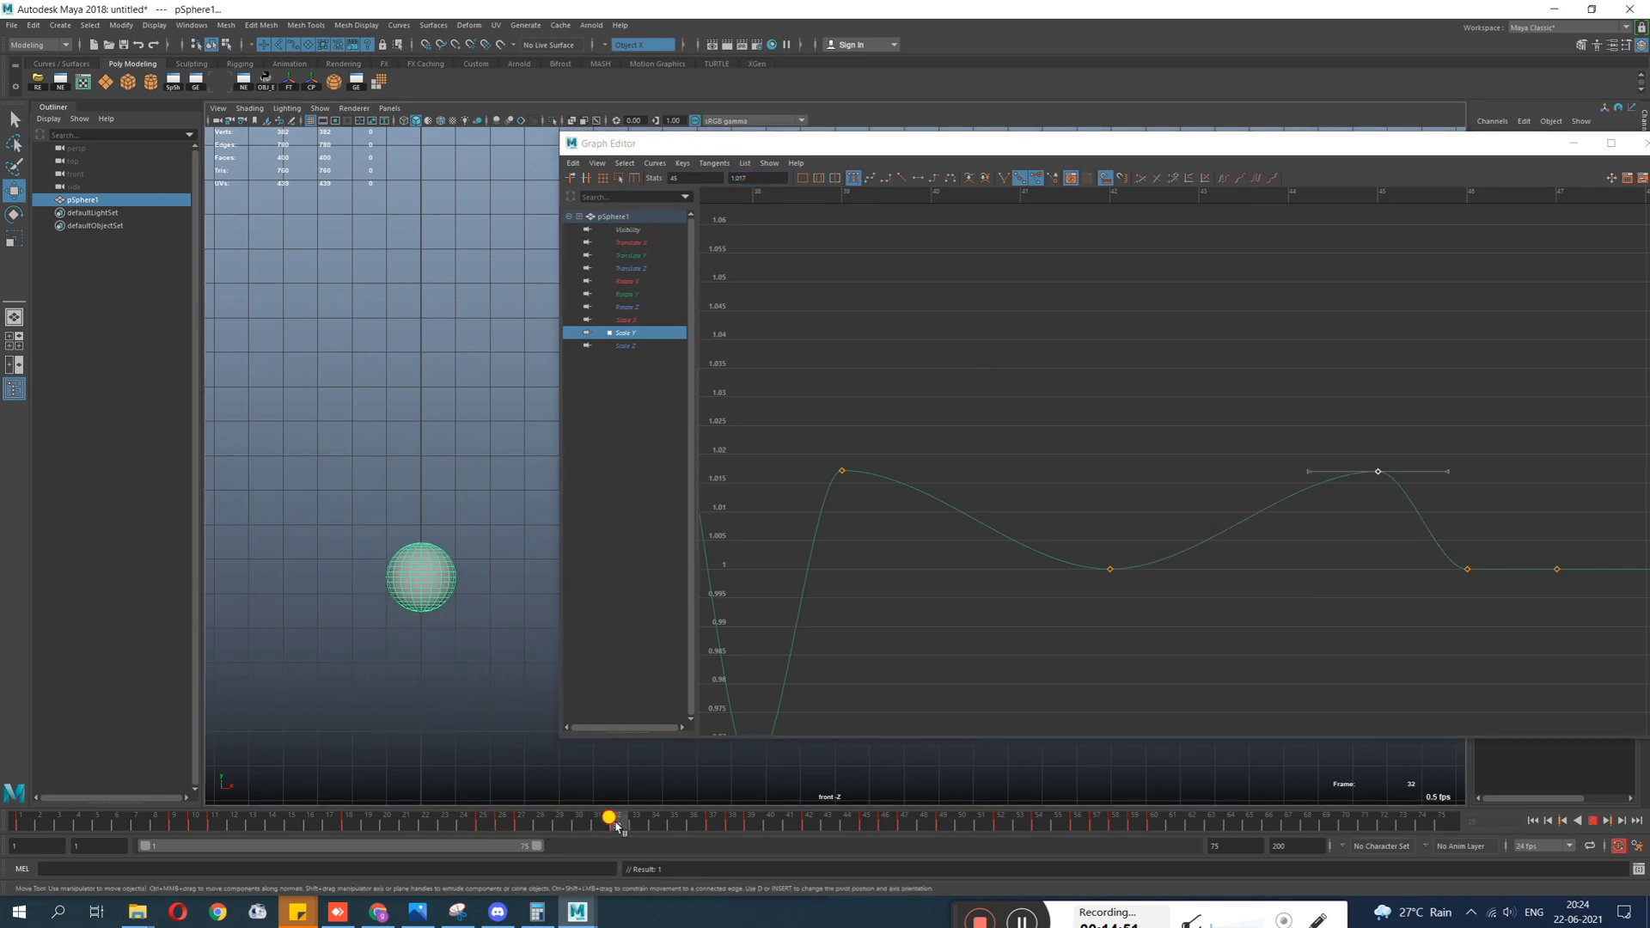
pyautogui.click(718, 834)
pyautogui.keyDown('alt'); pyautogui.moveTo(489, 680); pyautogui.dragTo(287, 596, button='right'); pyautogui.keyUp('alt')
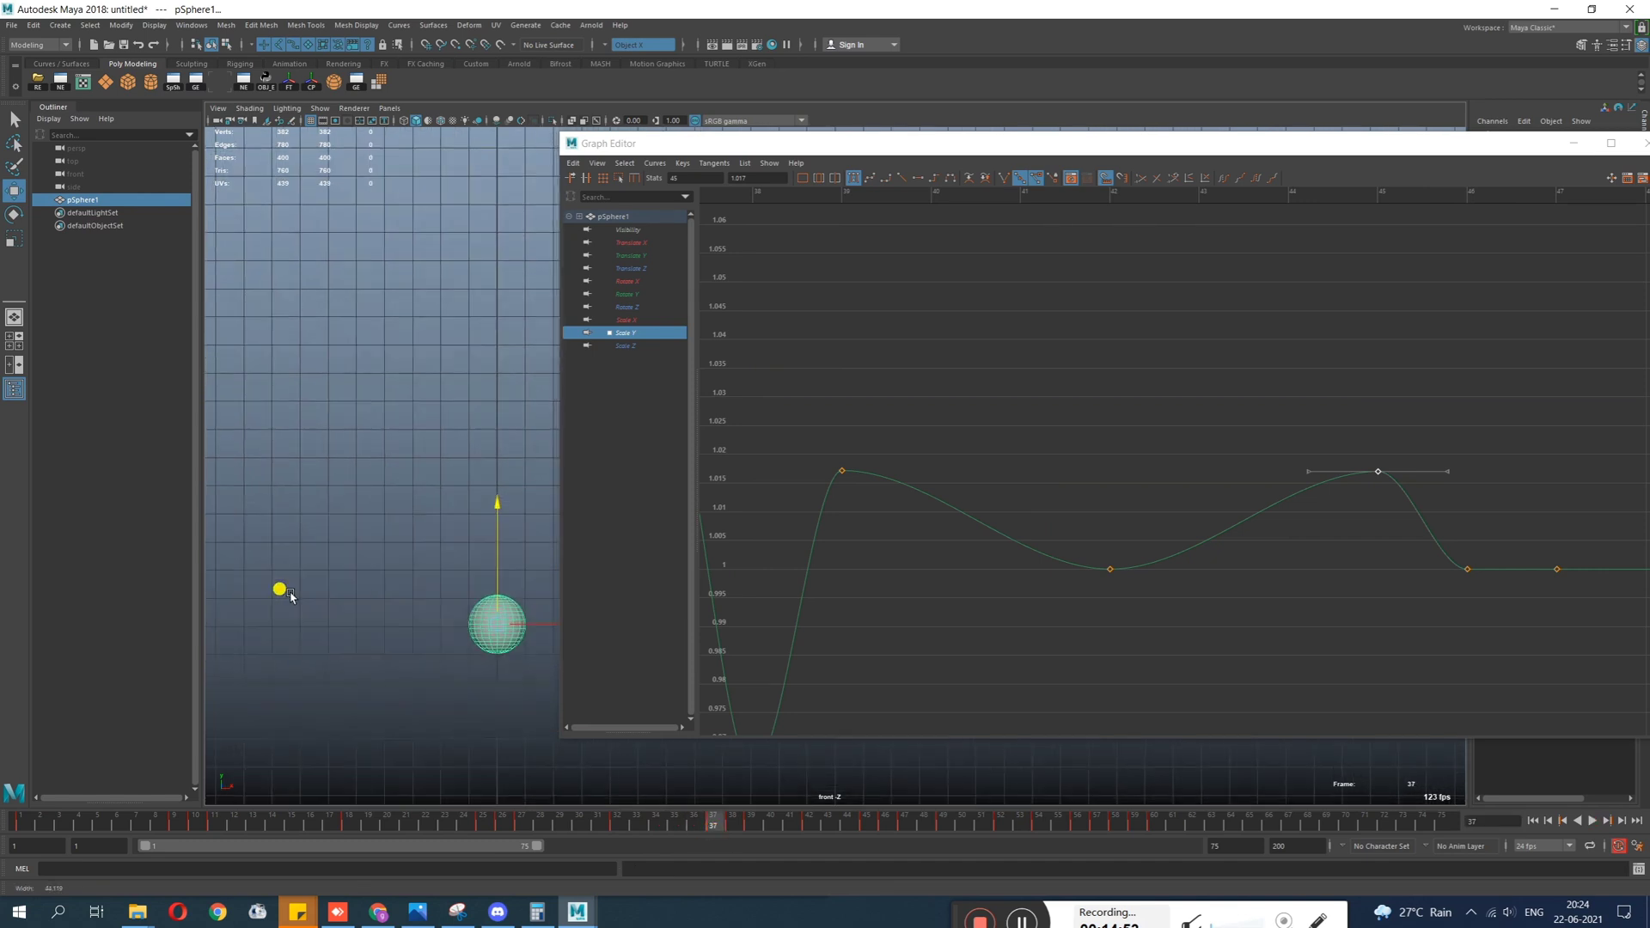
pyautogui.keyDown('alt'); pyautogui.moveTo(510, 639); pyautogui.dragTo(302, 514, button='middle'); pyautogui.keyUp('alt')
pyautogui.moveTo(760, 827); pyautogui.dragTo(713, 827)
# Lower the Scale Y key at frame 46 to about 0.984 to squash the ball on its fourth impact.
pyautogui.press('a')
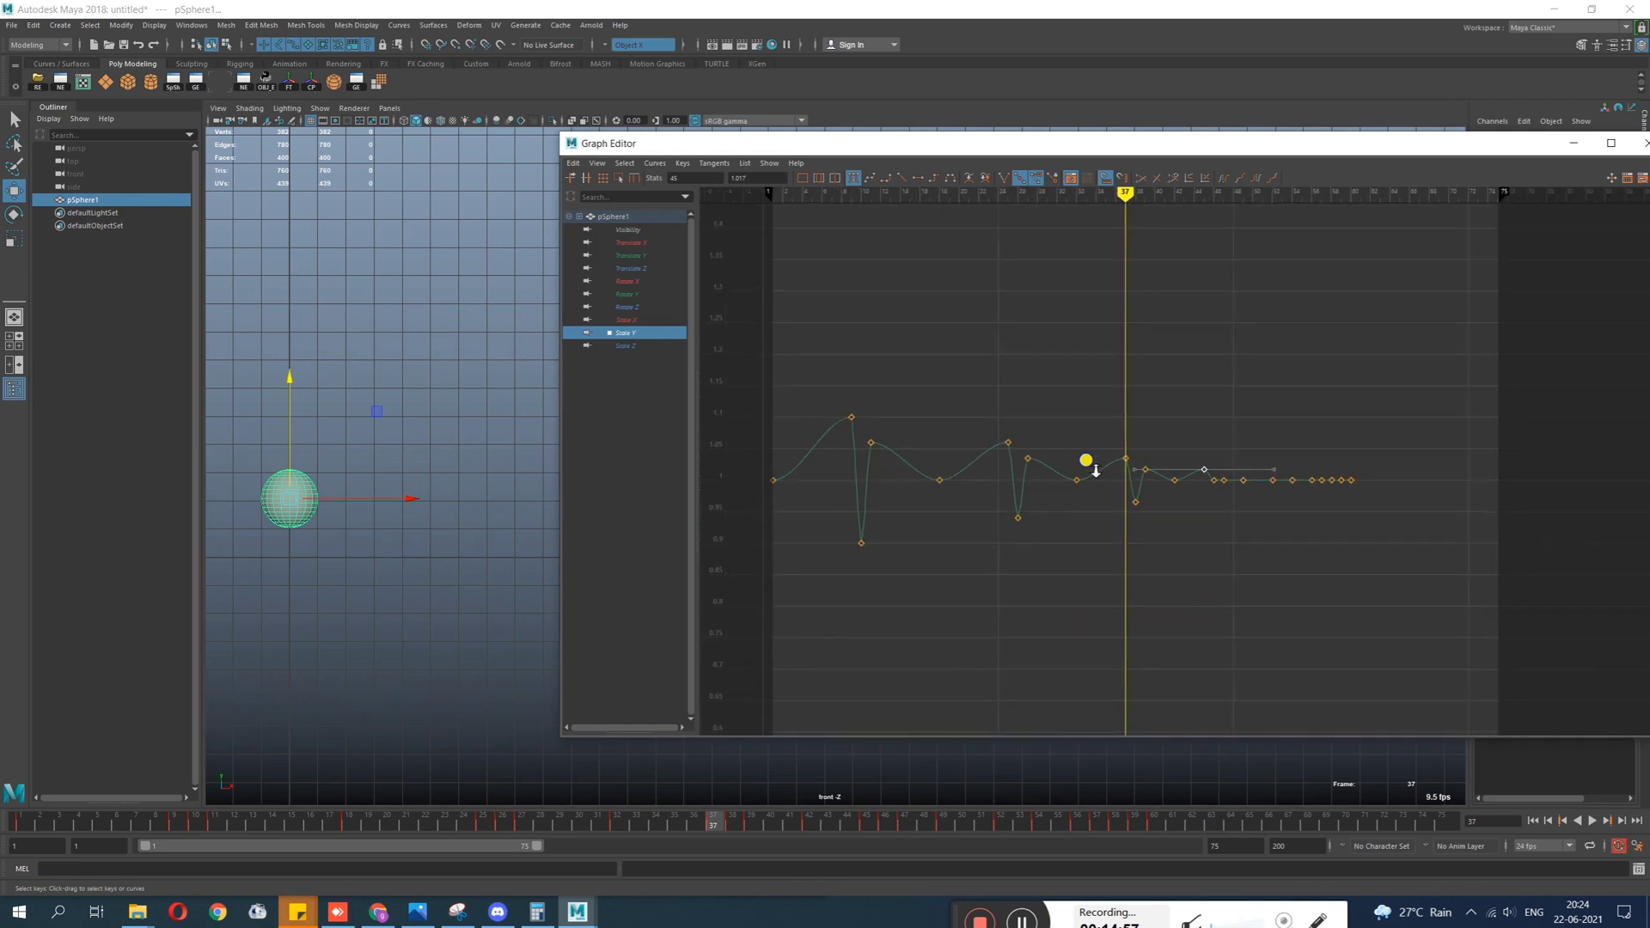
pyautogui.keyDown('alt'); pyautogui.moveTo(1072, 430); pyautogui.dragTo(1185, 492, button='right'); pyautogui.keyUp('alt')
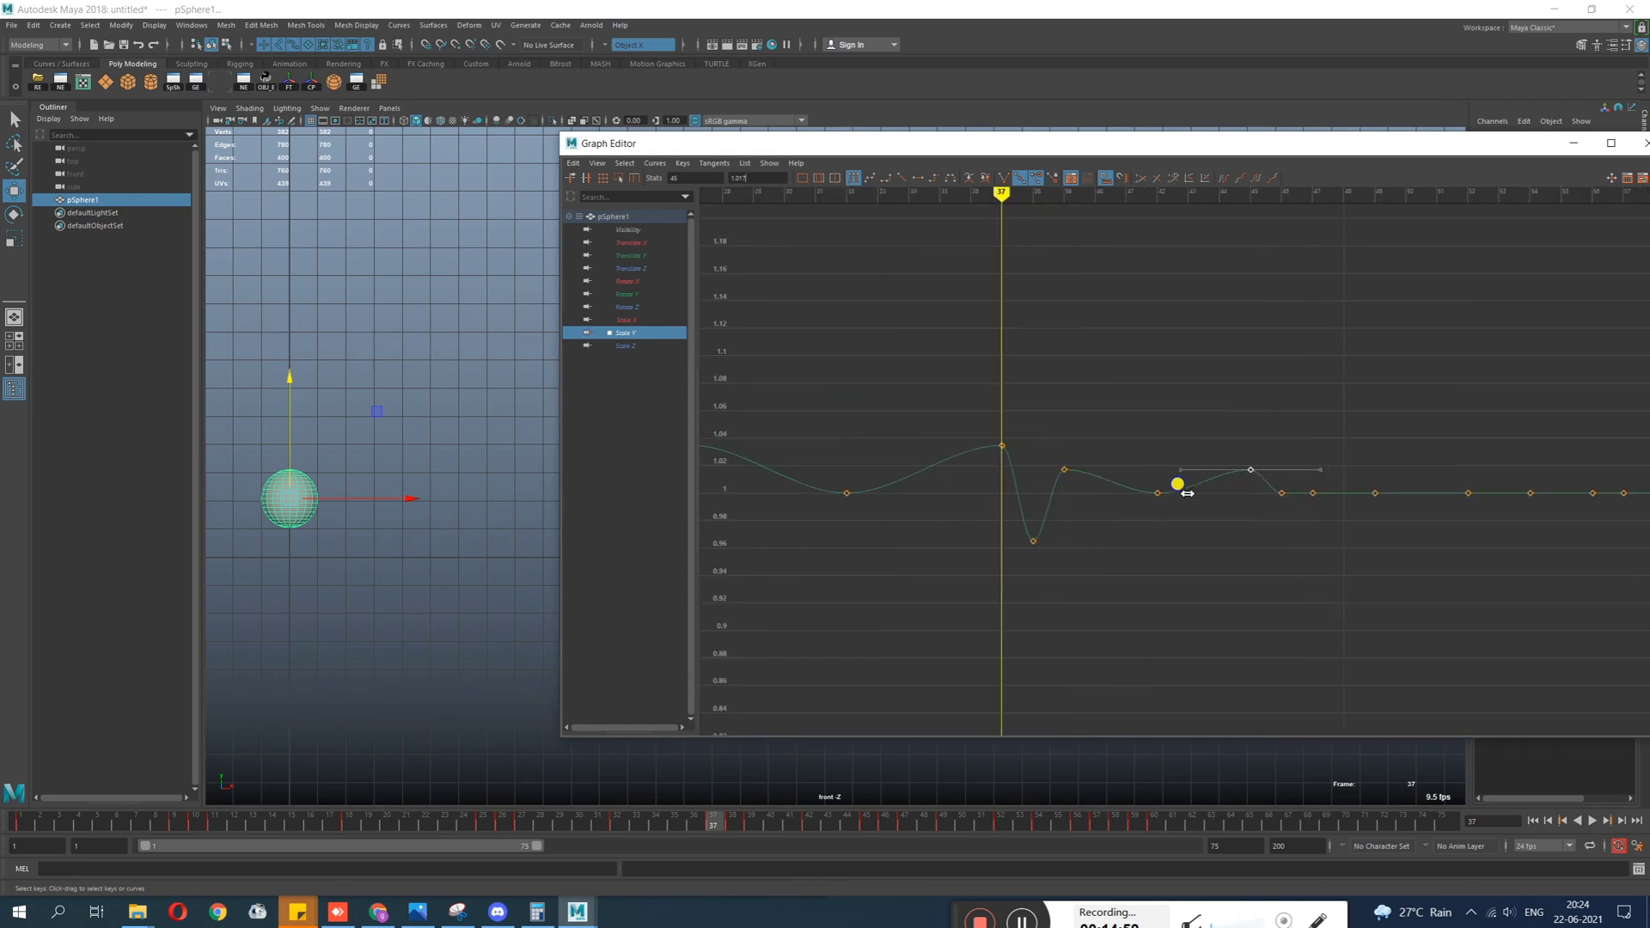
pyautogui.keyDown('alt'); pyautogui.moveTo(1185, 499); pyautogui.dragTo(1023, 512, button='middle'); pyautogui.keyUp('alt')
pyautogui.keyDown('alt'); pyautogui.keyDown('shift'); pyautogui.moveTo(1124, 541); pyautogui.dragTo(1117, 488, button='right'); pyautogui.keyUp('shift'); pyautogui.keyUp('alt')
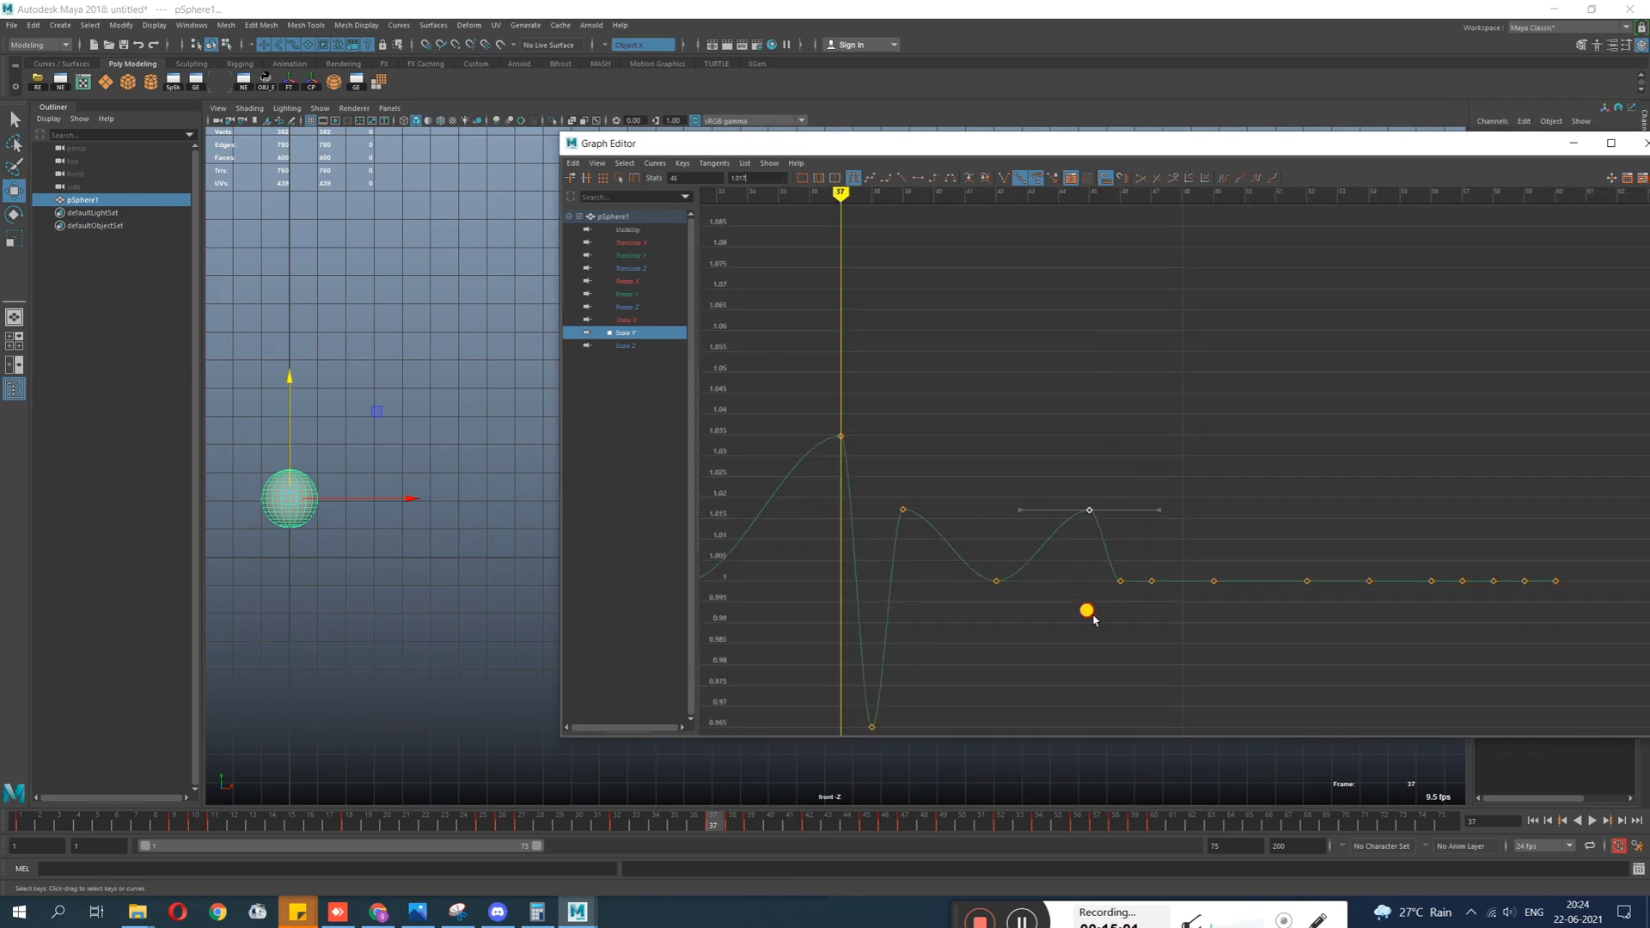
pyautogui.moveTo(1109, 546); pyautogui.dragTo(1126, 647)
pyautogui.keyDown('alt'); pyautogui.moveTo(1125, 648); pyautogui.dragTo(1140, 555, button='middle'); pyautogui.keyUp('alt')
pyautogui.keyDown('shift'); pyautogui.moveTo(1146, 491); pyautogui.dragTo(1137, 564, button='middle'); pyautogui.keyUp('shift')
# Show the whole Scale Y curve and scrub the timeline around frame 36 to review the bounce.
pyautogui.press('a')
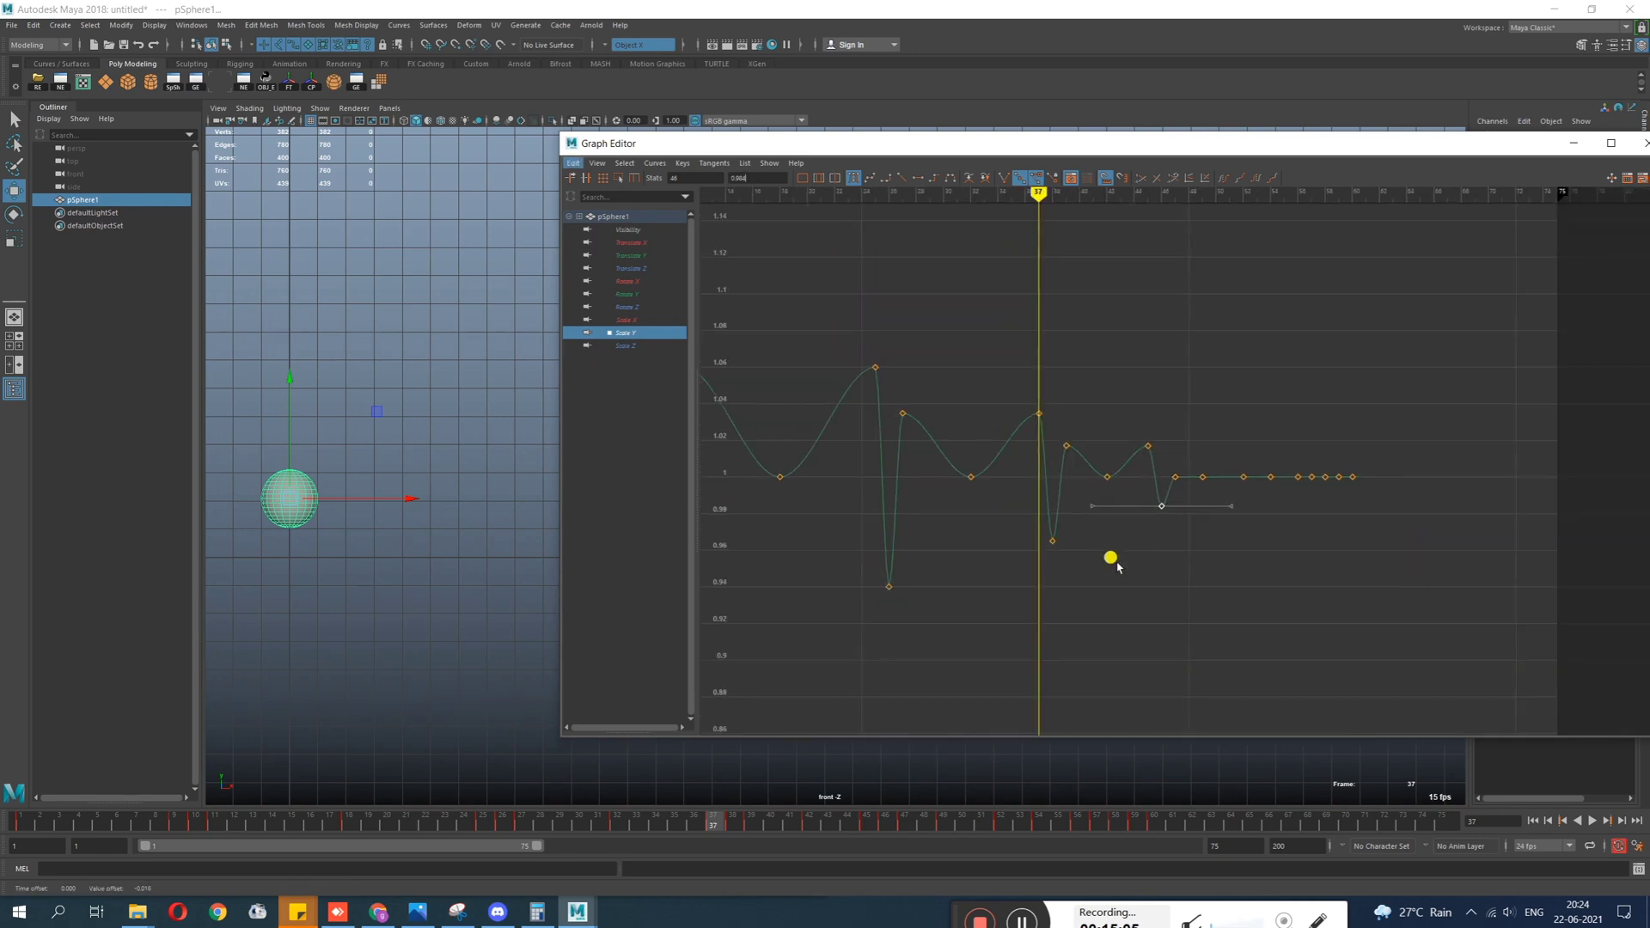
pyautogui.moveTo(710, 834)
pyautogui.mouseDown()
pyautogui.moveTo(401, 834)
pyautogui.moveTo(682, 851)
pyautogui.mouseUp()
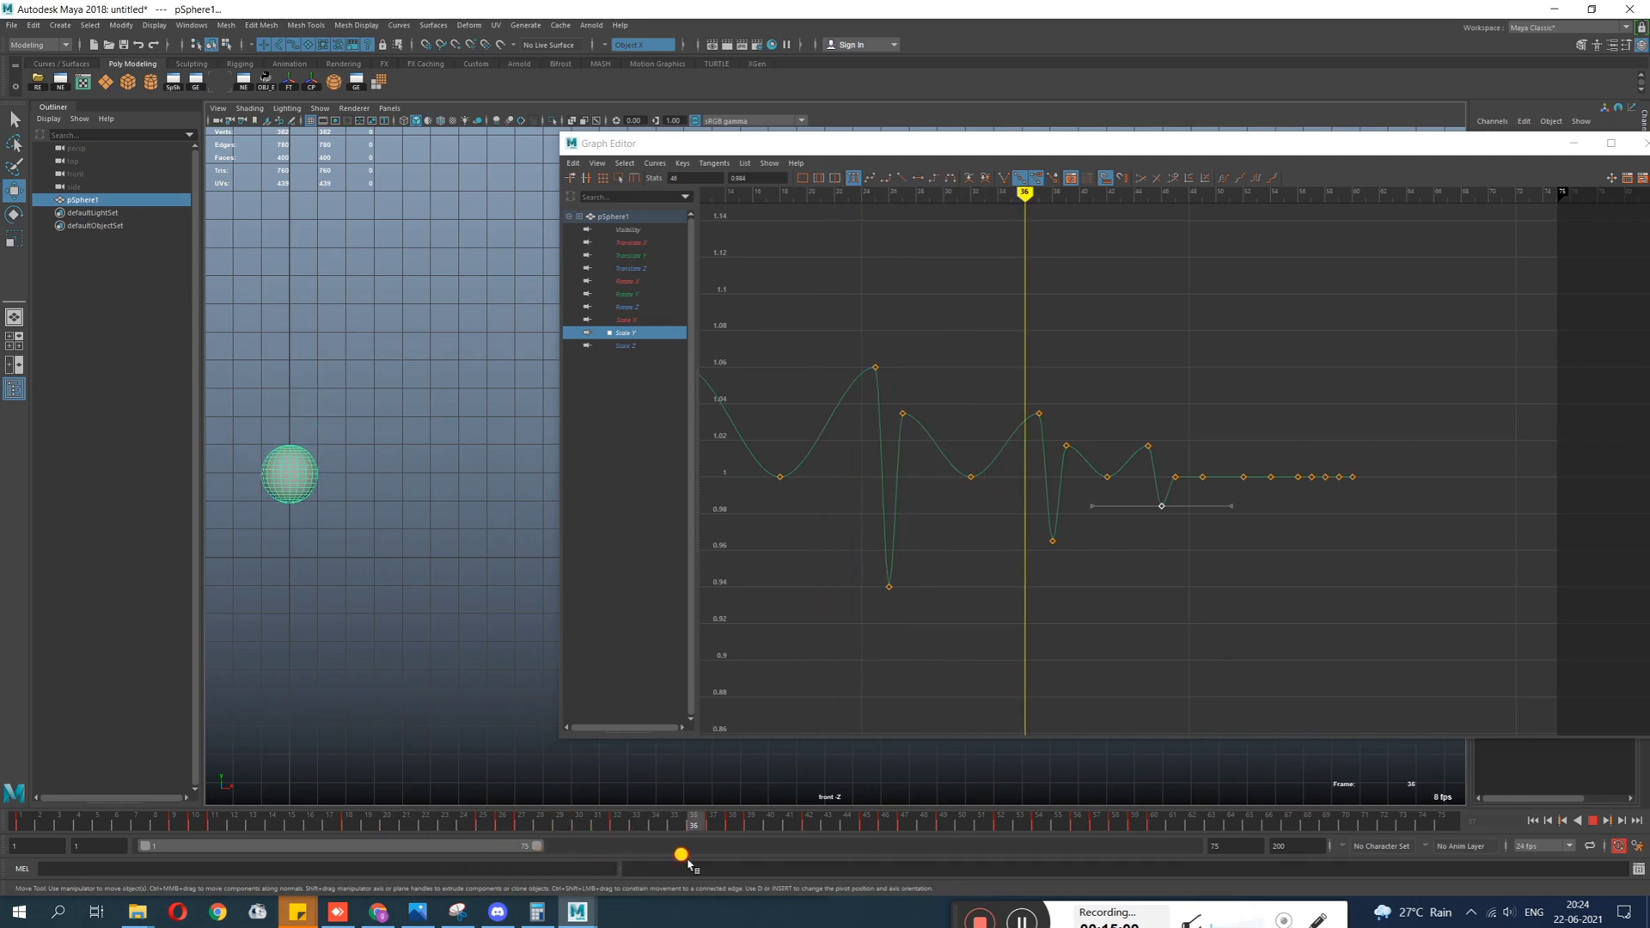